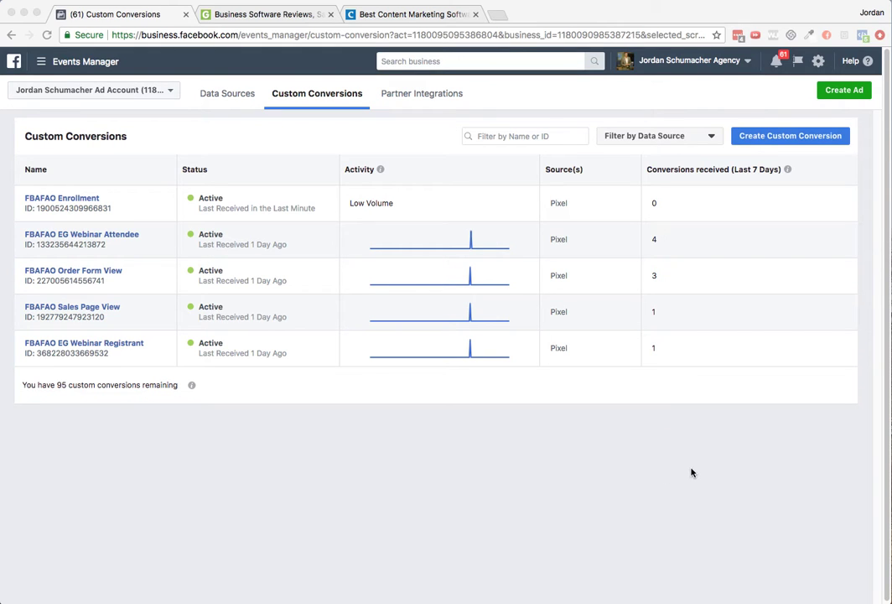
# Open the Audiences section of the business account's asset library
pyautogui.click(74, 64)
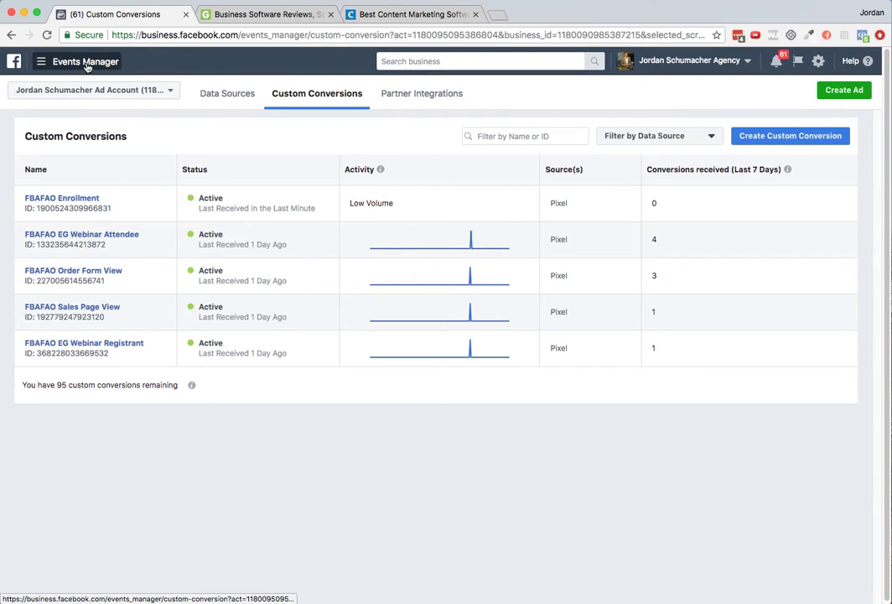
pyautogui.click(87, 67)
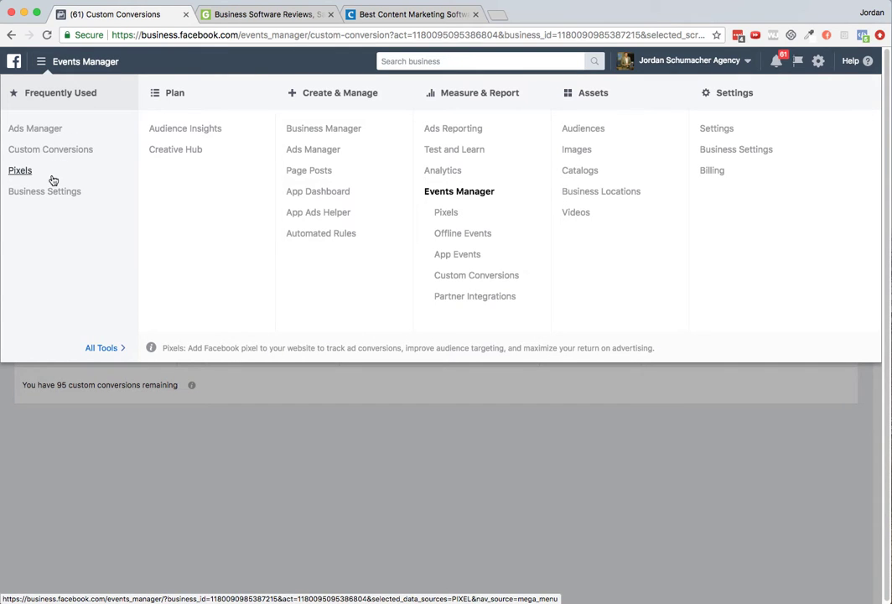
pyautogui.click(586, 127)
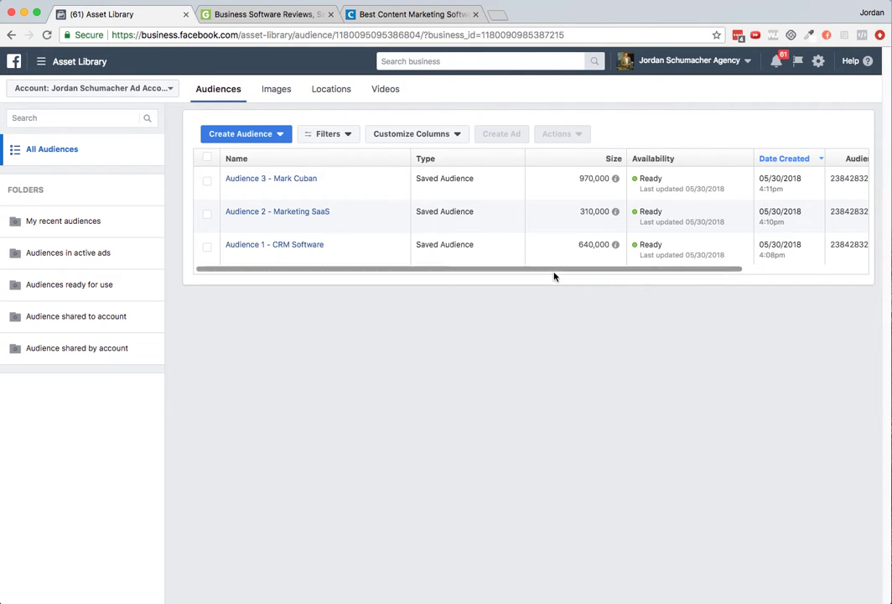
# Delete the three saved audiences: Mark Cuban, Marketing SaaS and CRM Software
pyautogui.moveTo(556, 269); pyautogui.dragTo(807, 270)
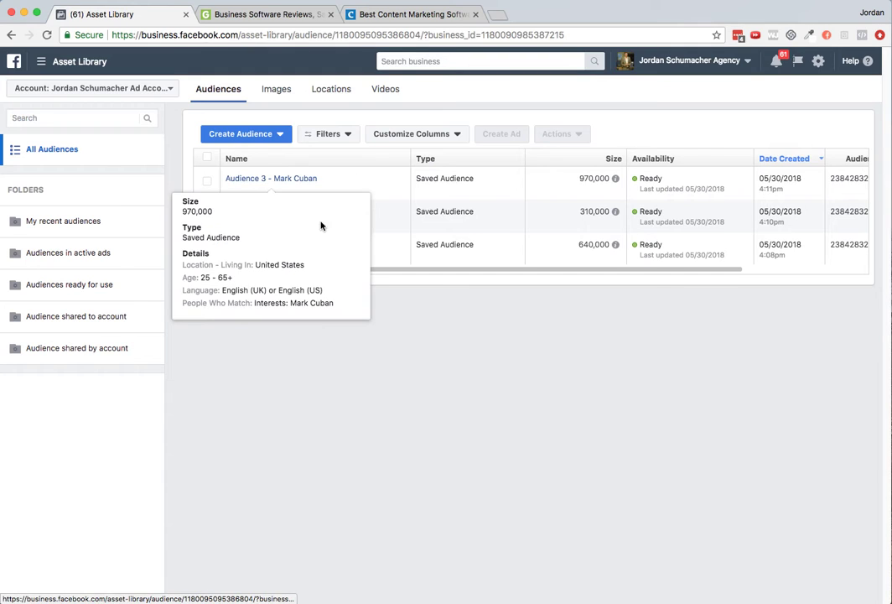
pyautogui.click(208, 182)
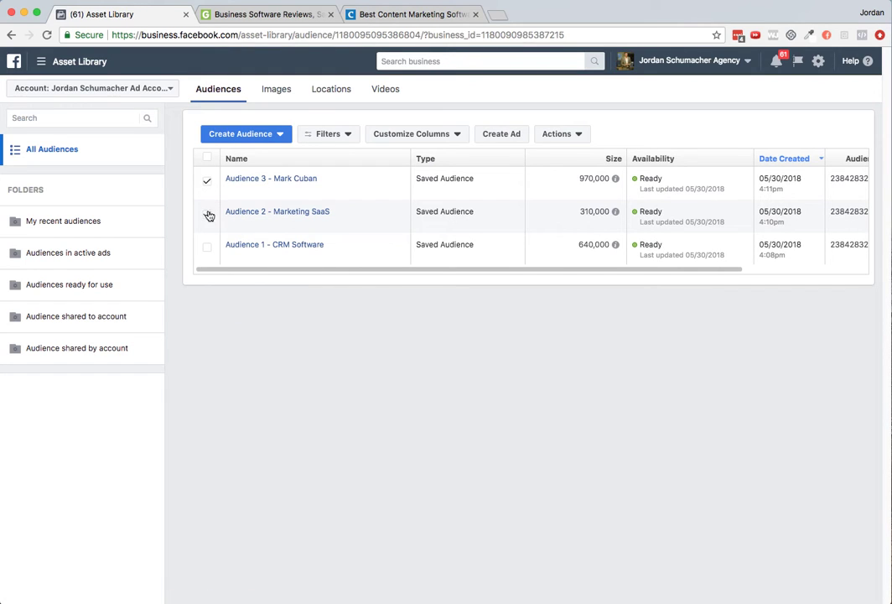
pyautogui.click(208, 214)
pyautogui.click(207, 250)
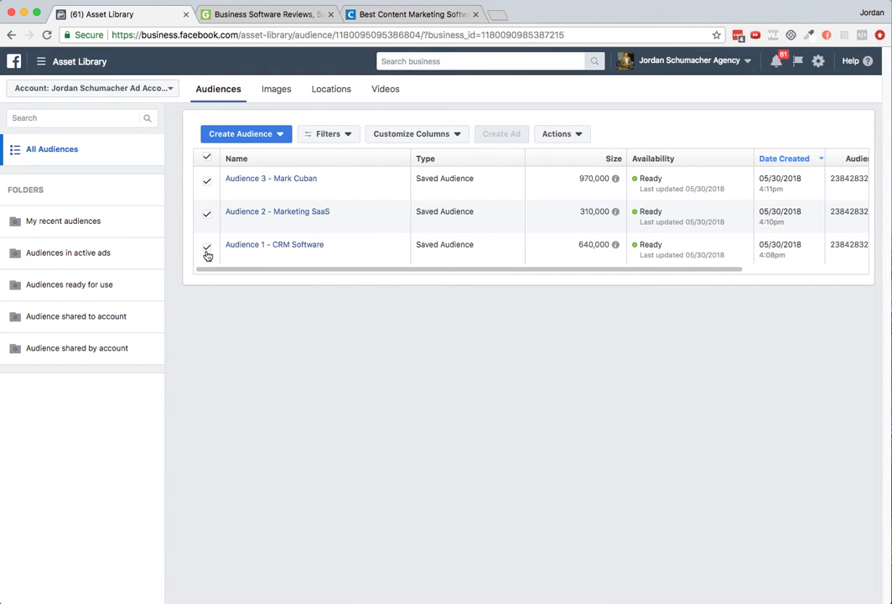
pyautogui.click(579, 135)
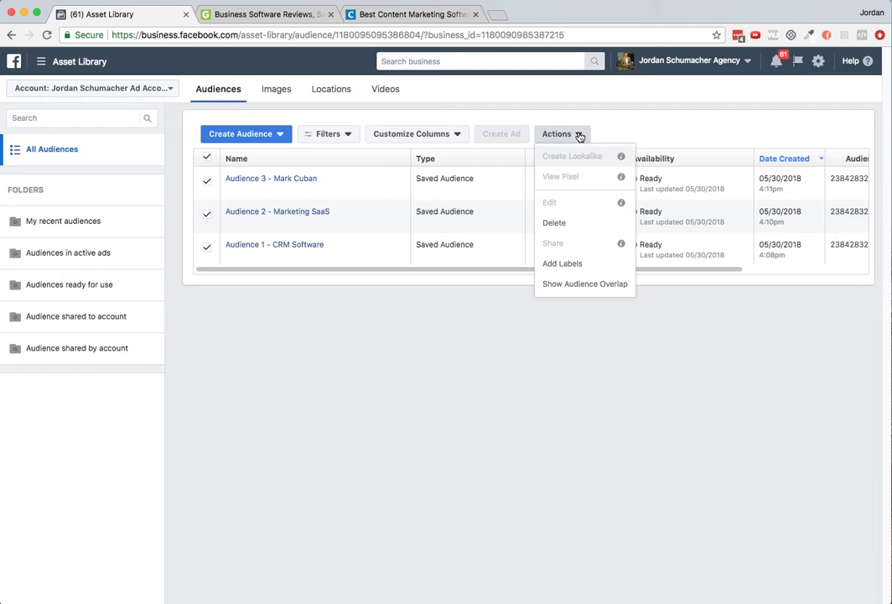
pyautogui.click(575, 223)
pyautogui.click(592, 303)
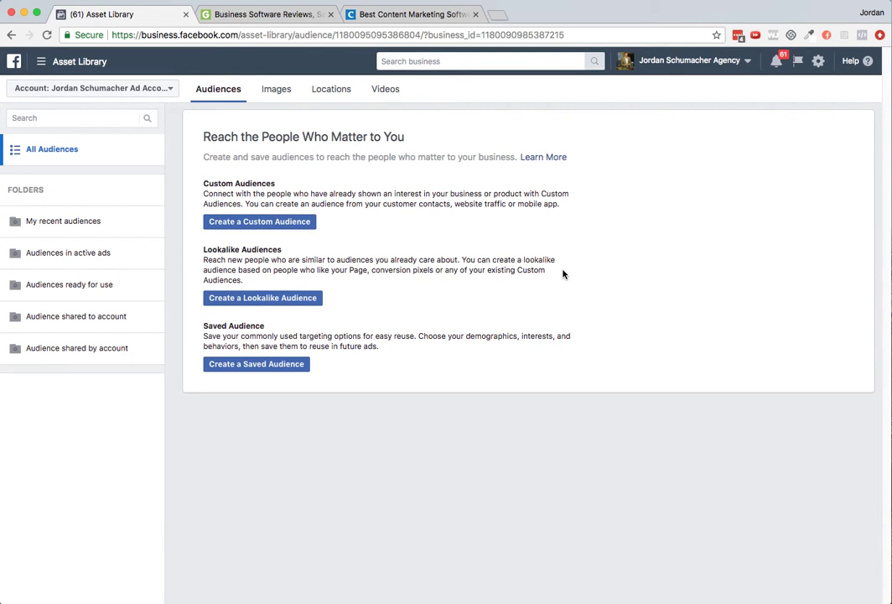
# Start creating a saved audience and place a new blank text document beside its form
pyautogui.click(255, 365)
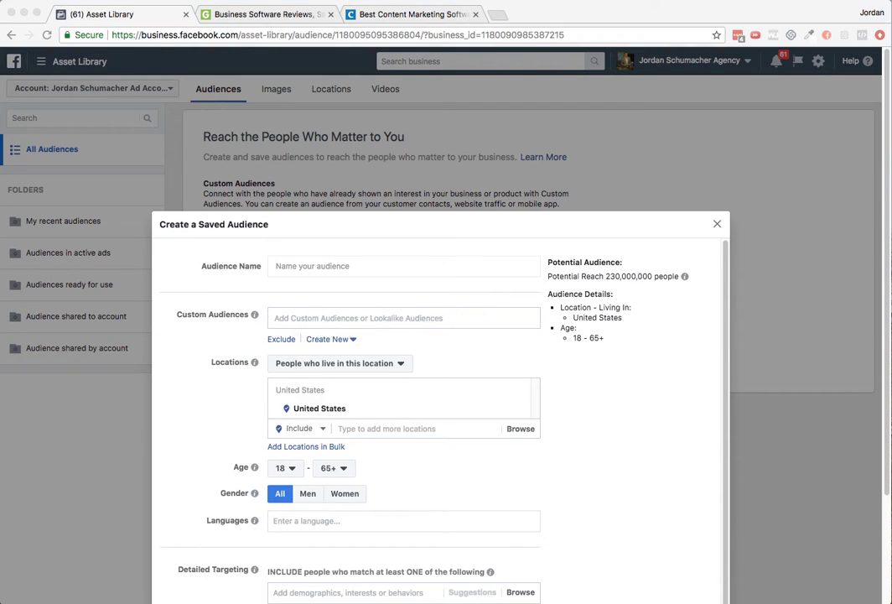
pyautogui.click(88, 0)
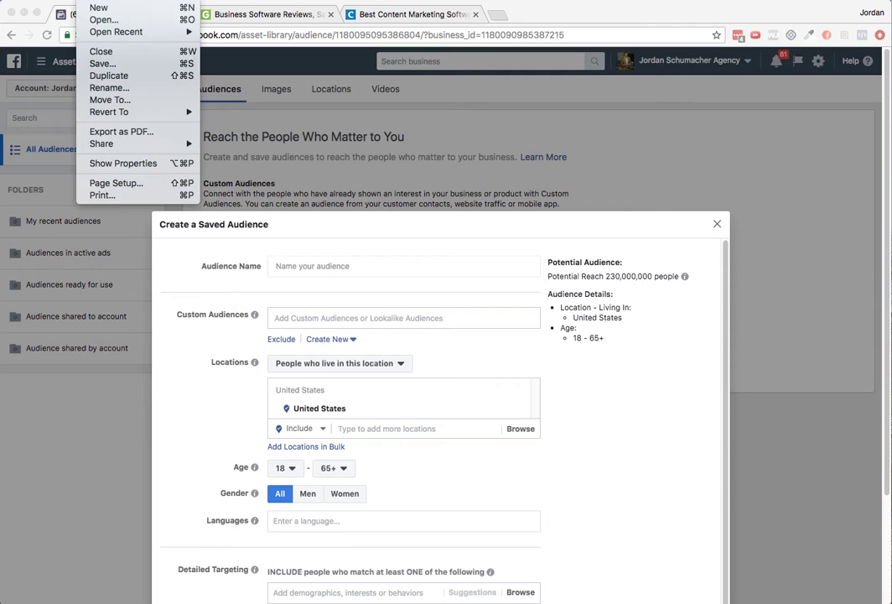
pyautogui.click(109, 7)
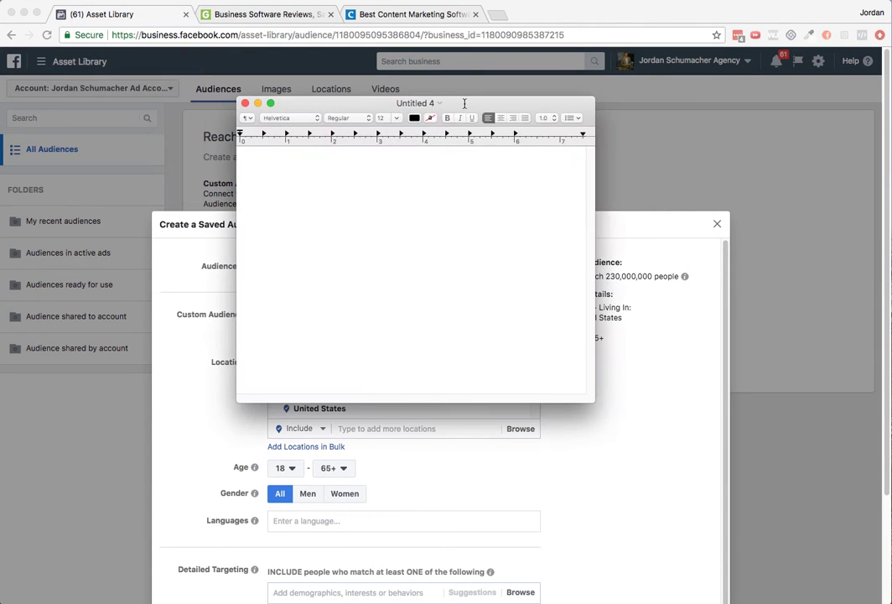
pyautogui.moveTo(464, 103); pyautogui.dragTo(776, 98)
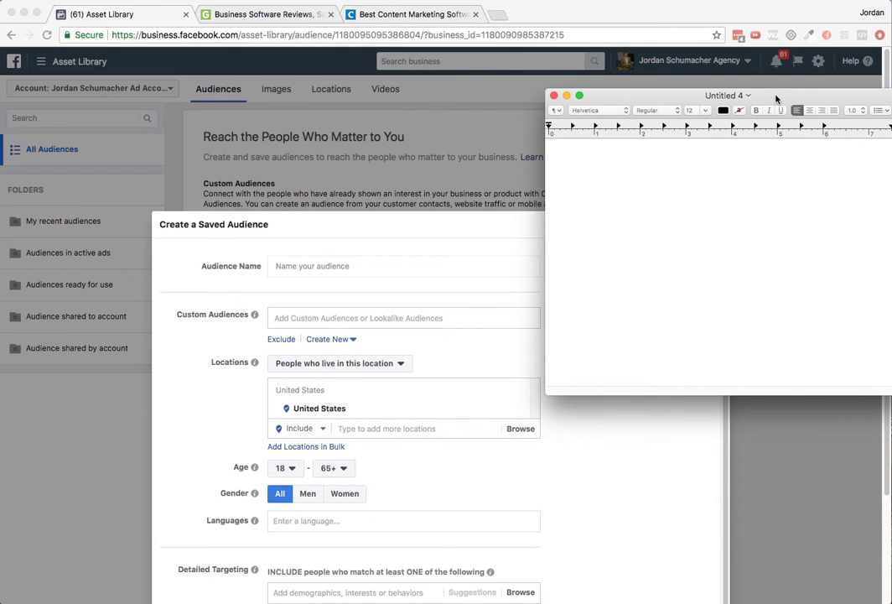
# List Interest, Publications, People and Software on separate lines in the blank text document
pyautogui.write('Interest')
pyautogui.press('Return')
pyautogui.write('Publ')
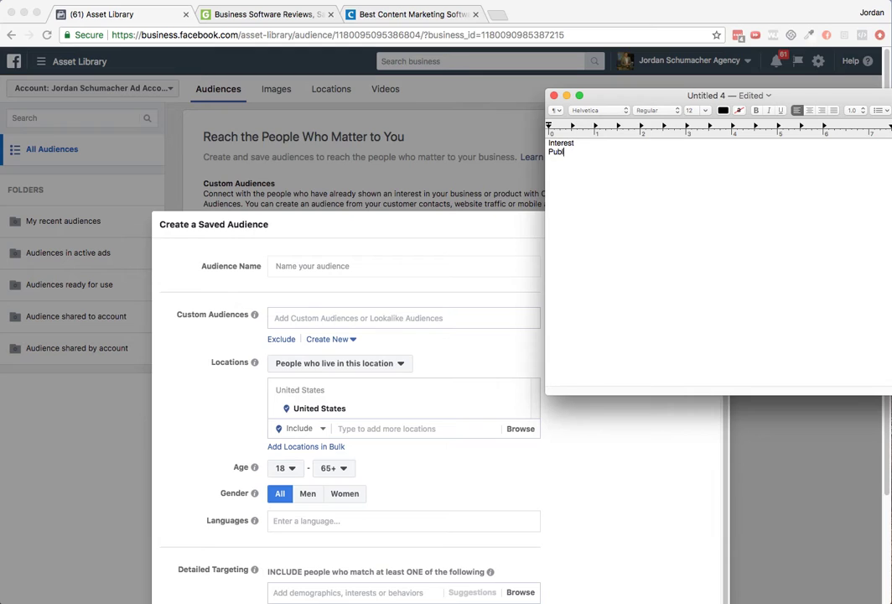
pyautogui.write('ications ')
pyautogui.write('People')
pyautogui.press('Return')
pyautogui.write('Software')
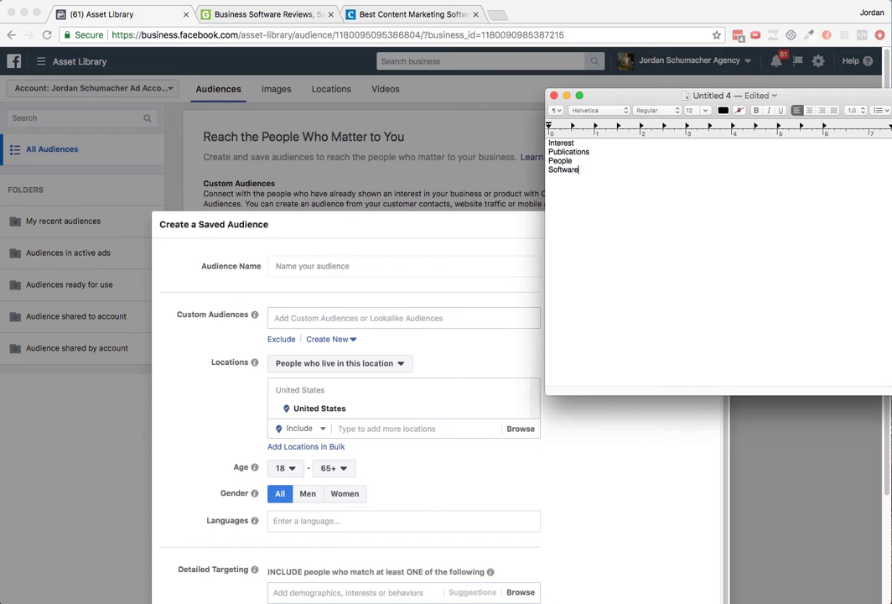
# Insert Influencers on its own line below People in the text document
pyautogui.moveTo(548, 152); pyautogui.dragTo(591, 163)
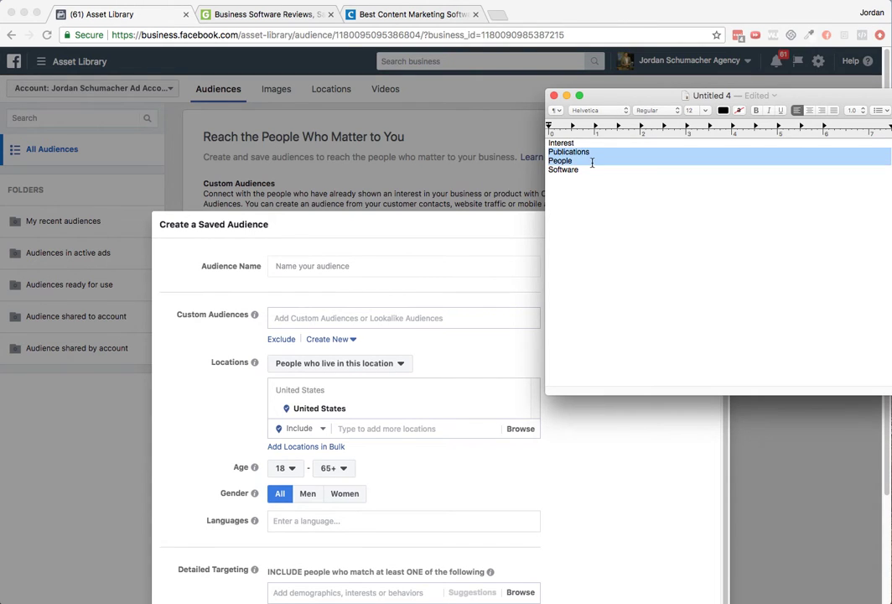
pyautogui.click(591, 163)
pyautogui.doubleClick(560, 160)
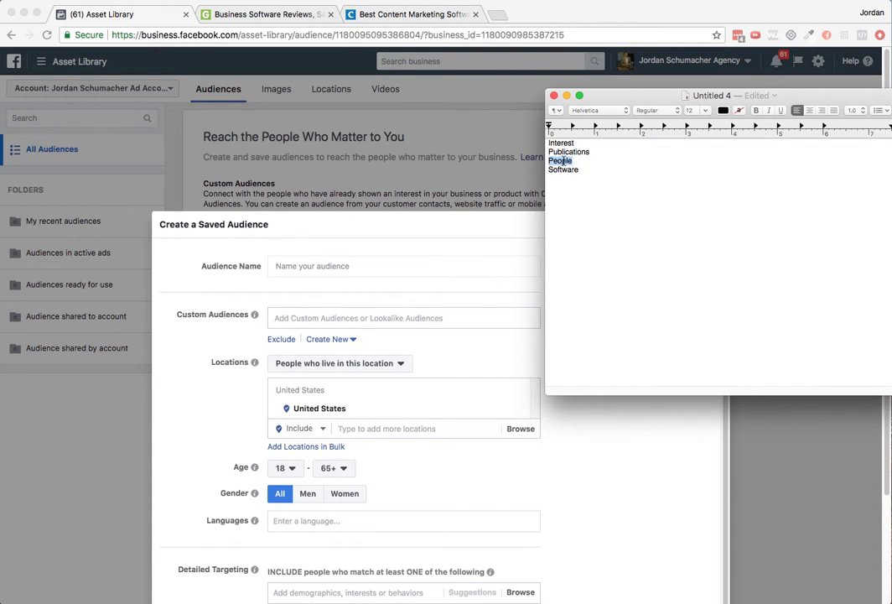
pyautogui.click(592, 161)
pyautogui.press('Return')
pyautogui.write('Influencers')
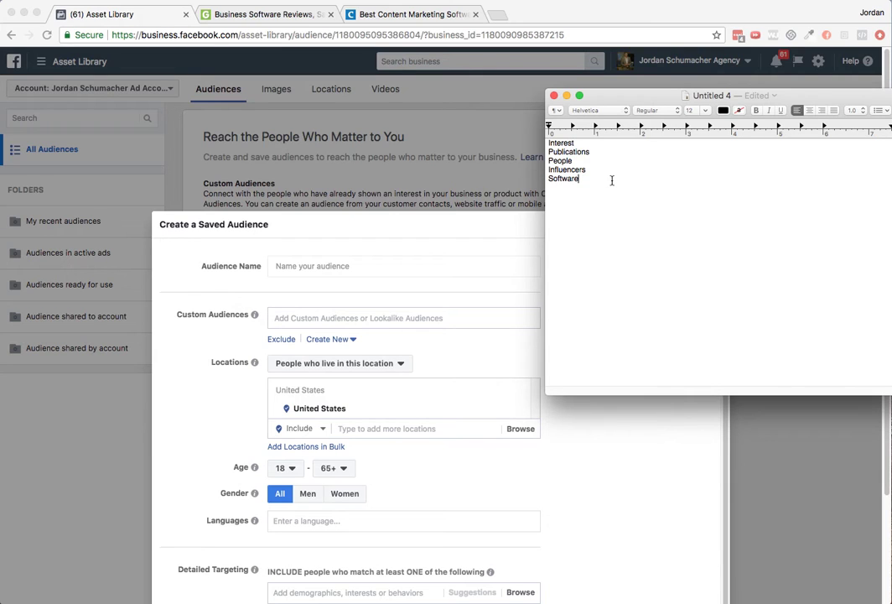
# Add Job Title as the last entry of the list, followed by a blank line
pyautogui.press('Return')
pyautogui.write('Job t')
pyautogui.press('BackSpace')
pyautogui.press('BackSpace')
pyautogui.press('Return')
pyautogui.press('Return')
# Add a bold Software heading below the list, with an empty line under it for entries
pyautogui.doubleClick(563, 178)
pyautogui.click(553, 169)
pyautogui.moveTo(552, 170); pyautogui.dragTo(586, 171)
pyautogui.click(584, 196)
pyautogui.press('super+b')
pyautogui.write('Software')
pyautogui.press('Return')
pyautogui.press('super+b')
pyautogui.write('C')
# Move the text document clear of the saved audience form and switch back to the Chrome browser
pyautogui.moveTo(612, 102); pyautogui.dragTo(657, 114)
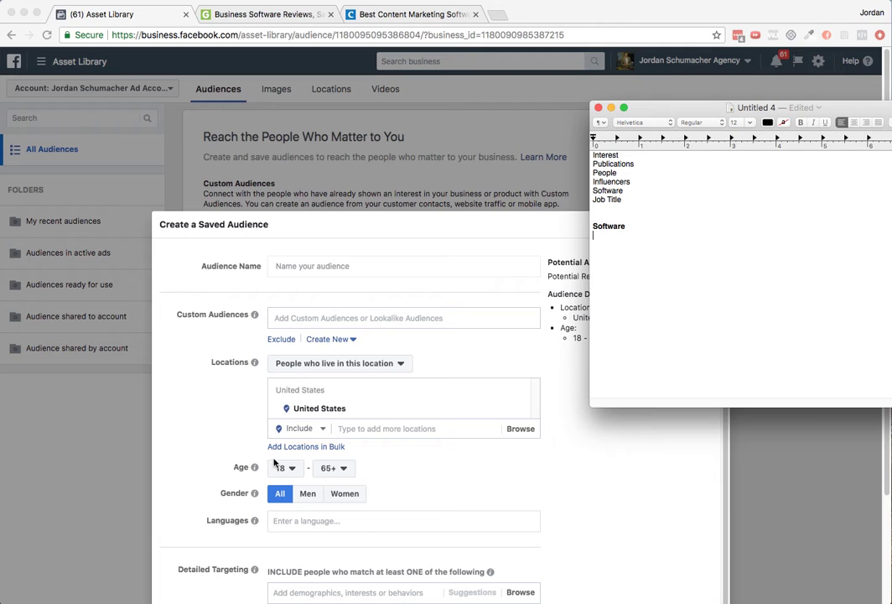
pyautogui.moveTo(711, 108); pyautogui.dragTo(873, 131)
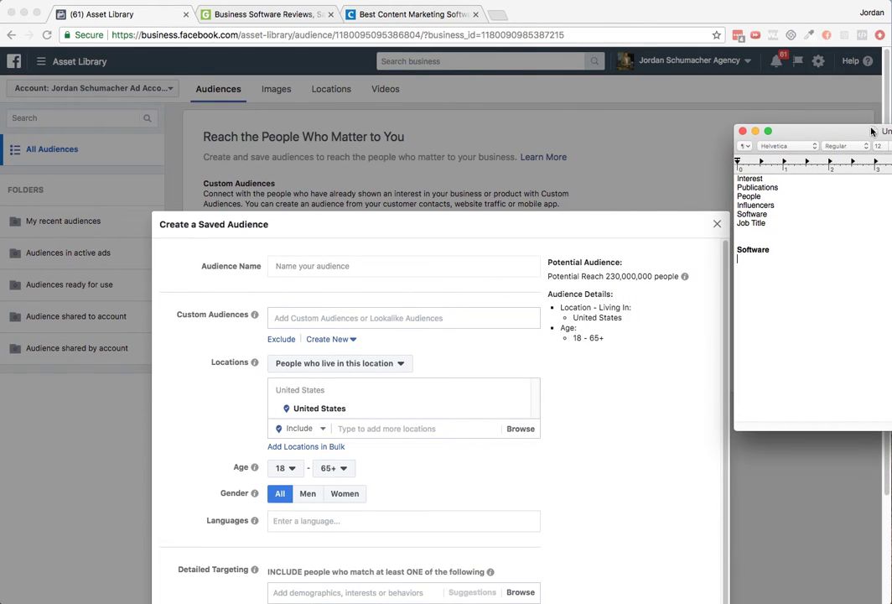
pyautogui.press('super+Tab')
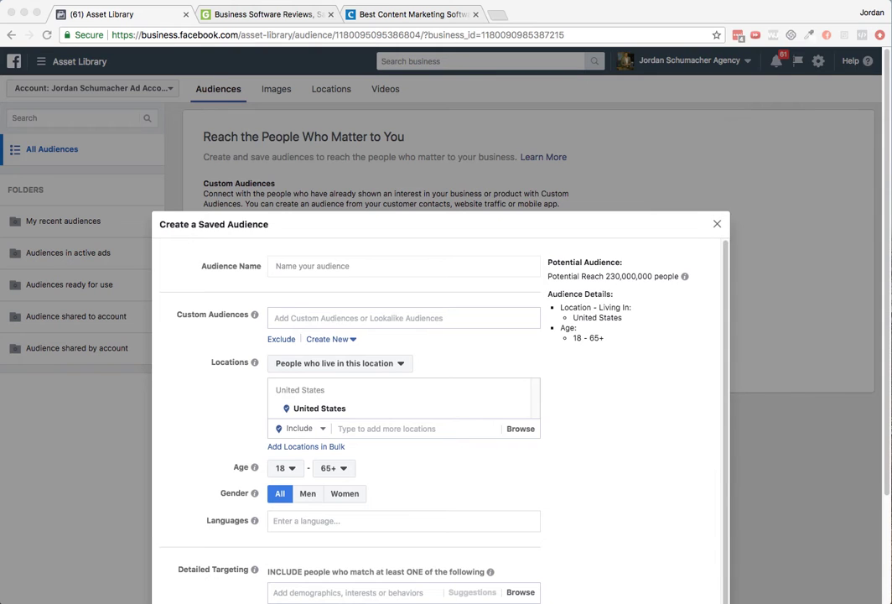
# Open the Marketing Software category on the GetApp website
pyautogui.click(232, 15)
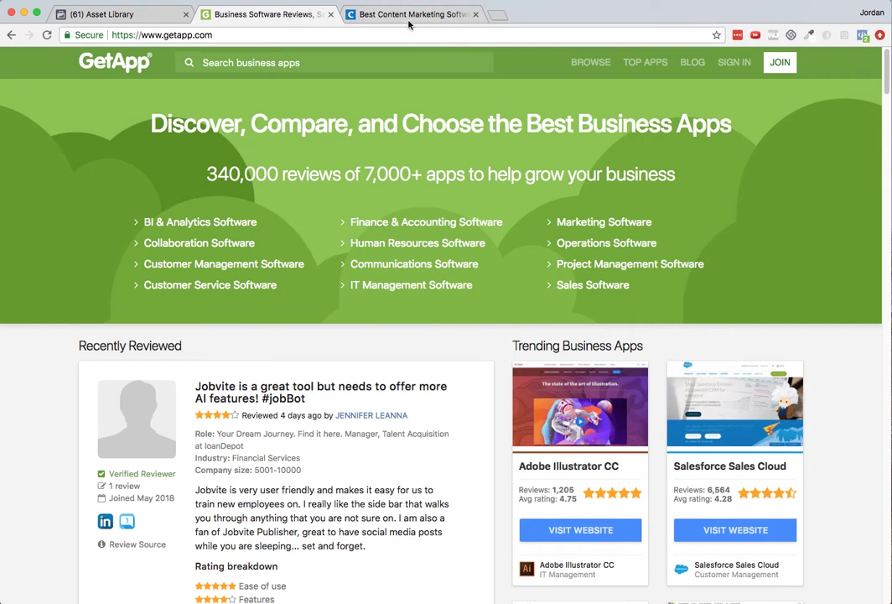
pyautogui.click(345, 15)
pyautogui.click(303, 16)
pyautogui.scroll(-5, 328, 516)
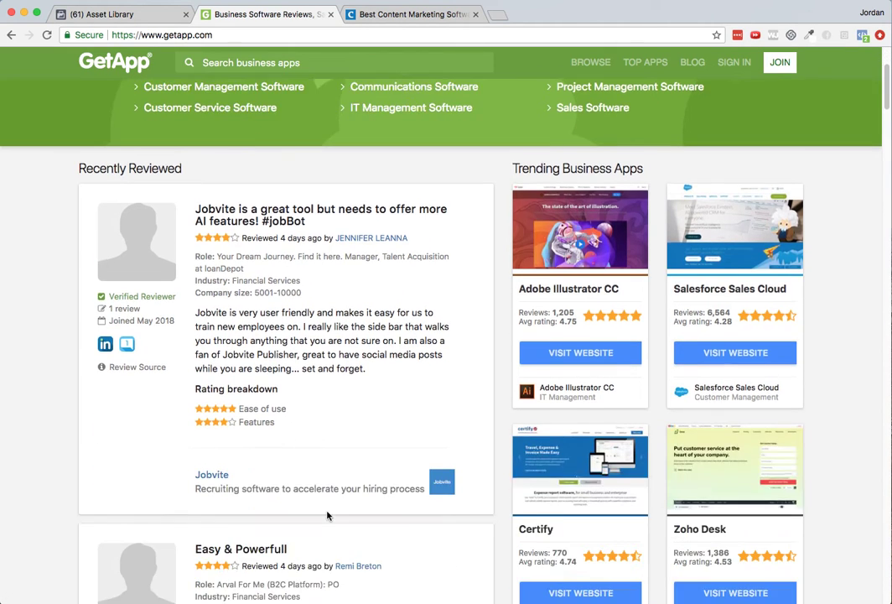
pyautogui.scroll(4, 328, 516)
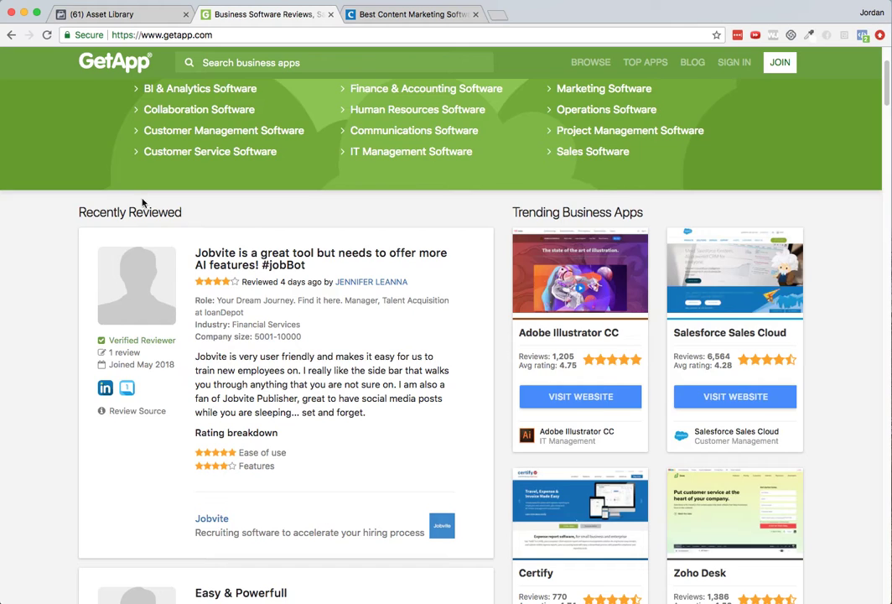
pyautogui.scroll(1, 143, 199)
pyautogui.click(619, 168)
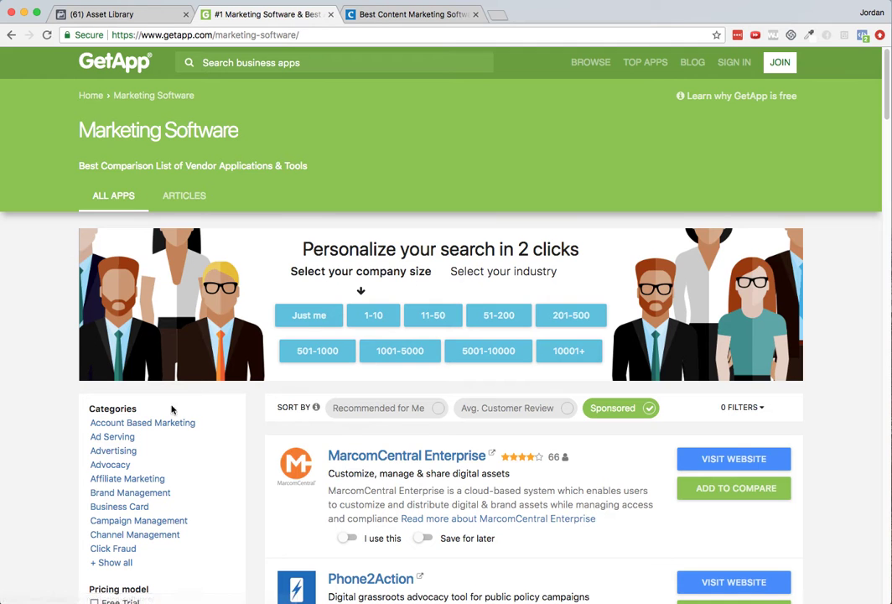
# Examine the filters and the sponsored apps listed in GetApp's Marketing Software category
pyautogui.scroll(-3, 171, 446)
pyautogui.scroll(-4, 171, 446)
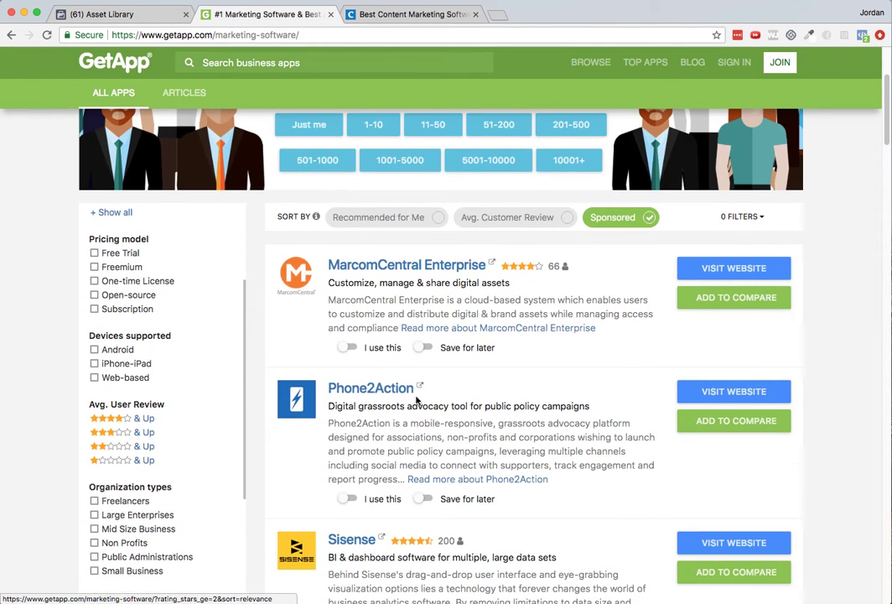
pyautogui.scroll(-7, 352, 406)
pyautogui.scroll(9, 460, 359)
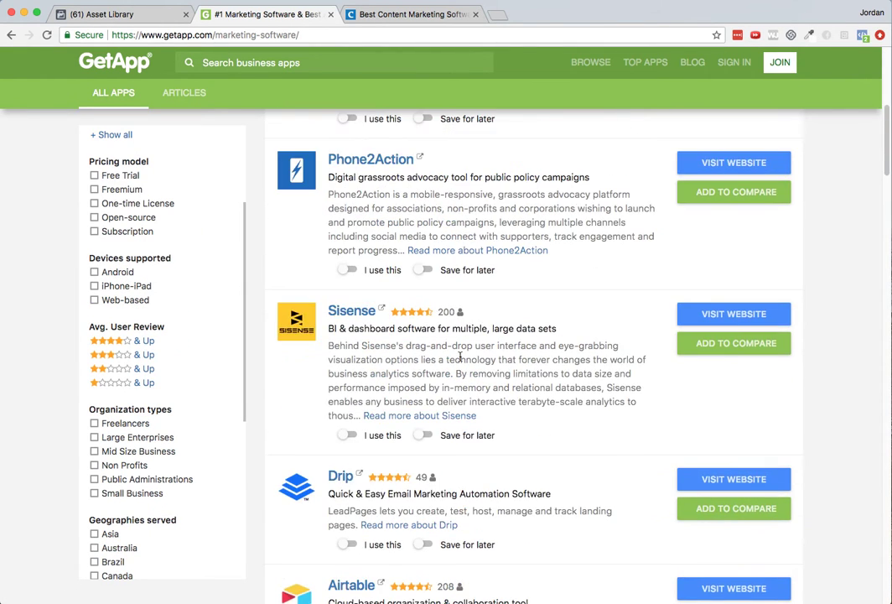
pyautogui.scroll(-2, 456, 410)
pyautogui.scroll(-8, 456, 410)
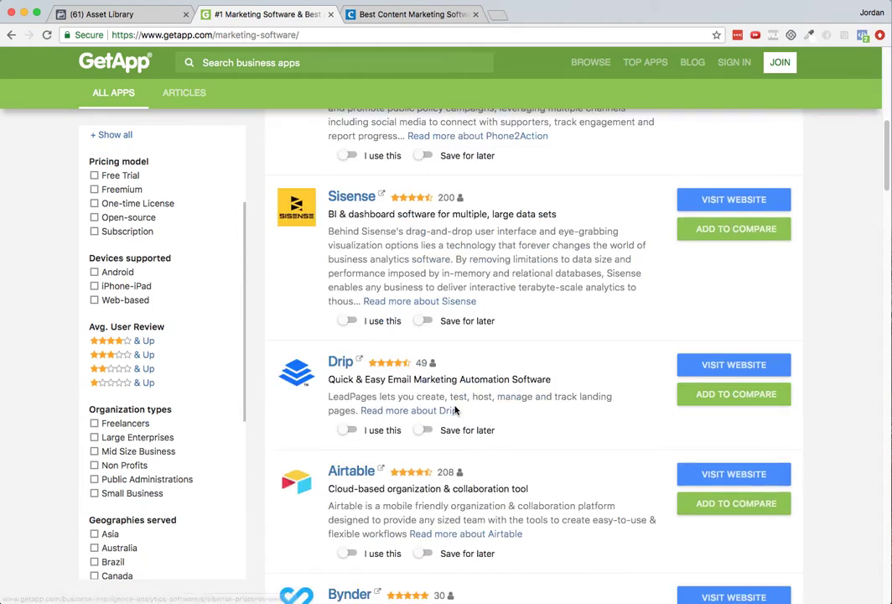
pyautogui.scroll(6, 455, 412)
pyautogui.scroll(4, 454, 412)
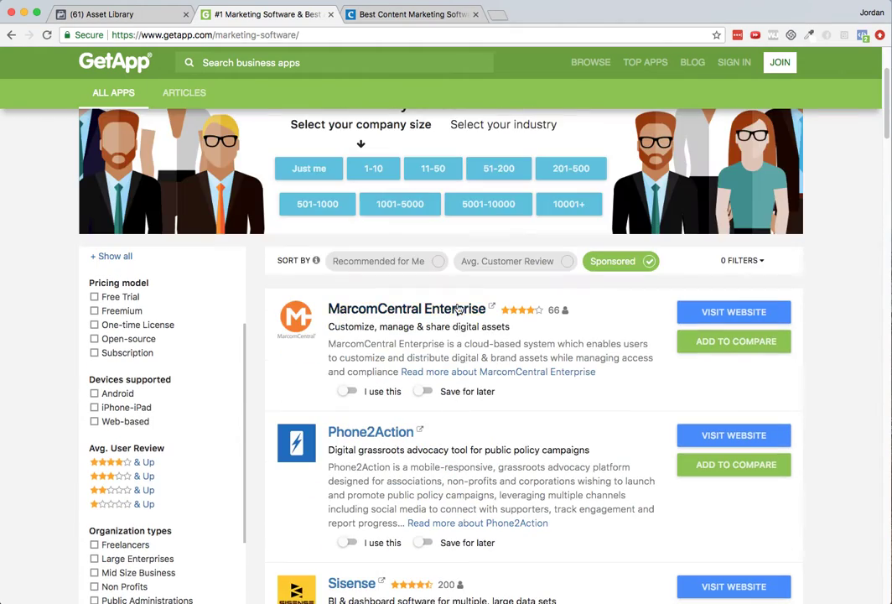
# Bring the text document over the GetApp listing and enter Drip and Airtable under the Software heading
pyautogui.moveTo(891, 145); pyautogui.dragTo(861, 76)
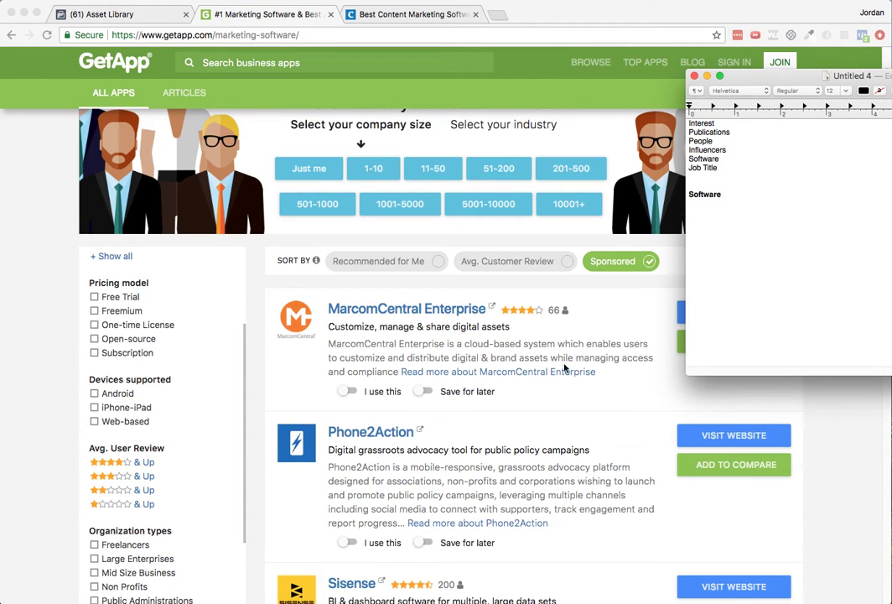
pyautogui.scroll(-5, 500, 437)
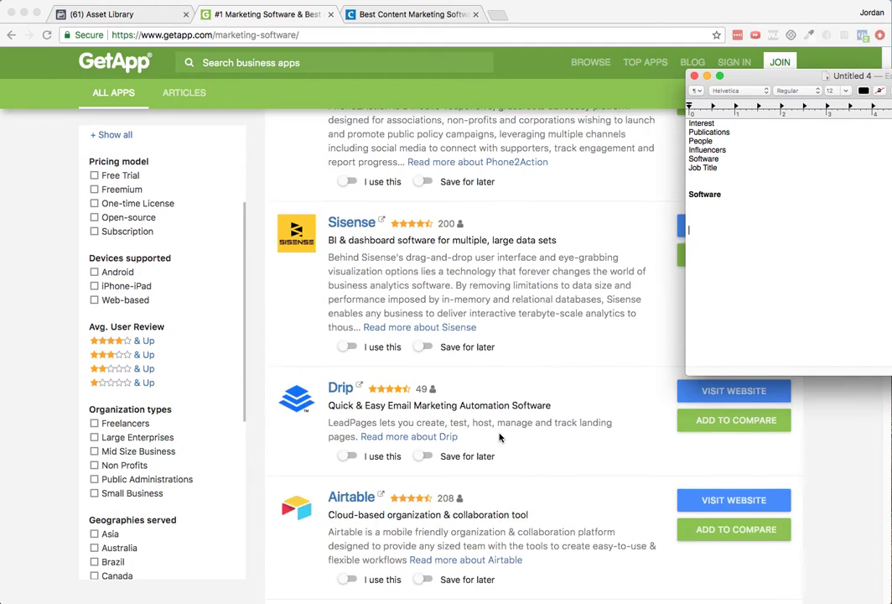
pyautogui.scroll(-1, 500, 437)
pyautogui.click(701, 212)
pyautogui.click(699, 205)
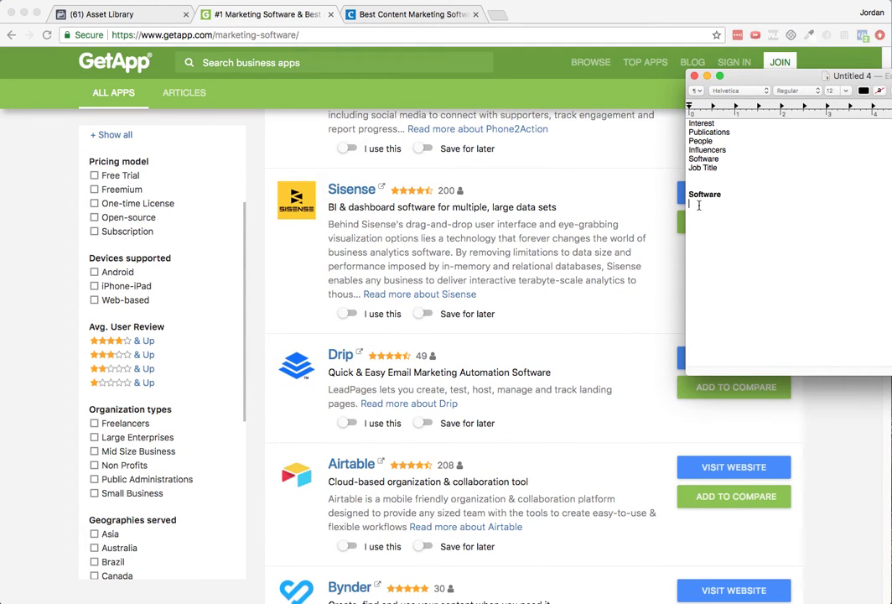
pyautogui.write('Drip')
pyautogui.press('Return')
pyautogui.write('Airtable')
# Add Instapage below Airtable in the software list and start a new line
pyautogui.scroll(-5, 402, 418)
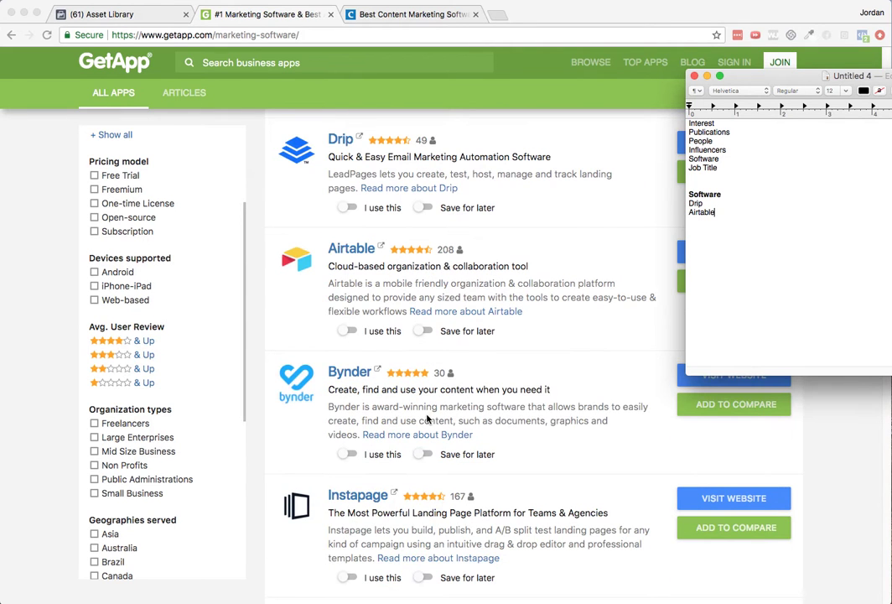
pyautogui.scroll(-1, 403, 418)
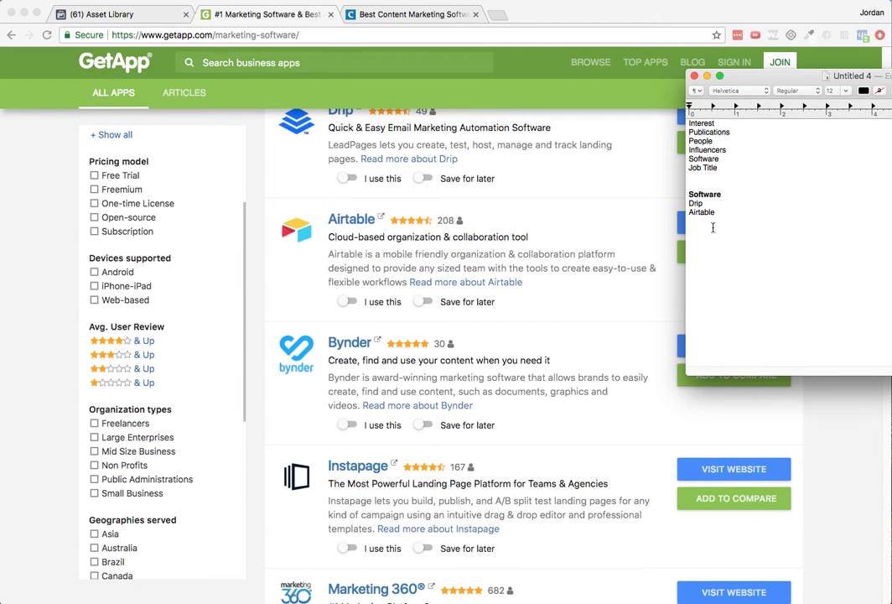
pyautogui.press('Return')
pyautogui.write('Instapage')
pyautogui.press('Return')
# Add Marketing 360 and Bronto from the GetApp listing to the document's software list
pyautogui.scroll(-5, 385, 307)
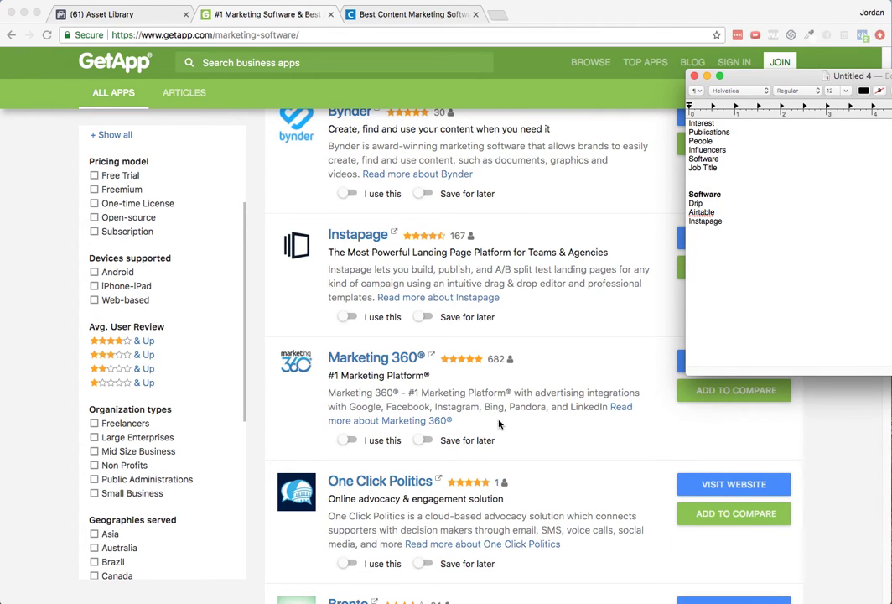
pyautogui.scroll(-1, 498, 423)
pyautogui.scroll(-3, 498, 424)
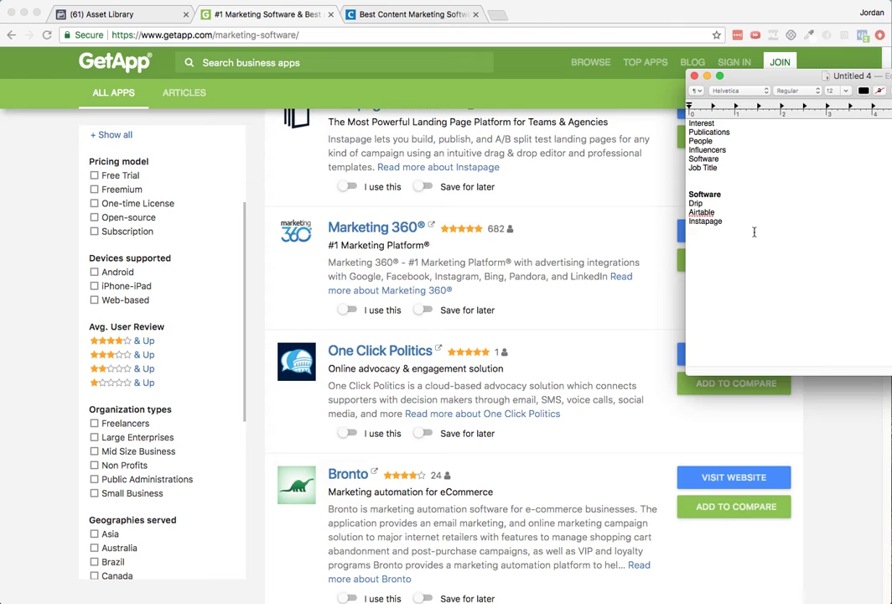
pyautogui.write('Marketing 360')
pyautogui.scroll(-3, 637, 380)
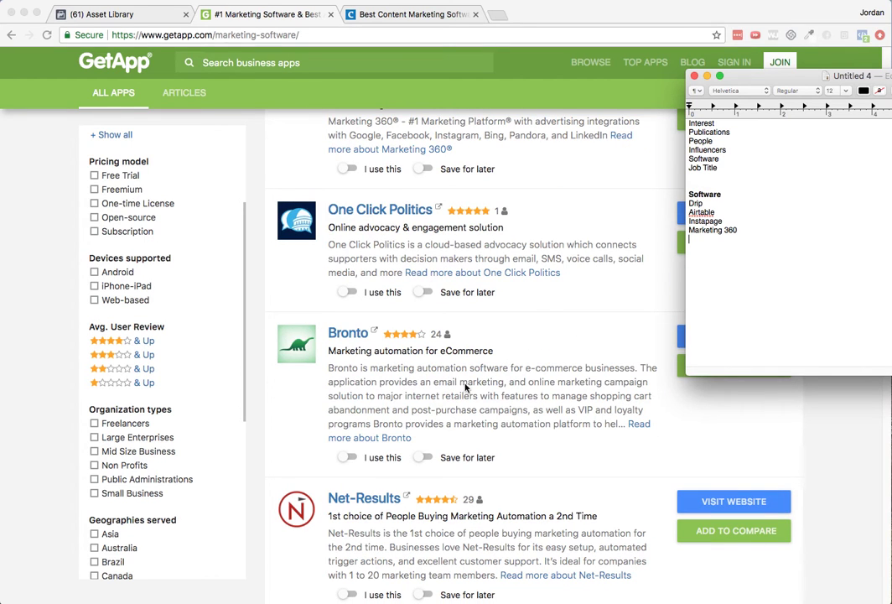
pyautogui.press('Return')
pyautogui.press('BackSpace')
pyautogui.write('Bronto')
# Find another suitable app further down the GetApp listing and add Zoho below Bronto in the software list
pyautogui.scroll(-5, 372, 433)
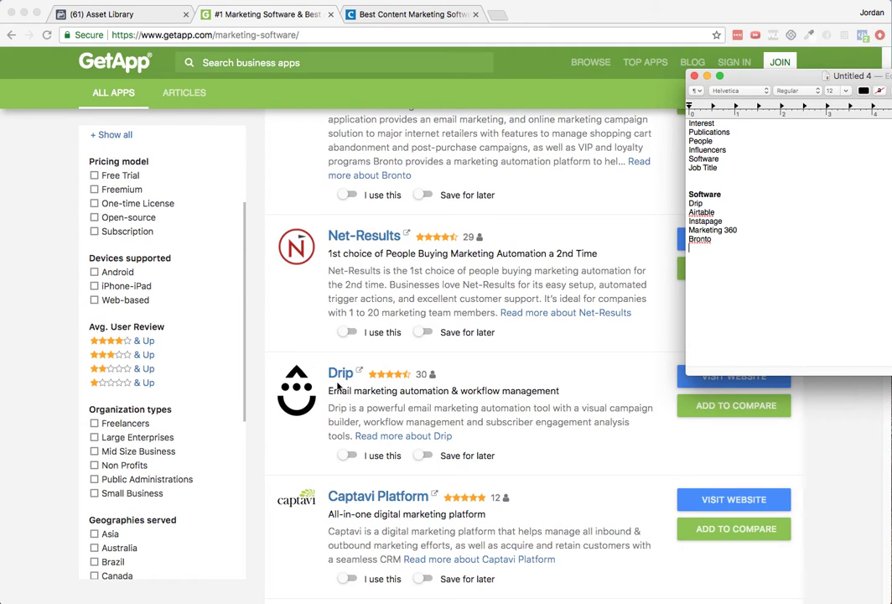
pyautogui.scroll(-3, 569, 416)
pyautogui.scroll(-2, 569, 415)
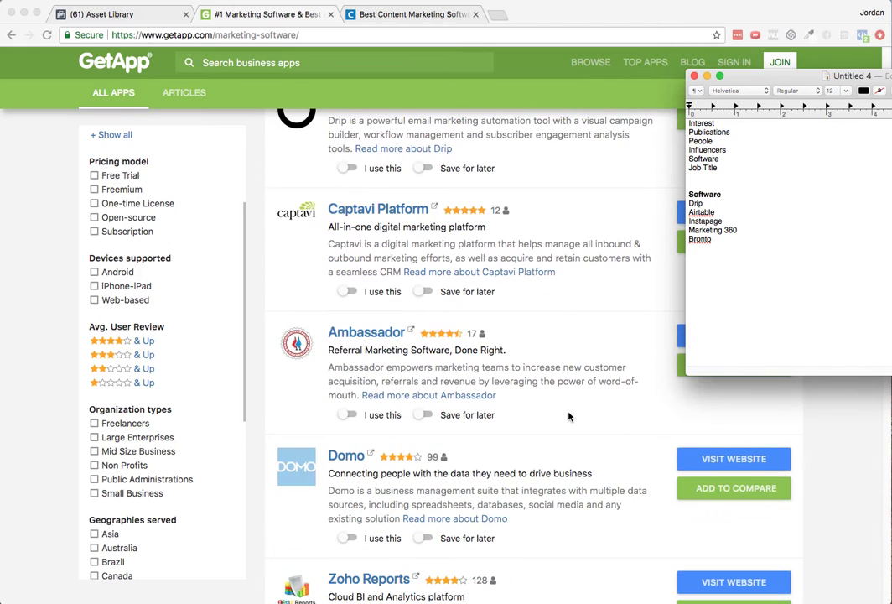
pyautogui.click(724, 248)
pyautogui.scroll(-3, 646, 345)
pyautogui.scroll(-3, 647, 345)
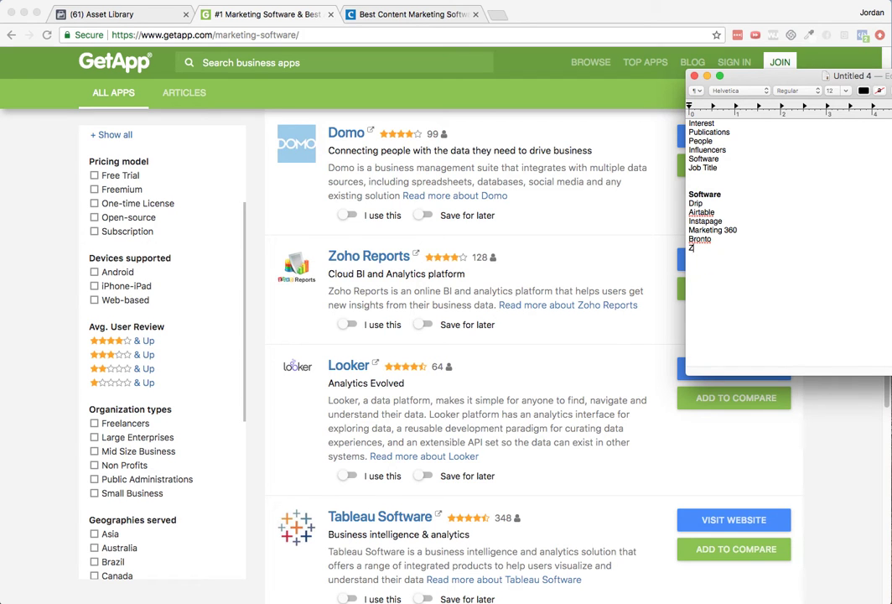
pyautogui.write('Zoho')
pyautogui.press('Return')
# Add Tableau and Kaviyo to the software list based on the GetApp entries
pyautogui.scroll(-4, 647, 260)
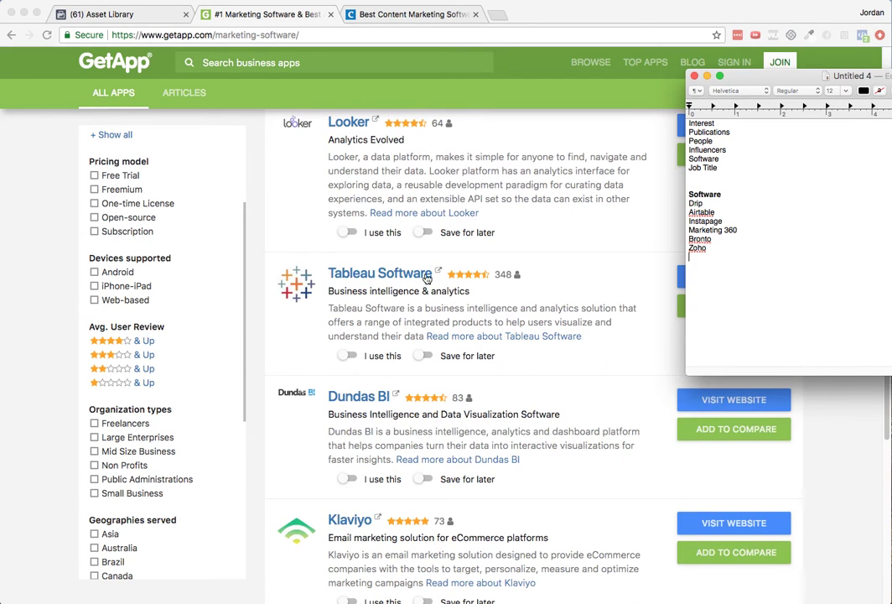
pyautogui.write('Tableau')
pyautogui.scroll(-10, 431, 332)
pyautogui.scroll(1, 429, 311)
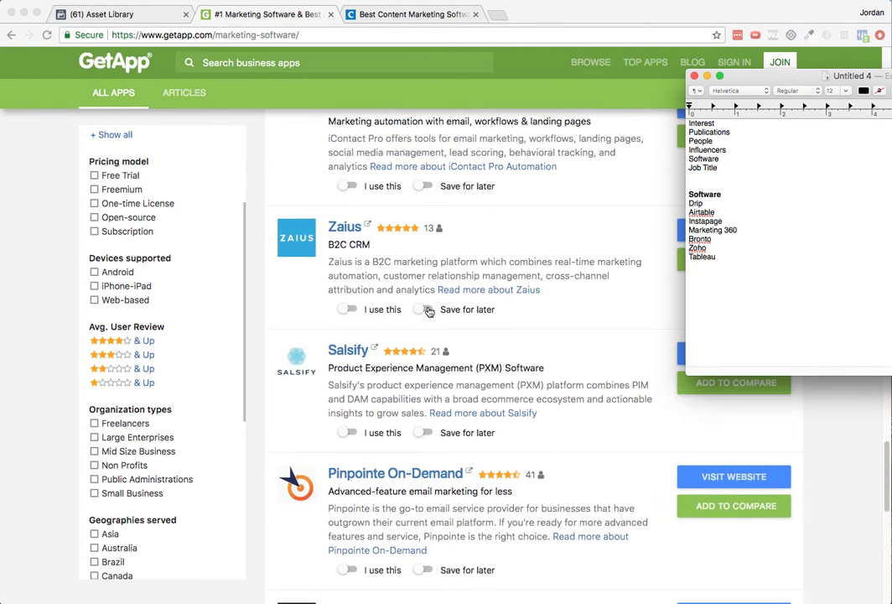
pyautogui.scroll(5, 429, 311)
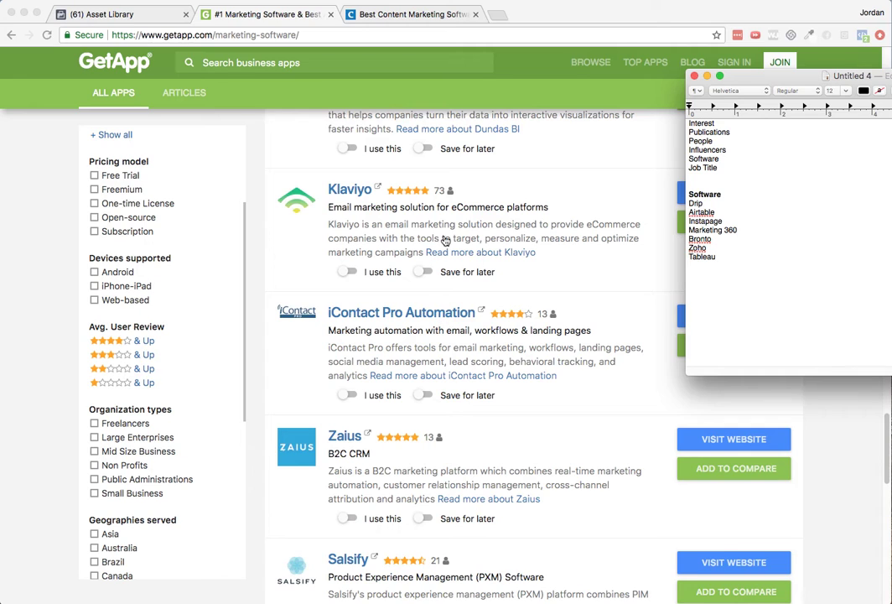
pyautogui.click(706, 265)
pyautogui.write('Kaviyo')
# Extend the software list with active campaign, infusionsoft, convert kit, click funnels, pipedrive, autopilothq, unbounce, fresh books and shreds
pyautogui.scroll(-9, 500, 427)
pyautogui.scroll(7, 497, 444)
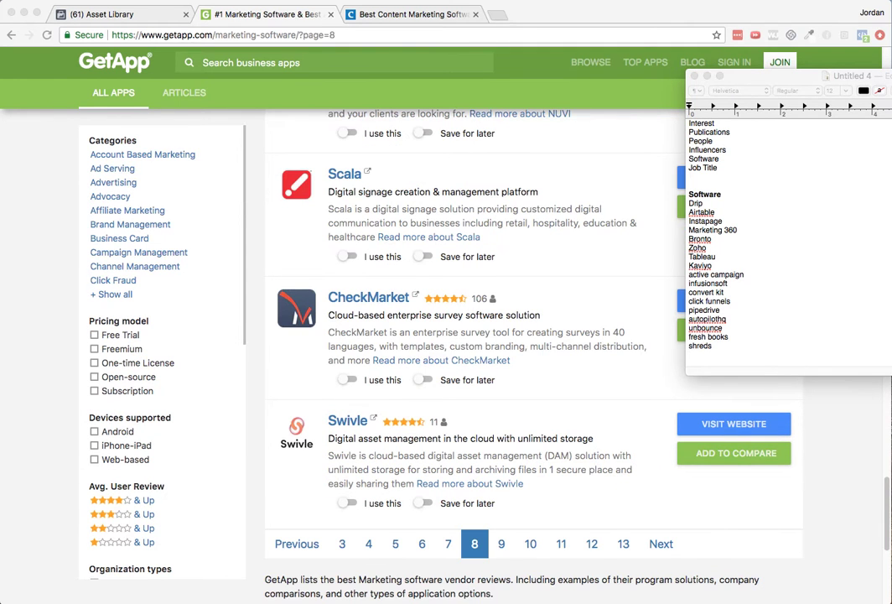
pyautogui.click(791, 238)
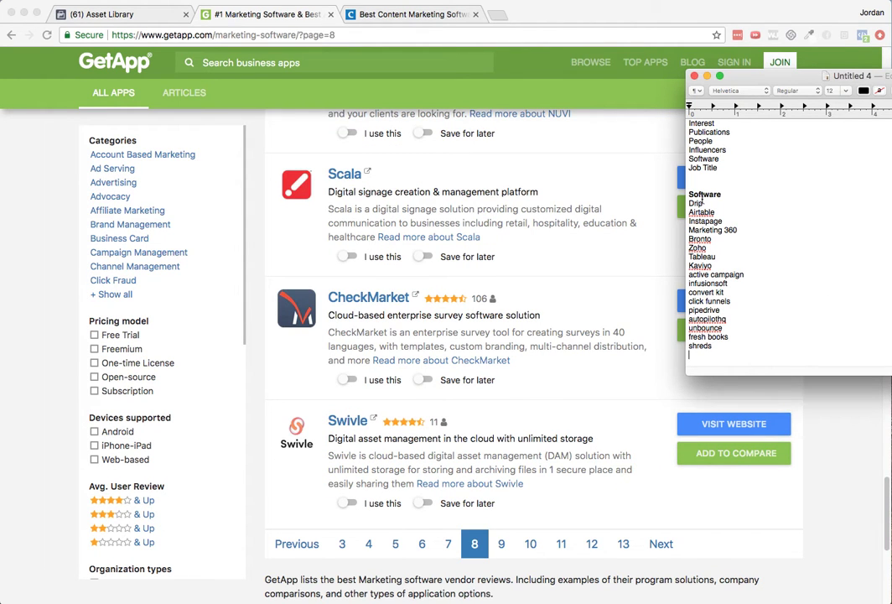
# Remove the entry shreds from the end of the software list
pyautogui.click(729, 347)
pyautogui.moveTo(728, 347); pyautogui.dragTo(666, 207)
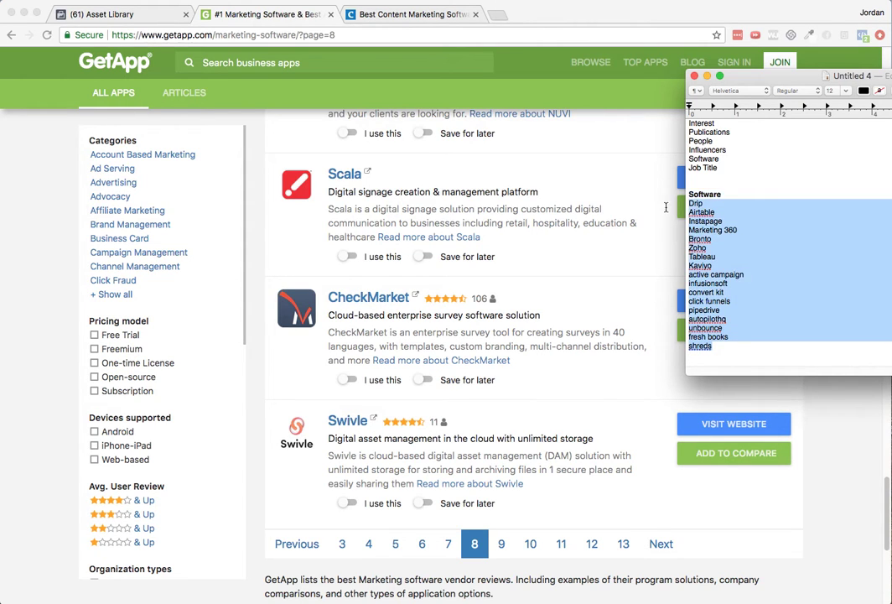
pyautogui.click(852, 362)
pyautogui.press('BackSpace')
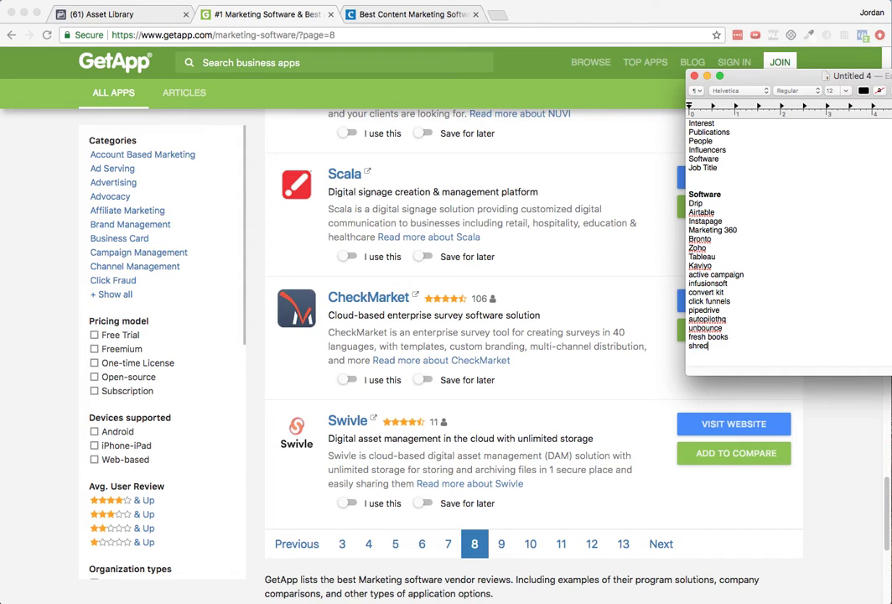
pyautogui.press('BackSpace')
pyautogui.press('BackSpace')
pyautogui.press('BackSpace')
pyautogui.press('BackSpace')
pyautogui.press('BackSpace')
# Add a bold Influencers heading below the software list and return to regular text on the line under it
pyautogui.press('Return')
pyautogui.press('super+b')
pyautogui.write('Influencers')
pyautogui.press('Return')
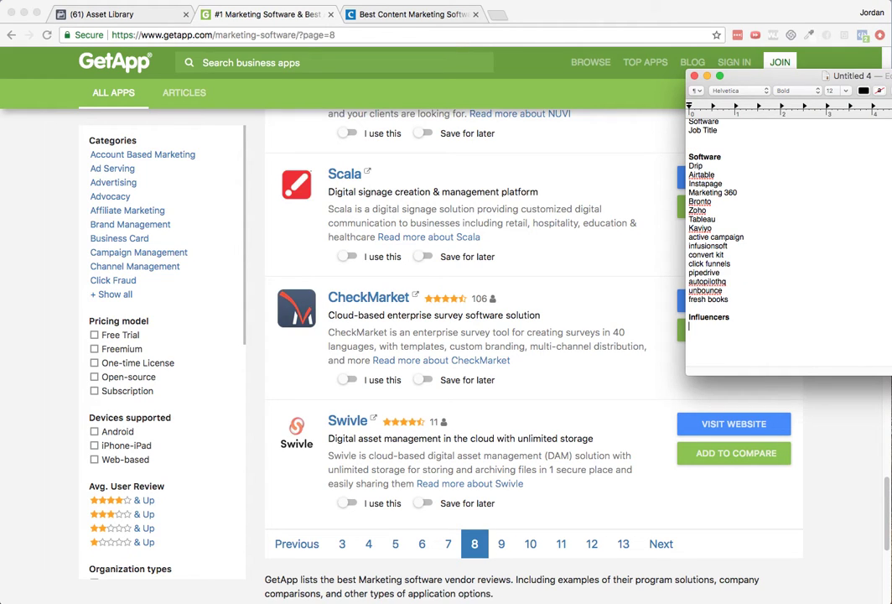
pyautogui.press('super+b')
# List Gary Vaynerchuk, Tai Lopez, Russel Brunson, Alex Becker and Sam Ovens on separate lines under the Influencers heading
pyautogui.write('Gary Vaynerchuk')
pyautogui.press('Return')
pyautogui.write('Tai Lopez')
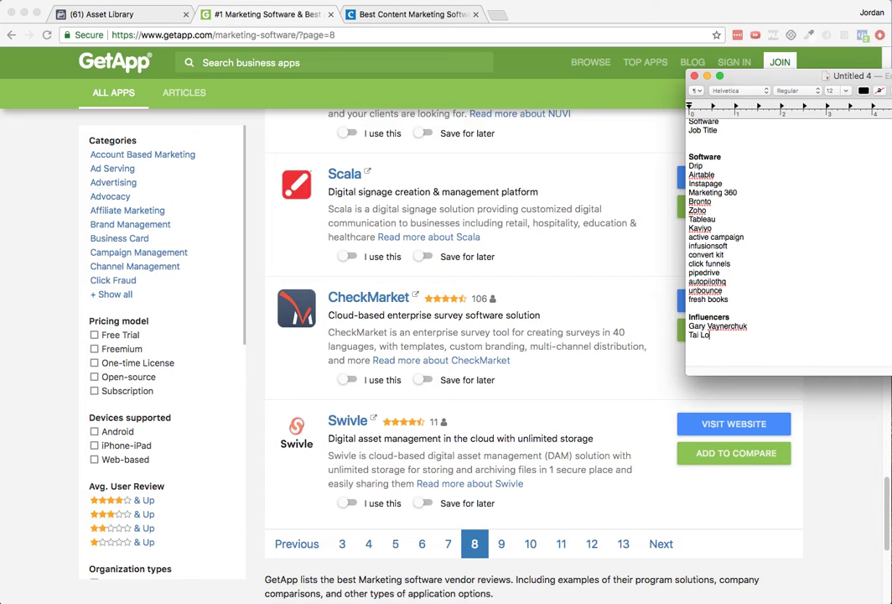
pyautogui.press('Return')
pyautogui.write('Russel Brunson')
pyautogui.click(751, 342)
pyautogui.press('Return')
pyautogui.write('Alex Becker')
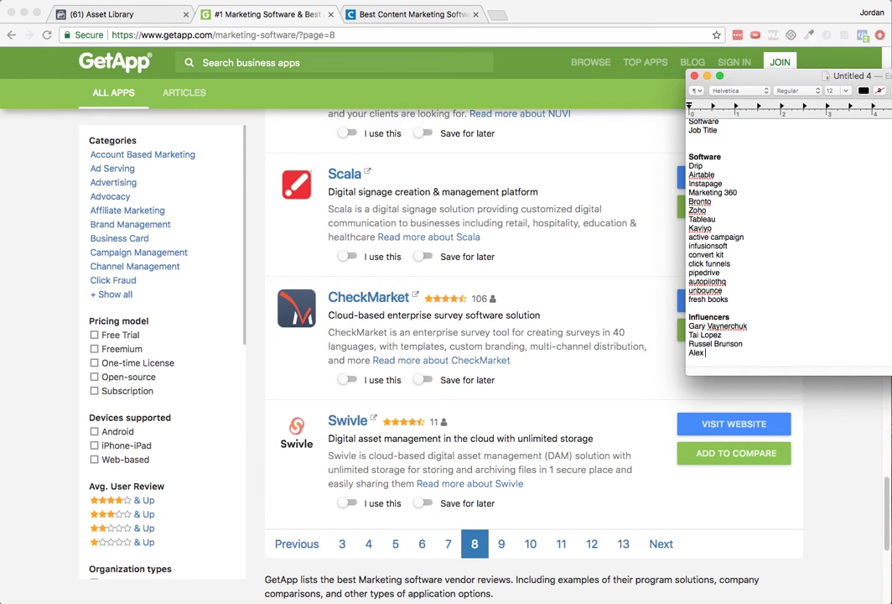
pyautogui.press('Return')
pyautogui.write('Sam Ovens')
pyautogui.press('Return')
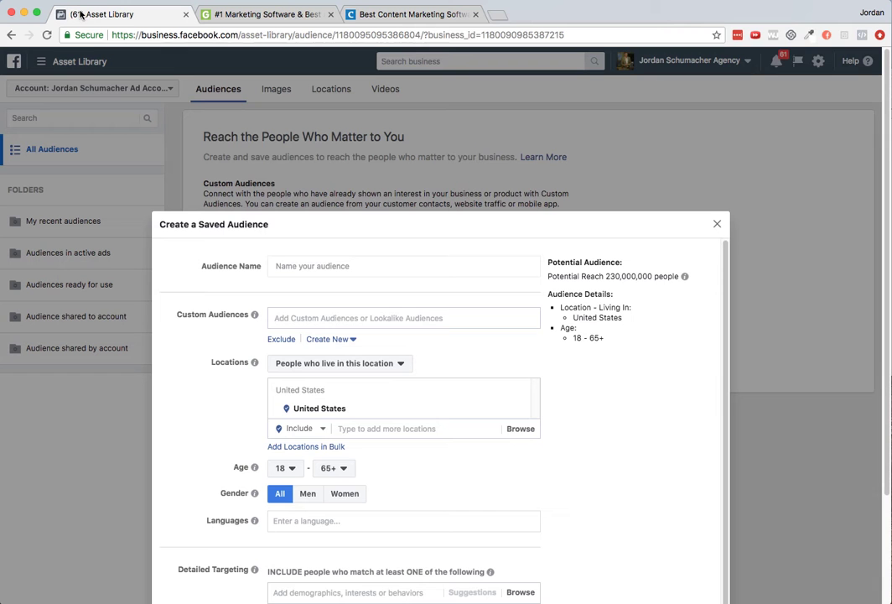
# Switch to the Facebook Asset Library and search the new saved audience's detailed targeting for sam ovens, then clear the search
pyautogui.click(84, 14)
pyautogui.scroll(-1, 348, 415)
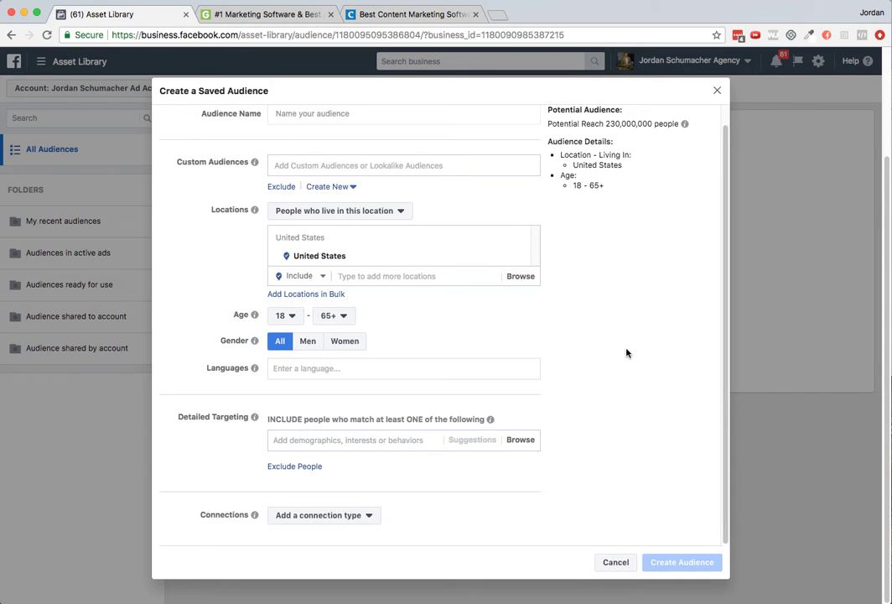
pyautogui.write('sam ovens')
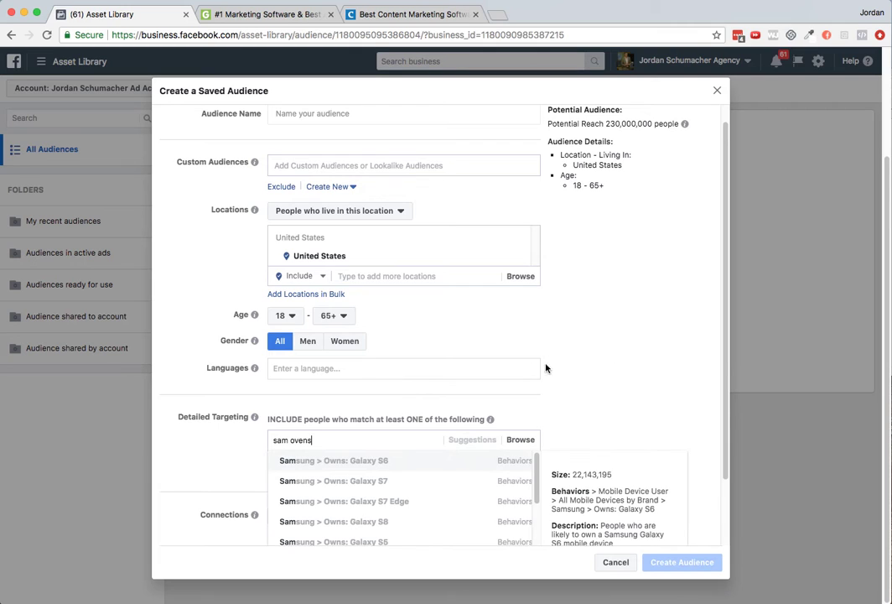
pyautogui.moveTo(320, 439); pyautogui.dragTo(253, 441)
pyautogui.press('BackSpace')
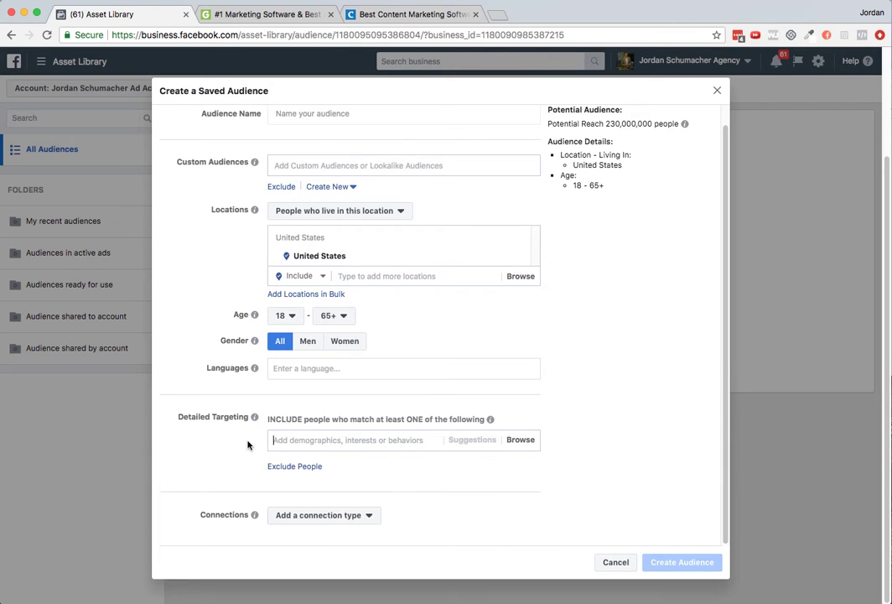
# Search the detailed targeting options for russel brunson and clear the search
pyautogui.write('russel brunson')
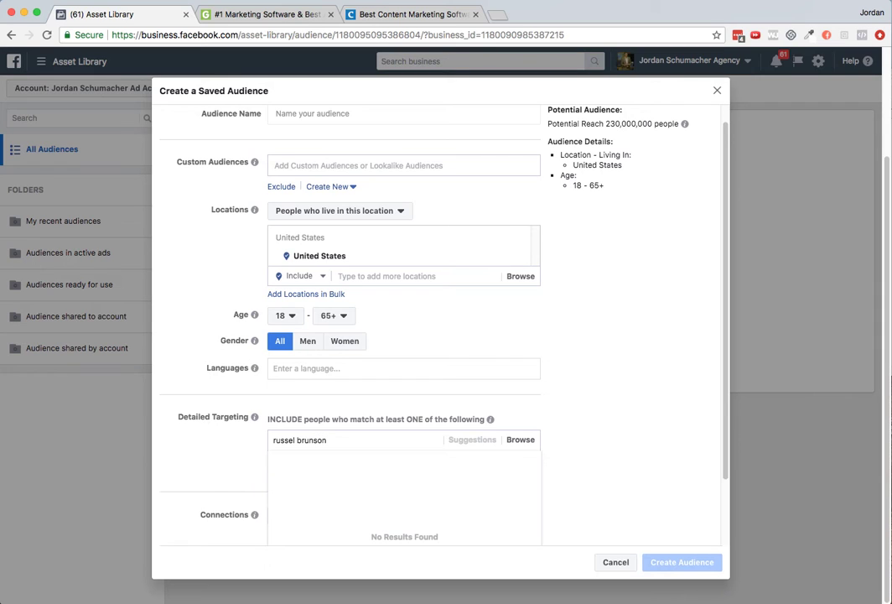
pyautogui.press('BackSpace')
pyautogui.press('BackSpace')
pyautogui.press('BackSpace')
pyautogui.press('BackSpace')
pyautogui.press('BackSpace')
pyautogui.press('BackSpace')
pyautogui.press('BackSpace')
pyautogui.press('BackSpace')
pyautogui.press('BackSpace')
pyautogui.press('BackSpace')
pyautogui.press('BackSpace')
pyautogui.press('BackSpace')
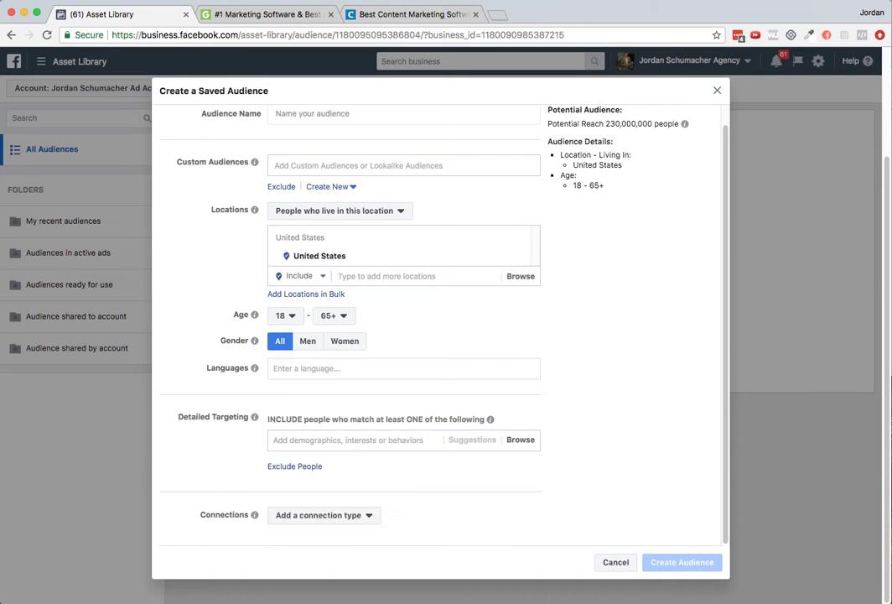
# Search for tai lopez in detailed targeting and add the Tai Lopez interest to the saved audience
pyautogui.write('tai lopez')
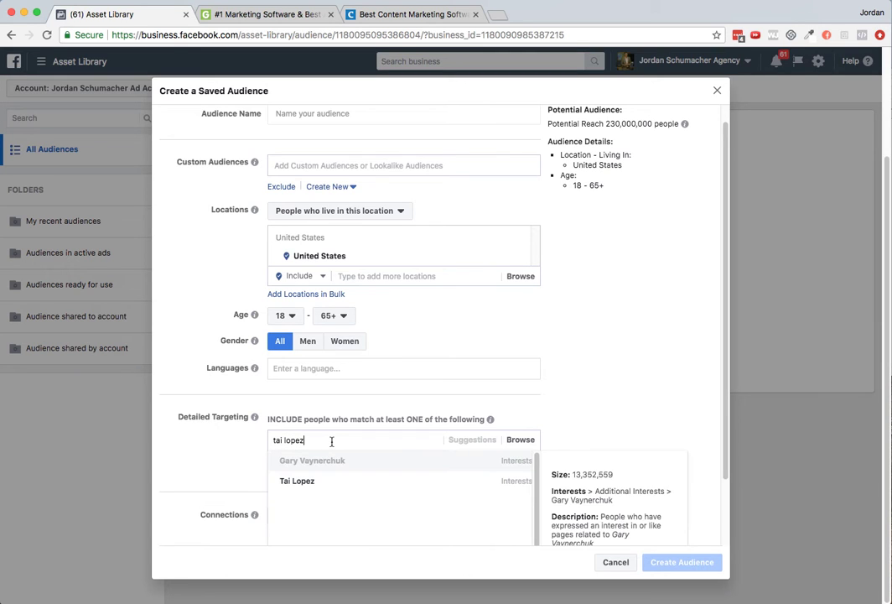
pyautogui.click(327, 489)
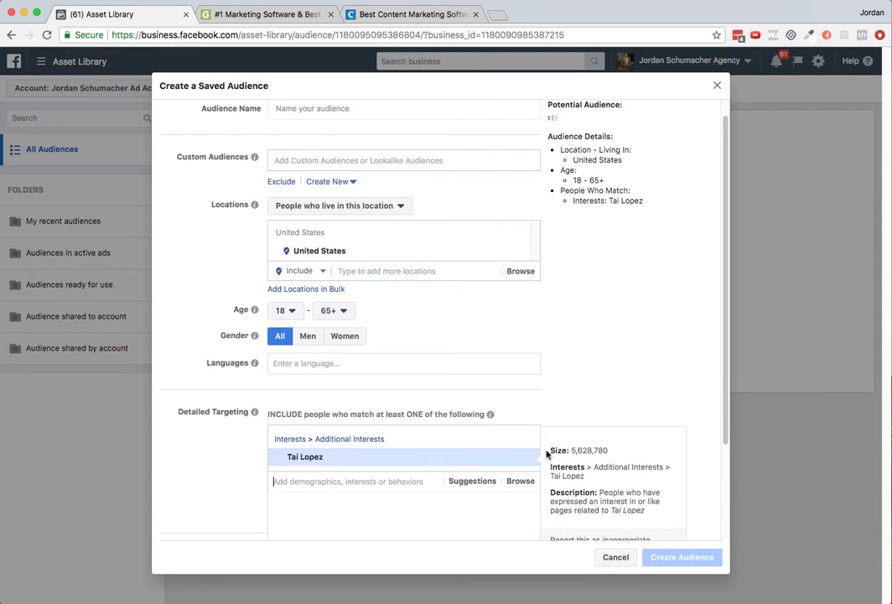
pyautogui.scroll(-1, 655, 448)
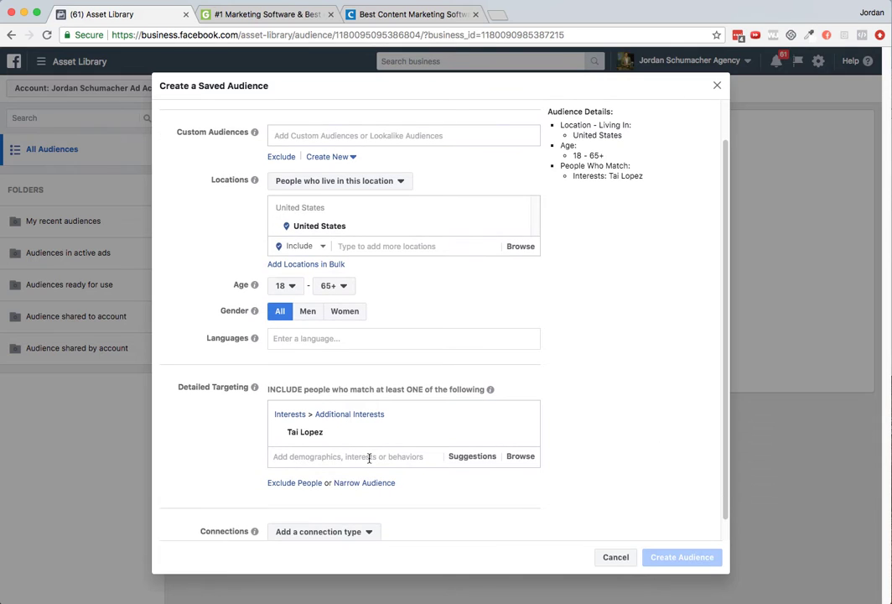
# Add the suggested interests Russell Brunson, Frank Kern and Ryan Deiss to the detailed targeting
pyautogui.click(472, 456)
pyautogui.scroll(-2, 637, 435)
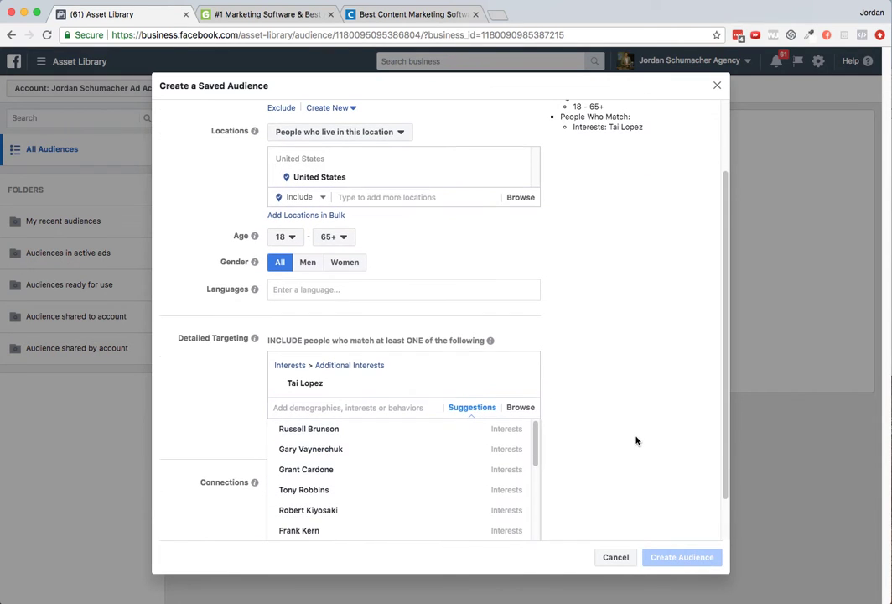
pyautogui.scroll(-2, 612, 372)
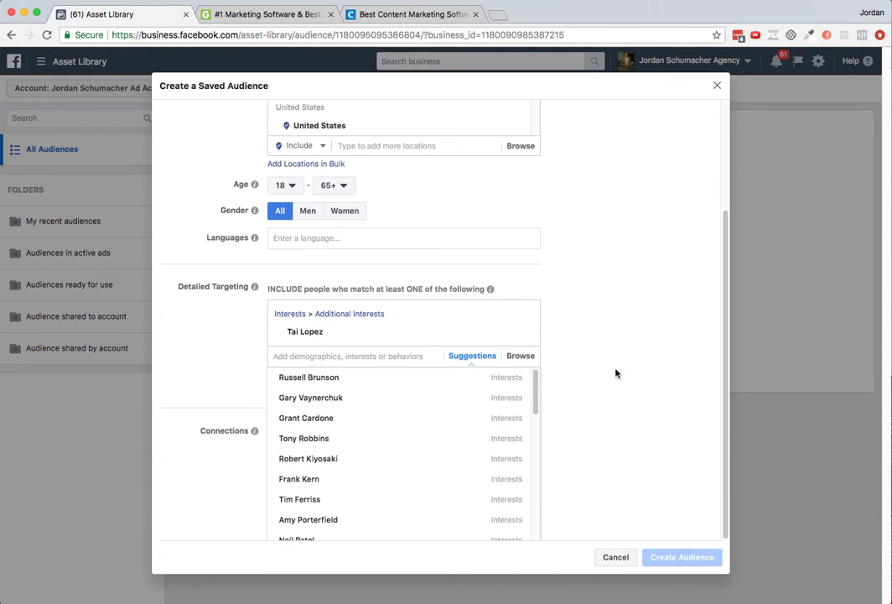
pyautogui.moveTo(394, 375)
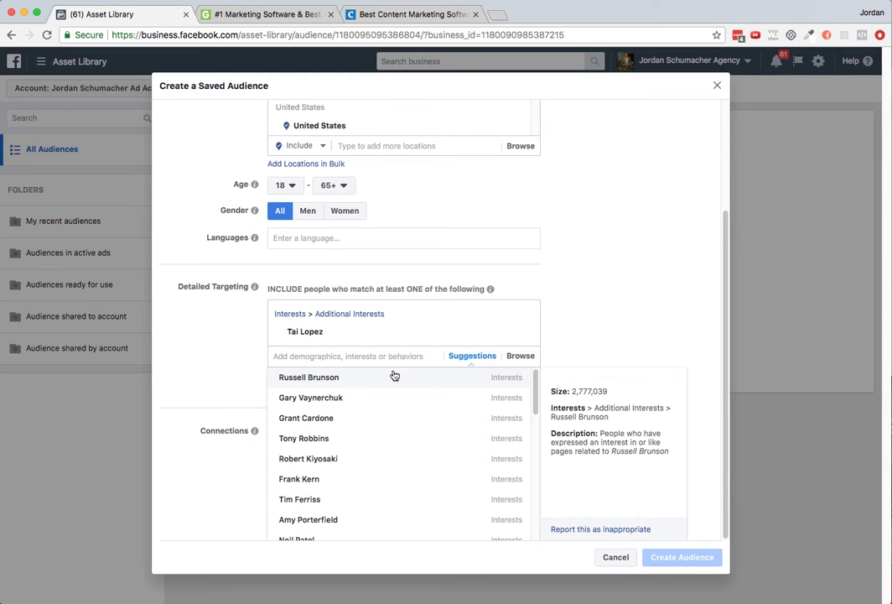
pyautogui.click(394, 376)
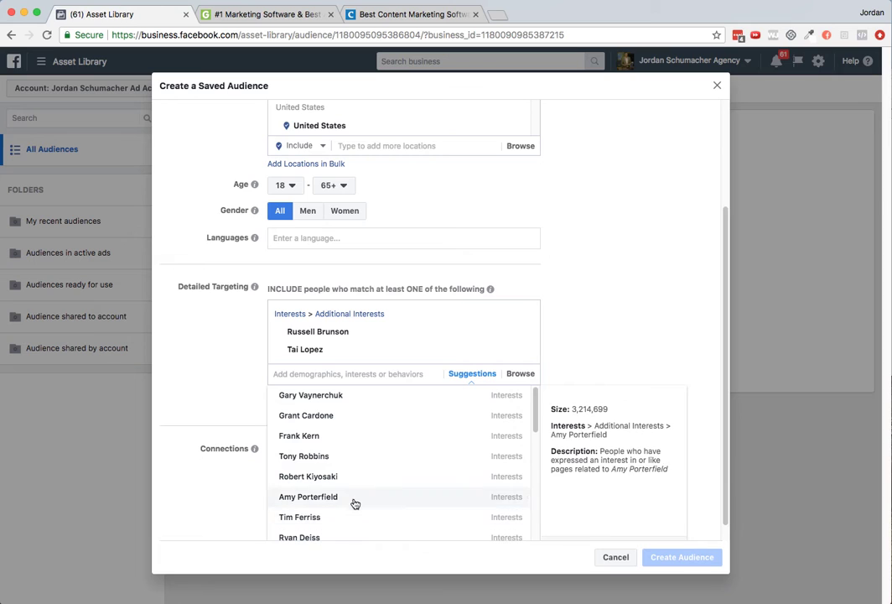
pyautogui.click(326, 436)
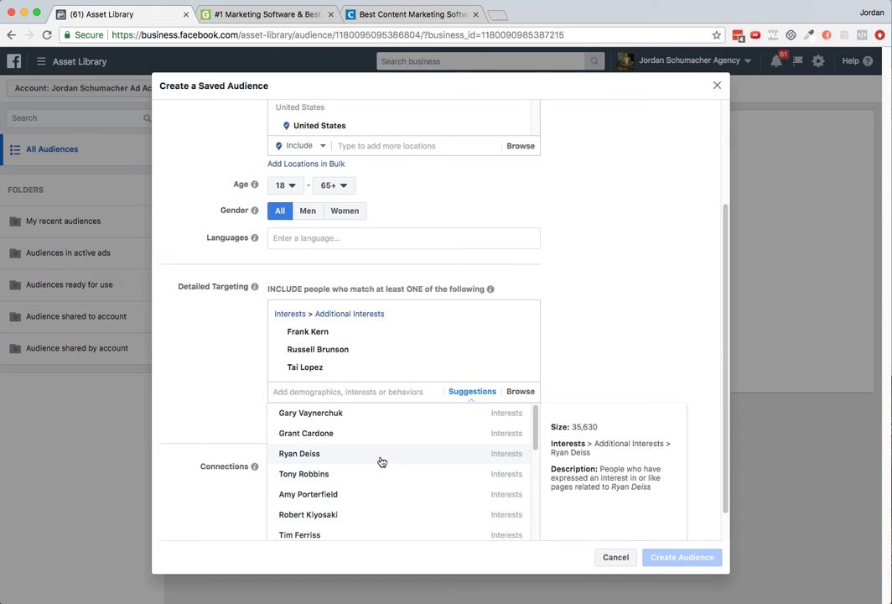
pyautogui.click(382, 461)
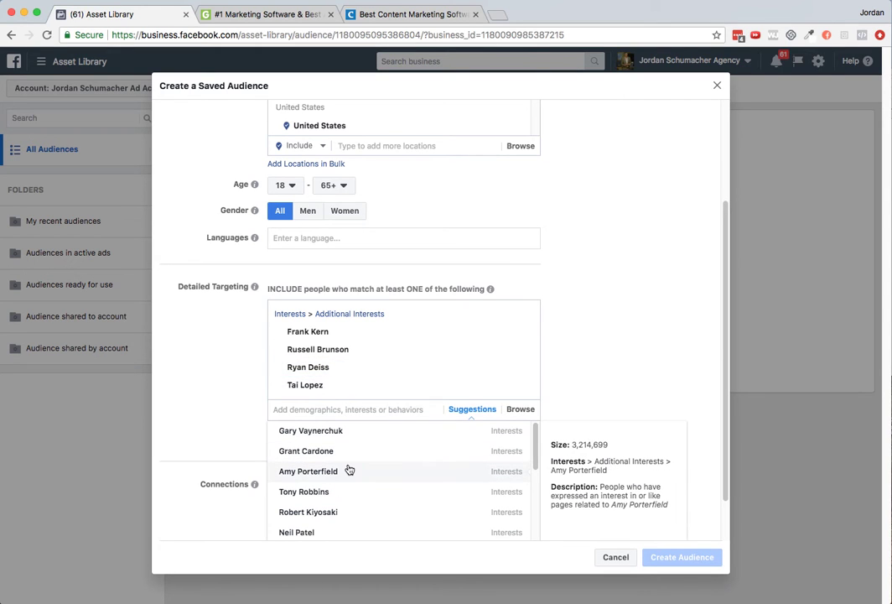
# Add the suggested interests Amy Porterfield and Neil Patel to the detailed targeting
pyautogui.scroll(-1, 352, 469)
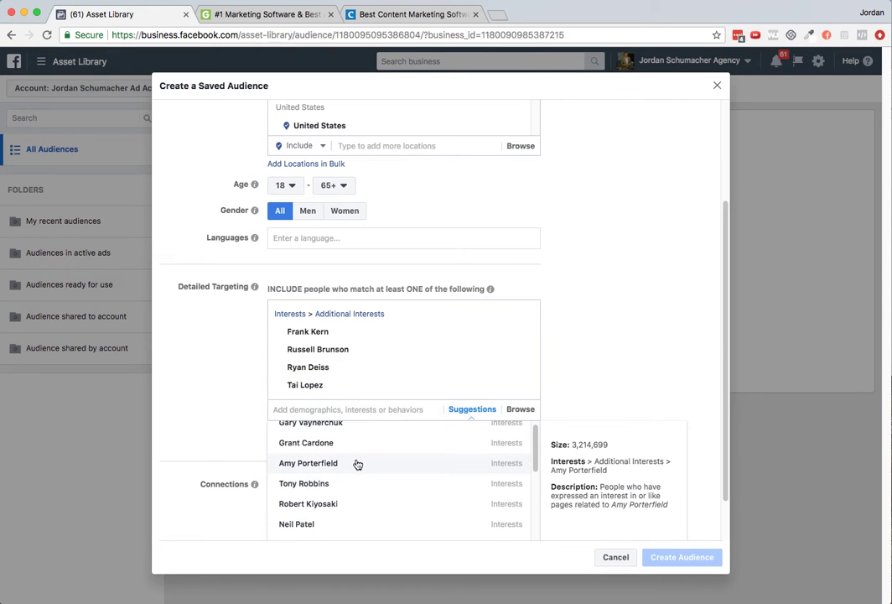
pyautogui.click(357, 464)
pyautogui.scroll(-3, 356, 463)
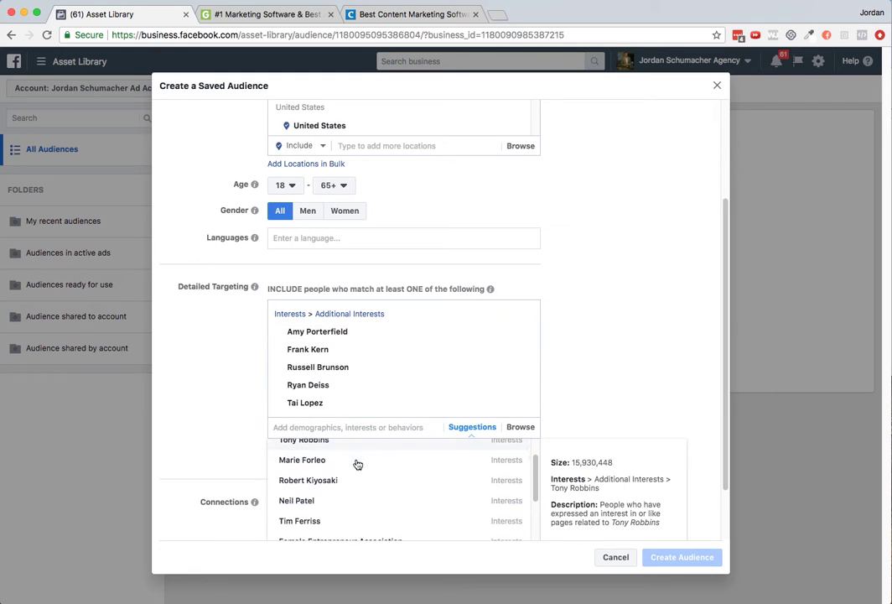
pyautogui.click(347, 503)
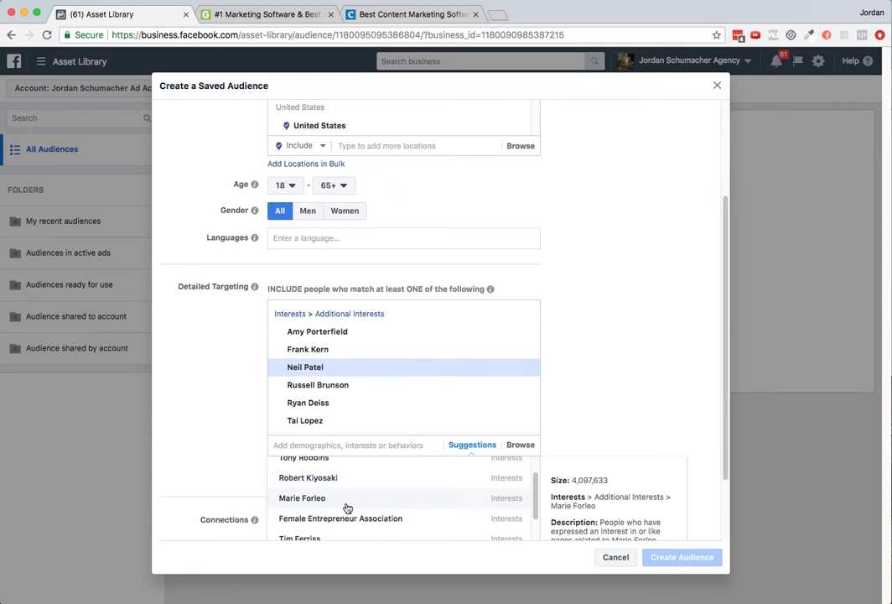
pyautogui.scroll(-1, 343, 513)
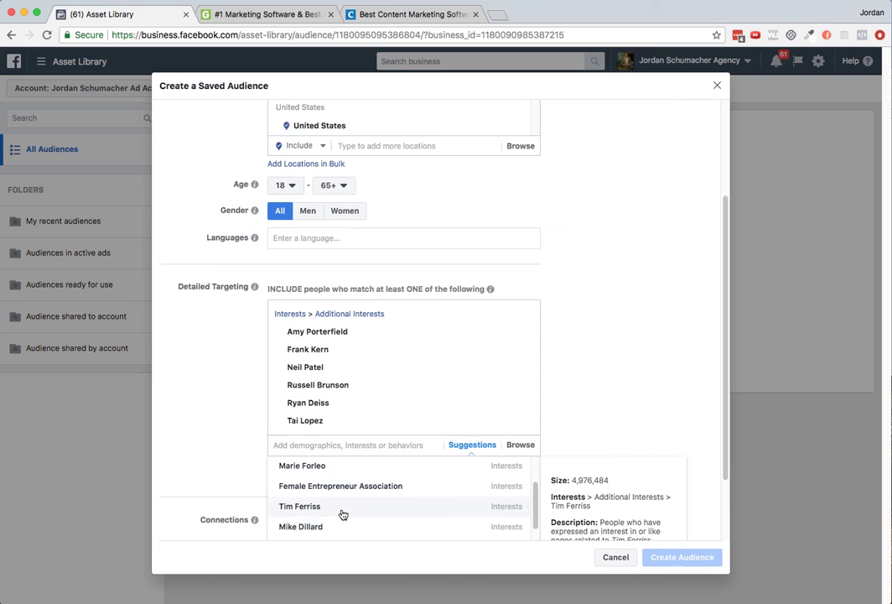
# Add the suggested interests Mike Dillard, anik singal and Lewis Howes to the detailed targeting
pyautogui.scroll(-1, 342, 515)
pyautogui.click(342, 510)
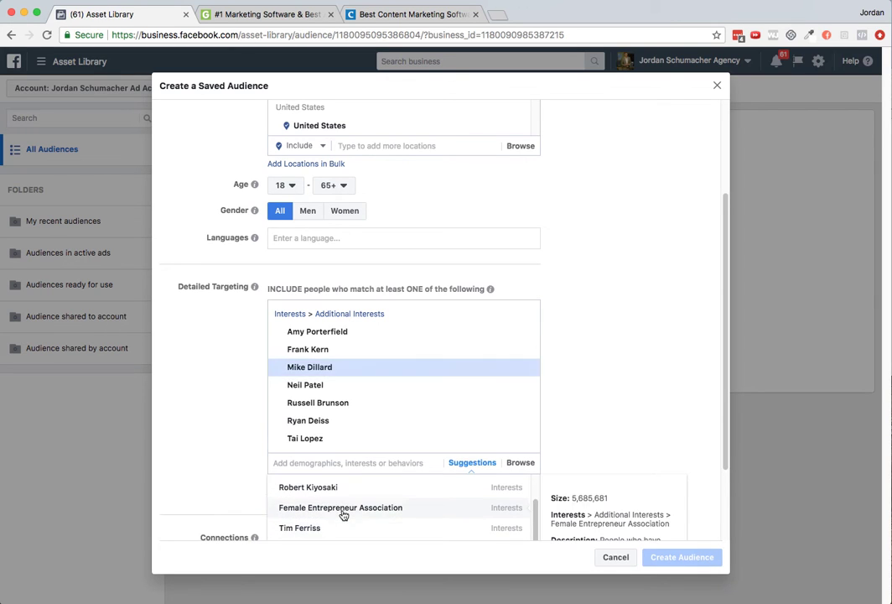
pyautogui.scroll(-2, 343, 515)
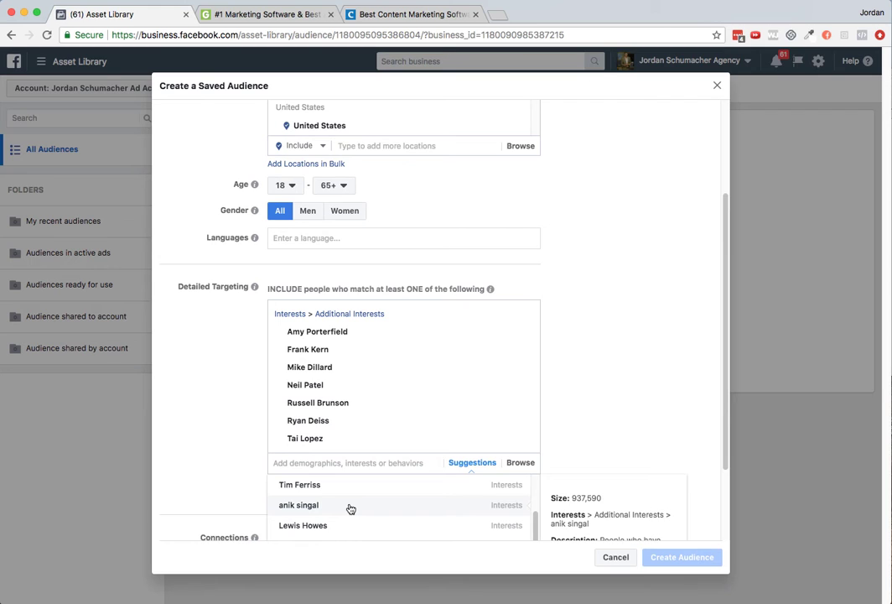
pyautogui.click(350, 506)
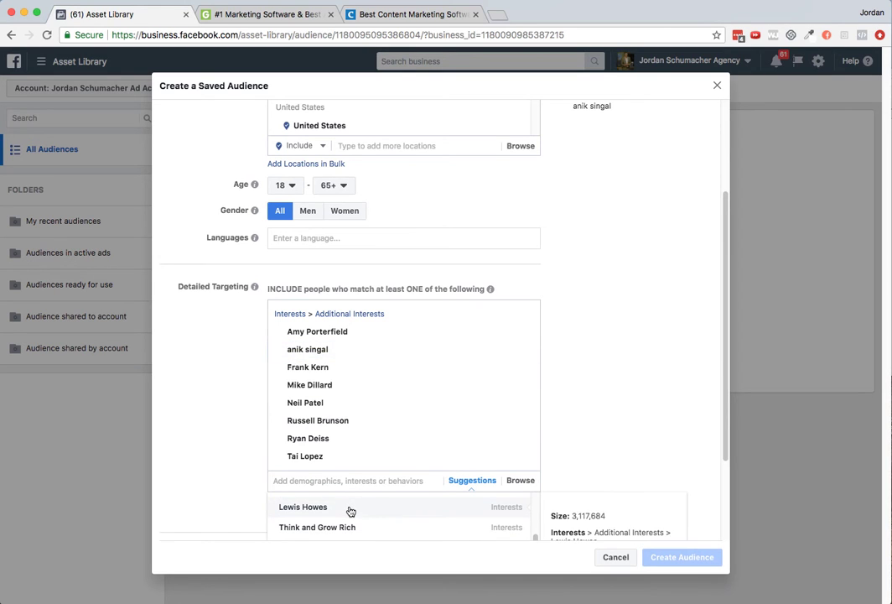
pyautogui.click(350, 508)
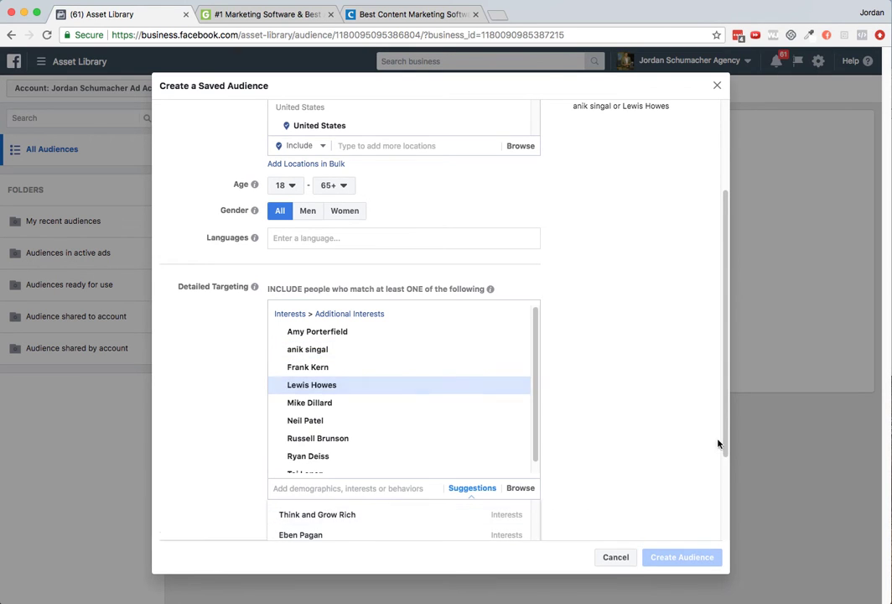
# Check the potential reach, and add the suggested interests Jay Abraham, Eben Pagan and Mike Filsaime to the detailed targeting
pyautogui.scroll(3, 668, 442)
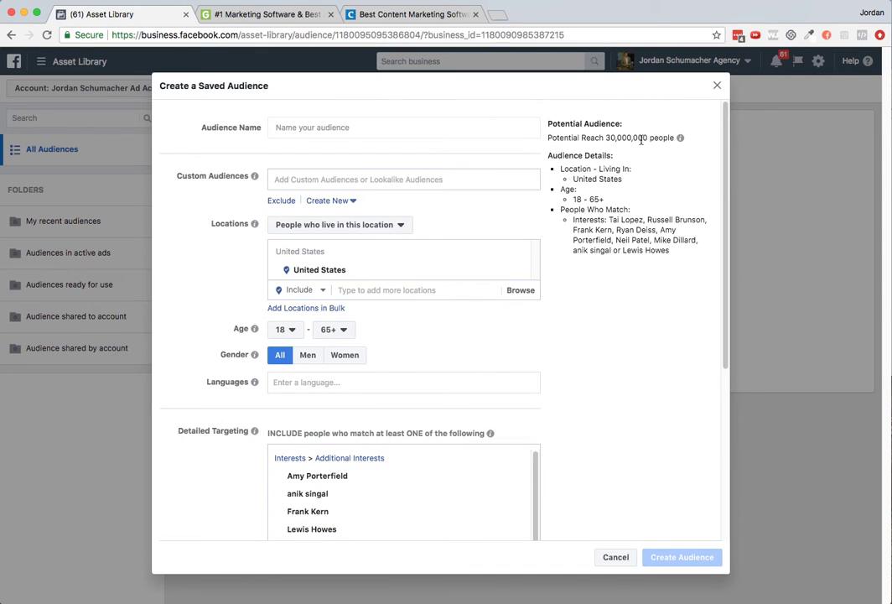
pyautogui.scroll(-4, 615, 426)
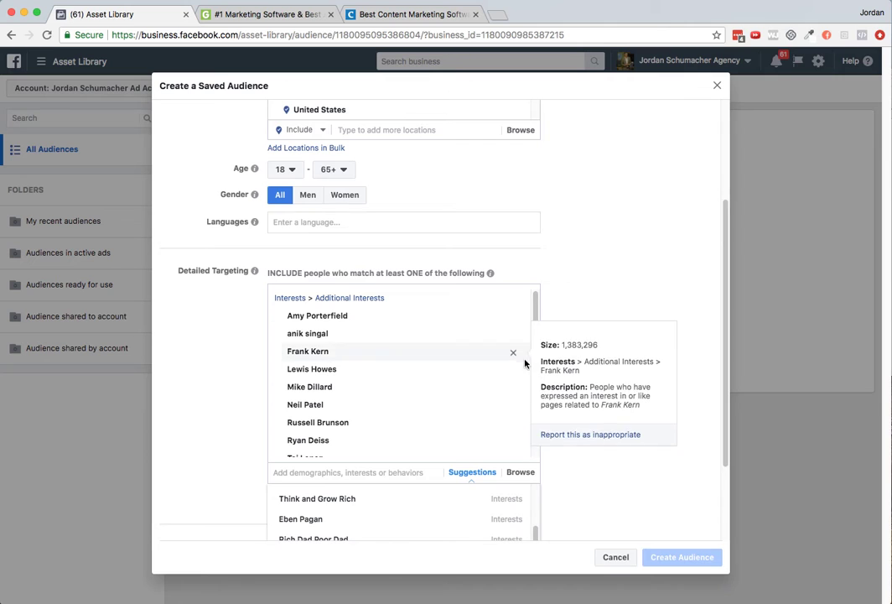
pyautogui.scroll(-3, 596, 403)
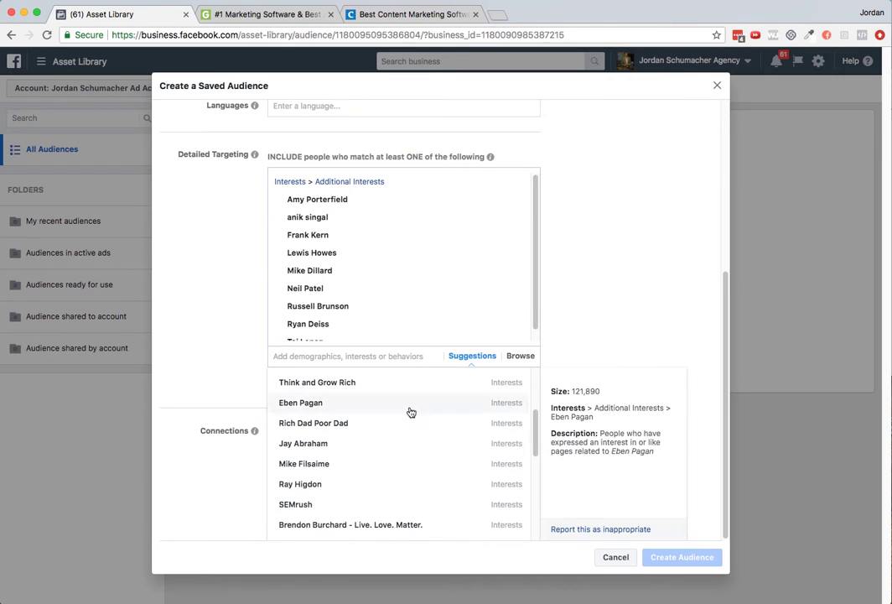
pyautogui.click(351, 452)
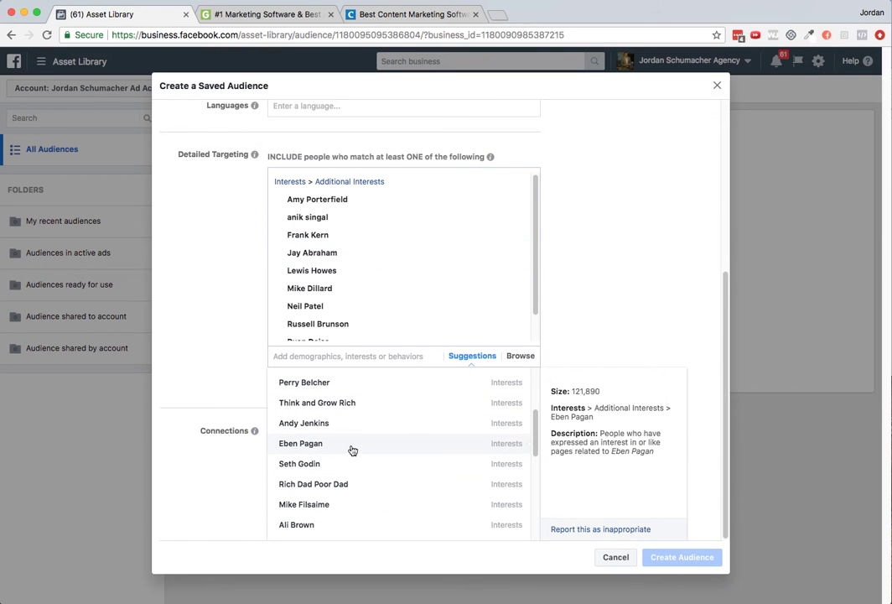
pyautogui.click(351, 450)
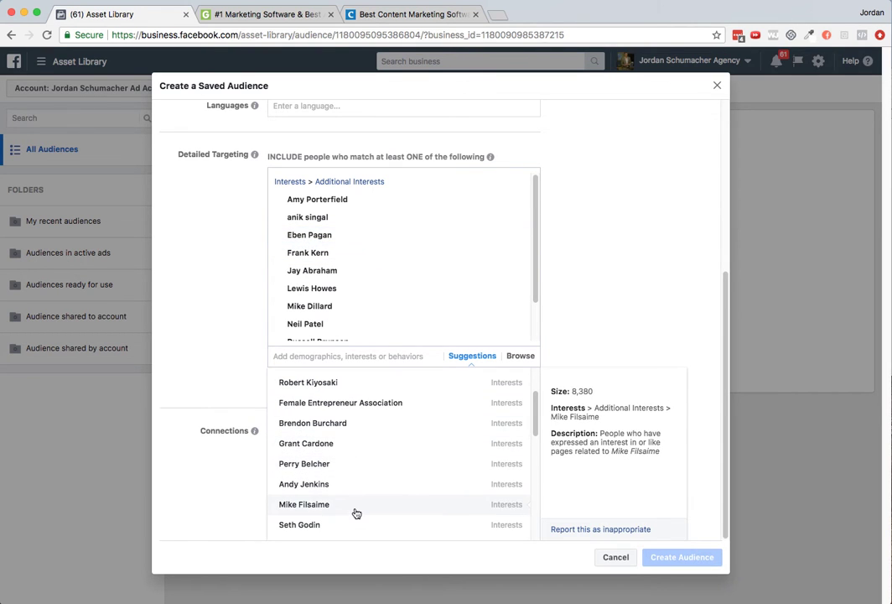
pyautogui.click(355, 513)
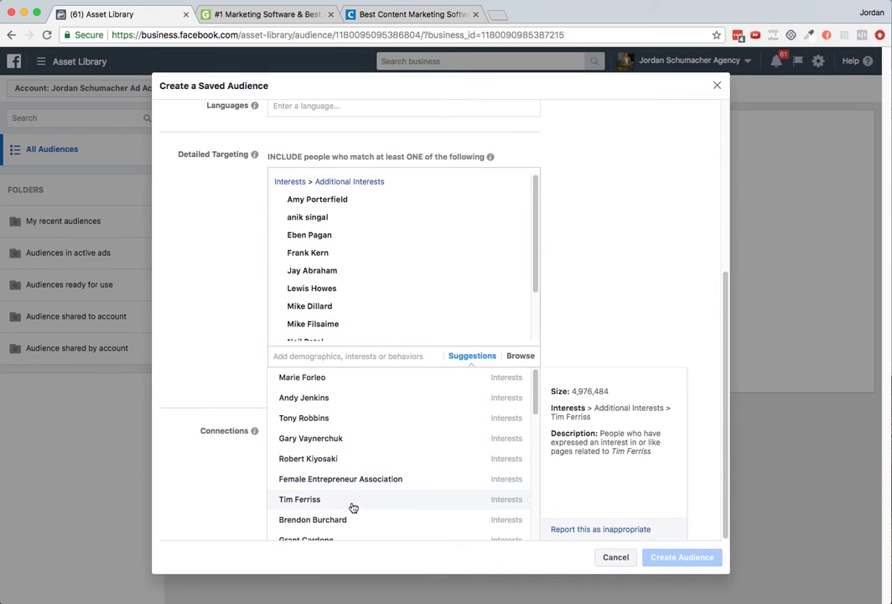
# Add the suggested interests Brendon Burchard and Perry Belcher to the detailed targeting
pyautogui.scroll(-1, 351, 447)
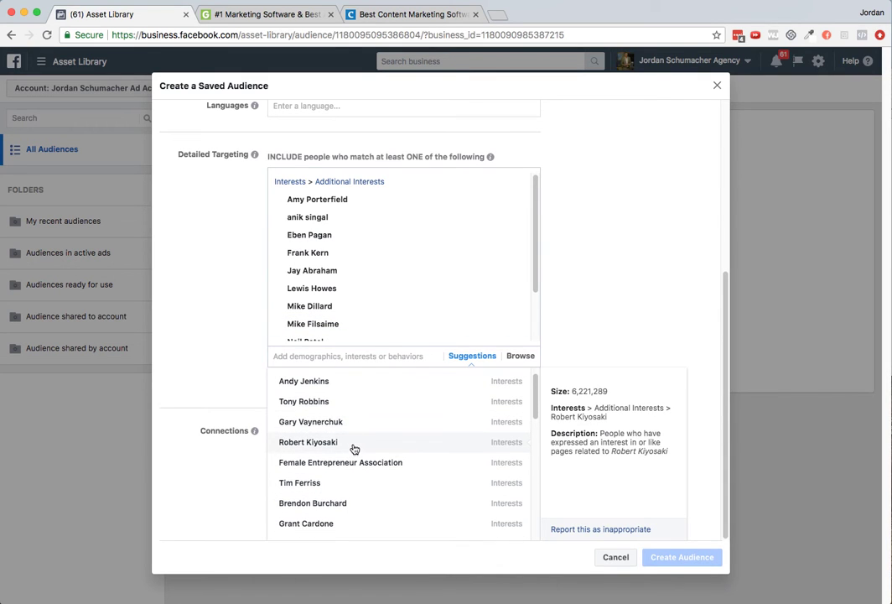
pyautogui.scroll(-1, 353, 448)
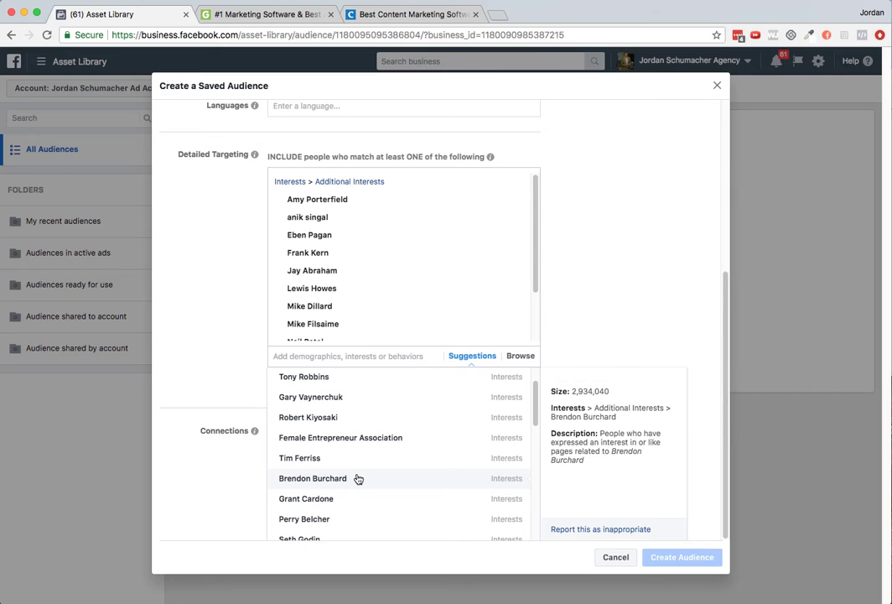
pyautogui.click(357, 478)
pyautogui.scroll(-3, 356, 478)
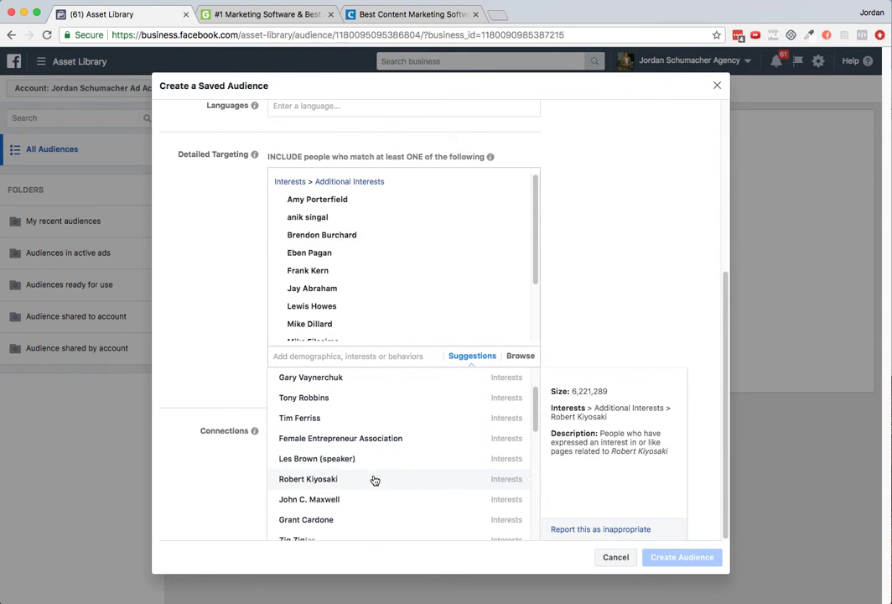
pyautogui.scroll(-1, 373, 479)
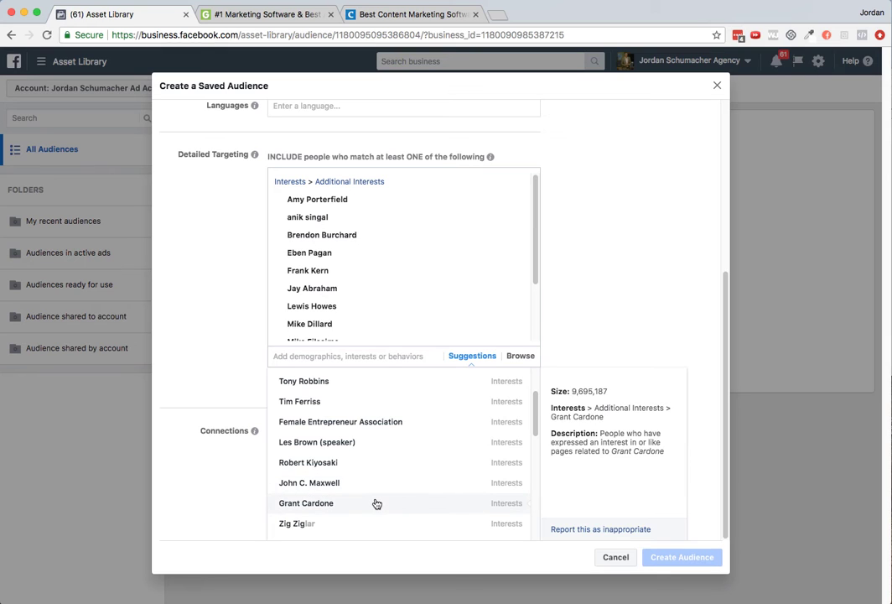
pyautogui.scroll(-2, 375, 502)
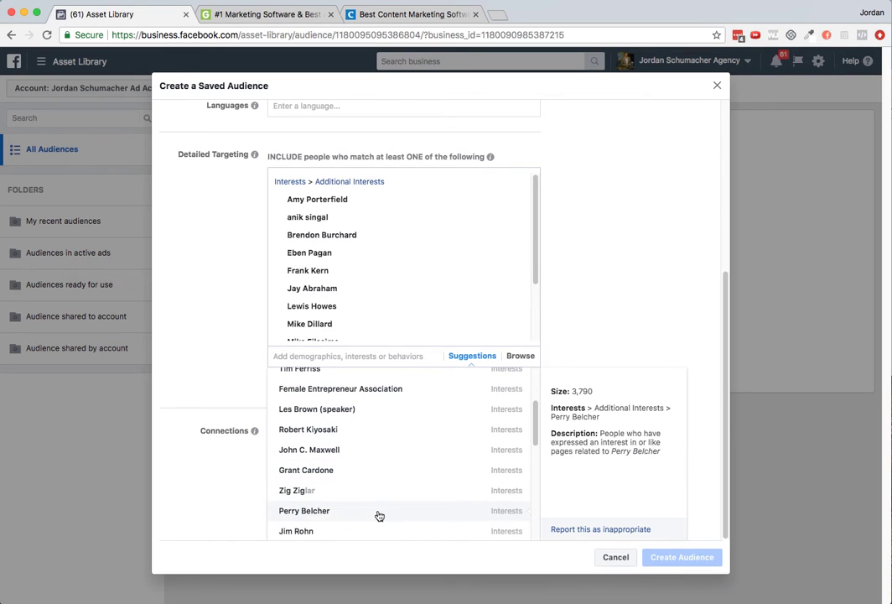
pyautogui.click(379, 515)
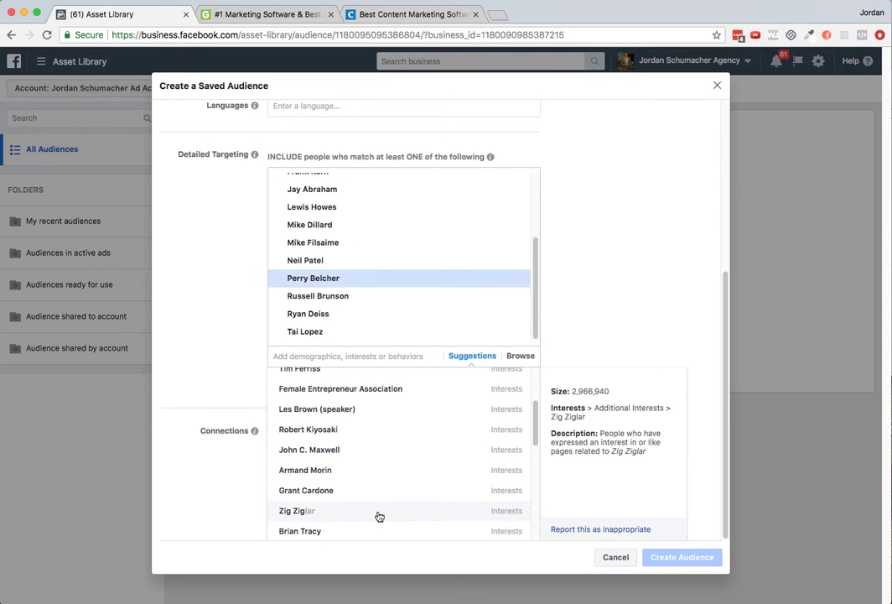
# Add the suggested interest Jon Loomer Digital to the detailed targeting
pyautogui.scroll(-1, 369, 499)
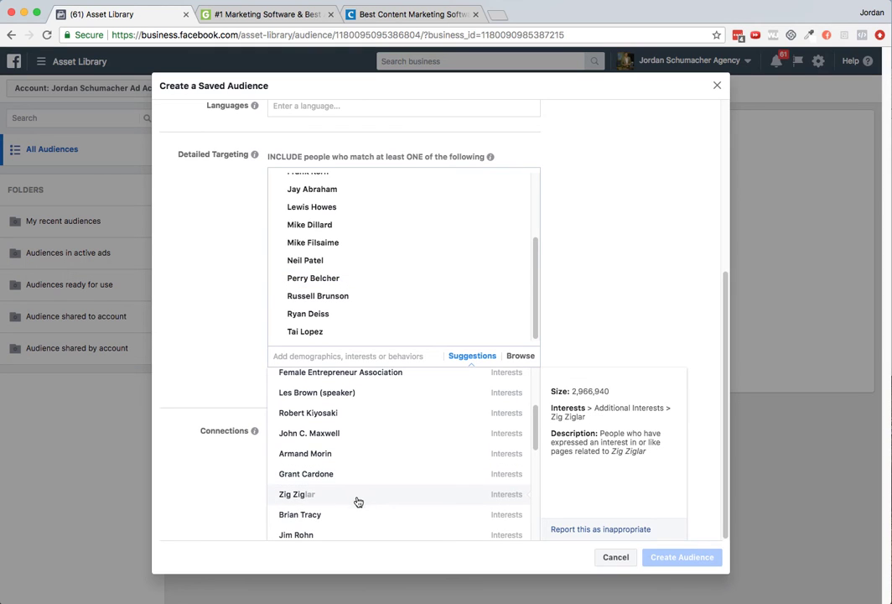
pyautogui.scroll(-2, 364, 512)
pyautogui.scroll(-1, 364, 514)
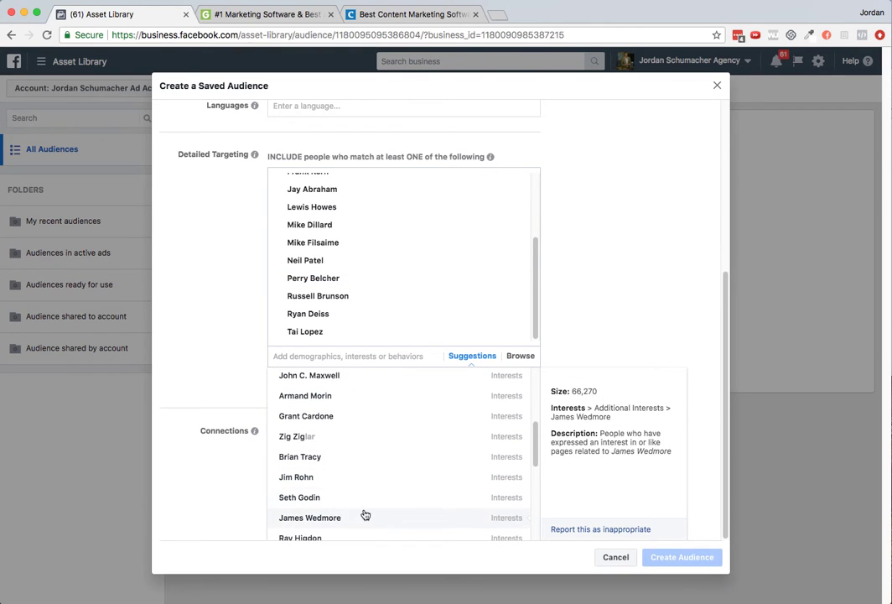
pyautogui.scroll(-2, 365, 514)
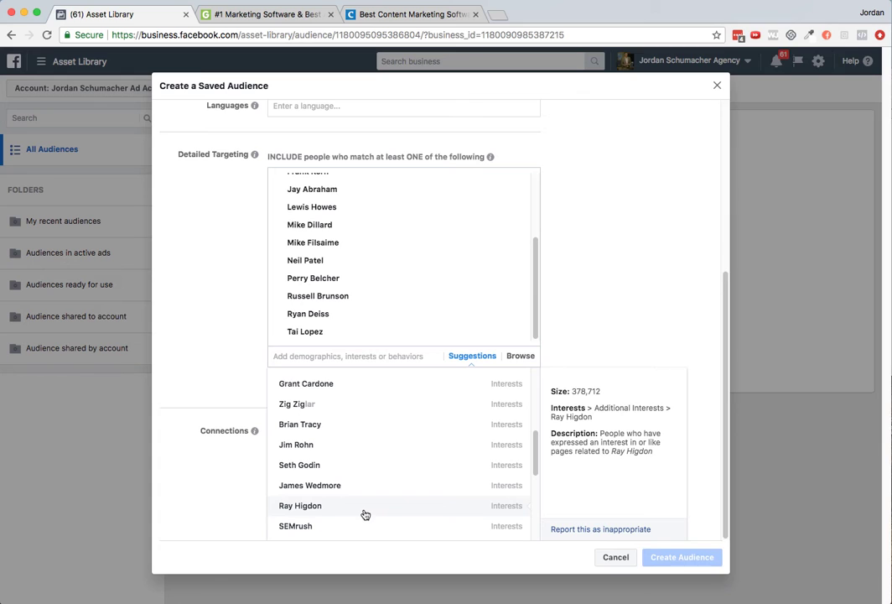
pyautogui.scroll(-3, 364, 491)
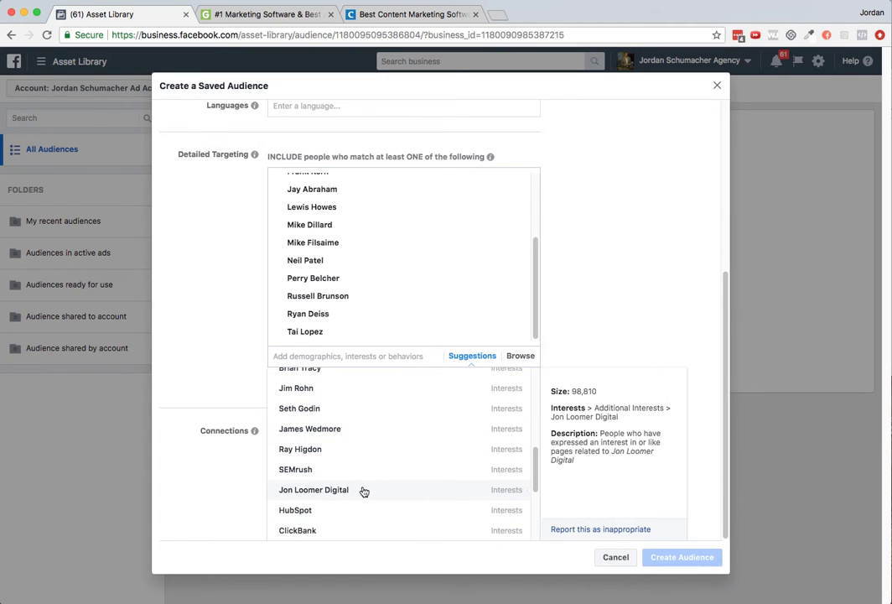
pyautogui.click(363, 491)
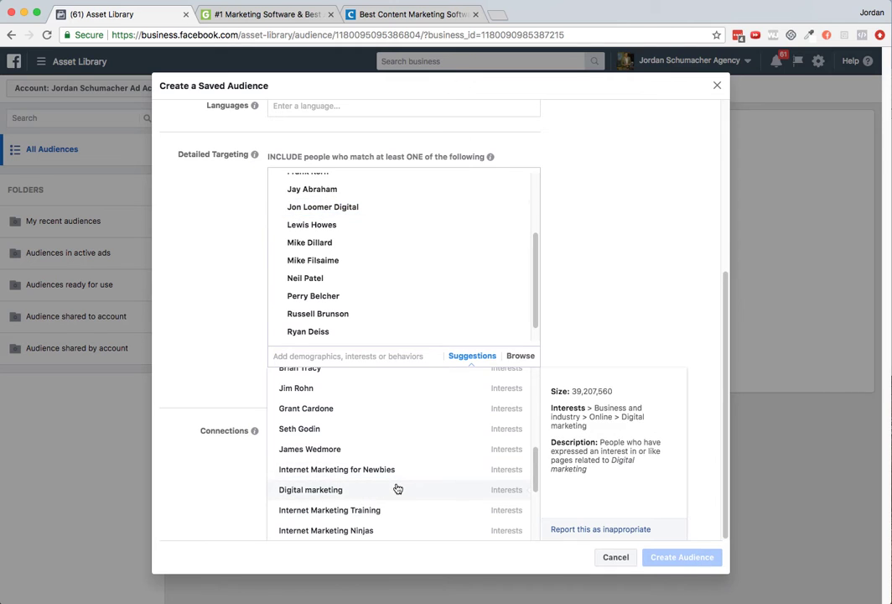
# Look through the remaining interest suggestions, close them and review the saved audience's potential reach and details
pyautogui.scroll(-5, 395, 463)
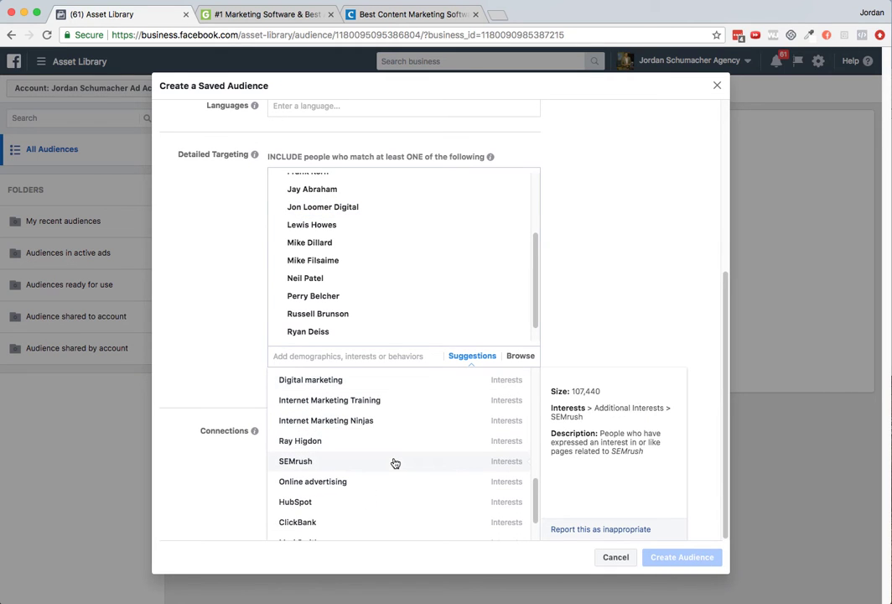
pyautogui.scroll(-3, 394, 462)
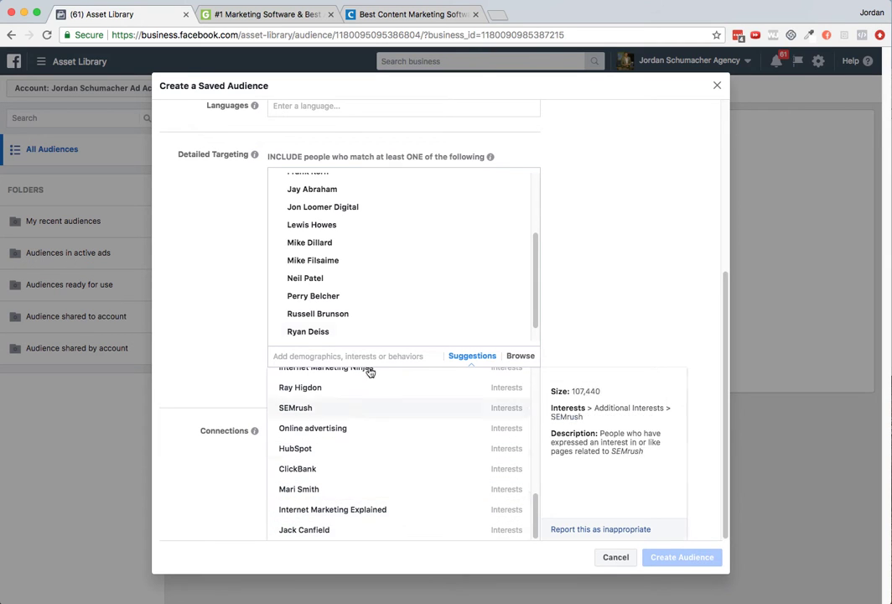
pyautogui.click(581, 222)
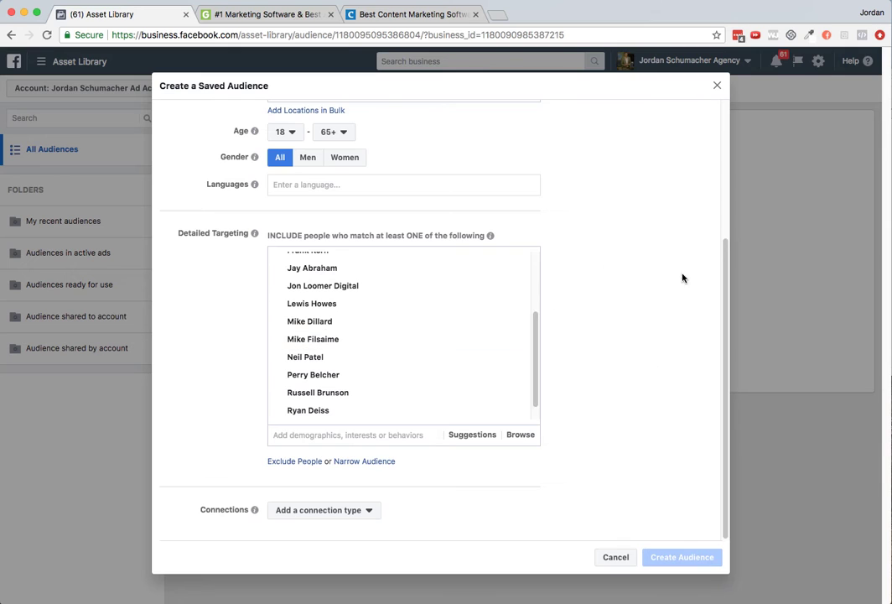
pyautogui.scroll(5, 627, 307)
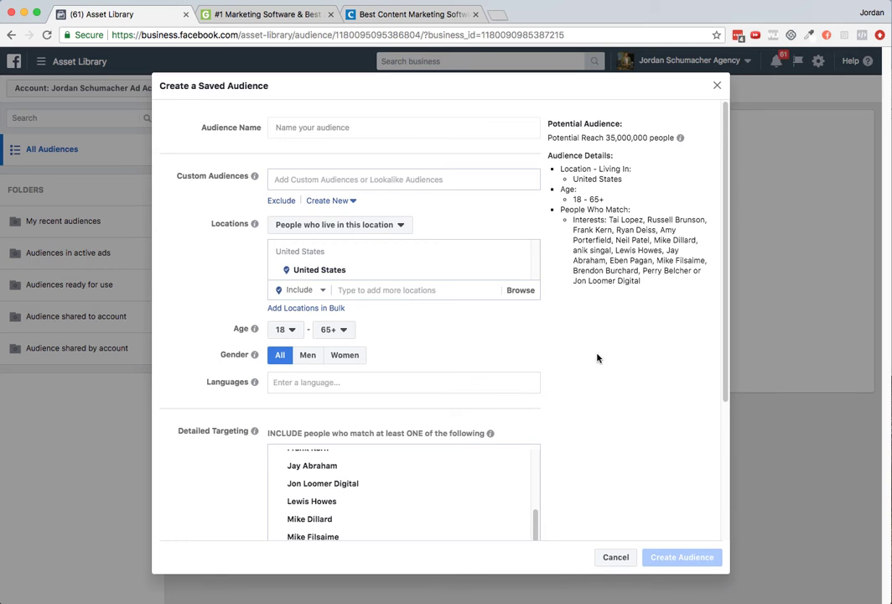
# Switch to the text document and add Amy Porterfield, Manik single and Brendon Burchard to the Influencers list
pyautogui.scroll(-5, 578, 363)
pyautogui.moveTo(531, 339); pyautogui.dragTo(530, 279)
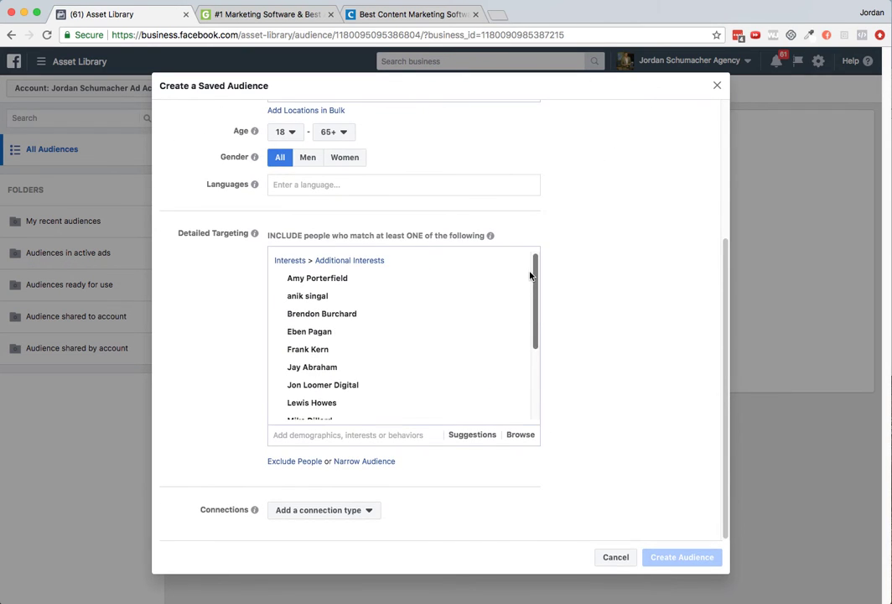
pyautogui.moveTo(398, 291)
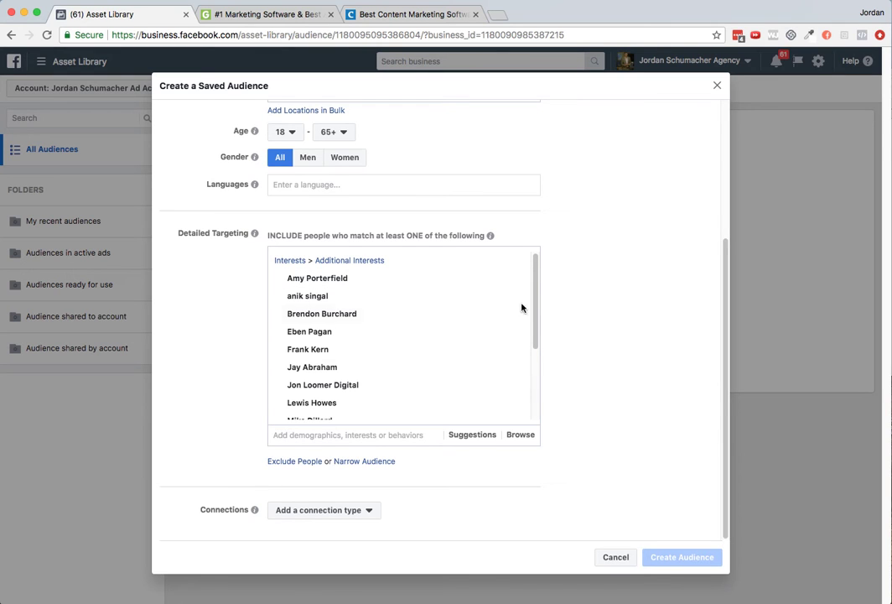
pyautogui.press('super+Tab')
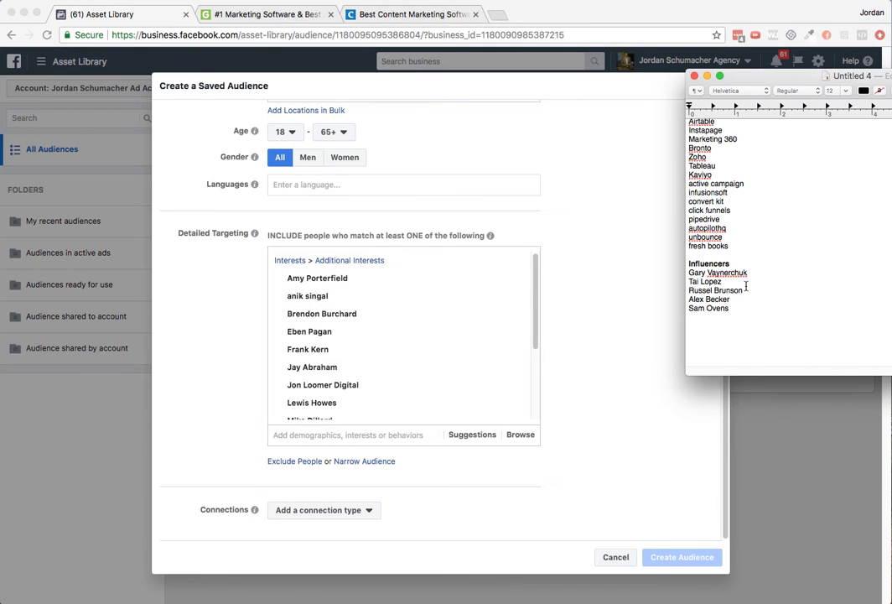
pyautogui.write('Amy Porterfield')
pyautogui.press('Return')
pyautogui.write('Manik single')
pyautogui.press('Return')
pyautogui.write('Brendon')
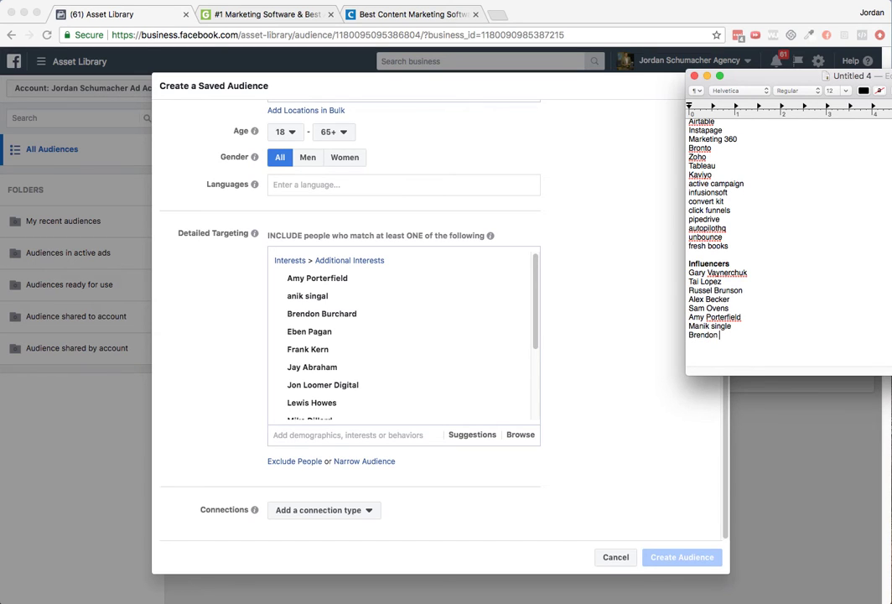
pyautogui.write(' Burchard')
pyautogui.press('Return')
# Add Eben Pagan, Frank Kern, Jay Abraham, Jon Loomer Digital and Lewis Howes to the Influencers list
pyautogui.write('Eben Pagan Frank Kern')
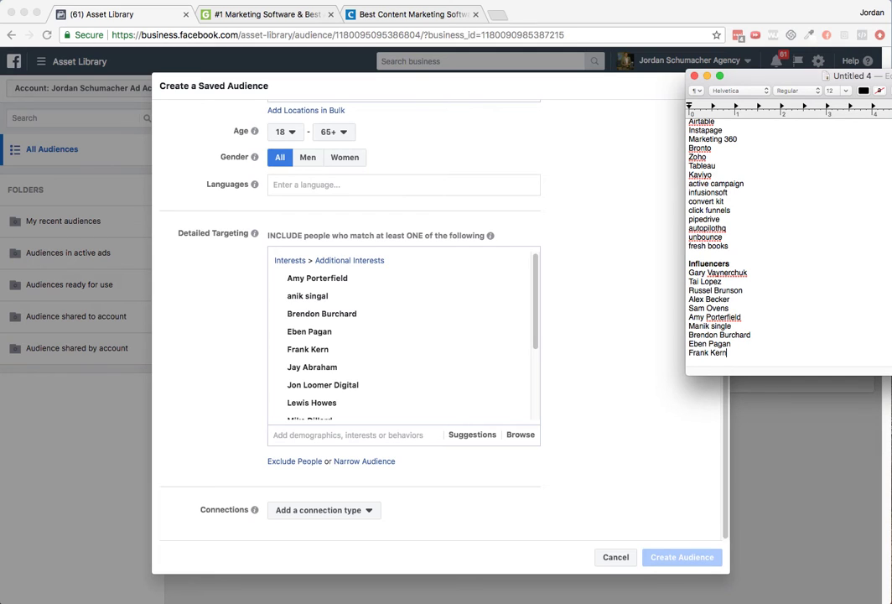
pyautogui.press('Return')
pyautogui.write('Jay Abraham')
pyautogui.press('Return')
pyautogui.write('Jon Loomer Digital ')
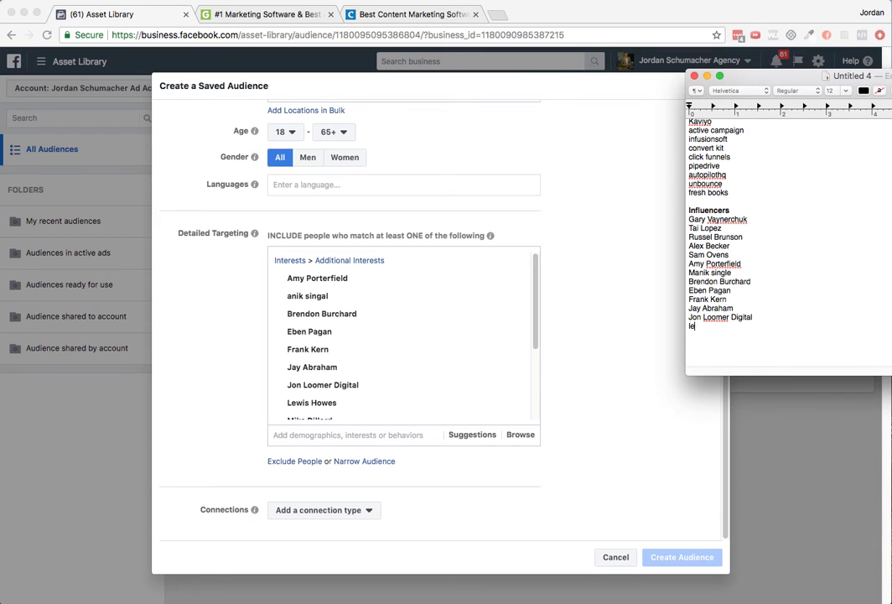
pyautogui.write('Lewis Howes')
# Check the rest of the targeted interests in the browser and add Mike Dillard and Mike Filsaime to the document's Influencers list
pyautogui.click(536, 308)
pyautogui.moveTo(537, 309); pyautogui.dragTo(544, 395)
pyautogui.press('super+Tab')
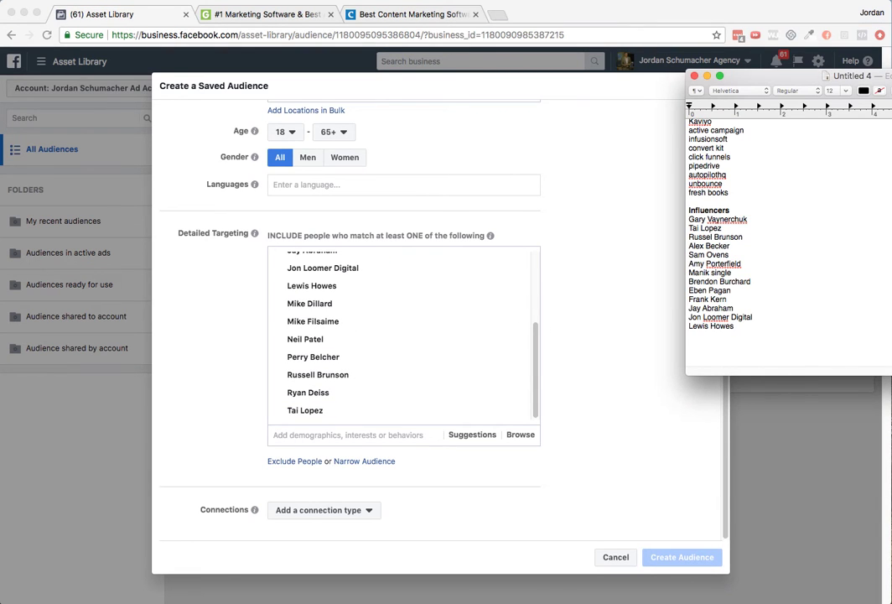
pyautogui.write('Mike Dillard')
pyautogui.press('Return')
pyautogui.write('Mike Filsaime')
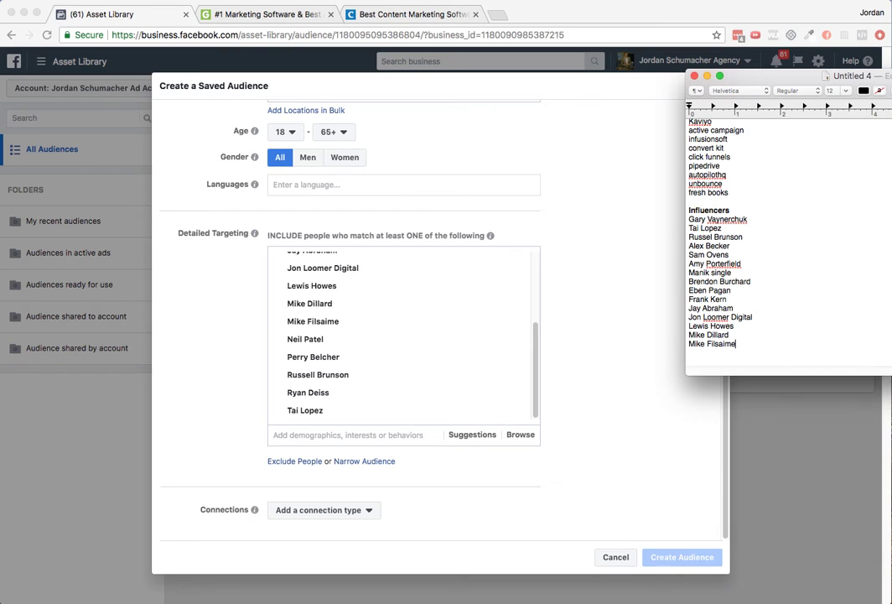
pyautogui.press('Return')
# Add Neil Patel, Perry Belcher and Russell Brunson to the Influencers list, and return to the saved audience in the browser
pyautogui.write('Neil Patel')
pyautogui.press('Return')
pyautogui.write('Perry Belcher')
pyautogui.press('Return')
pyautogui.write('Russ')
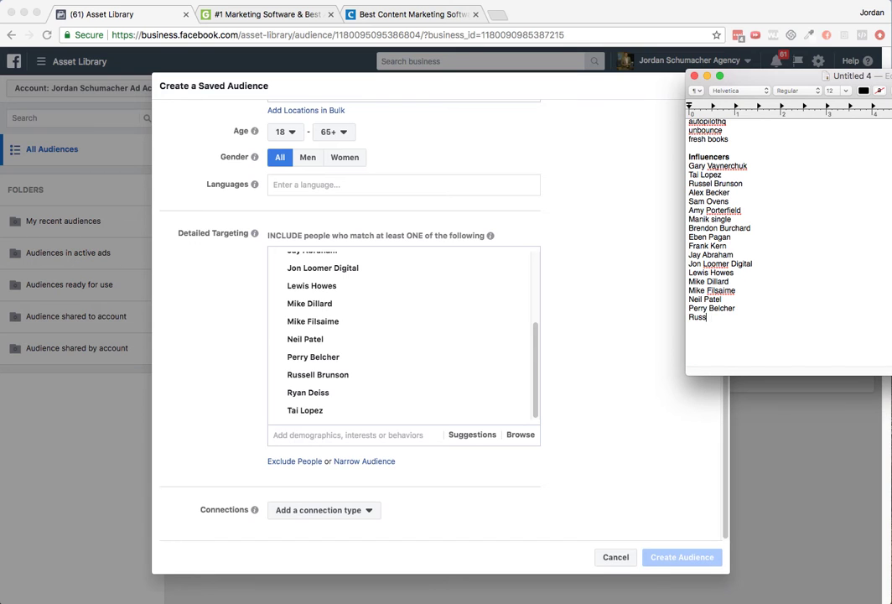
pyautogui.write('ell Brunson')
pyautogui.press('Return')
pyautogui.click(307, 398)
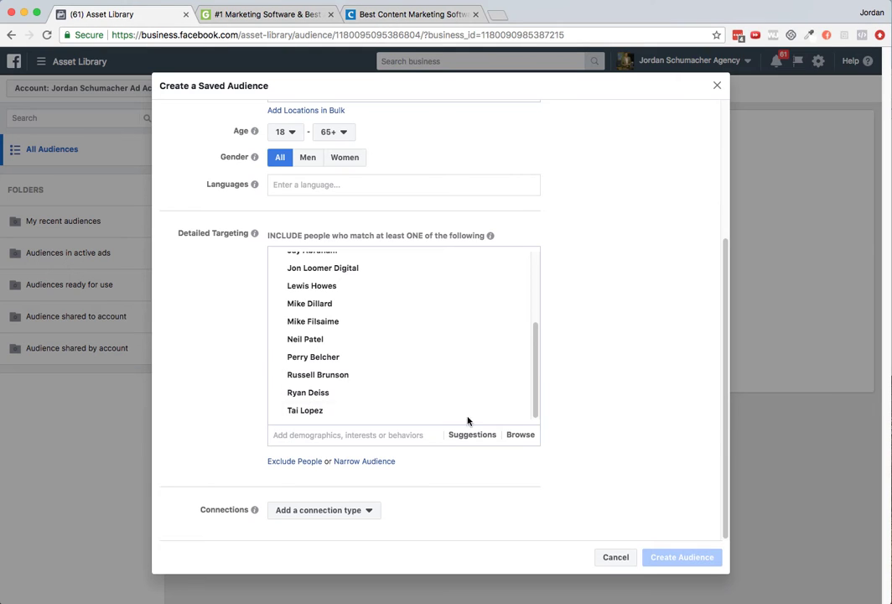
# Review the category headings and Software list in the text document, and return to the saved audience in the browser
pyautogui.click(888, 335)
pyautogui.scroll(5, 776, 144)
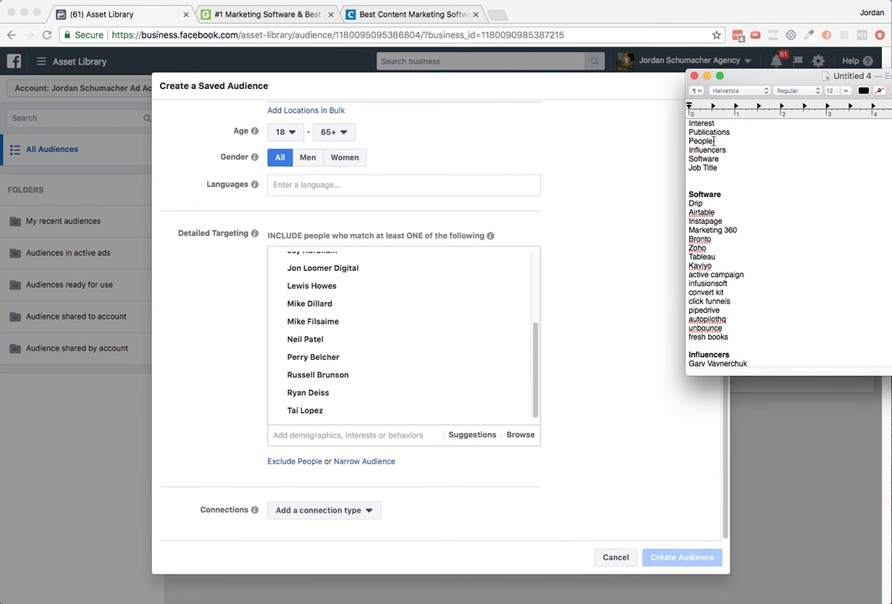
pyautogui.click(451, 372)
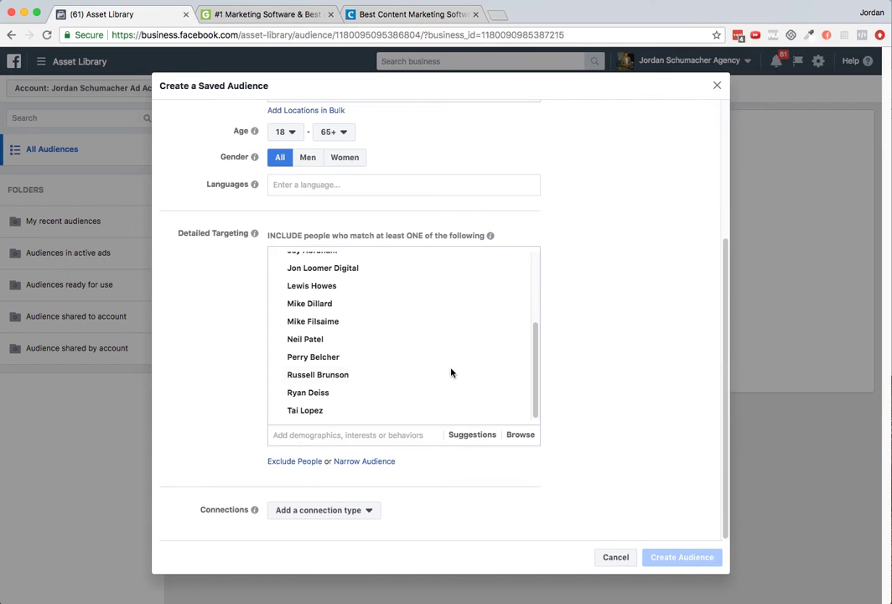
# Remove the last influencer interests, from Tai Lopez upward, from the detailed targeting and cancel the saved audience
pyautogui.click(513, 411)
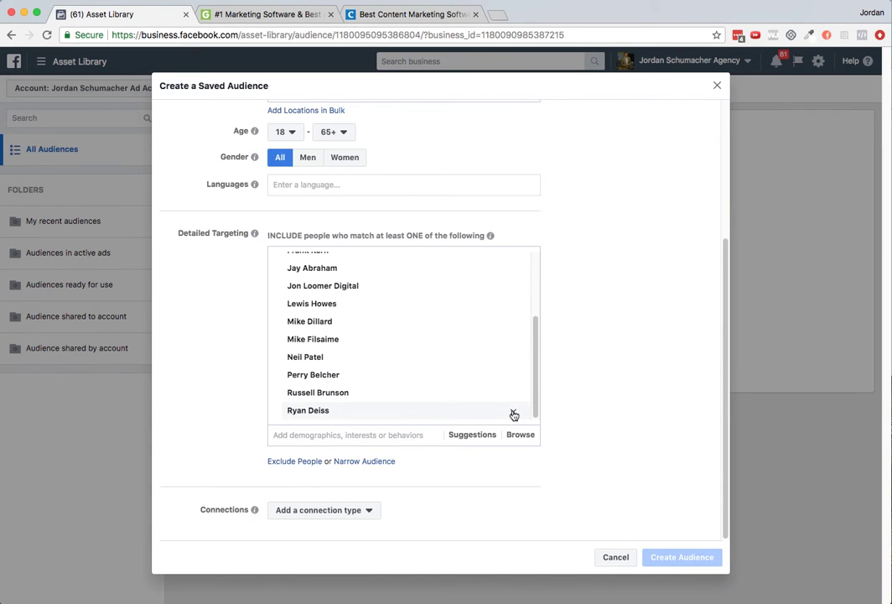
pyautogui.click(513, 412)
pyautogui.click(513, 412)
pyautogui.click(513, 412)
pyautogui.click(513, 412)
pyautogui.click(621, 558)
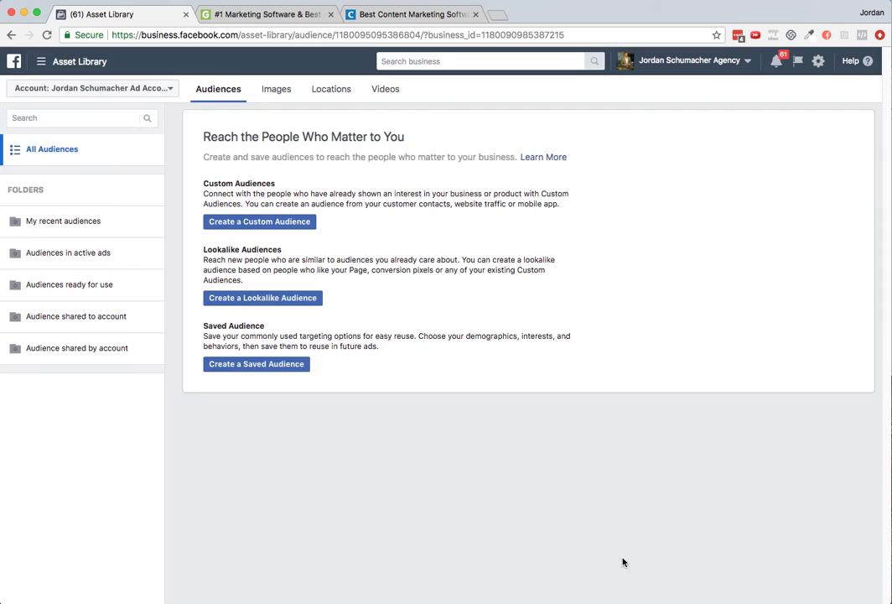
# Start a new saved audience and search its detailed targeting for "Digital Marketer"
pyautogui.click(281, 375)
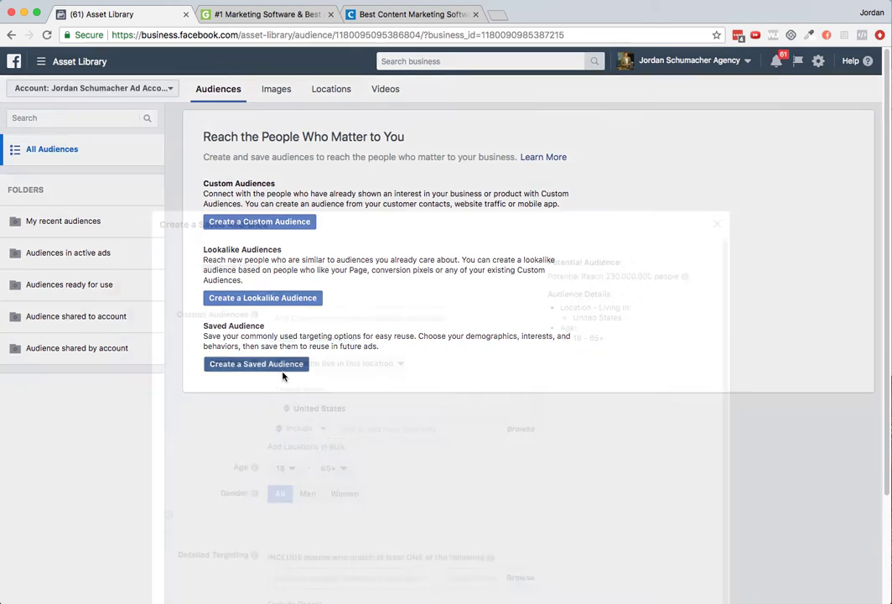
pyautogui.scroll(-1, 590, 524)
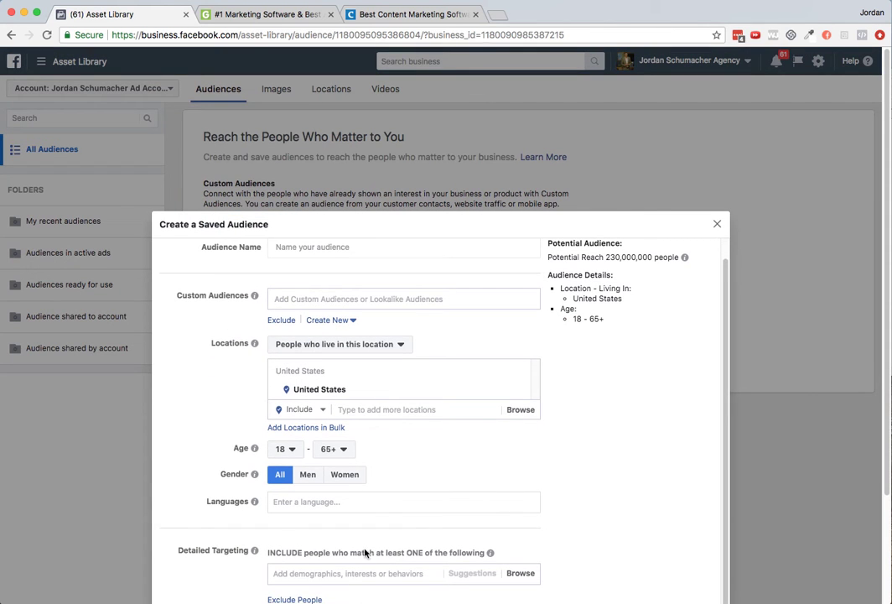
pyautogui.click(363, 580)
pyautogui.write('digital markter')
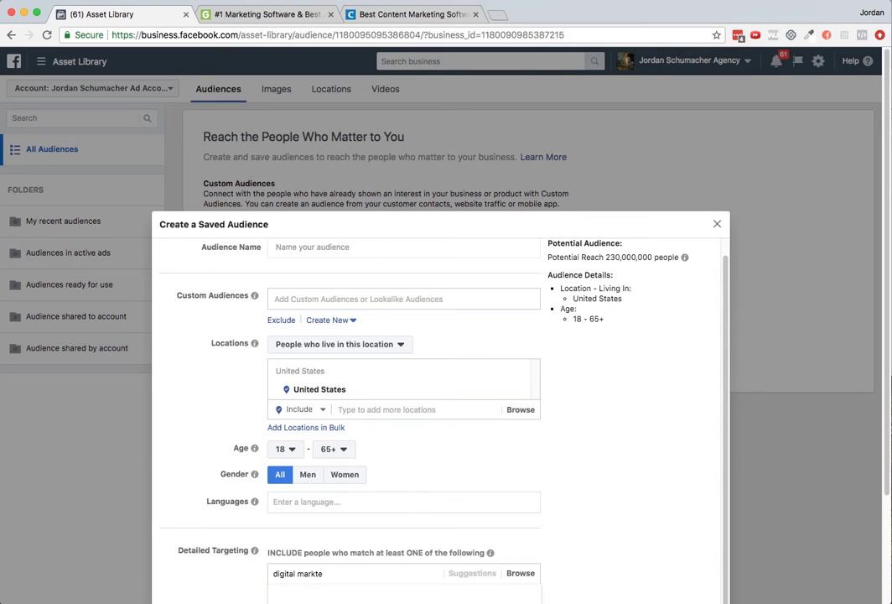
pyautogui.scroll(-3, 638, 450)
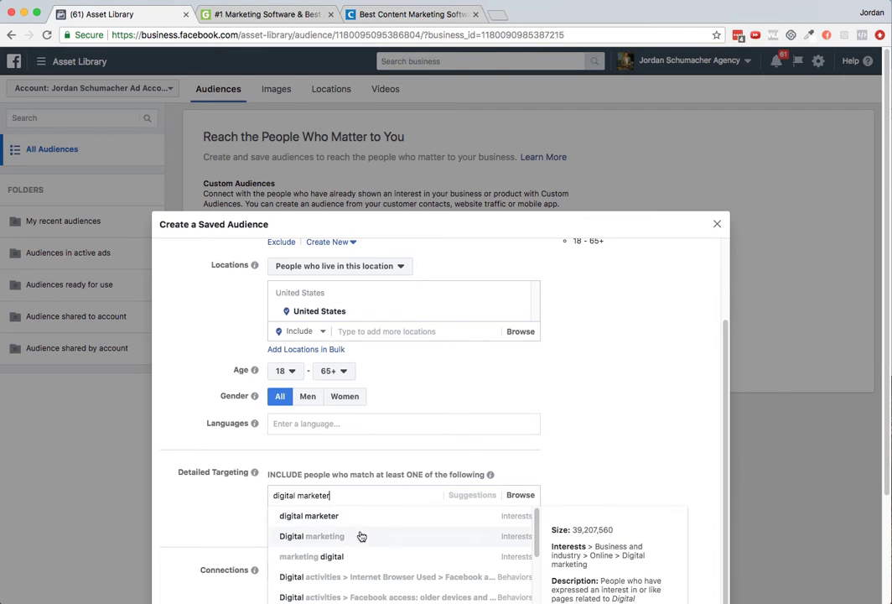
pyautogui.scroll(-3, 362, 541)
pyautogui.scroll(3, 362, 541)
pyautogui.tripleClick(337, 494)
pyautogui.press('BackSpace')
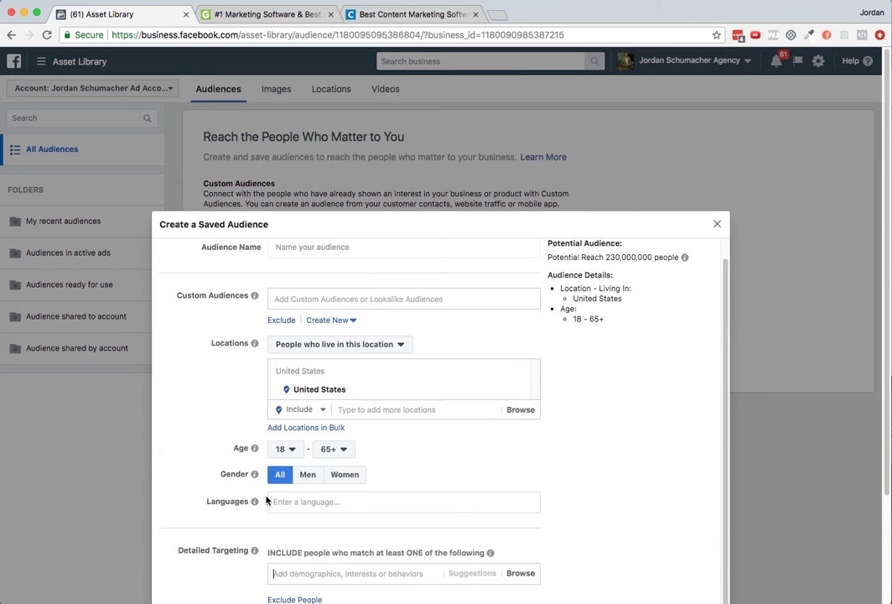
pyautogui.write('Digital Marketer')
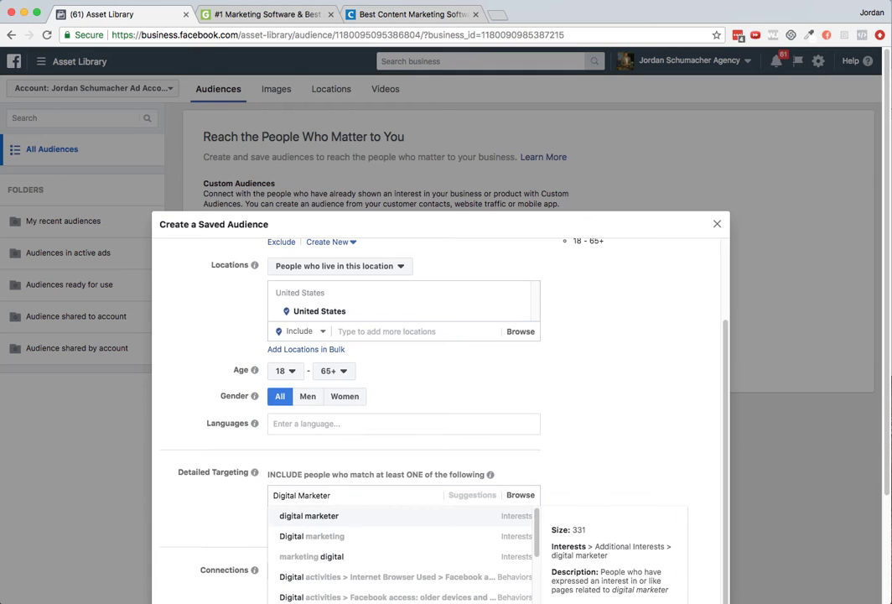
# Replace the search term with "Hubspot", add the HubSpot interest to the detailed targeting and show its suggestions
pyautogui.press('BackSpace')
pyautogui.press('BackSpace')
pyautogui.press('BackSpace')
pyautogui.press('BackSpace')
pyautogui.press('BackSpace')
pyautogui.press('BackSpace')
pyautogui.press('BackSpace')
pyautogui.write('Hubspot')
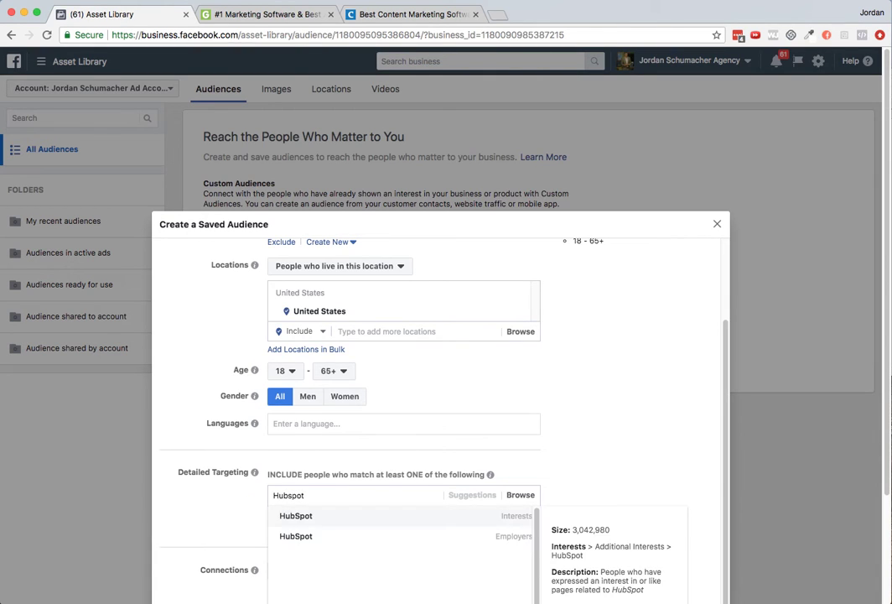
pyautogui.click(384, 520)
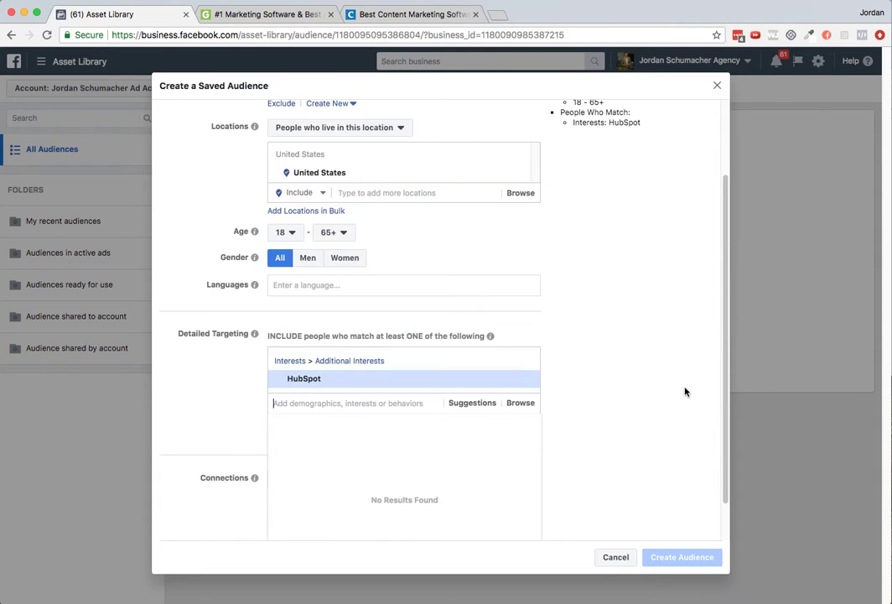
pyautogui.click(471, 430)
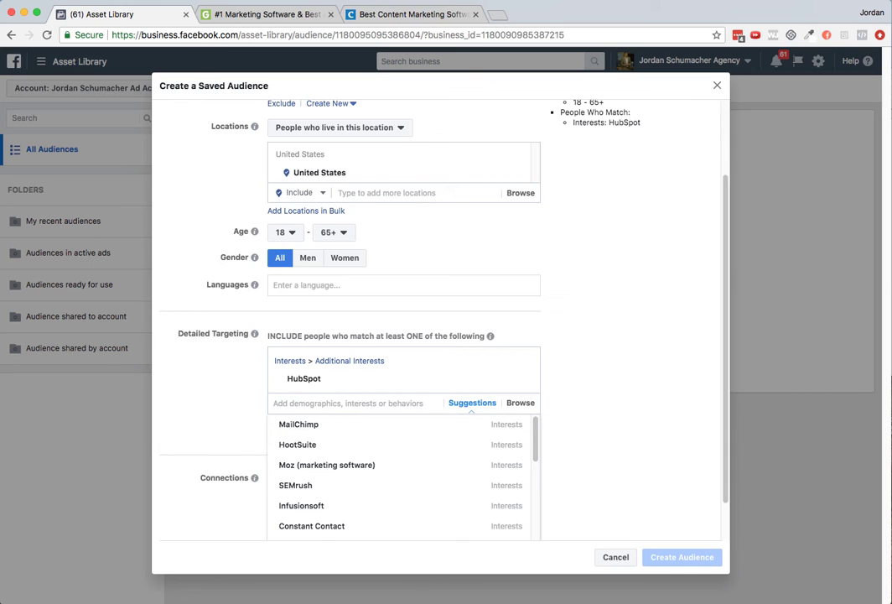
# Switch to the text document and add MailChimp, SEMrush and Constant Contact at the end of the Software list
pyautogui.click(890, 244)
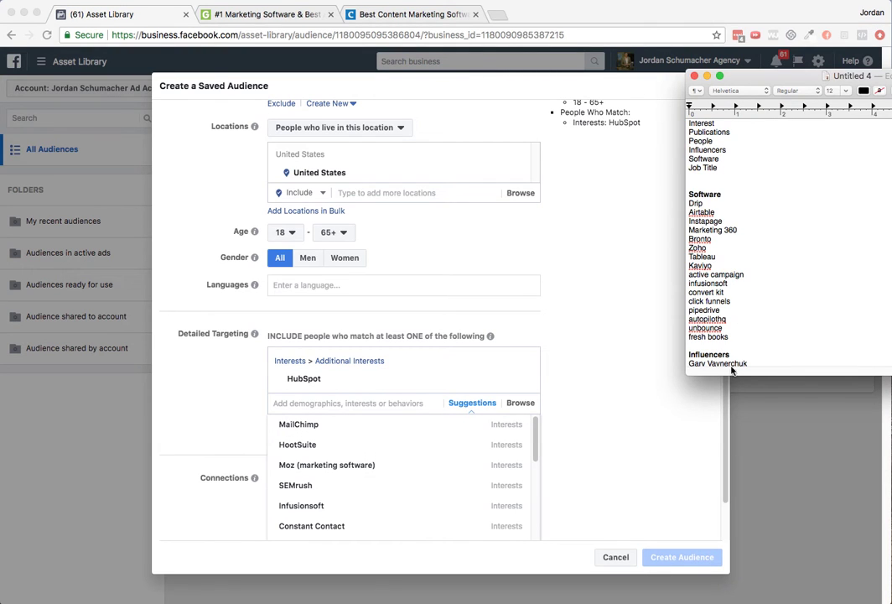
pyautogui.press('Return')
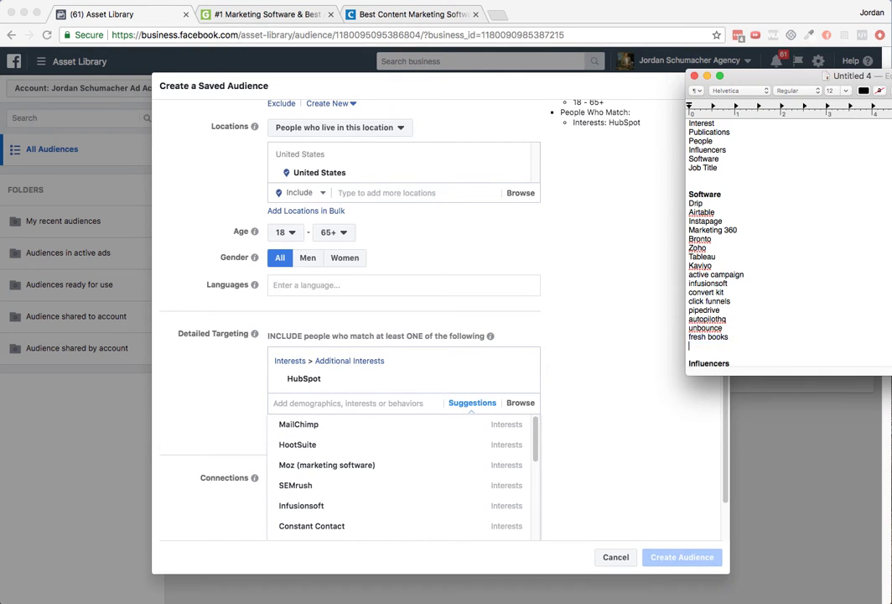
pyautogui.write('MailChimp')
pyautogui.press('Return')
pyautogui.write('SEMrush')
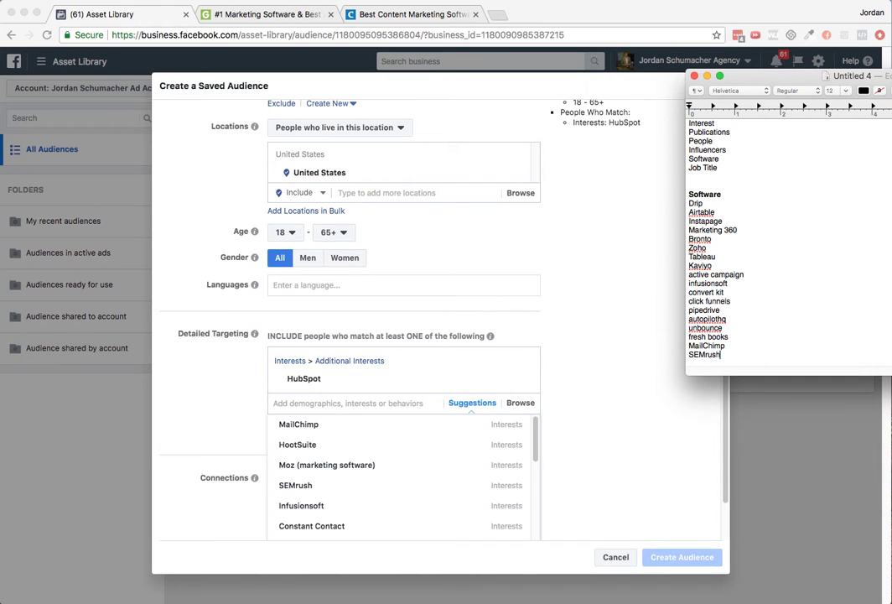
pyautogui.press('Return')
pyautogui.write('Constant ')
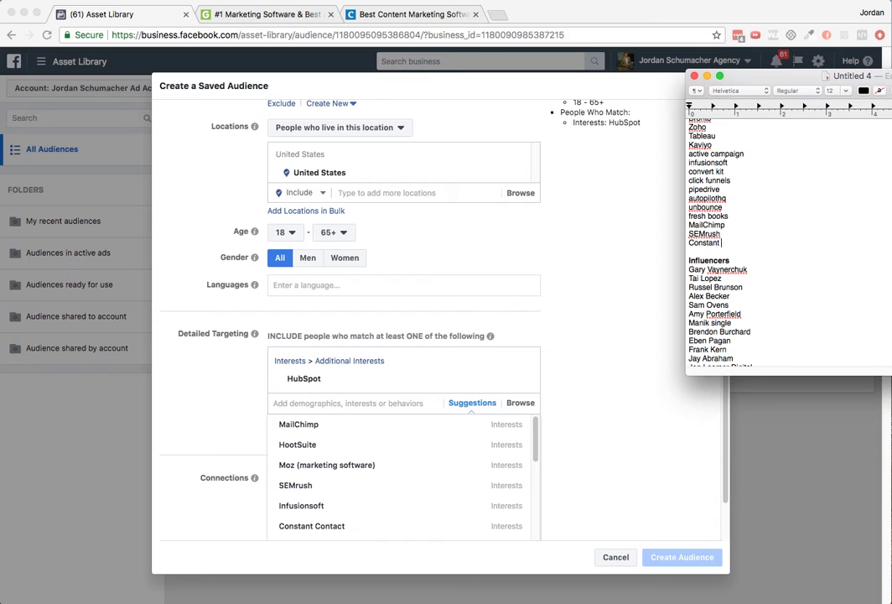
pyautogui.write('Contact')
pyautogui.press('Return')
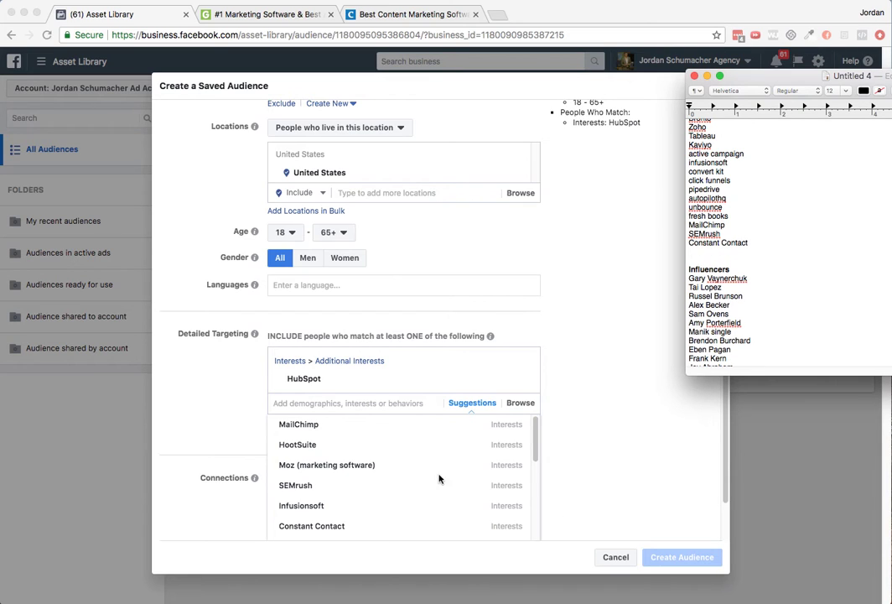
# Check further HubSpot suggestions and add Marketo, Optimizely, Shopify and ClickBank to the document's Software list
pyautogui.scroll(-3, 438, 478)
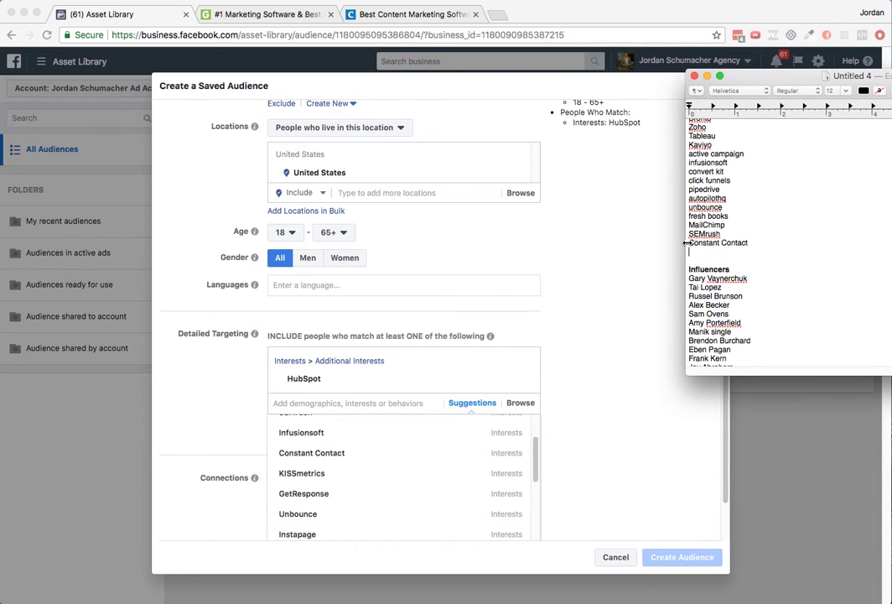
pyautogui.scroll(-5, 369, 488)
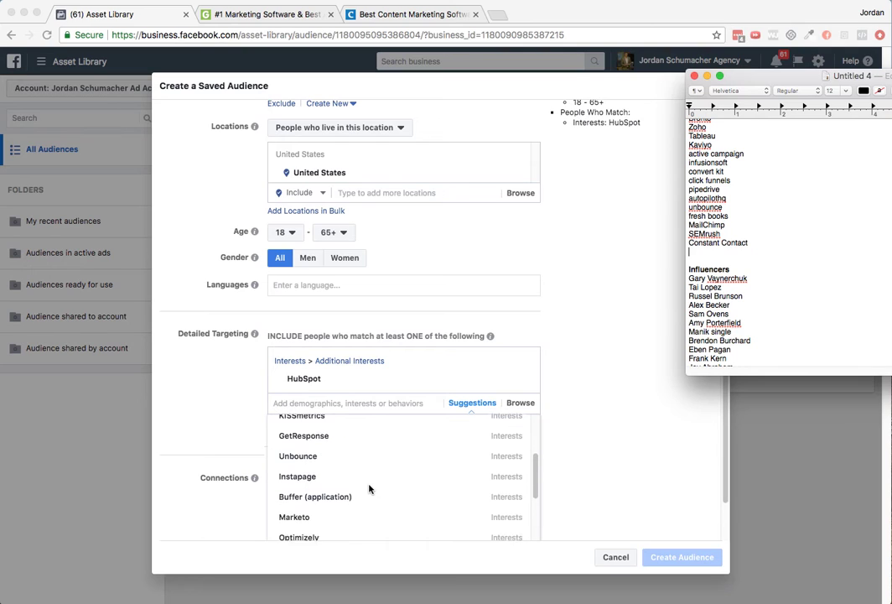
pyautogui.click(702, 251)
pyautogui.write('Marketo')
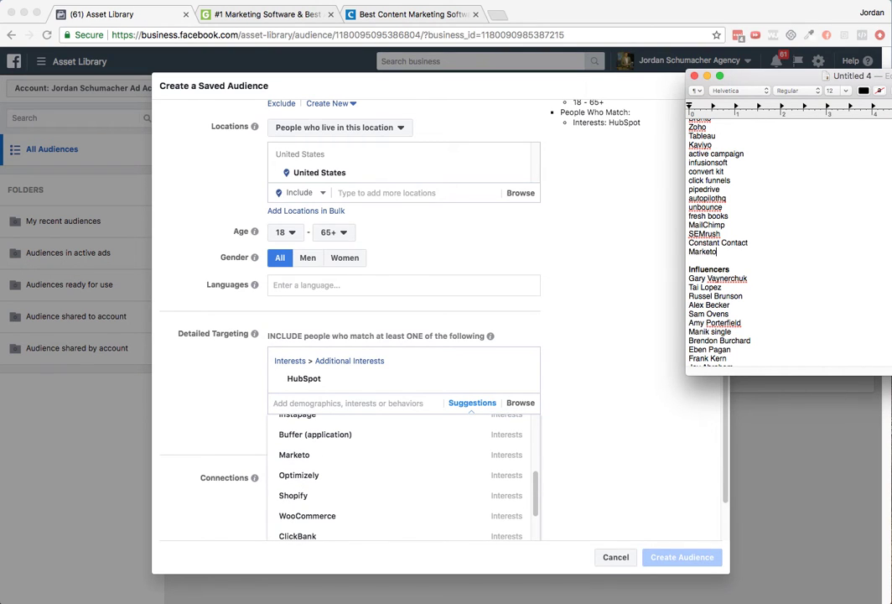
pyautogui.press('Return')
pyautogui.write('Optimizely')
pyautogui.press('Return')
pyautogui.write('Shopify')
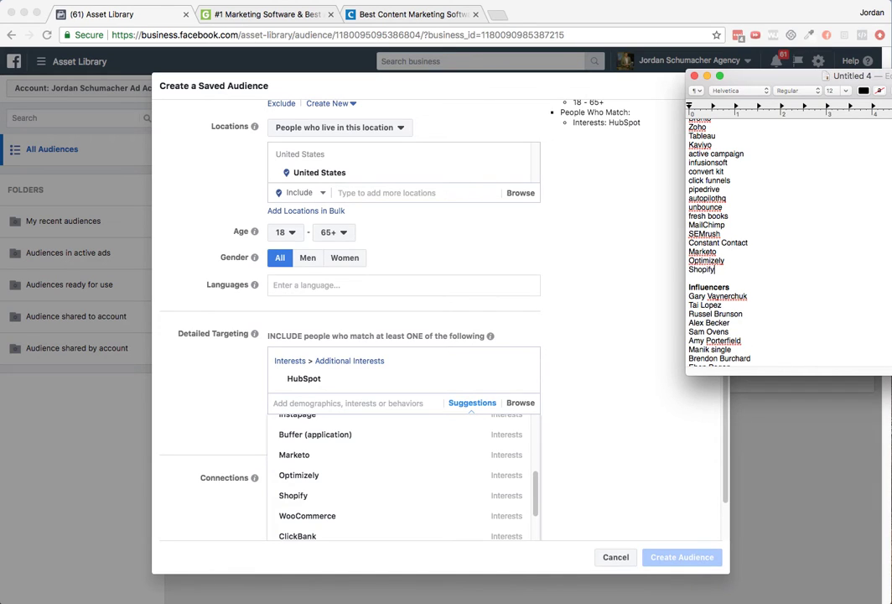
pyautogui.press('Return')
pyautogui.write('Click')
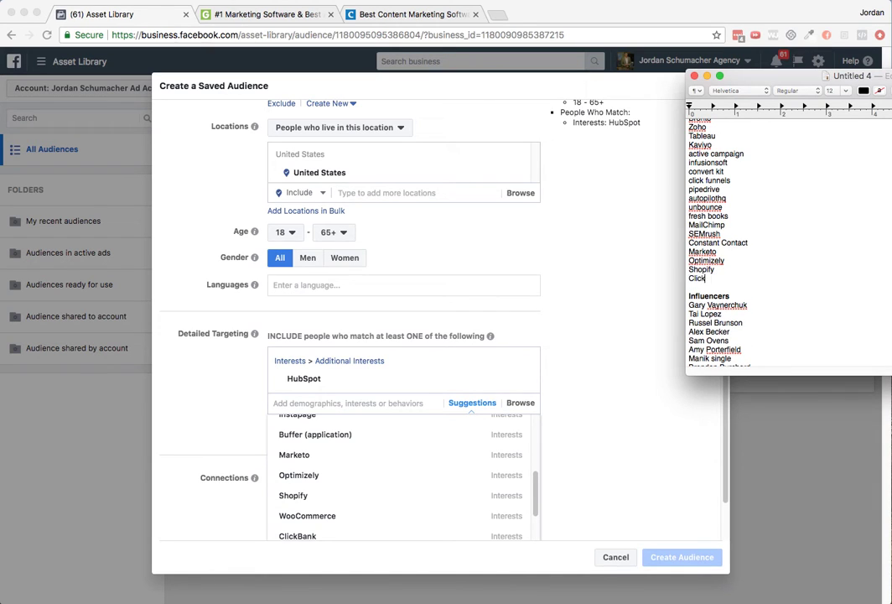
pyautogui.write('Bank')
# Look through the remaining HubSpot suggestions and remove the HubSpot interest from the detailed targeting
pyautogui.scroll(-3, 416, 498)
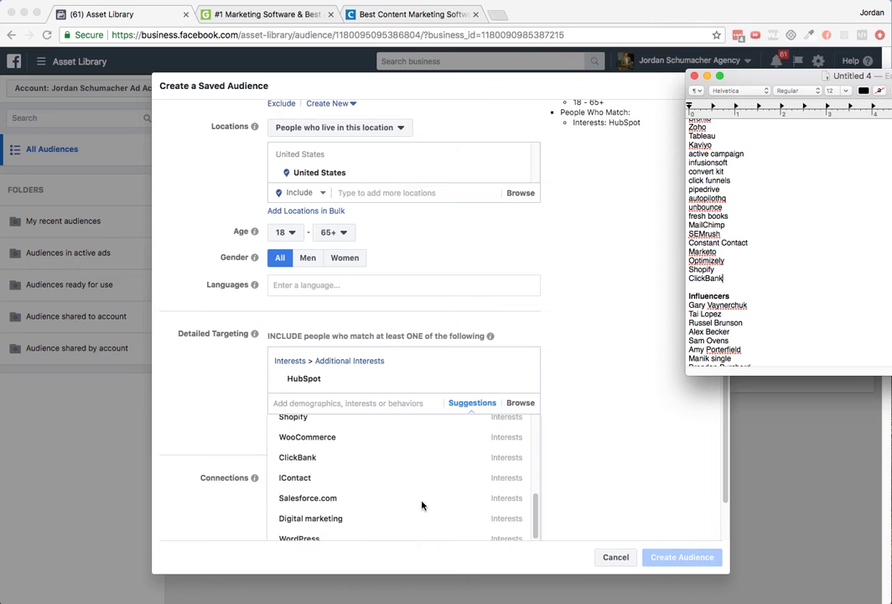
pyautogui.scroll(-1, 416, 497)
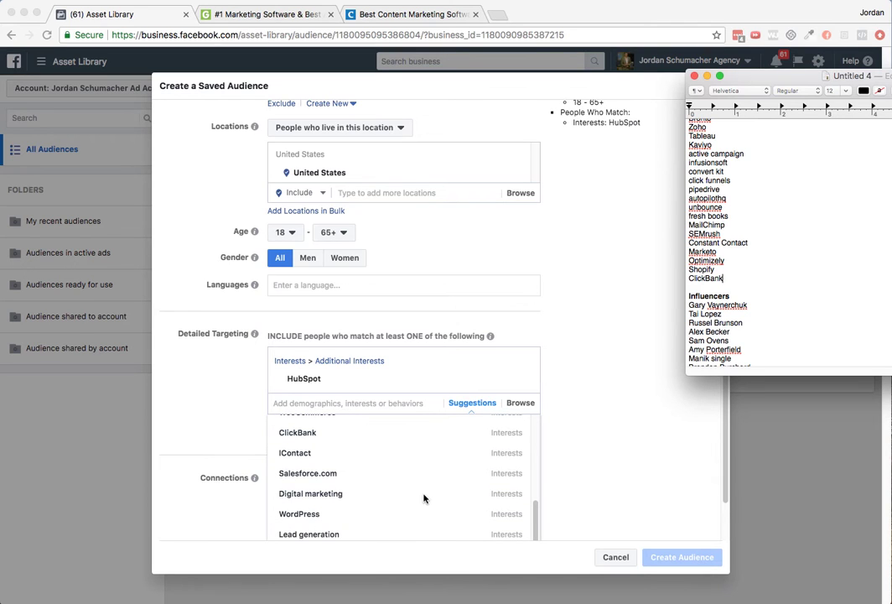
pyautogui.scroll(-2, 424, 498)
pyautogui.scroll(-3, 423, 498)
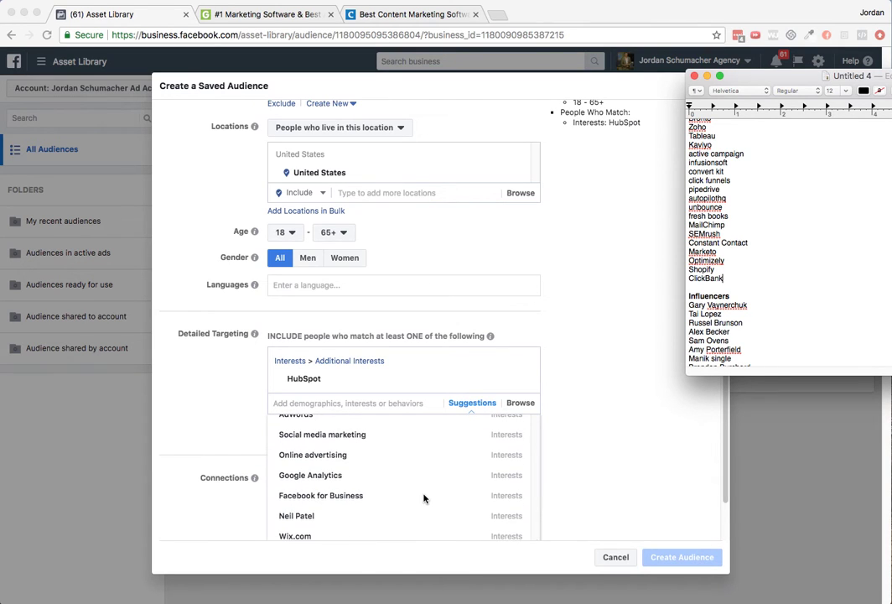
pyautogui.scroll(-3, 424, 498)
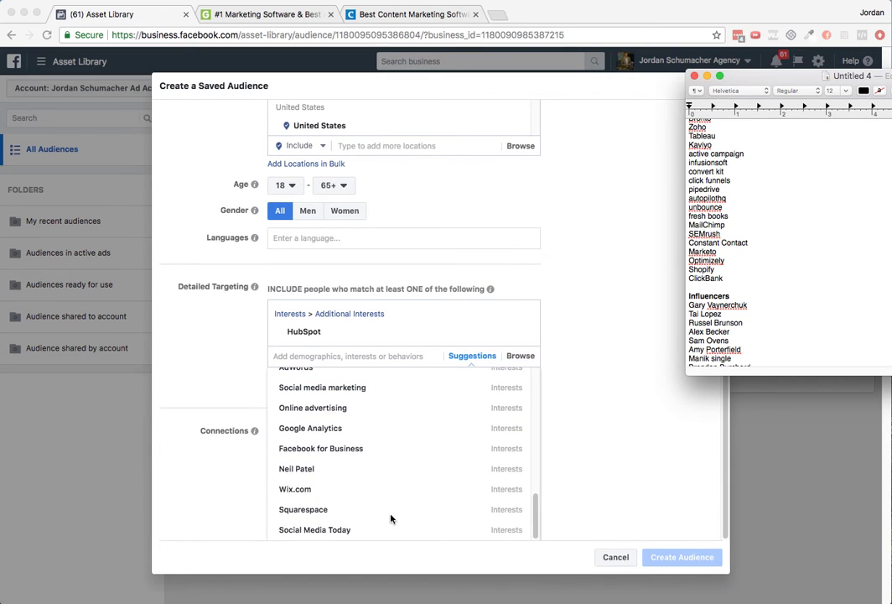
pyautogui.click(361, 335)
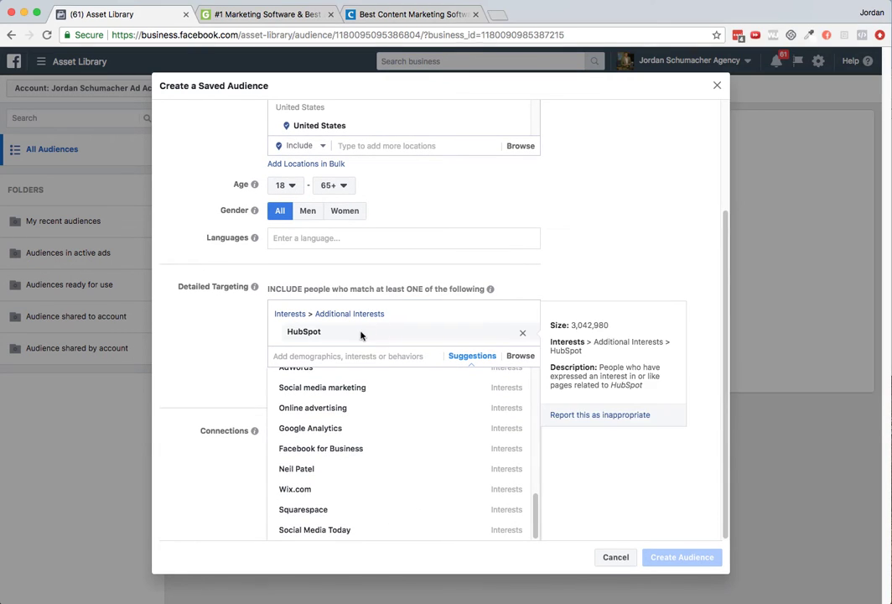
pyautogui.click(522, 333)
# Switch to the text document and add a "Job Title" heading below the Influencers list
pyautogui.press('super+Tab')
pyautogui.scroll(-3, 796, 316)
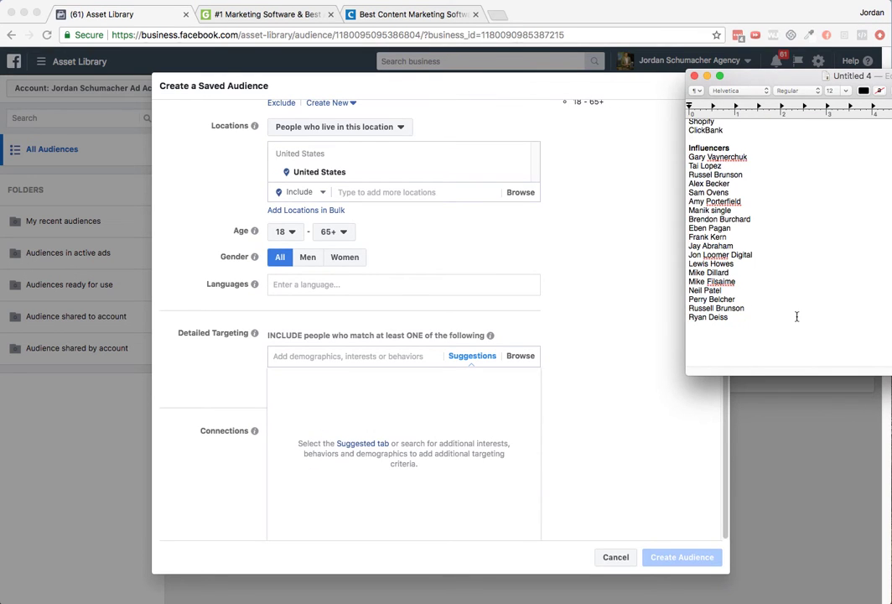
pyautogui.scroll(5, 797, 316)
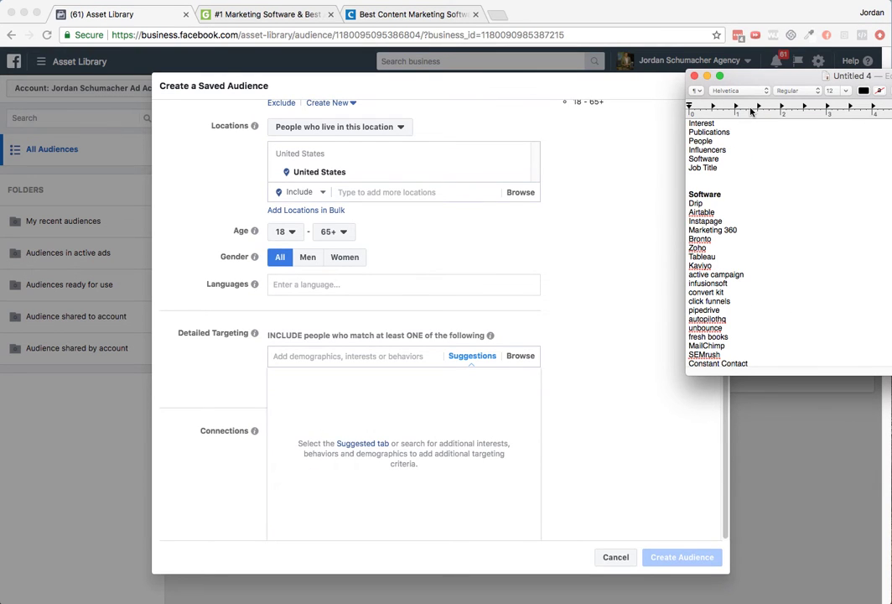
pyautogui.moveTo(719, 167); pyautogui.dragTo(688, 168)
pyautogui.scroll(-5, 796, 310)
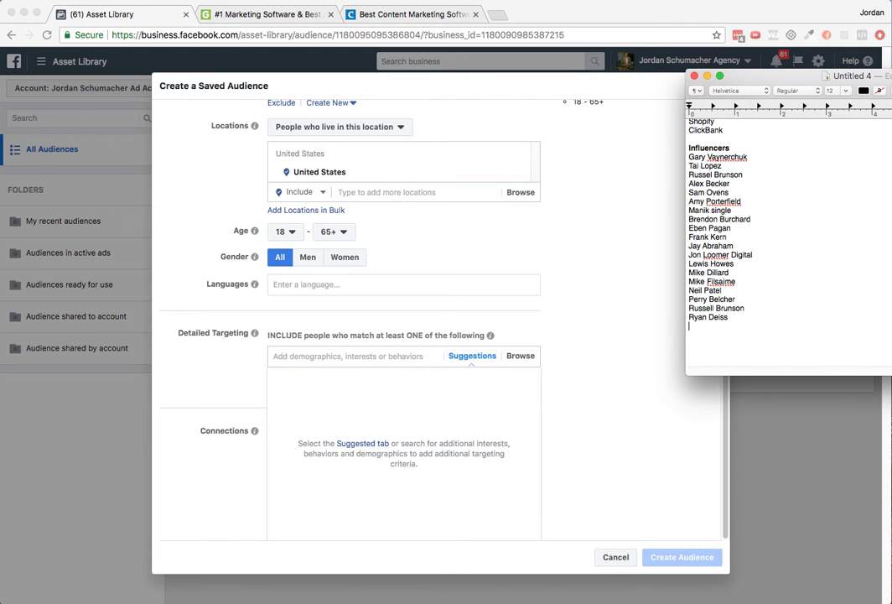
pyautogui.write('ob Title')
pyautogui.click(318, 364)
pyautogui.click(326, 359)
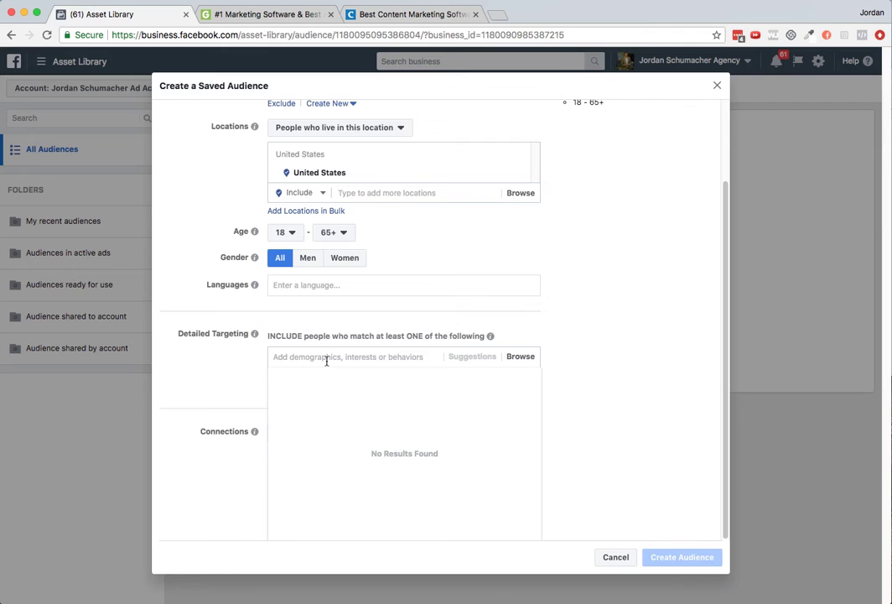
pyautogui.click(616, 335)
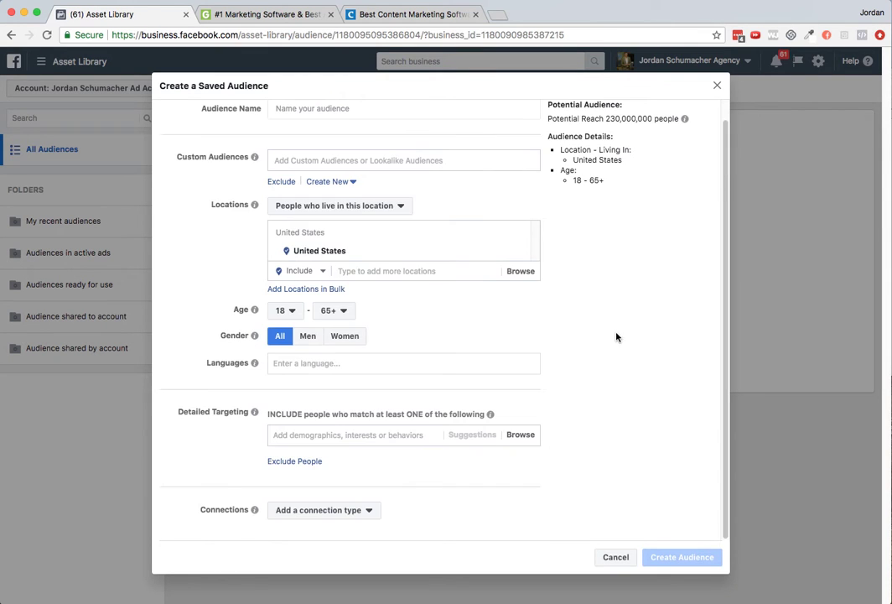
# Browse the detailed targeting categories and open the job title search under Demographics > Work
pyautogui.click(524, 437)
pyautogui.click(317, 456)
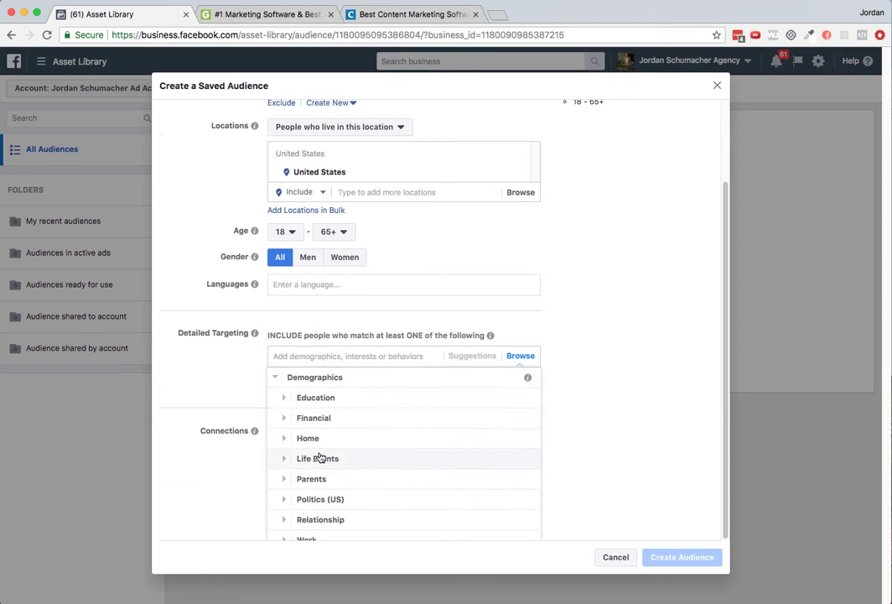
pyautogui.scroll(-1, 372, 453)
pyautogui.scroll(-1, 352, 478)
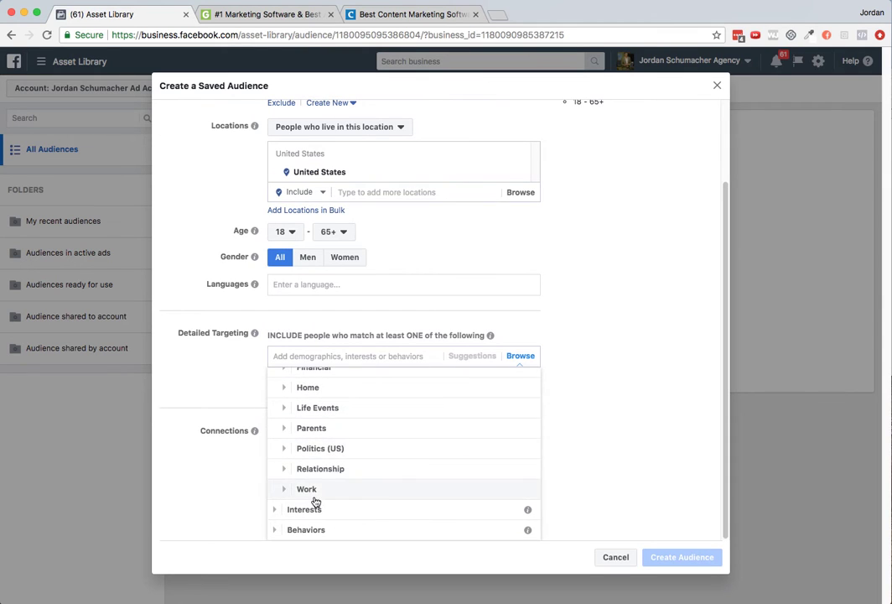
pyautogui.click(340, 497)
pyautogui.scroll(-2, 339, 496)
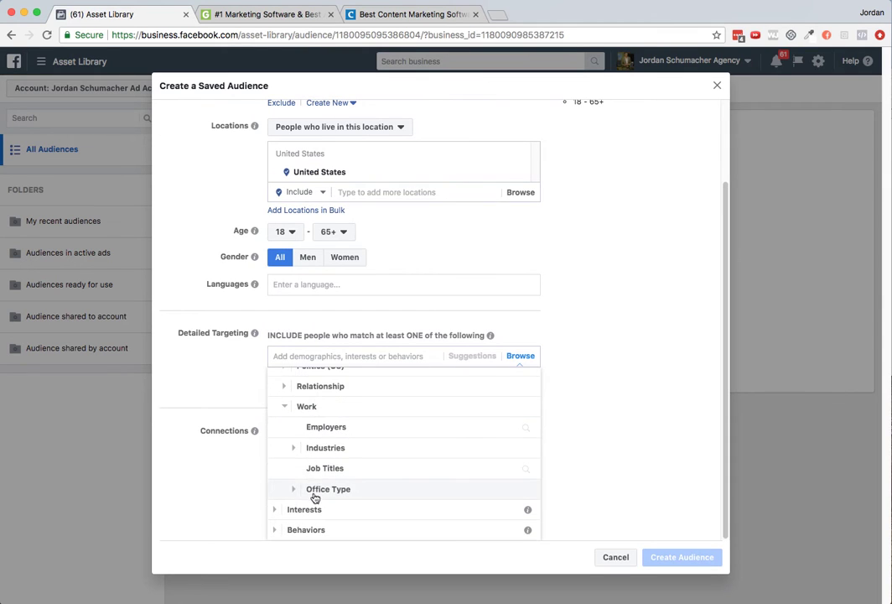
pyautogui.click(352, 471)
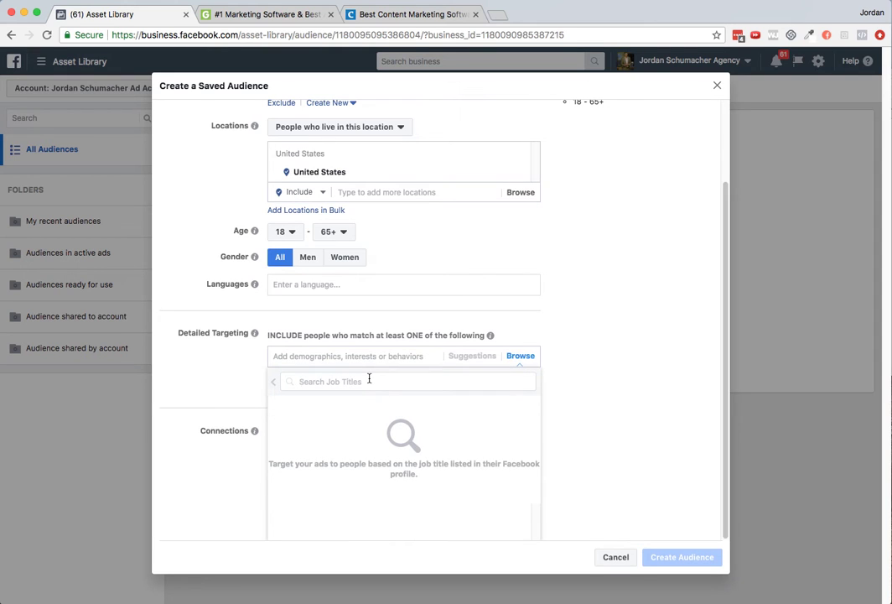
# Search the job titles for "digital marketing" and add Digital Marketing Strategist to the detailed targeting
pyautogui.write('facebook ad')
pyautogui.press('BackSpace')
pyautogui.press('BackSpace')
pyautogui.press('BackSpace')
pyautogui.write('digital marketing')
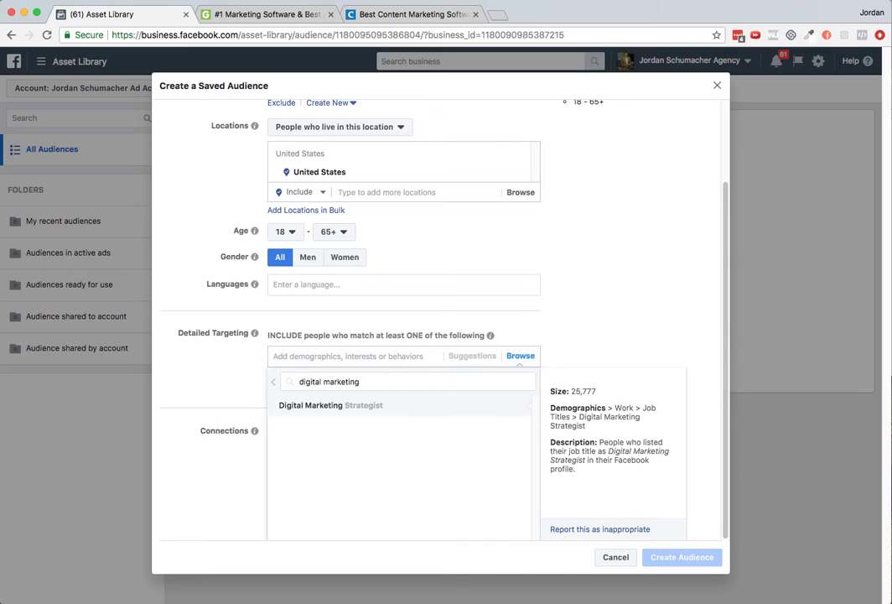
pyautogui.click(371, 406)
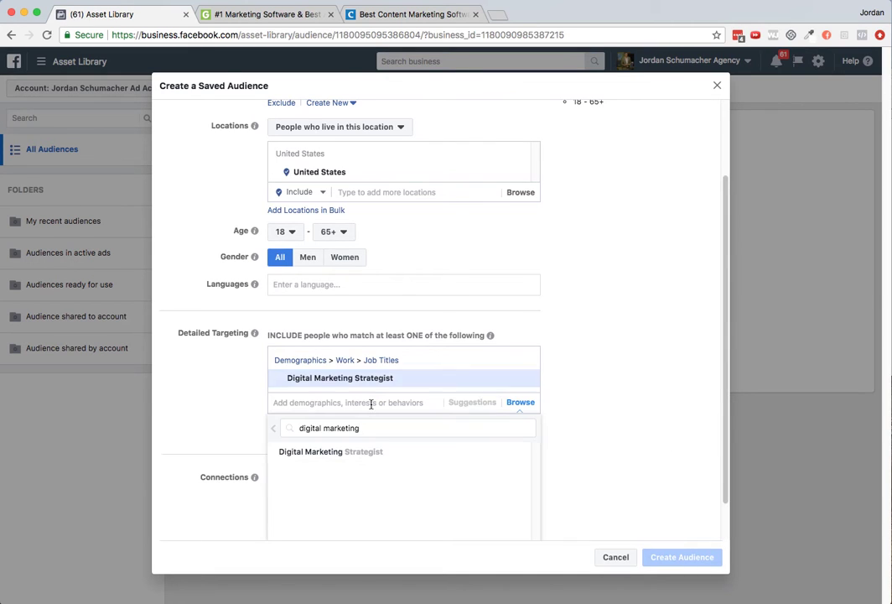
# Search the job titles for "marketing" and add Marketing Assistant, Marketing Coordinator, Marketing Officer and Marketing Director to the targeting
pyautogui.moveTo(372, 427); pyautogui.dragTo(283, 435)
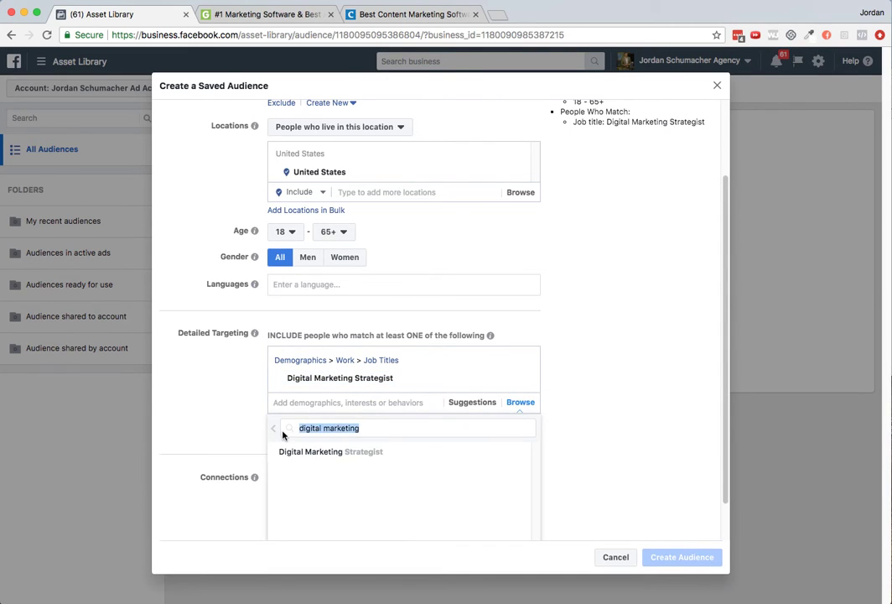
pyautogui.write('marketing')
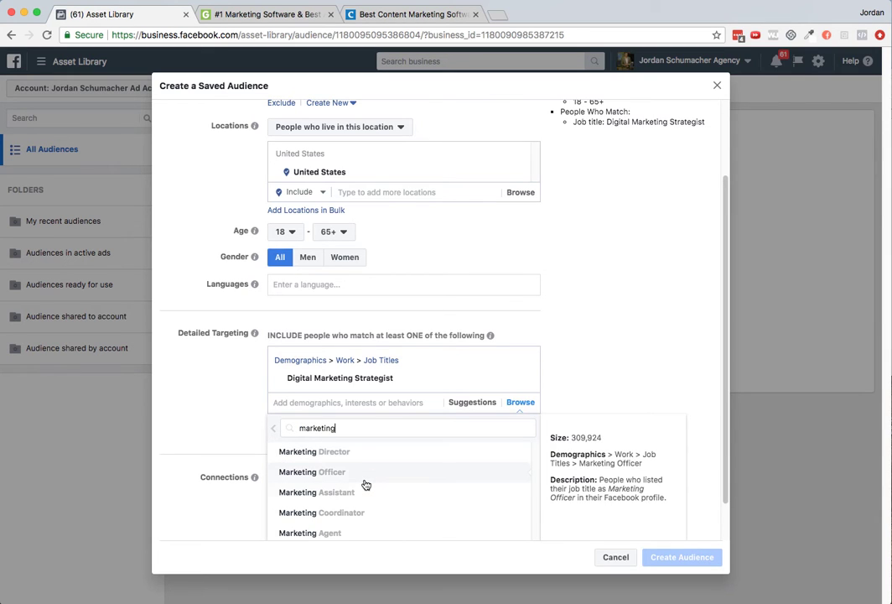
pyautogui.click(365, 492)
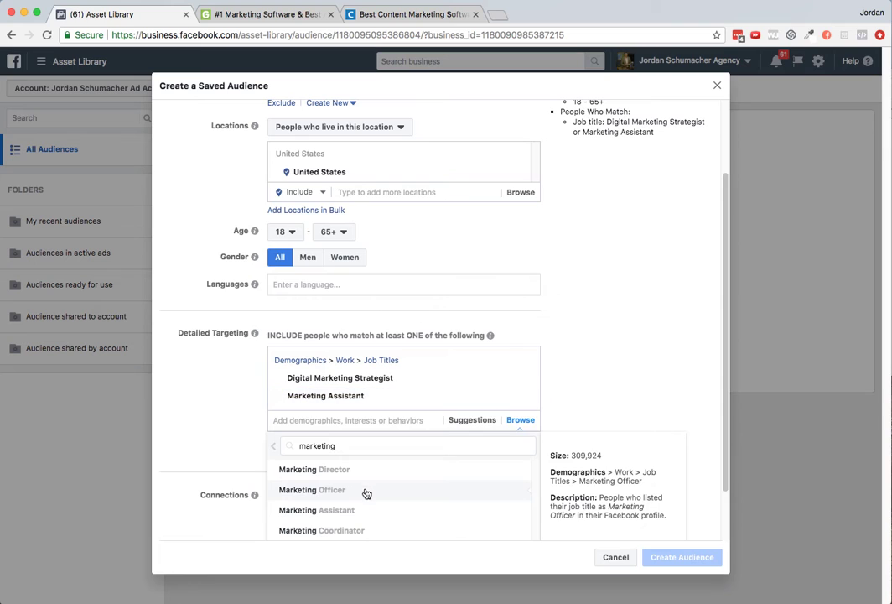
pyautogui.click(366, 530)
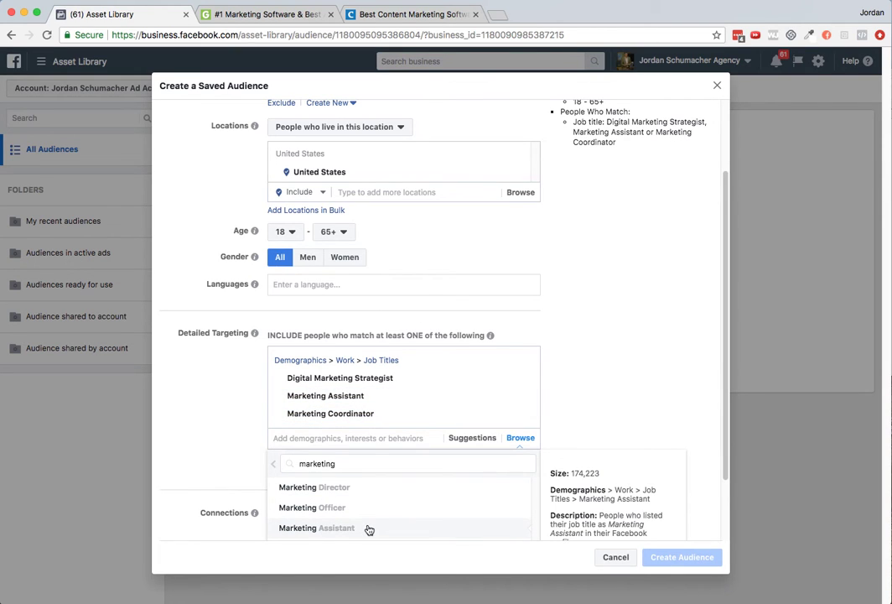
pyautogui.scroll(-2, 358, 512)
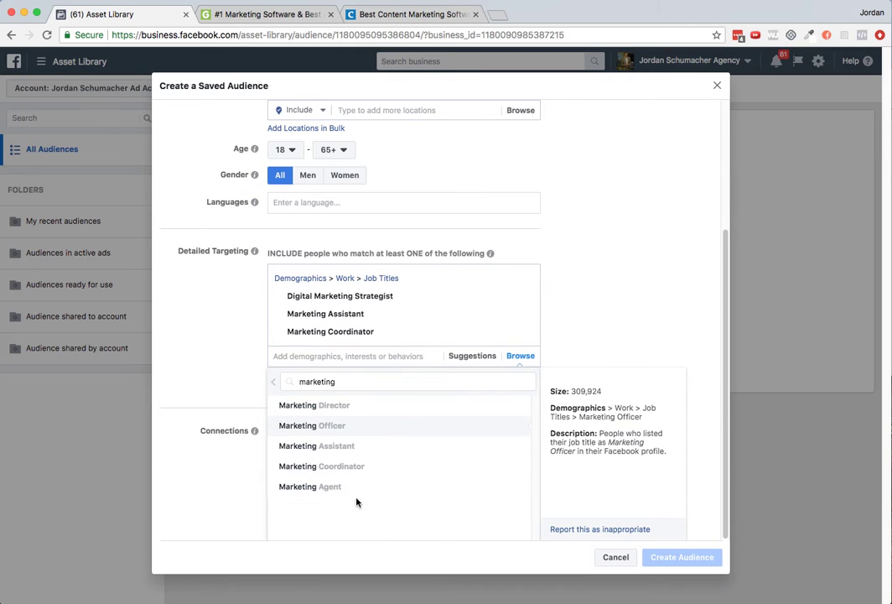
pyautogui.click(342, 428)
pyautogui.click(342, 425)
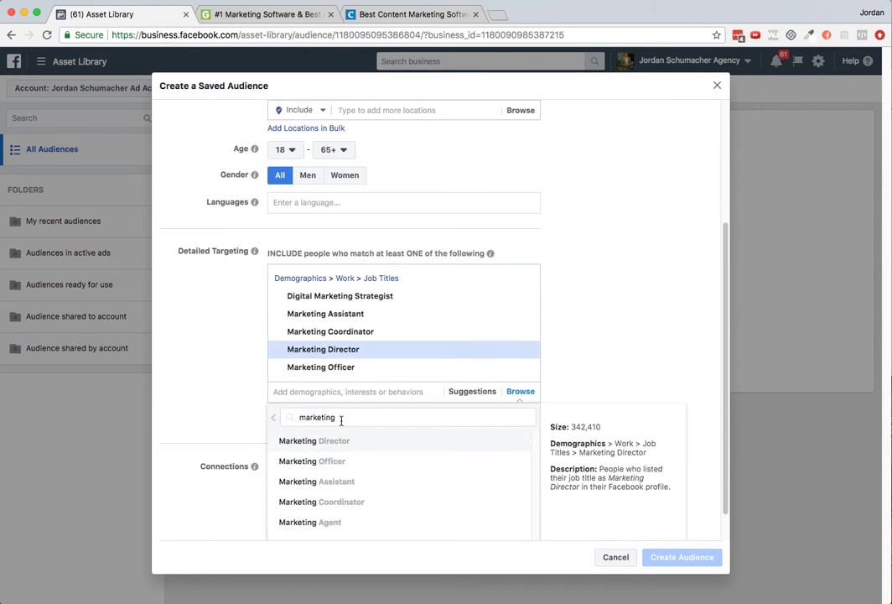
# Search the job titles for "agency" and close the category browser
pyautogui.moveTo(341, 420); pyautogui.dragTo(271, 423)
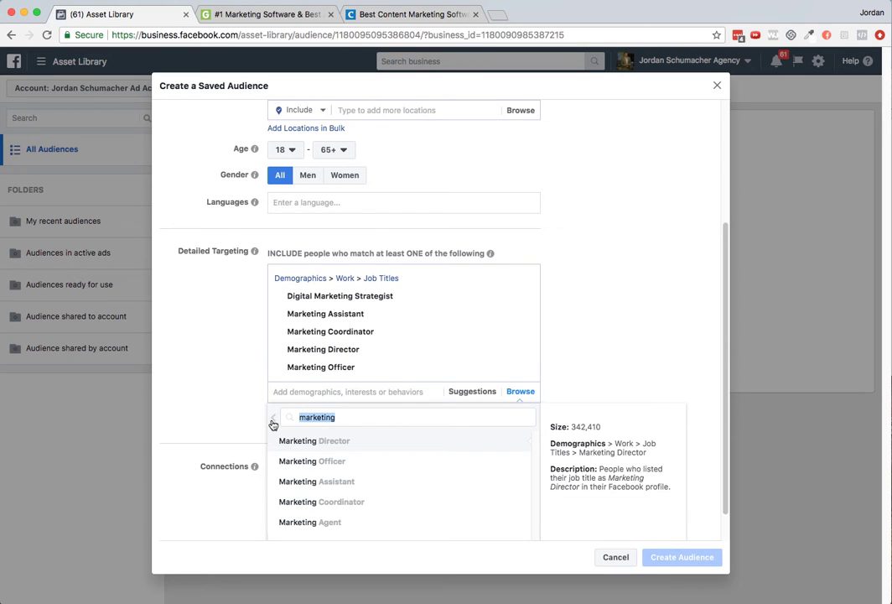
pyautogui.write('agency')
pyautogui.click(265, 418)
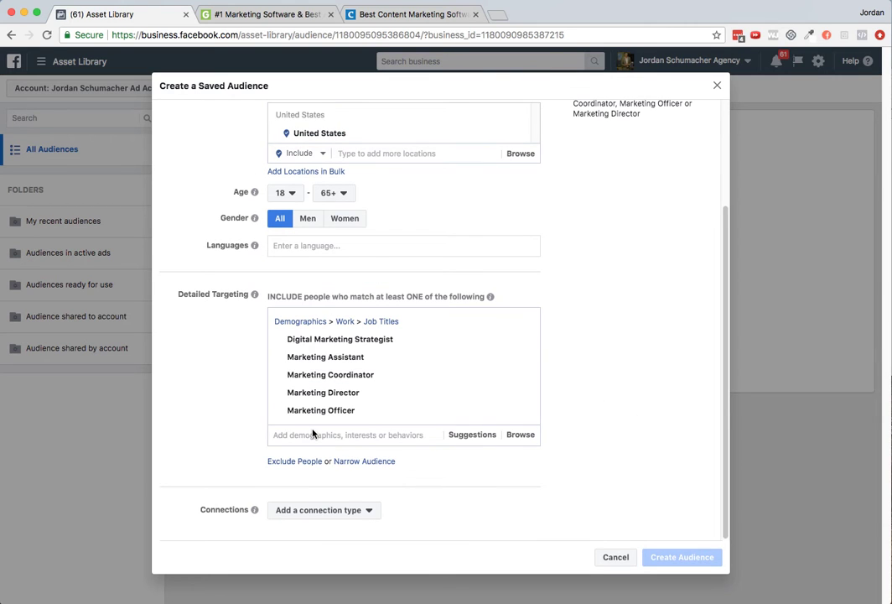
# Reopen the job title search under Demographics > Work, look up "founder" and return to the category list
pyautogui.click(520, 436)
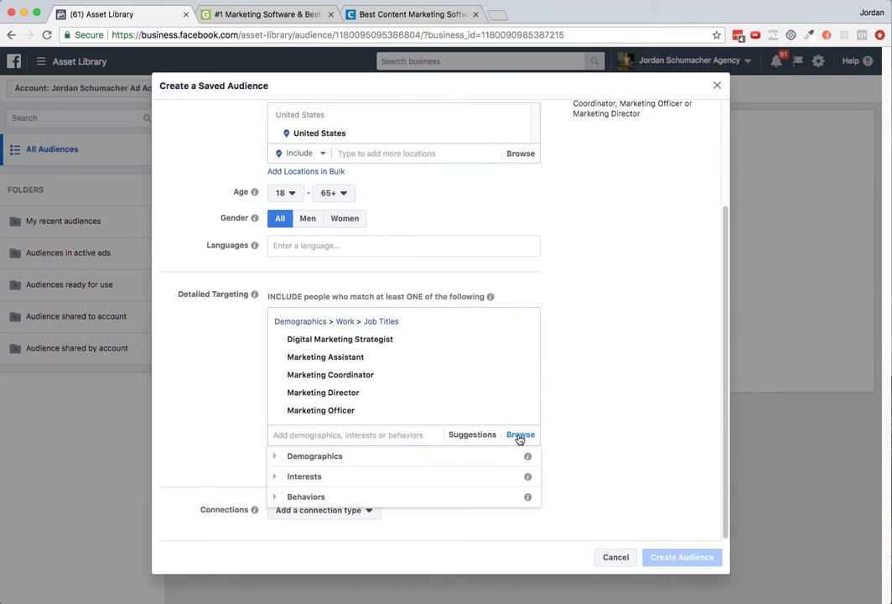
pyautogui.click(338, 456)
pyautogui.scroll(-3, 339, 461)
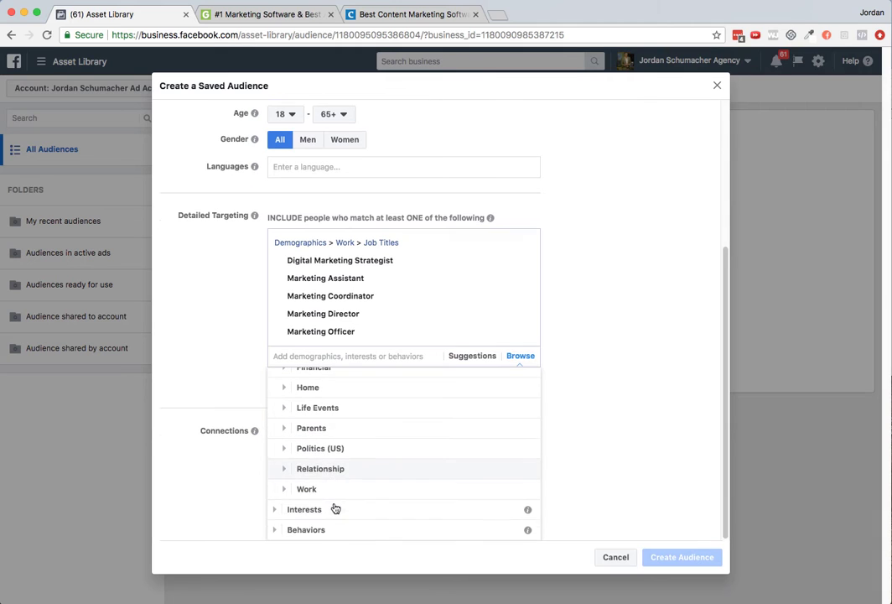
pyautogui.click(328, 491)
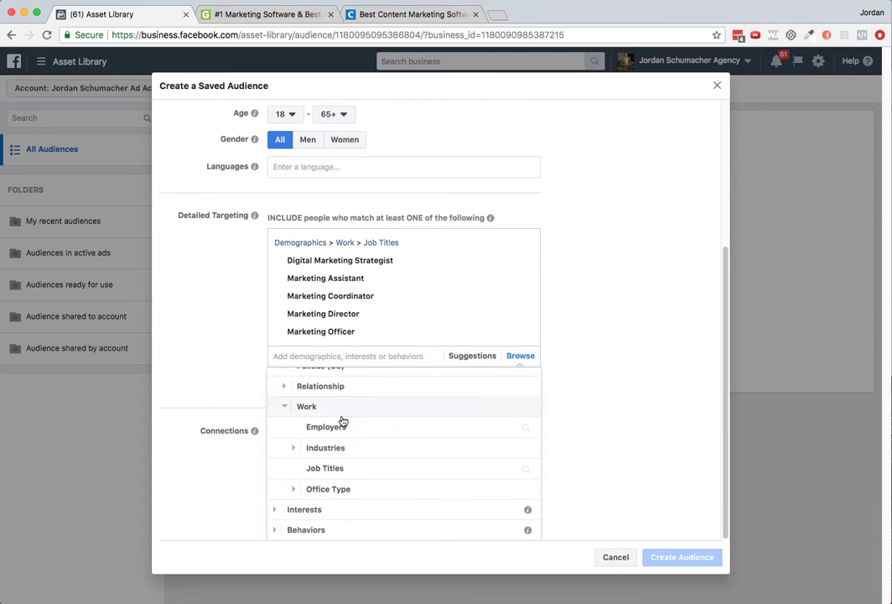
pyautogui.click(325, 468)
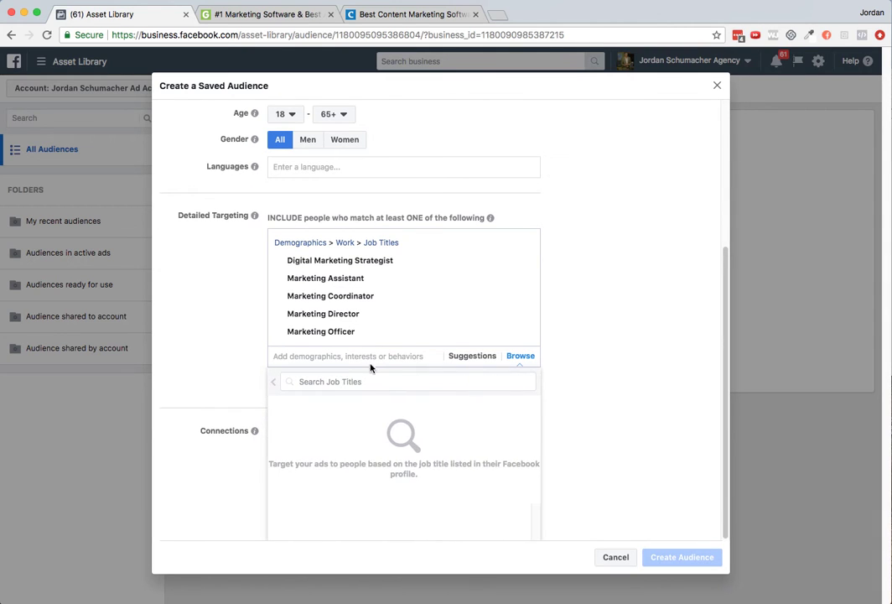
pyautogui.write('founder')
pyautogui.moveTo(360, 383); pyautogui.dragTo(287, 383)
pyautogui.write('fou')
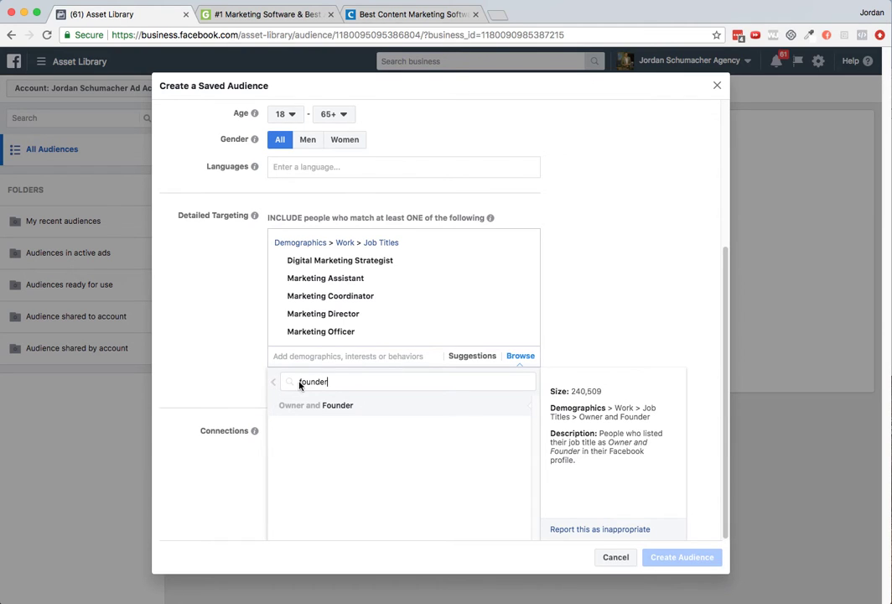
pyautogui.click(272, 381)
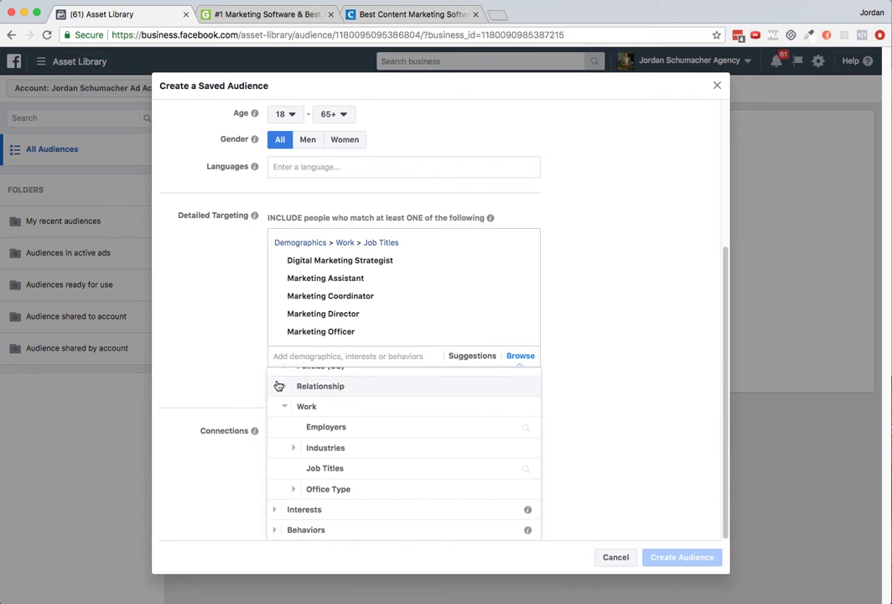
# Examine the Office Type and Industries options in the Work demographics
pyautogui.click(320, 489)
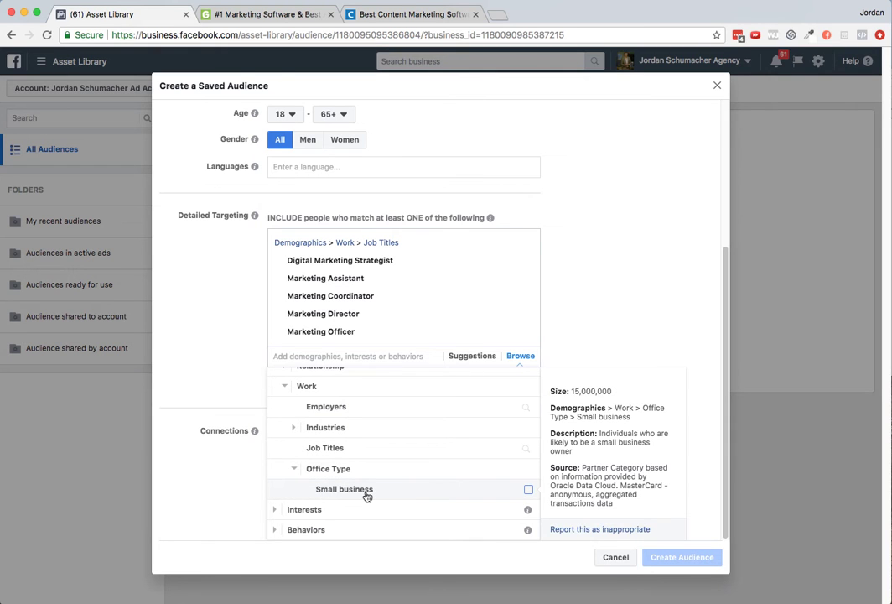
pyautogui.click(339, 427)
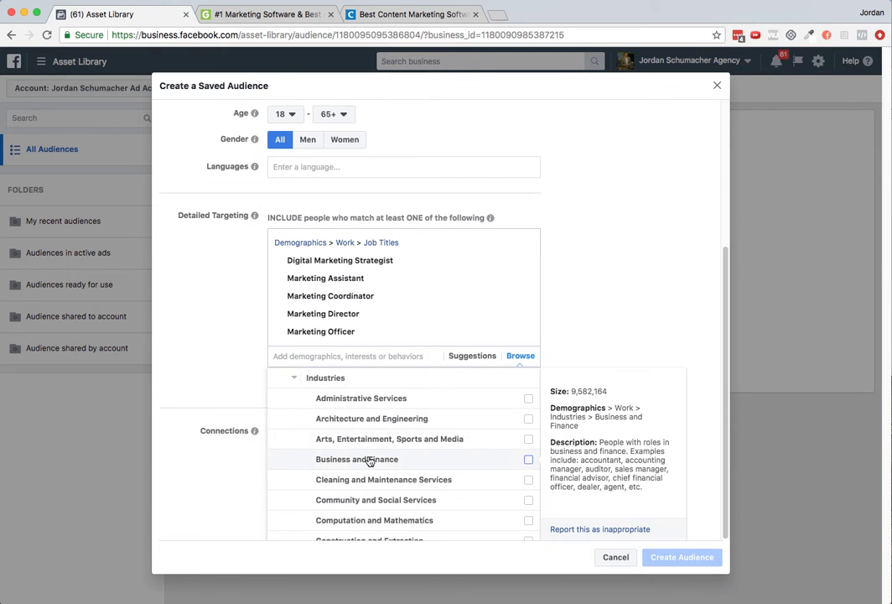
pyautogui.scroll(-2, 424, 468)
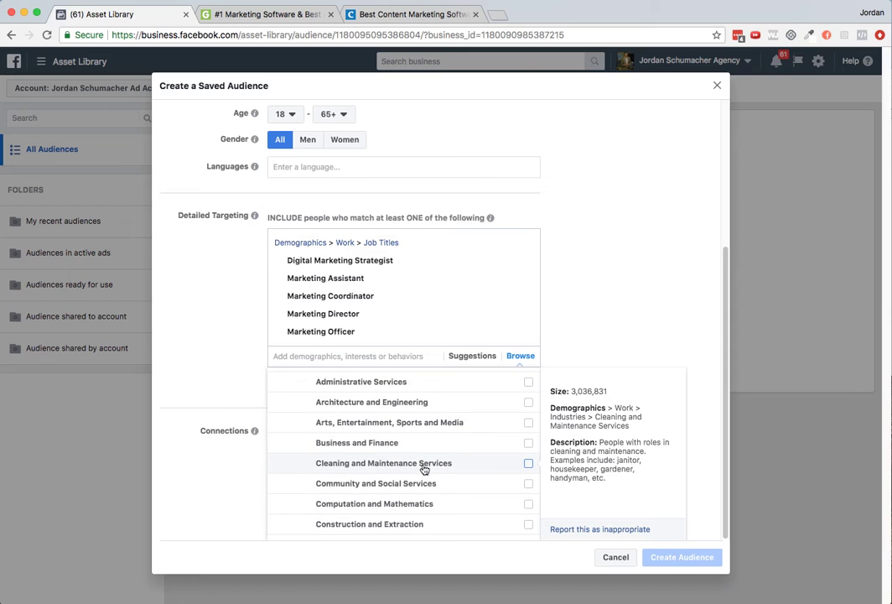
pyautogui.scroll(-5, 424, 468)
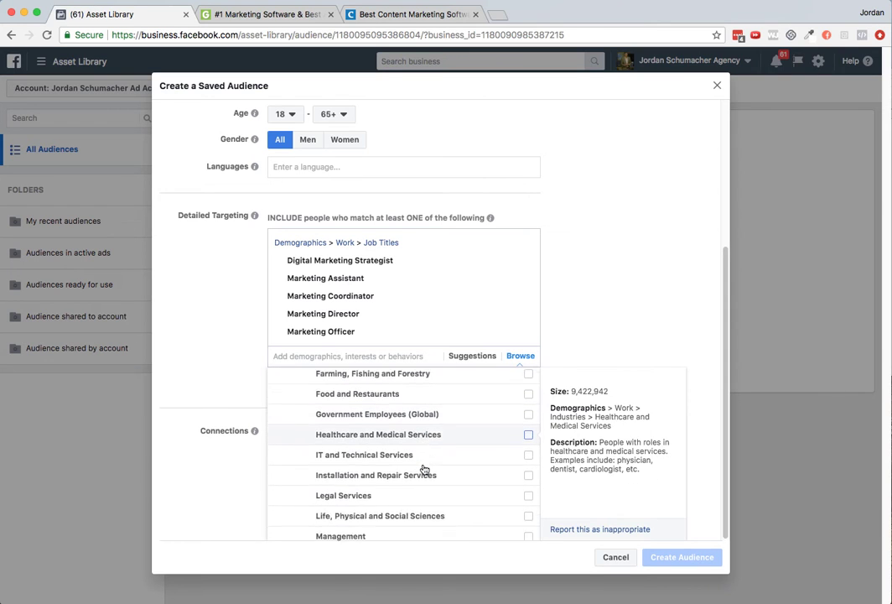
pyautogui.scroll(-2, 425, 469)
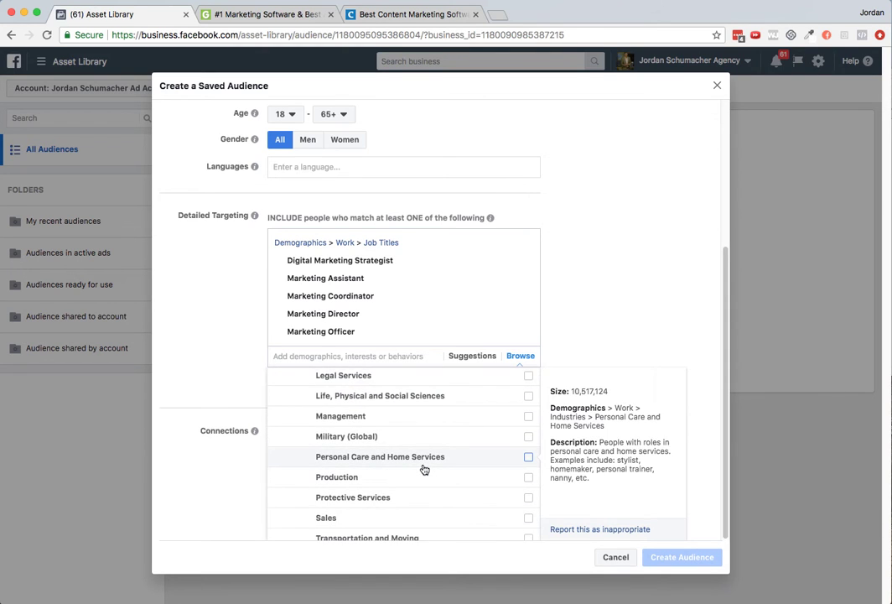
pyautogui.scroll(-2, 424, 470)
pyautogui.scroll(-1, 423, 469)
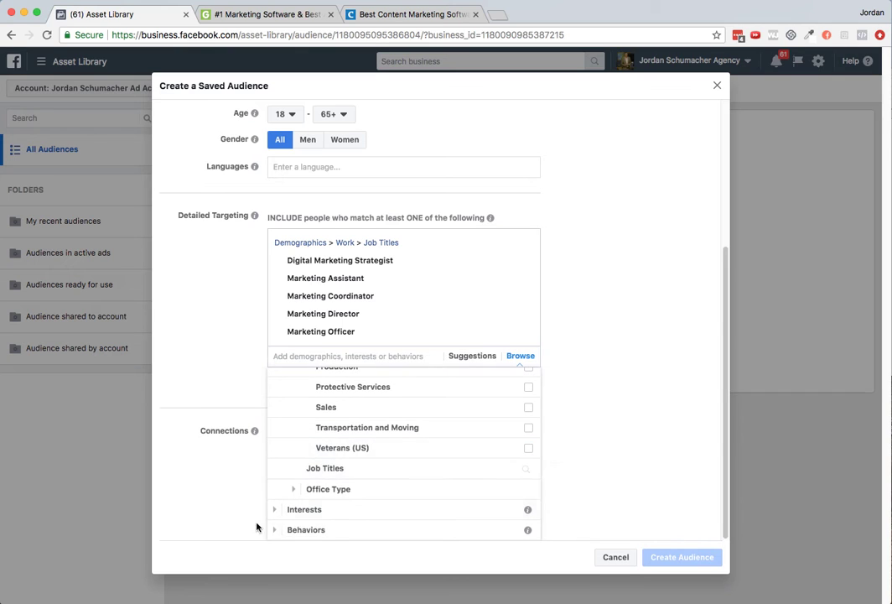
# Look through the Behaviors targeting categories, including the options under Digital activities
pyautogui.click(295, 530)
pyautogui.scroll(-3, 379, 452)
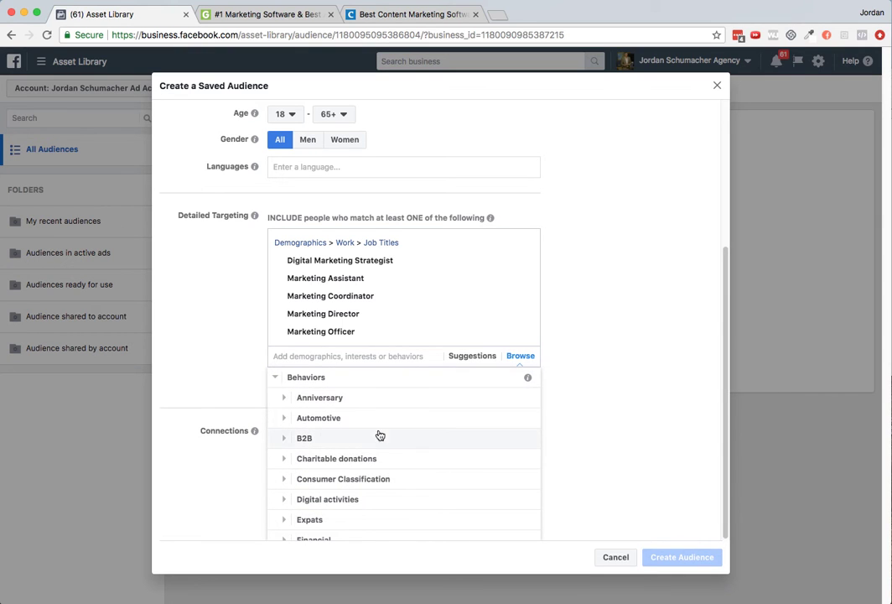
pyautogui.click(372, 500)
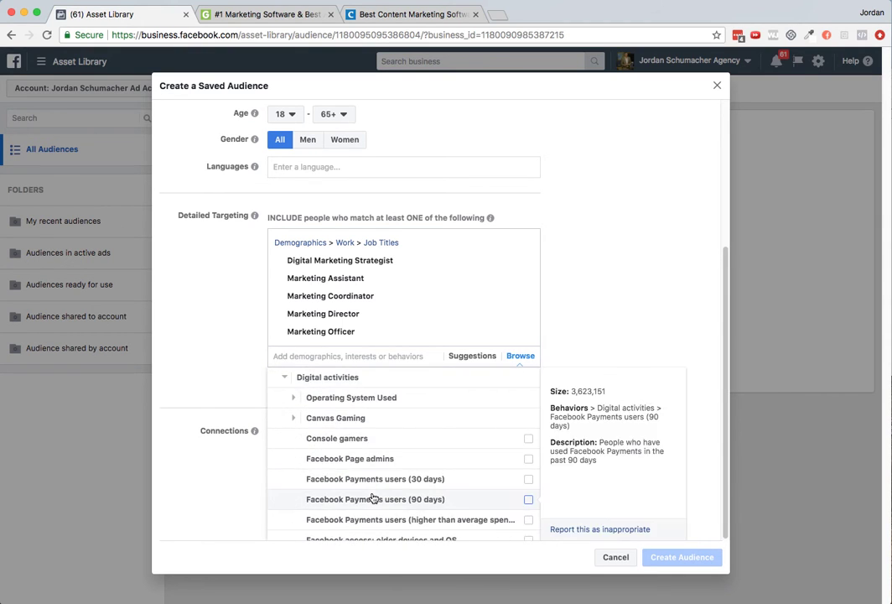
pyautogui.scroll(-1, 414, 436)
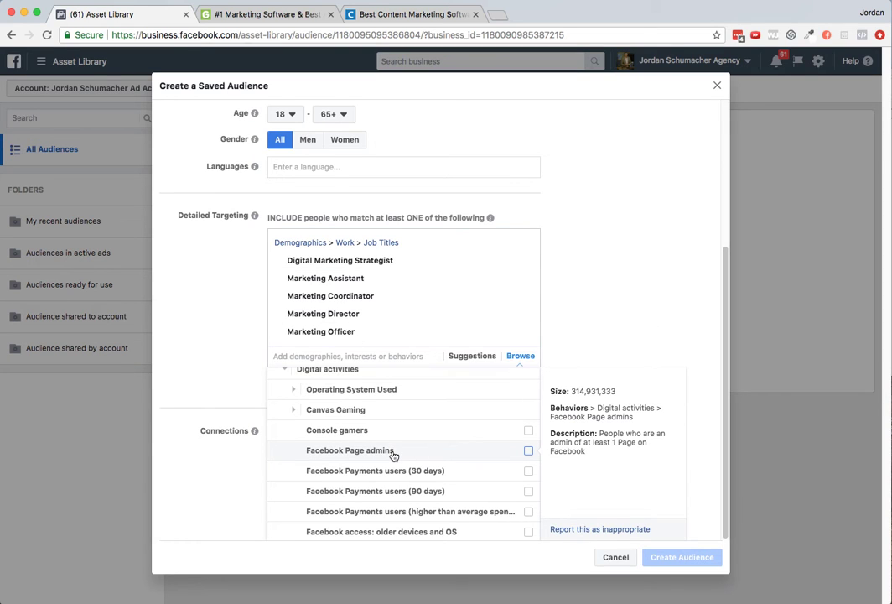
pyautogui.scroll(-1, 393, 456)
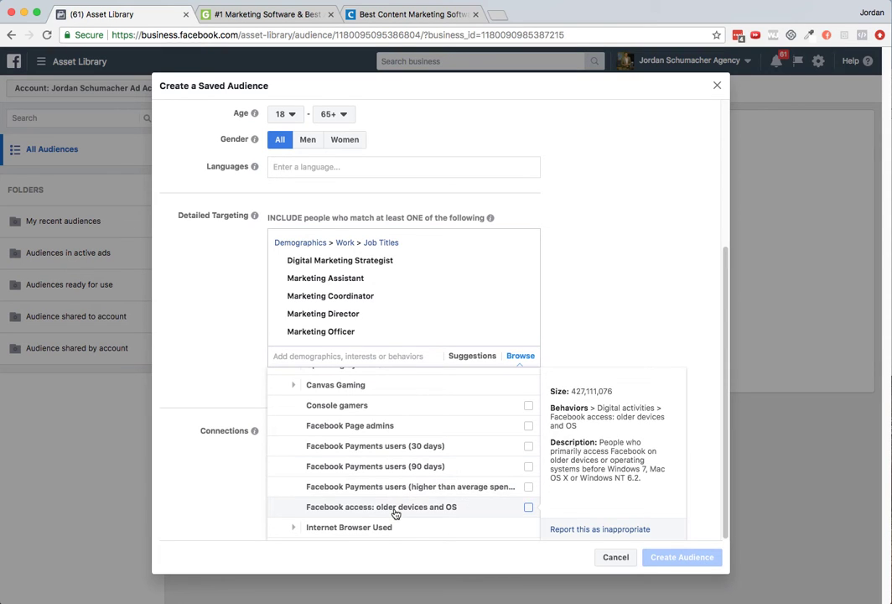
pyautogui.scroll(-5, 396, 513)
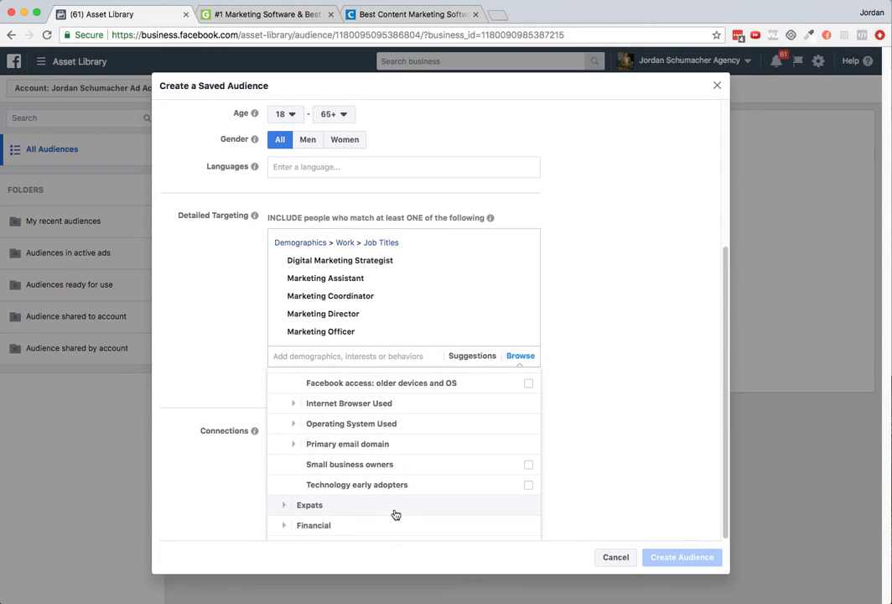
pyautogui.scroll(-8, 395, 514)
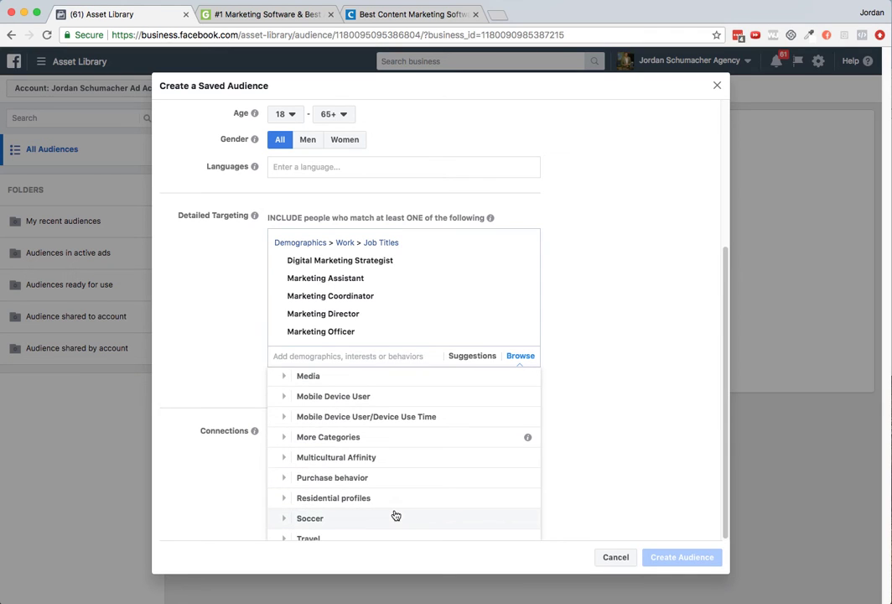
pyautogui.scroll(-1, 396, 515)
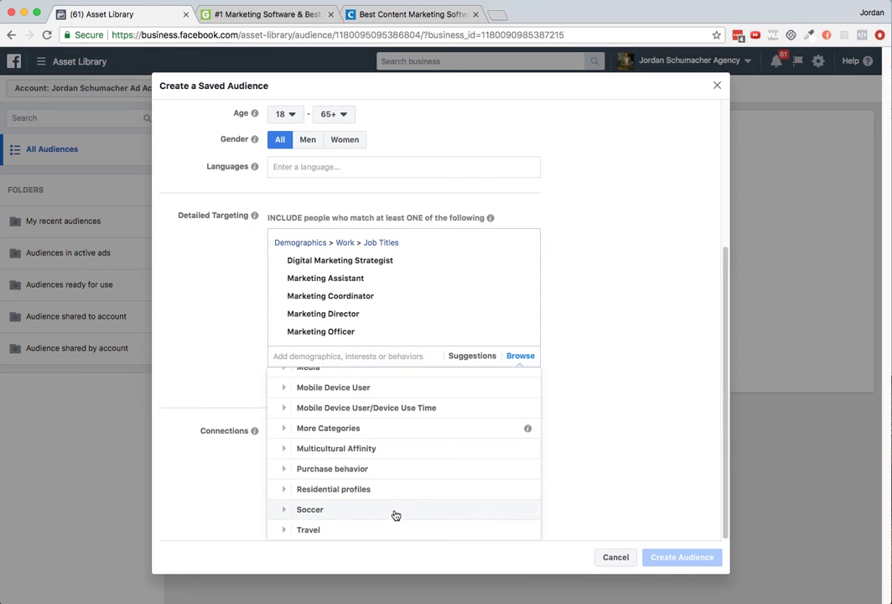
# Examine the Purchase behavior subcategories, including the options under Subscription services
pyautogui.click(371, 473)
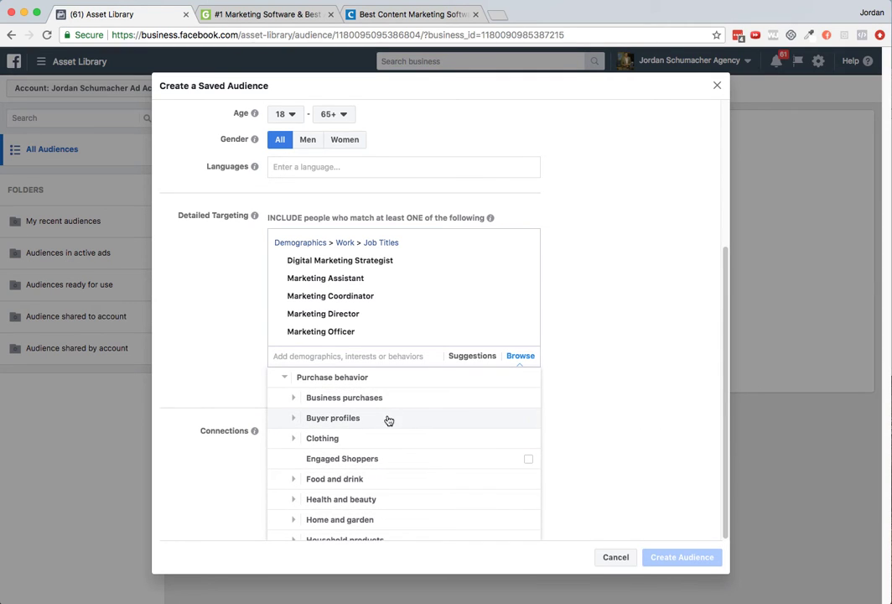
pyautogui.scroll(-1, 379, 474)
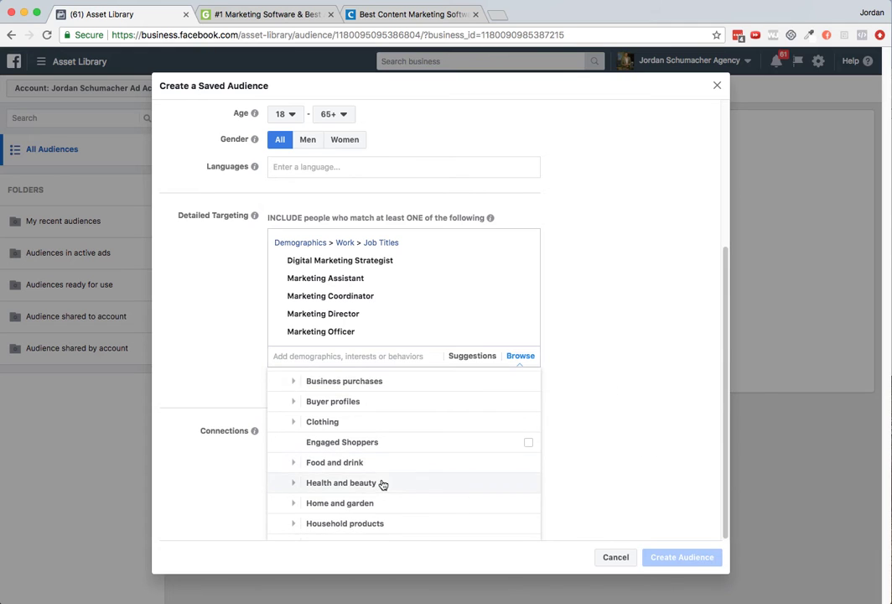
pyautogui.scroll(-3, 379, 490)
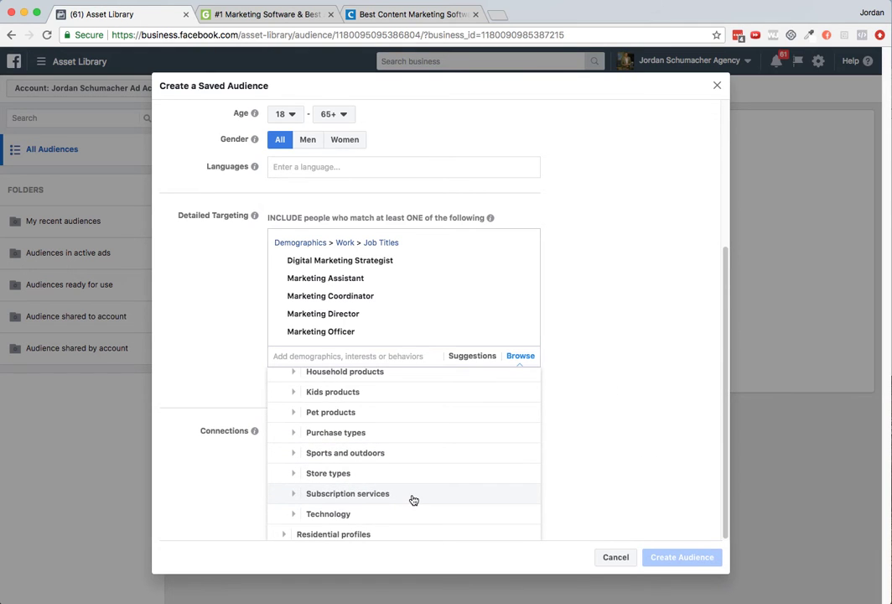
pyautogui.click(413, 500)
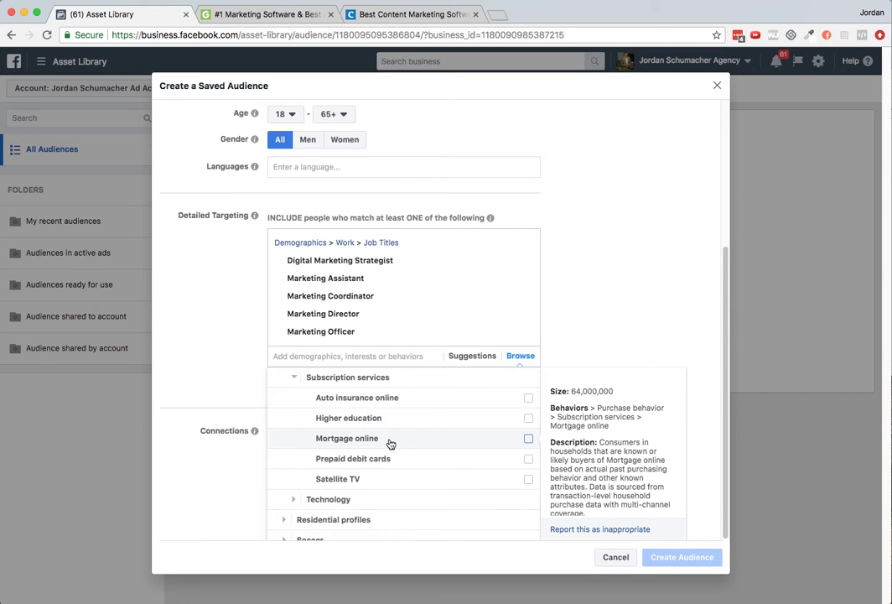
pyautogui.scroll(-1, 390, 442)
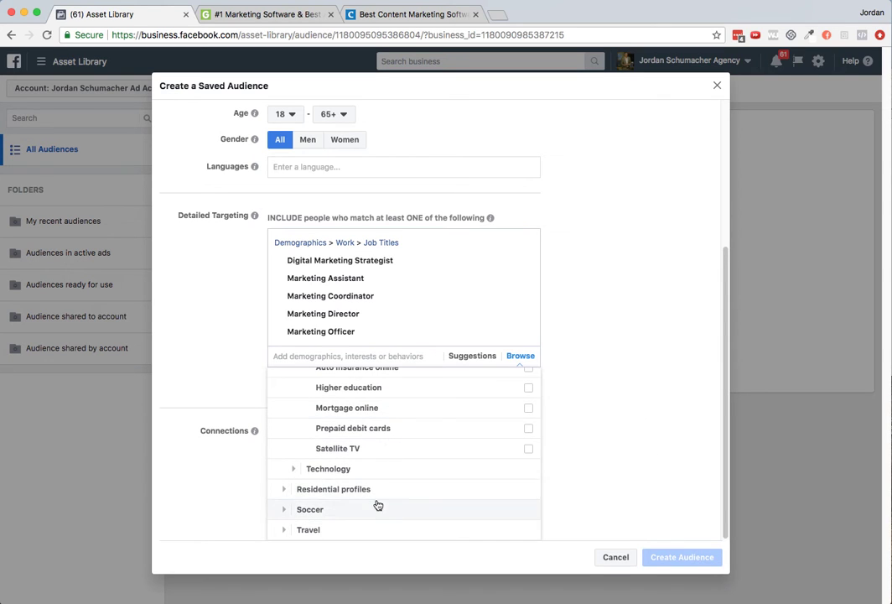
pyautogui.scroll(5, 348, 524)
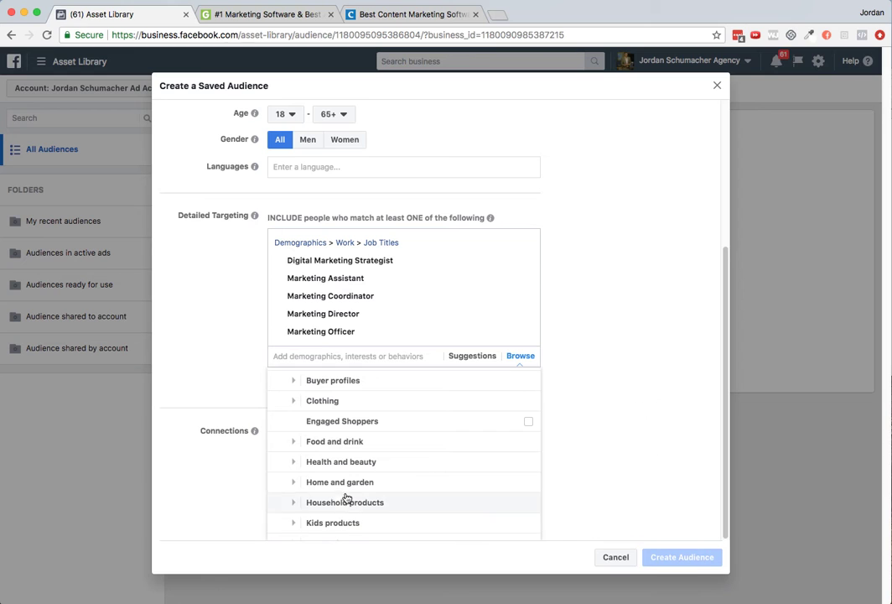
# Inspect the details of the Business marketing option under Purchase behavior > Business purchases
pyautogui.scroll(2, 347, 481)
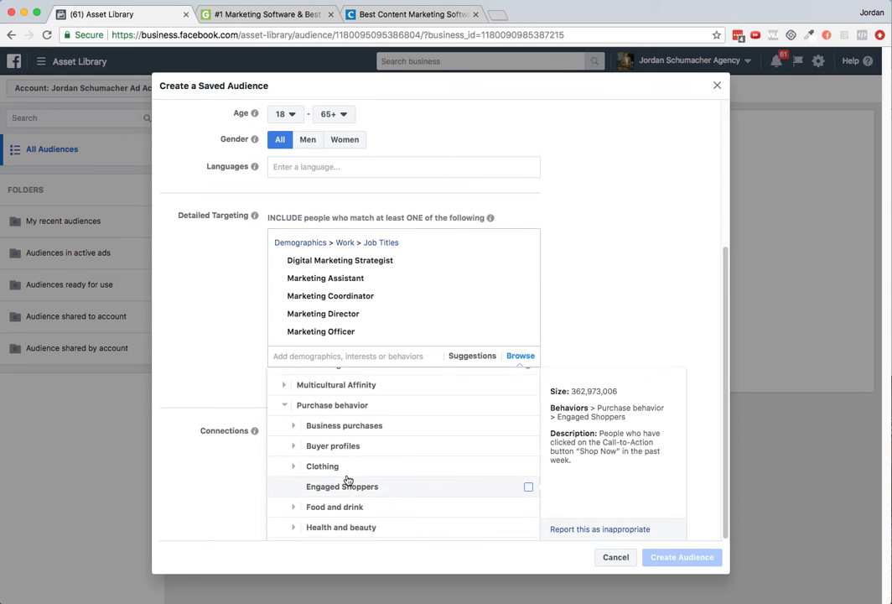
pyautogui.scroll(1, 347, 478)
pyautogui.click(346, 452)
pyautogui.scroll(-2, 346, 450)
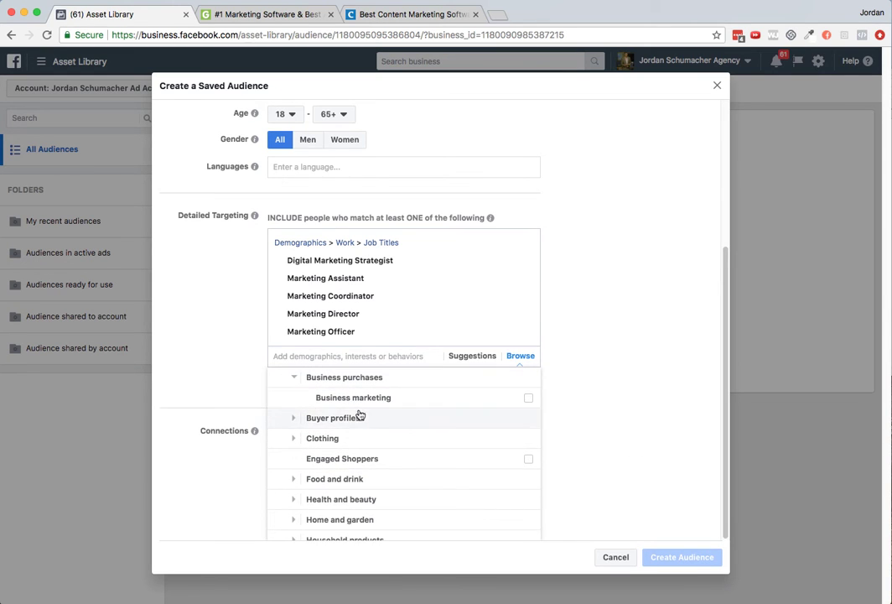
pyautogui.moveTo(363, 406)
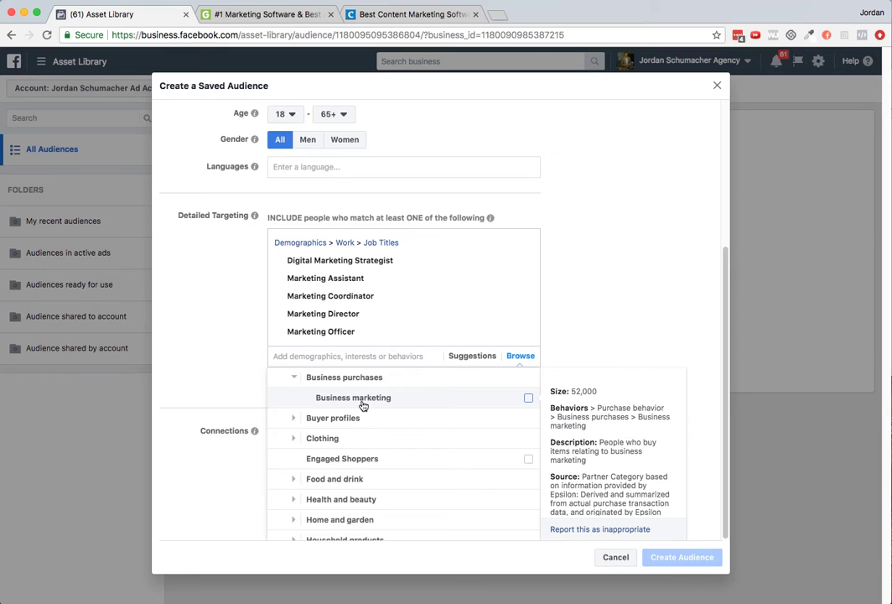
# Look at the Media behaviors and the remaining behavior categories listed below them
pyautogui.scroll(5, 360, 422)
pyautogui.scroll(-2, 360, 524)
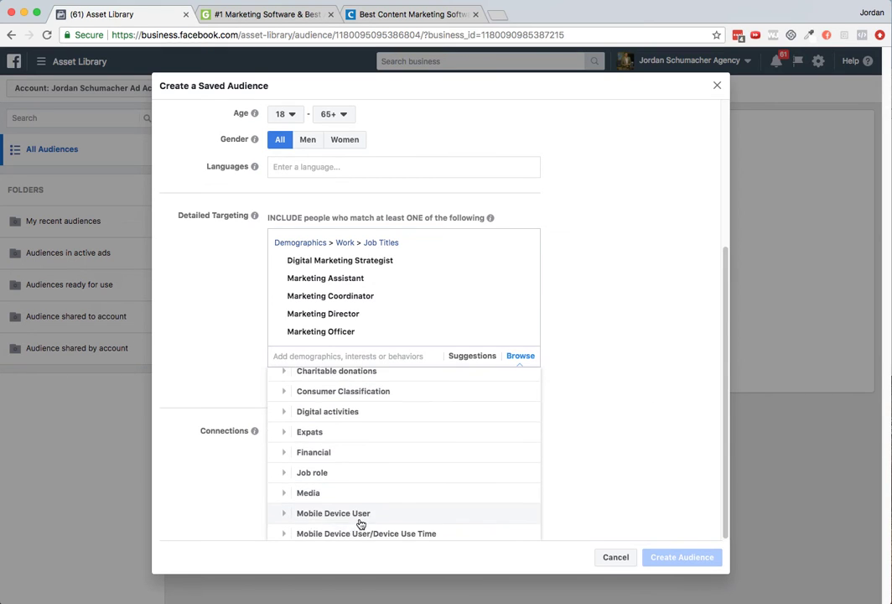
pyautogui.click(360, 470)
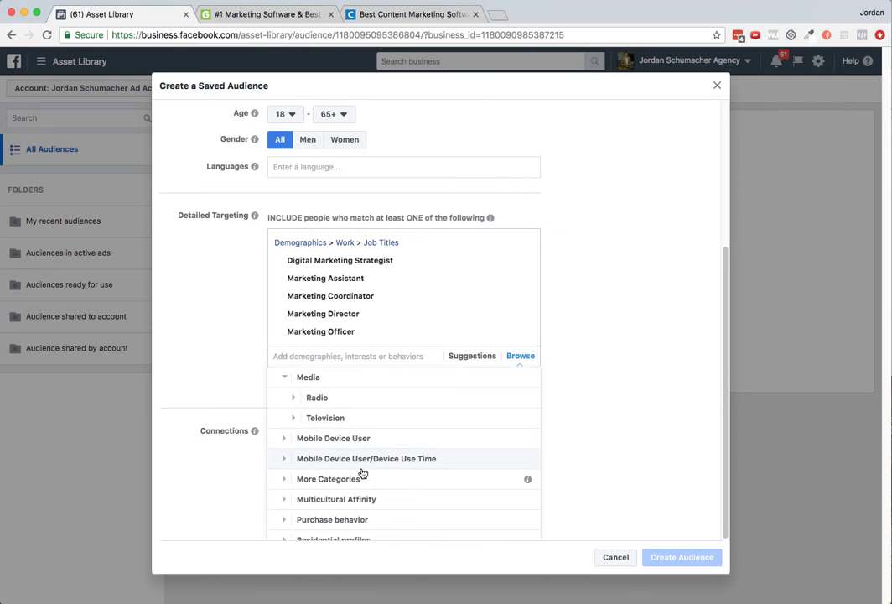
pyautogui.scroll(-2, 416, 486)
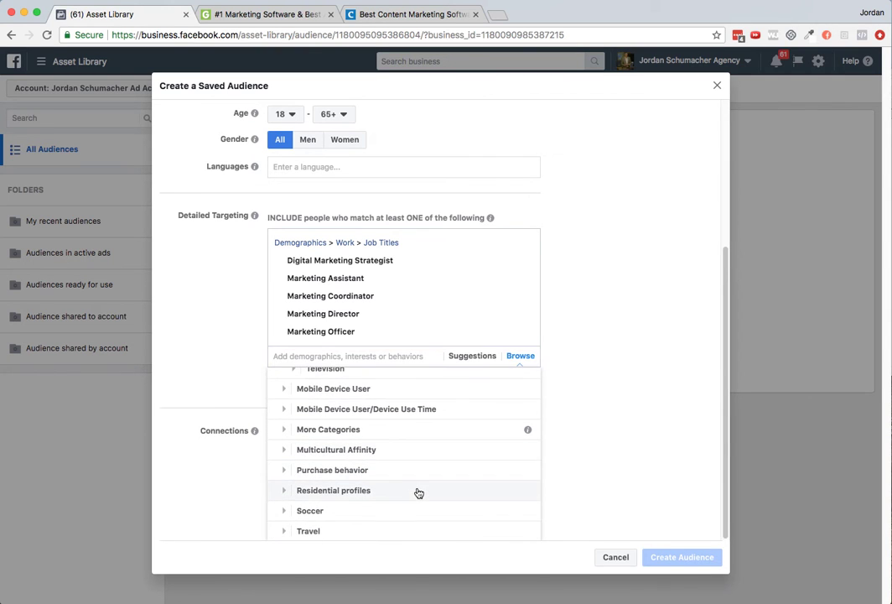
# Look through the B2B and Consumer Classification behavior categories
pyautogui.scroll(10, 416, 495)
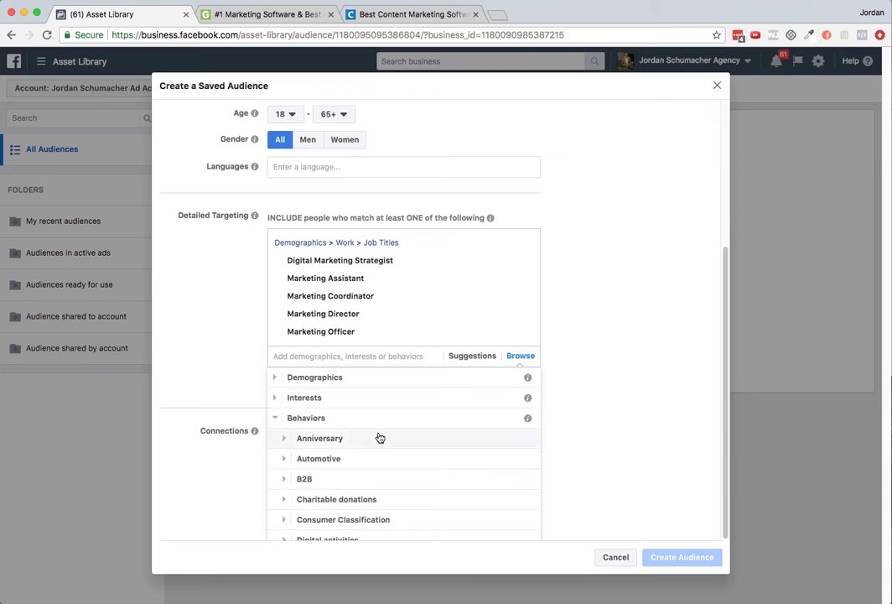
pyautogui.scroll(2, 360, 445)
pyautogui.scroll(-3, 348, 486)
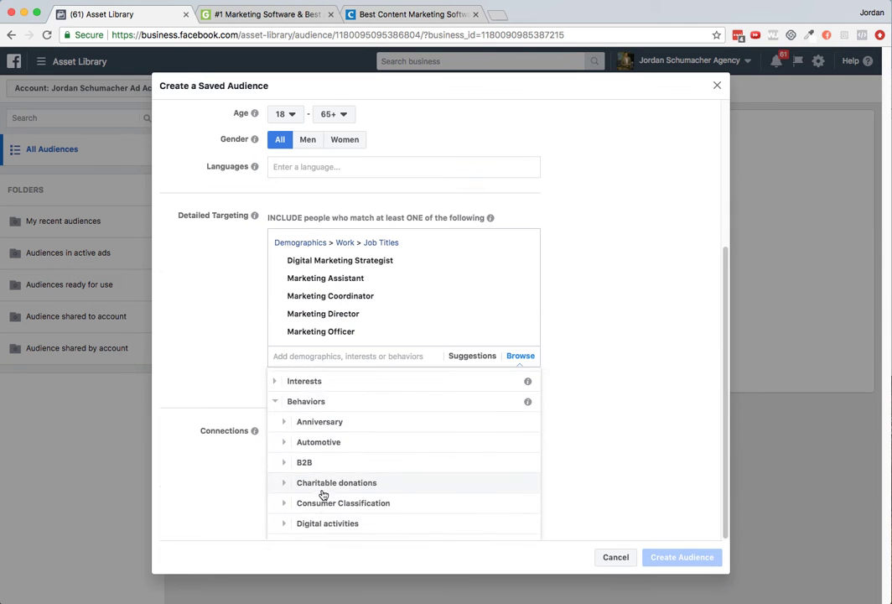
pyautogui.click(348, 438)
pyautogui.scroll(-2, 352, 436)
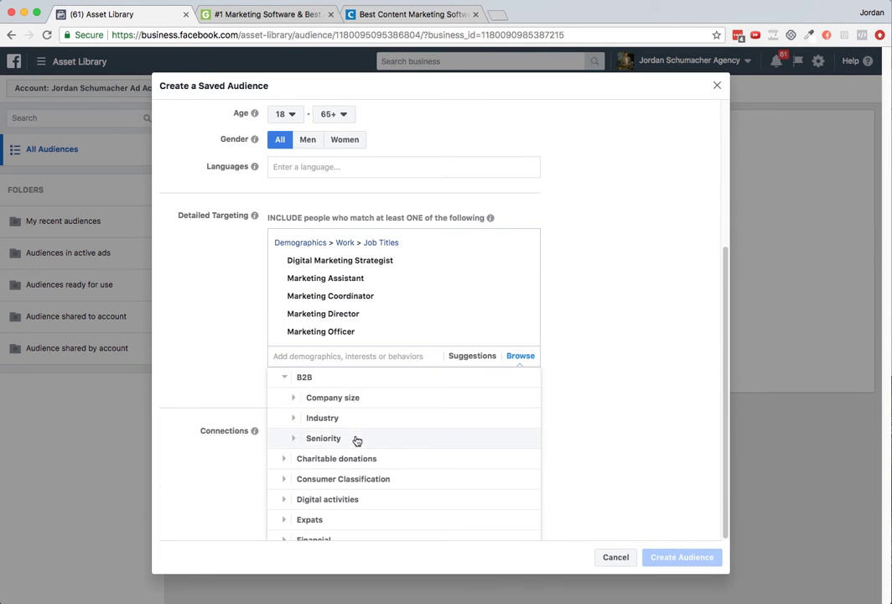
pyautogui.scroll(-1, 400, 466)
pyautogui.click(400, 464)
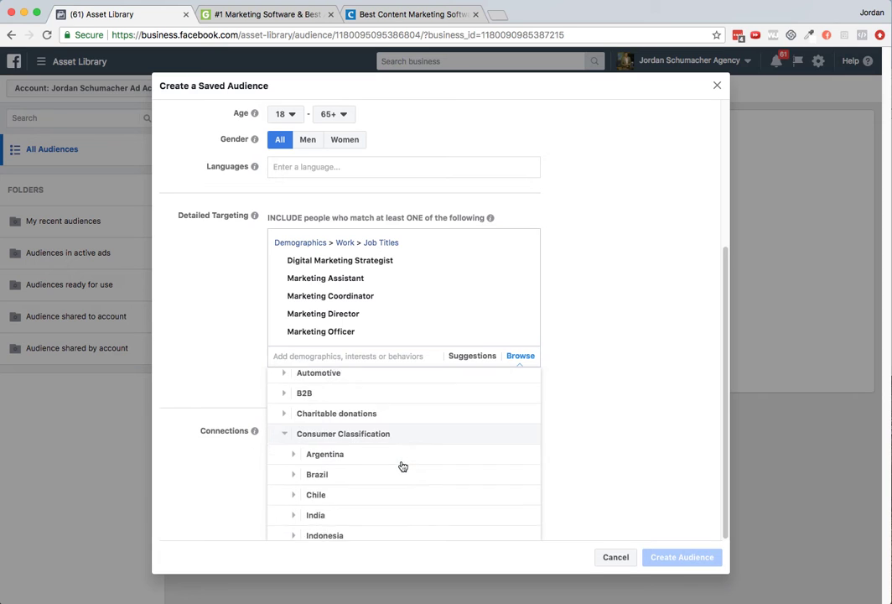
pyautogui.click(375, 384)
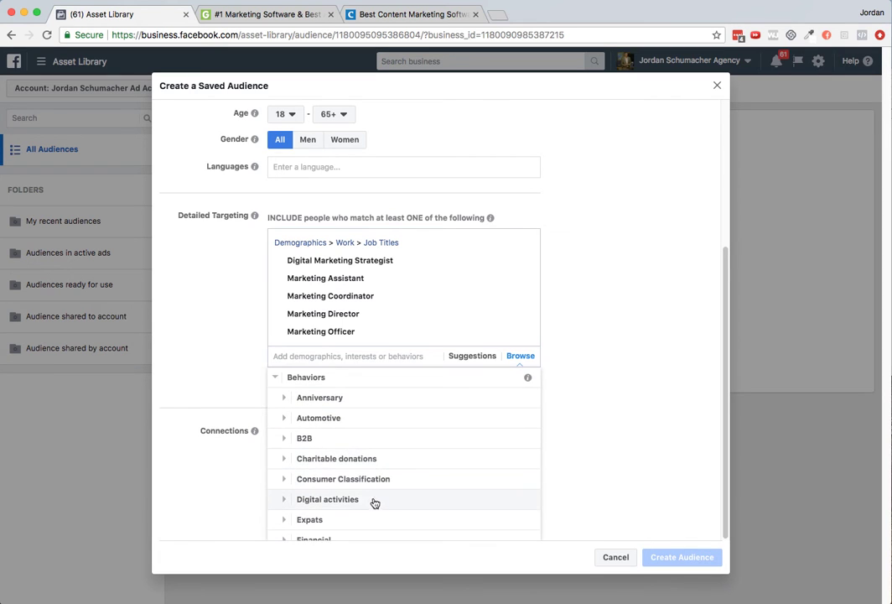
# Examine the Digital activities behaviors, from Console gamers and Facebook Page admins through the Facebook Payments and device access options
pyautogui.scroll(-1, 375, 502)
pyautogui.click(374, 483)
pyautogui.scroll(-2, 374, 478)
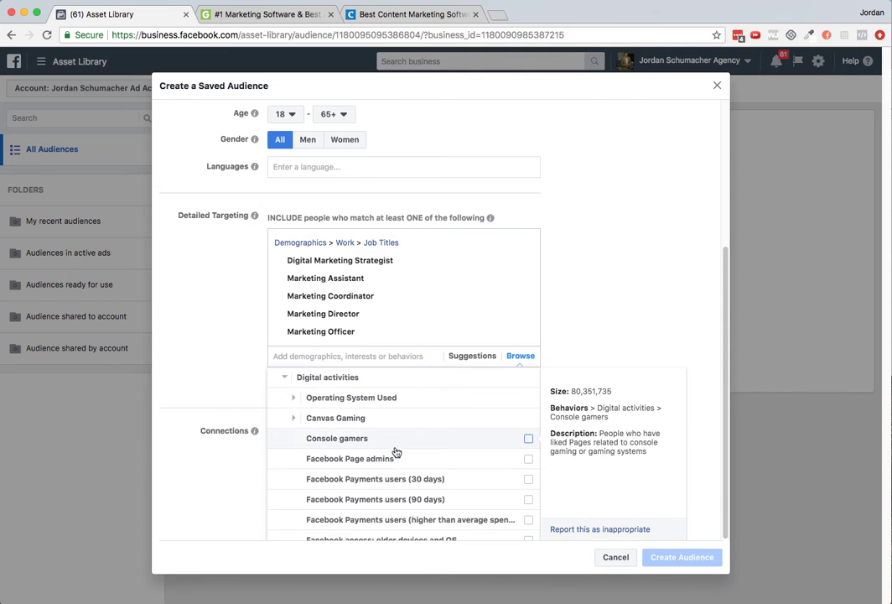
pyautogui.scroll(-1, 396, 455)
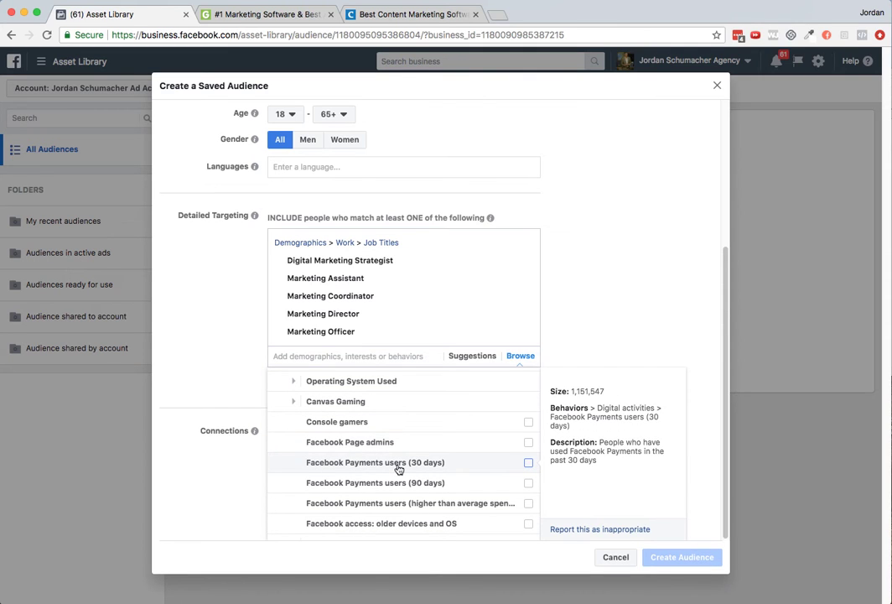
pyautogui.scroll(-2, 398, 472)
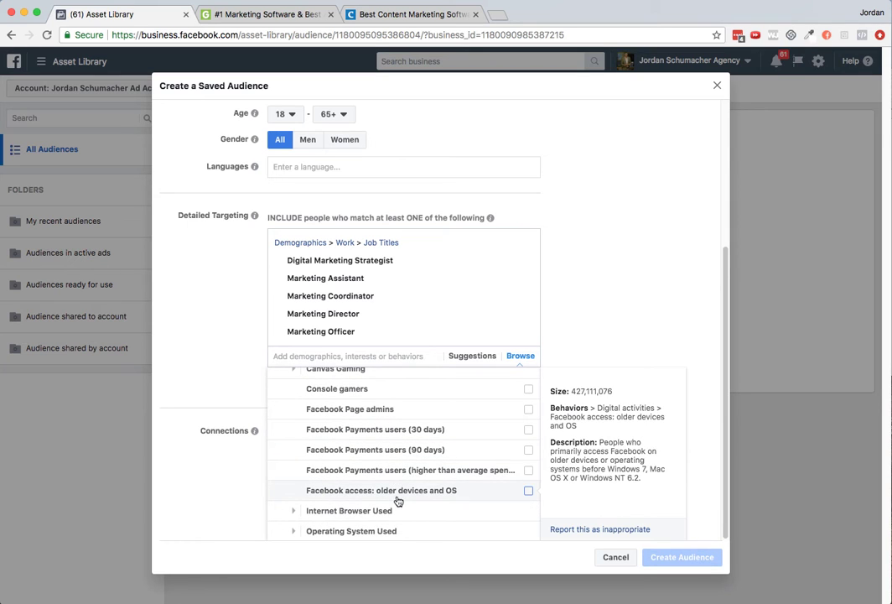
pyautogui.scroll(-2, 399, 500)
pyautogui.scroll(5, 401, 477)
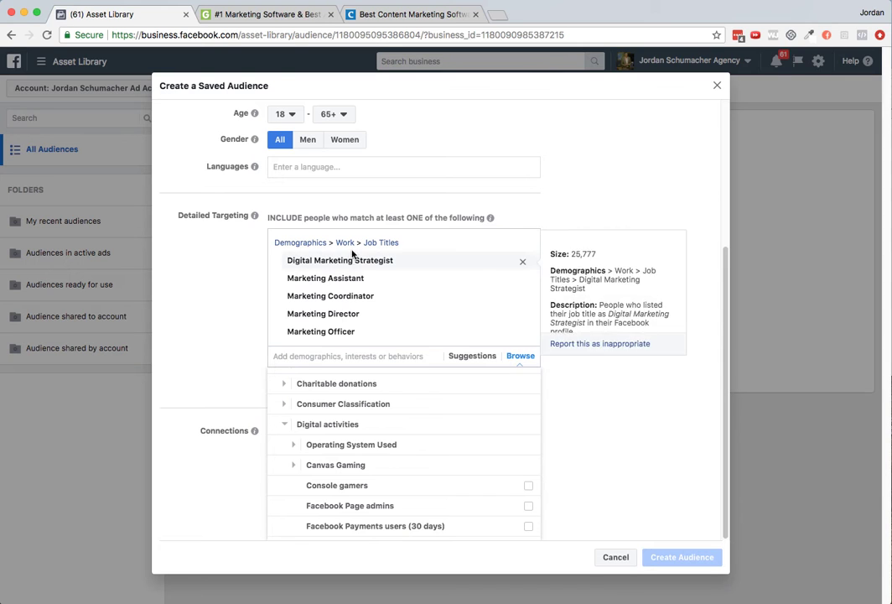
# Close the category browser and review the audience's potential reach and its selected job titles
pyautogui.click(575, 410)
pyautogui.scroll(3, 578, 413)
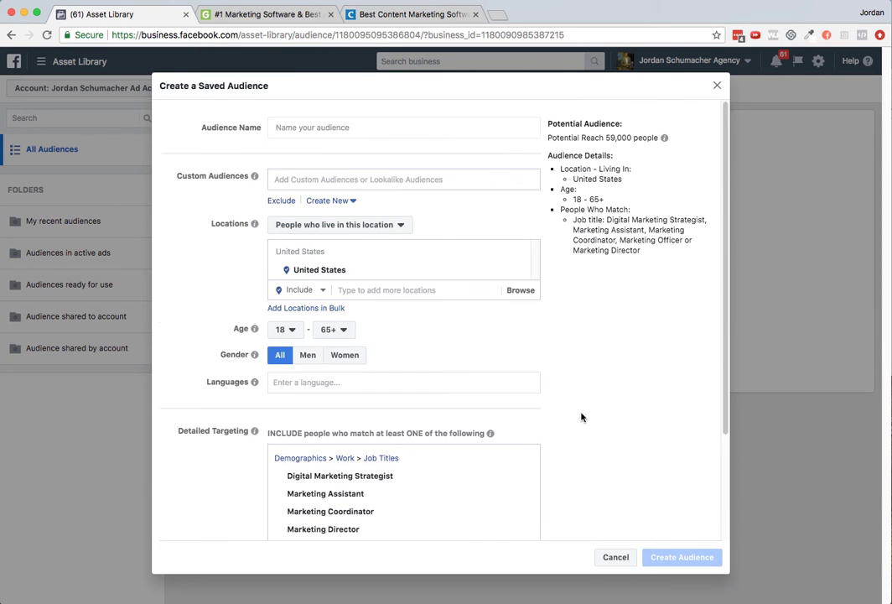
pyautogui.moveTo(606, 138); pyautogui.dragTo(653, 139)
pyautogui.click(652, 140)
pyautogui.scroll(-3, 540, 406)
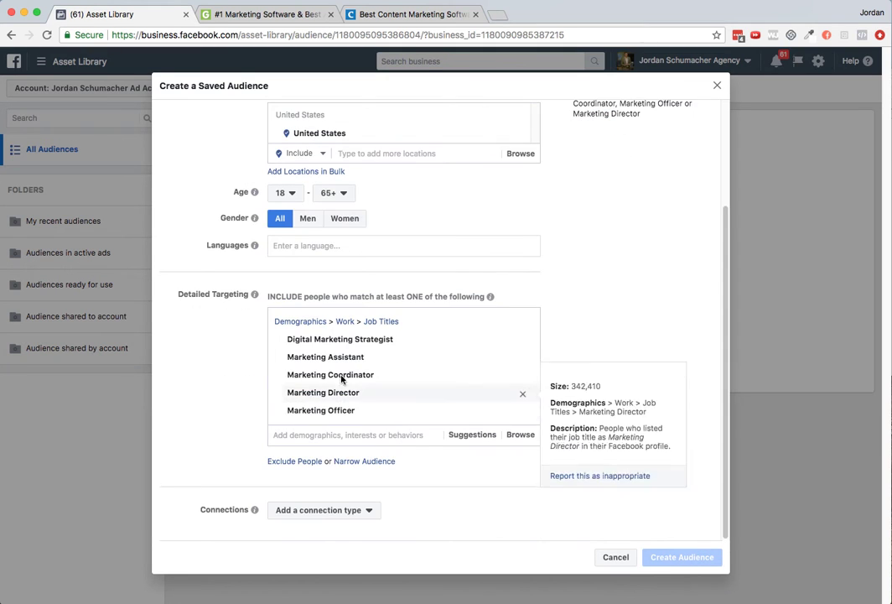
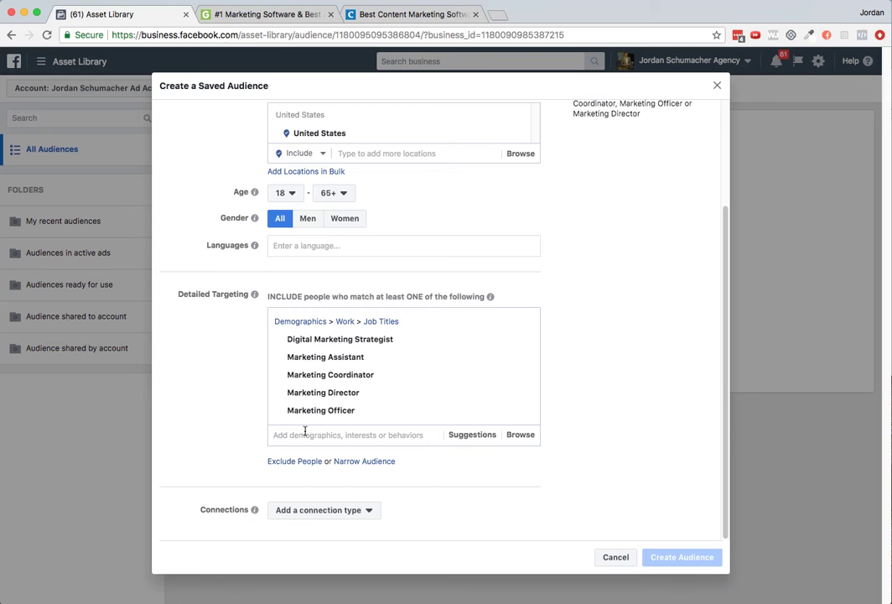
pyautogui.scroll(2, 577, 367)
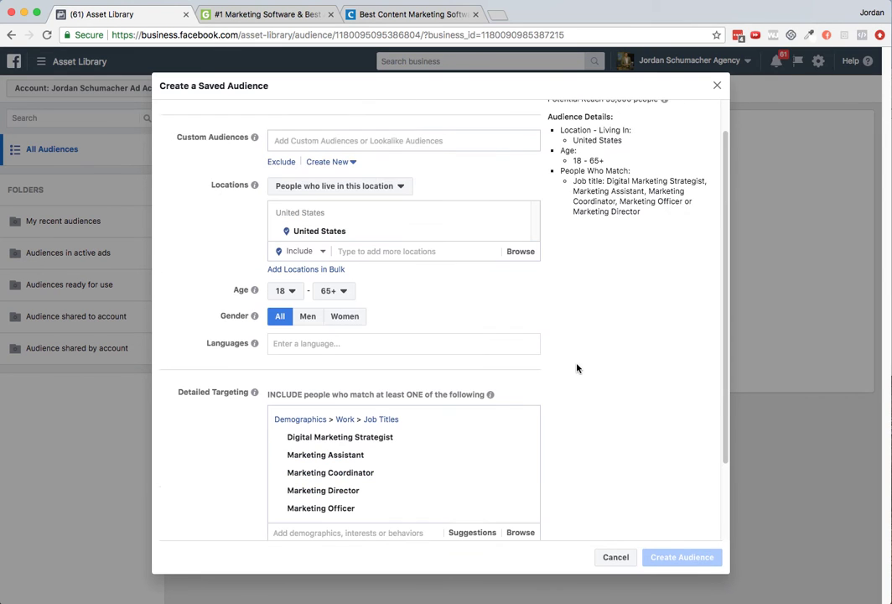
# Switch to the text document and list Digital Marketing Strategist, Marketing Assistant, Marketing Coordinator, Marketing Director and Marketing Officer under Job Title
pyautogui.press('super+Tab')
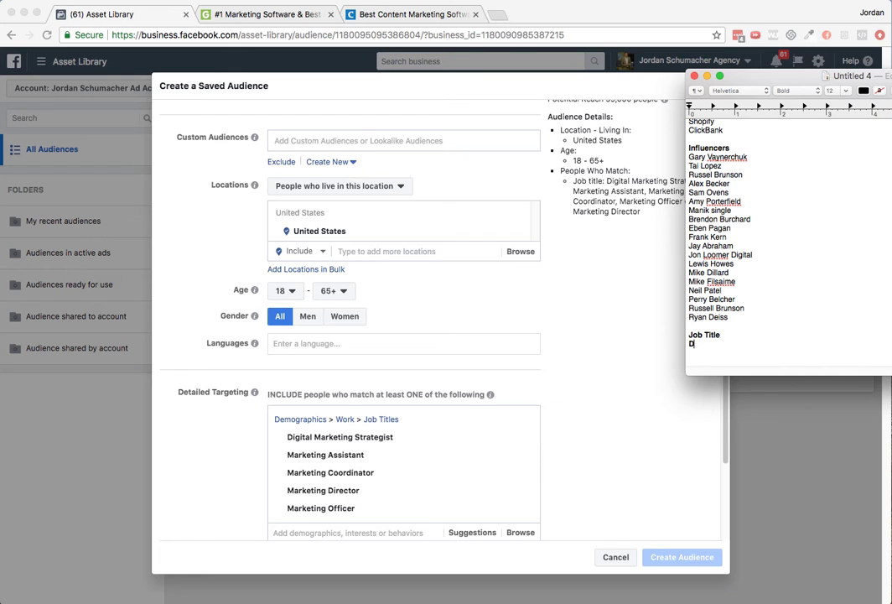
pyautogui.write('arketingMarket')
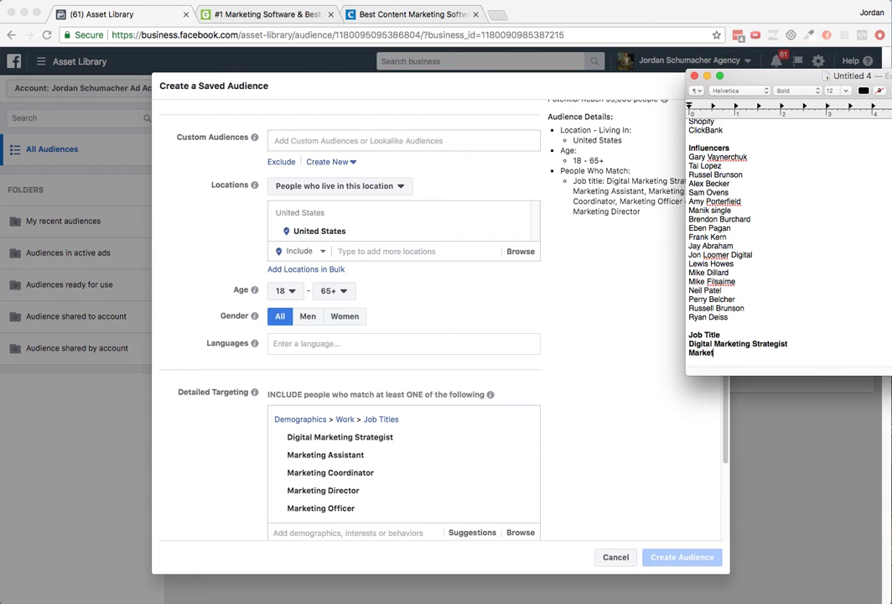
pyautogui.write('ing Assistant')
pyautogui.press('Return')
pyautogui.write('Marketing Coordinator')
pyautogui.press('Return')
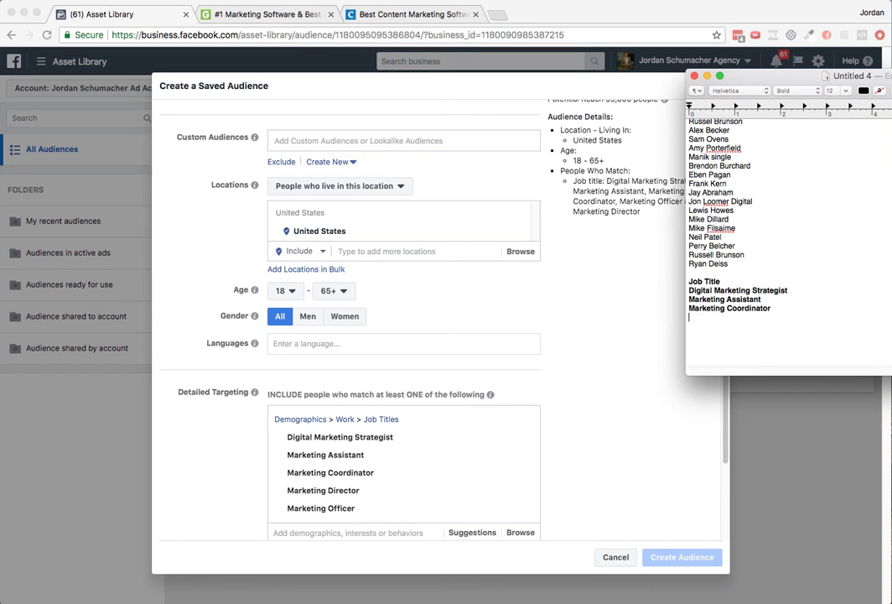
pyautogui.write('Marketing Director')
pyautogui.press('Return')
pyautogui.write('Marketing')
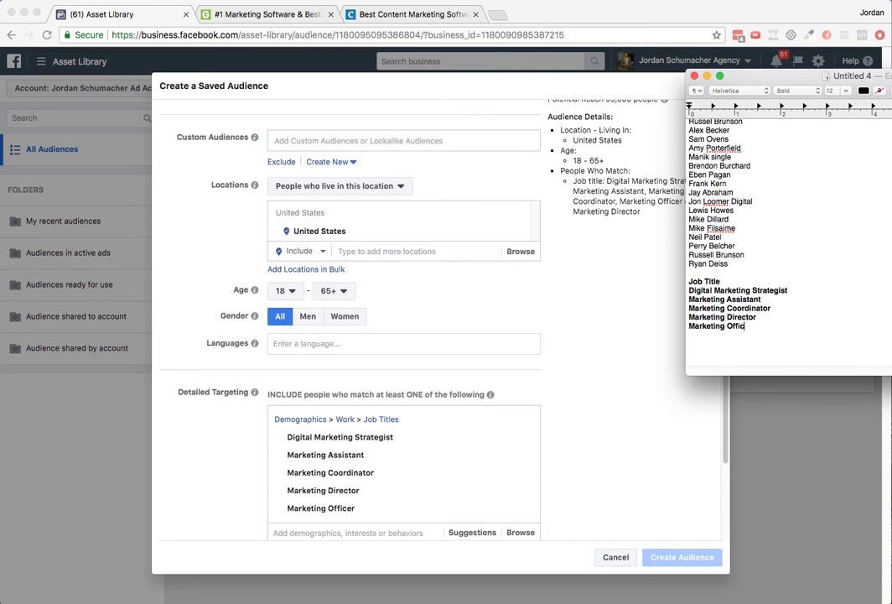
# Cancel the job title saved audience in the browser and review the recorded keyword lists in the text document
pyautogui.click(641, 467)
pyautogui.click(627, 555)
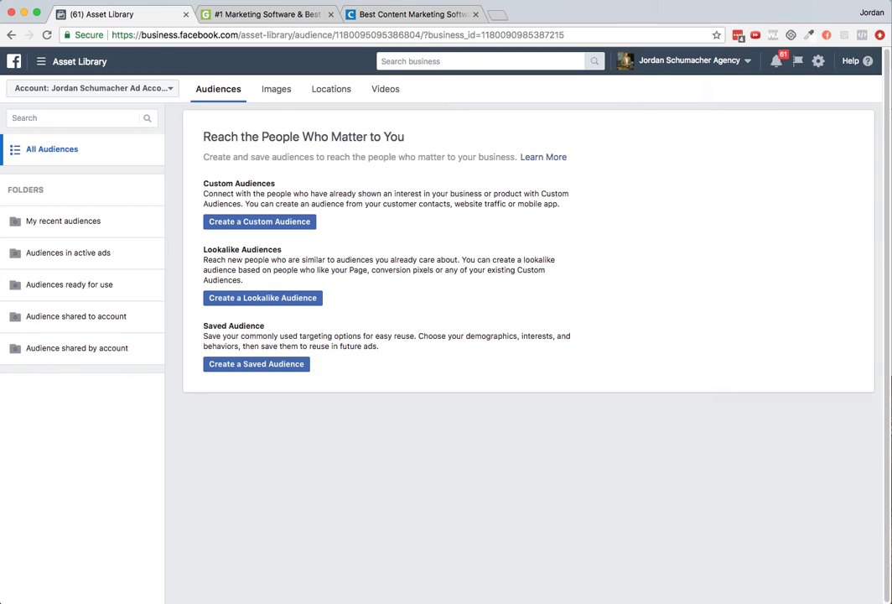
pyautogui.press('super+Tab')
pyautogui.scroll(5, 792, 266)
pyautogui.scroll(-5, 792, 267)
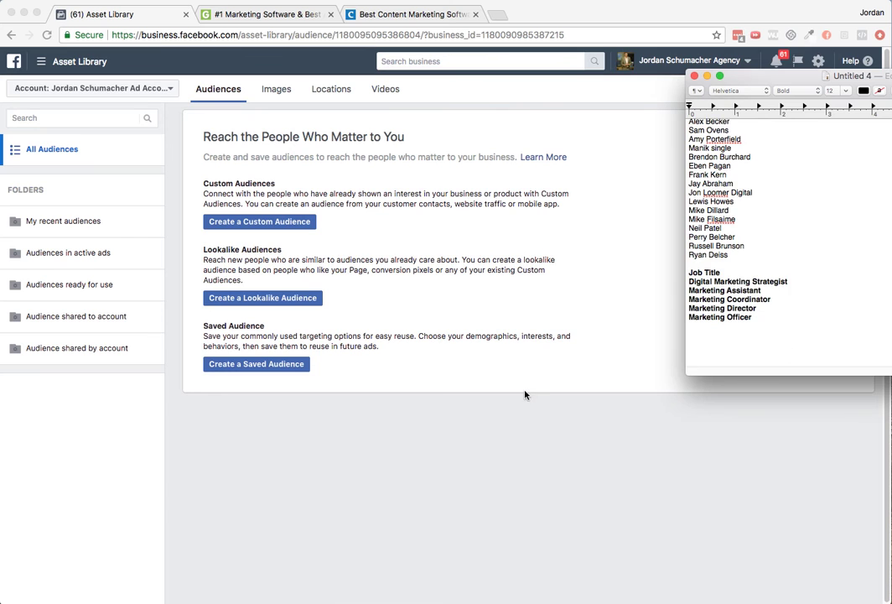
pyautogui.press('super+Tab')
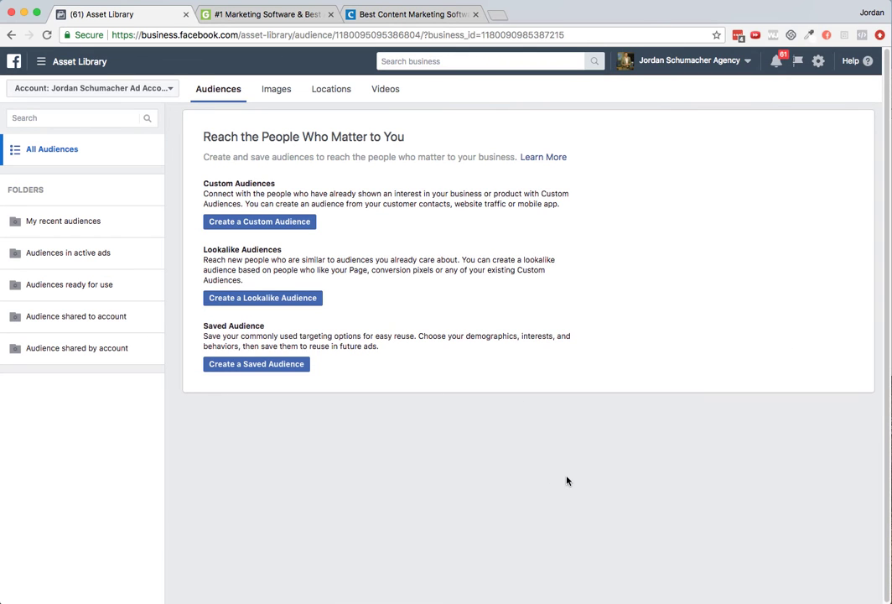
# Start a new saved audience in the Asset Library and check its potential reach
pyautogui.click(265, 369)
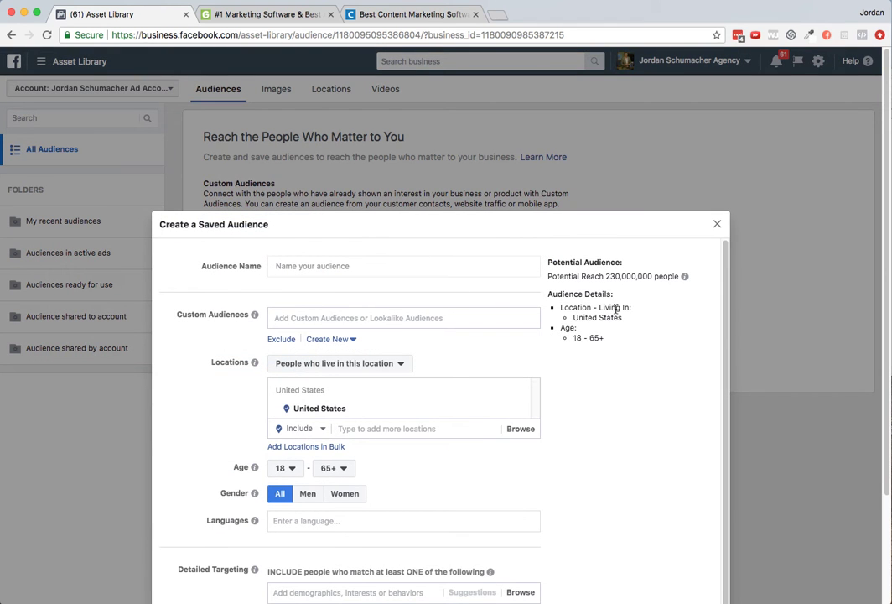
pyautogui.moveTo(604, 276); pyautogui.dragTo(658, 276)
pyautogui.click(667, 276)
# Consult the keyword categories and Software list in the text document and return to the new audience's name field
pyautogui.press('super+Tab')
pyautogui.scroll(3, 788, 243)
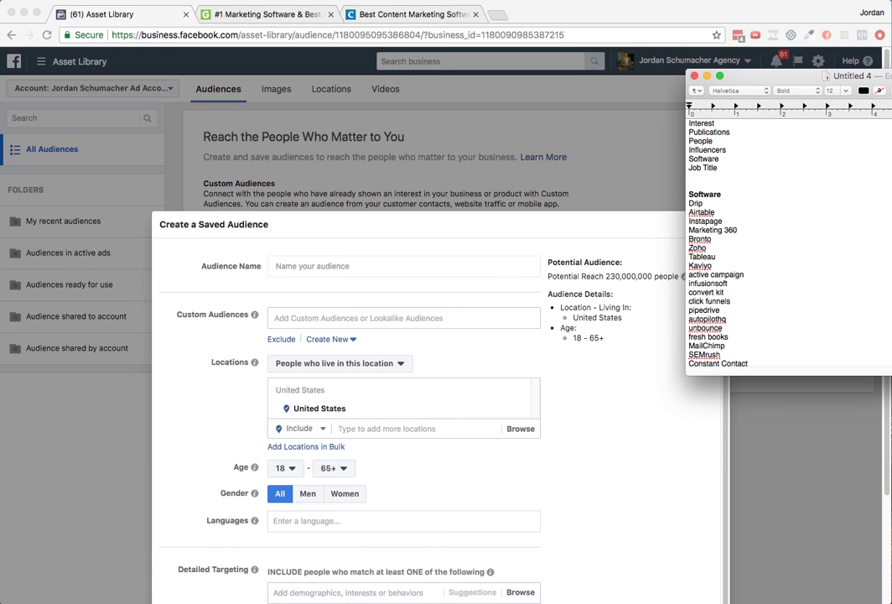
pyautogui.click(339, 269)
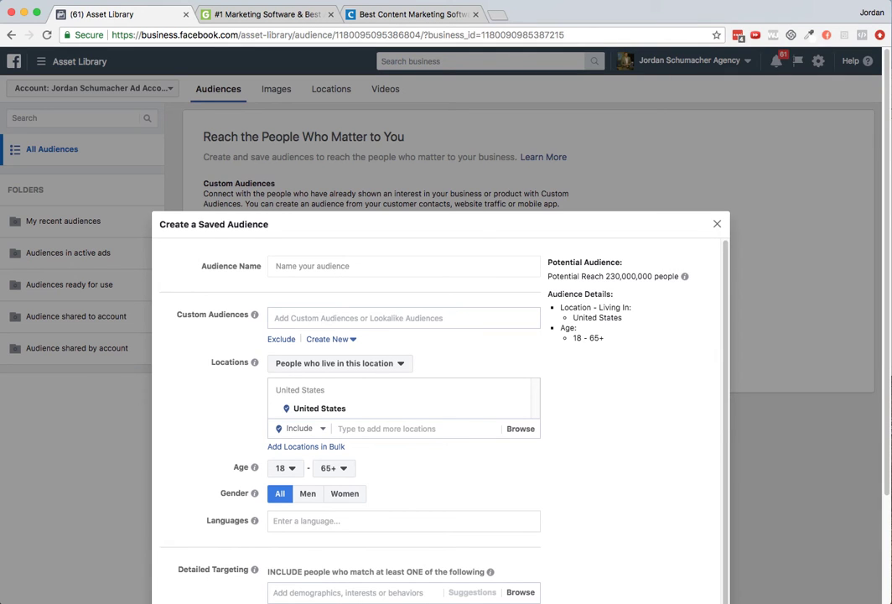
# Name the new saved audience "Interests - Marketing SaaS - 1", consulting the keyword categories in the text document
pyautogui.click(319, 267)
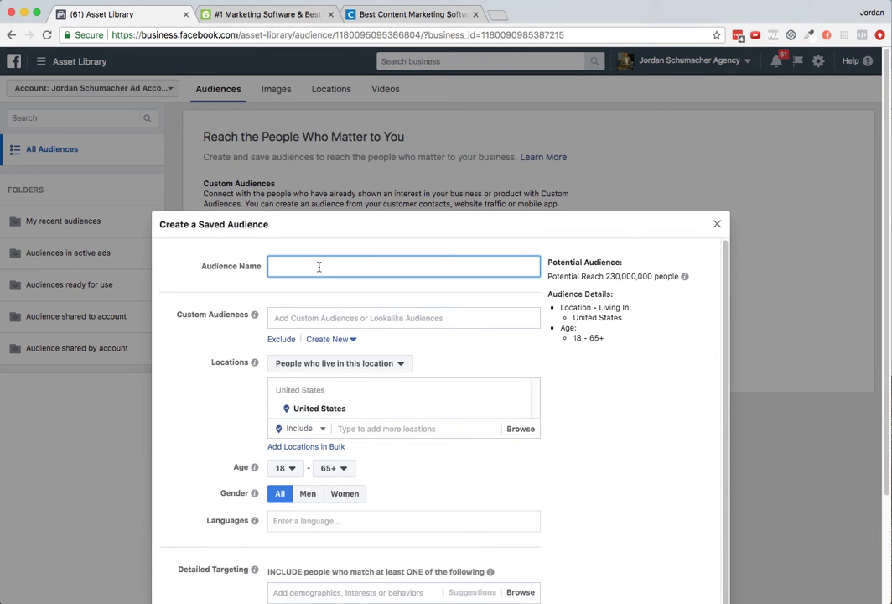
pyautogui.write('Interests -')
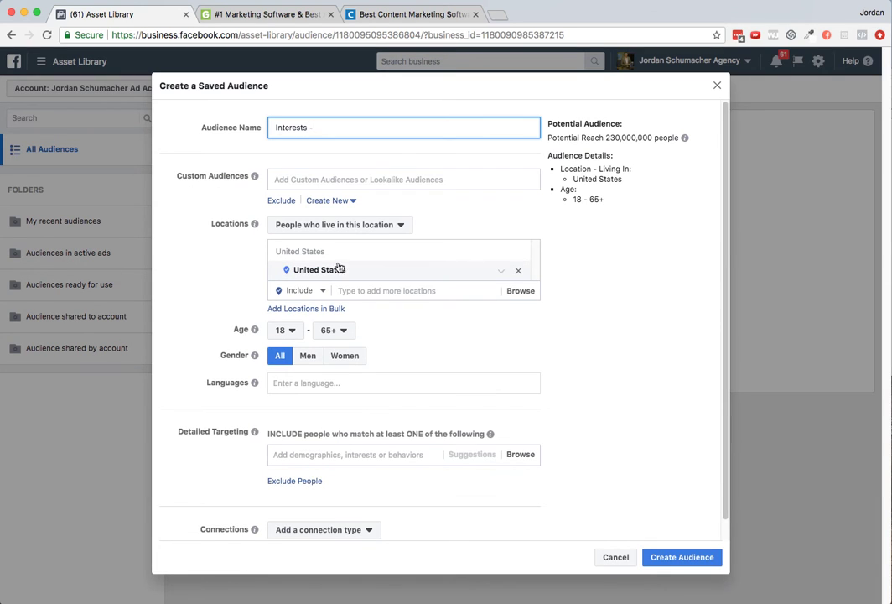
pyautogui.press('super+Tab')
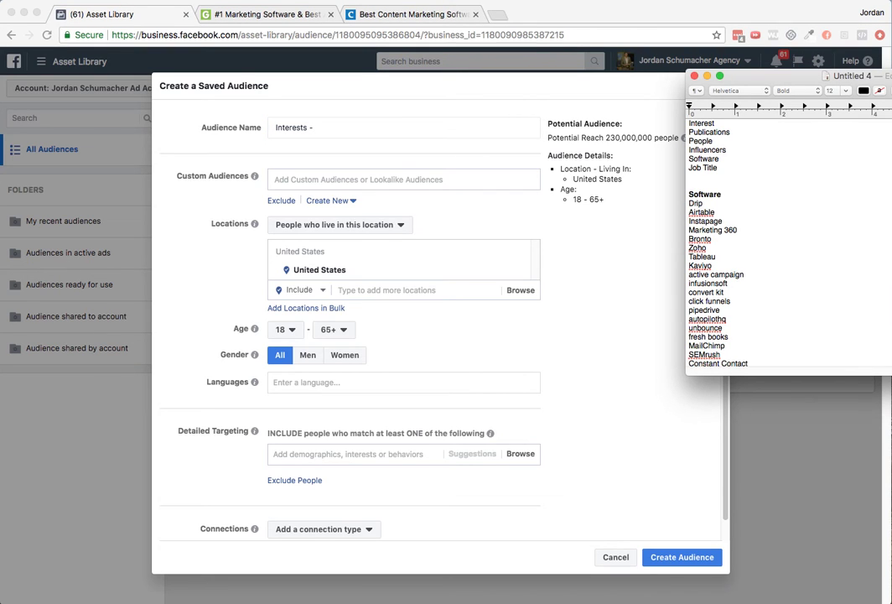
pyautogui.click(336, 126)
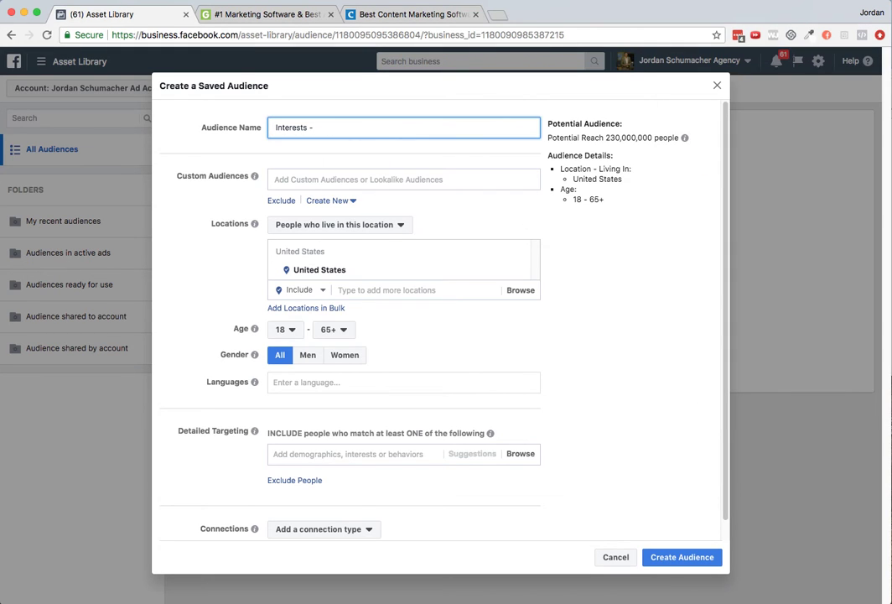
pyautogui.write('Marketing SaaS - 1')
pyautogui.press('super+Tab')
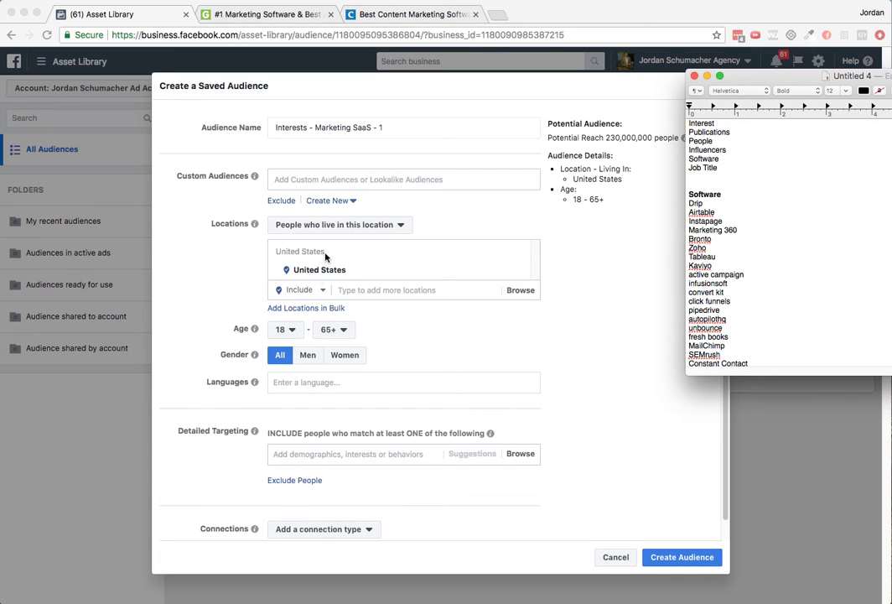
# Set the audience's minimum age to 25, leaving the maximum age at 65+
pyautogui.click(289, 331)
pyautogui.click(285, 330)
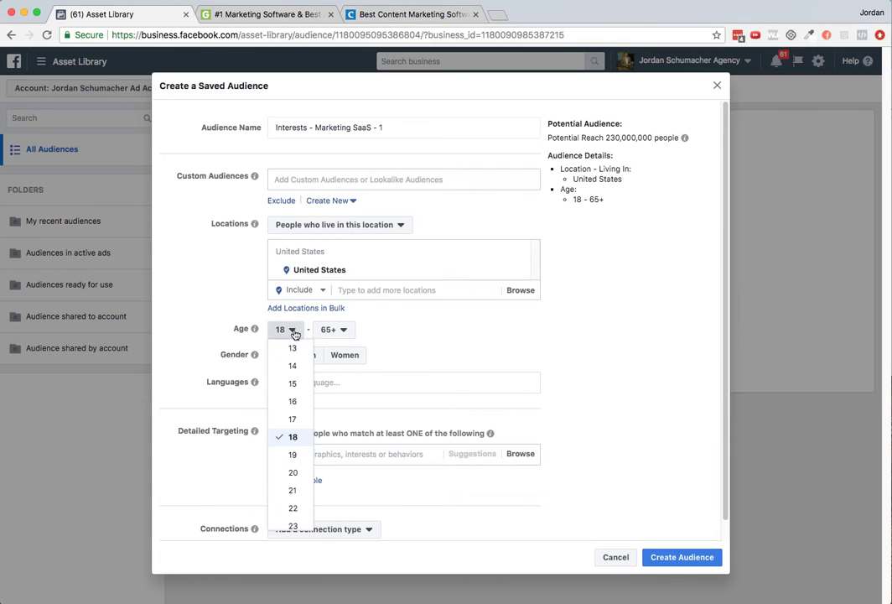
pyautogui.scroll(-1, 300, 426)
pyautogui.scroll(-2, 298, 424)
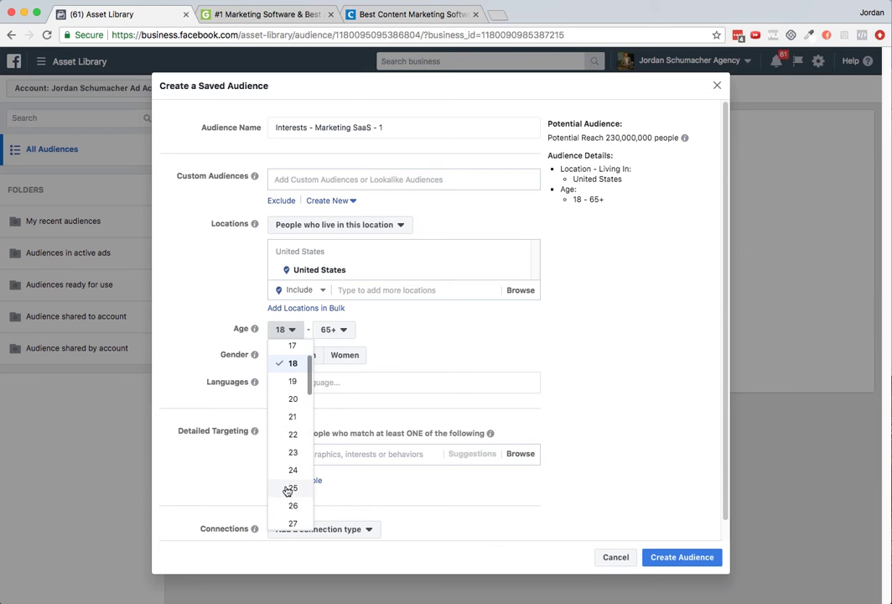
pyautogui.click(293, 485)
pyautogui.click(346, 331)
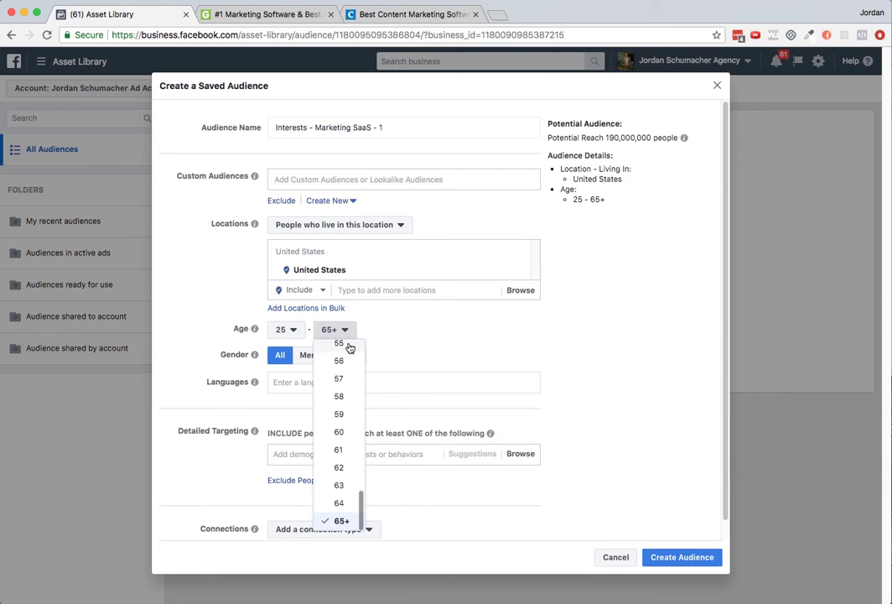
pyautogui.click(402, 350)
# Bring up the text document and move its window aside so the Software list sits beside the audience form
pyautogui.scroll(-1, 402, 350)
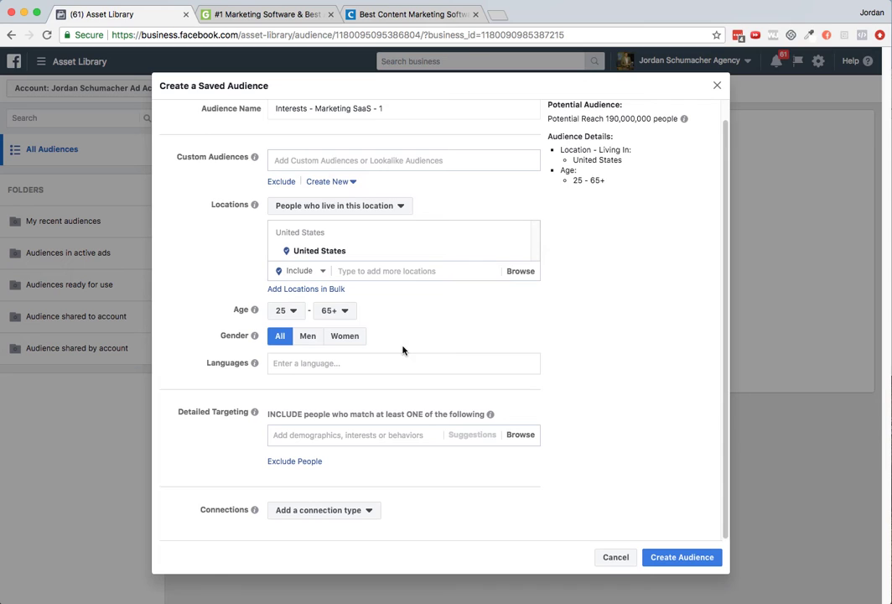
pyautogui.press('super+Tab')
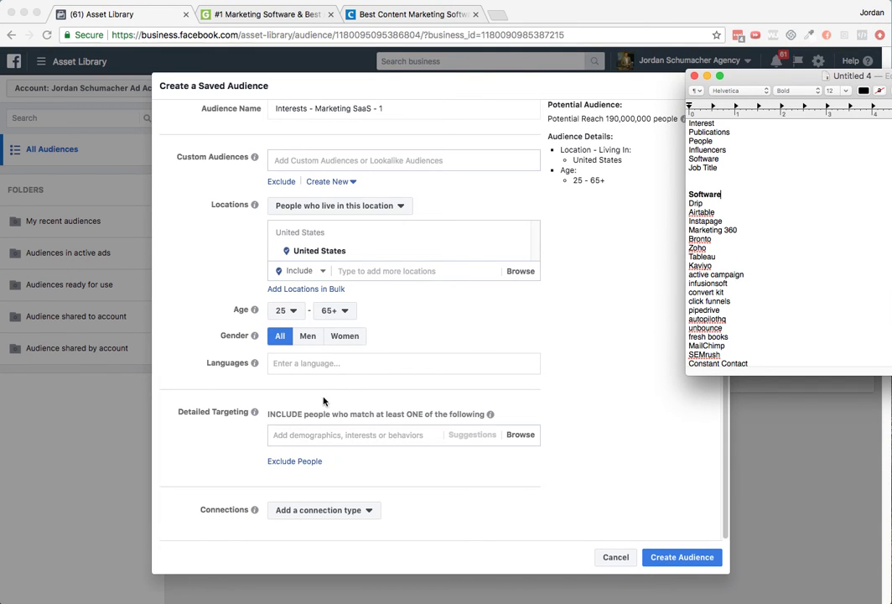
pyautogui.moveTo(727, 77); pyautogui.dragTo(793, 83)
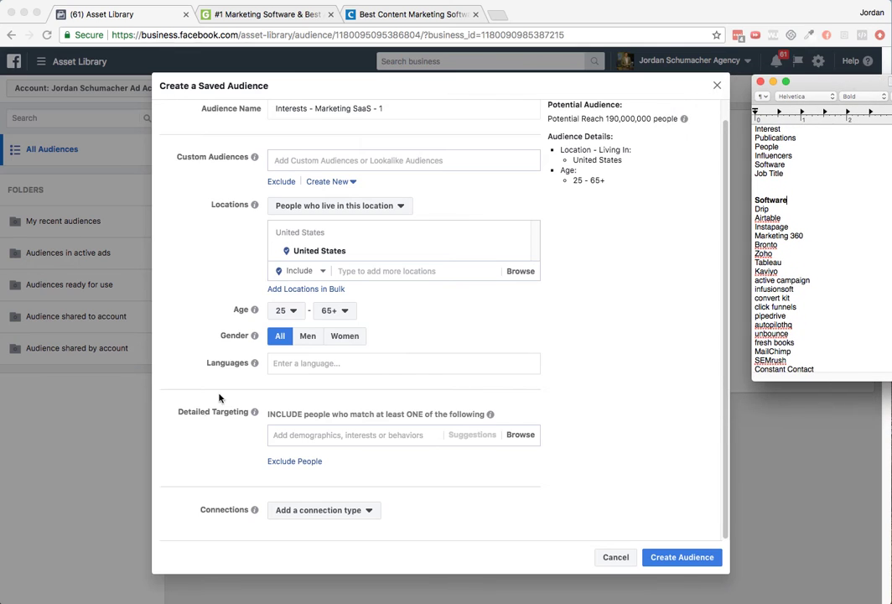
# Search the detailed targeting options for "drip" and "drip soft", and clear the search text
pyautogui.click(311, 436)
pyautogui.write('drip')
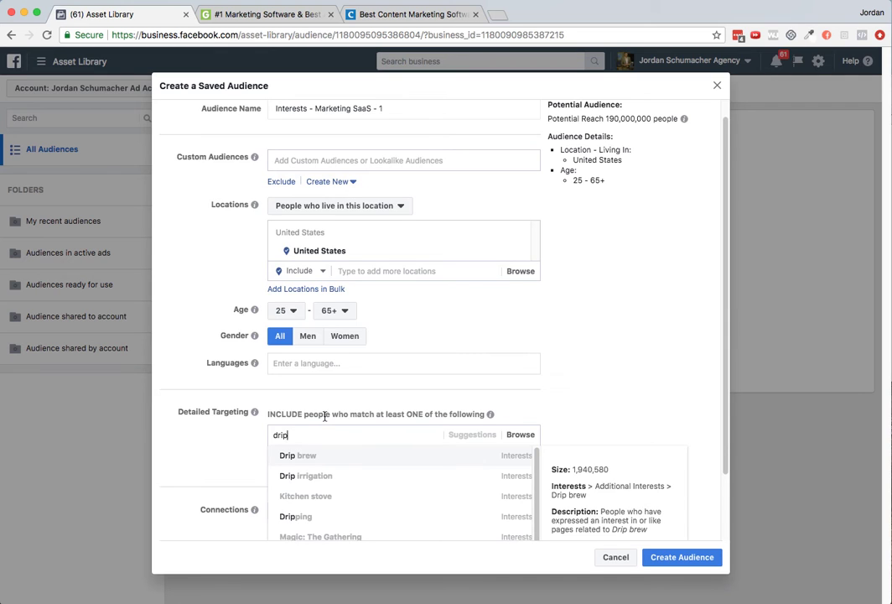
pyautogui.scroll(-2, 254, 306)
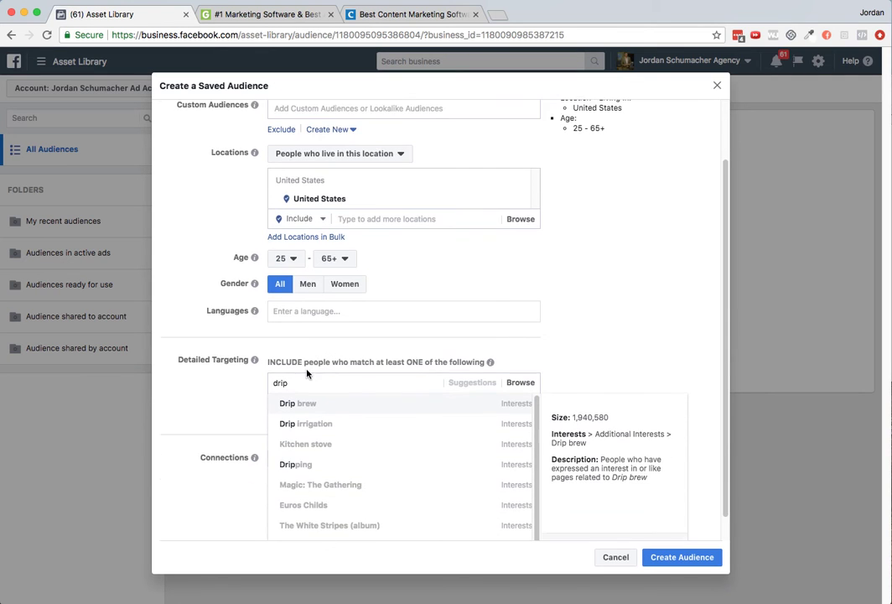
pyautogui.scroll(-1, 257, 313)
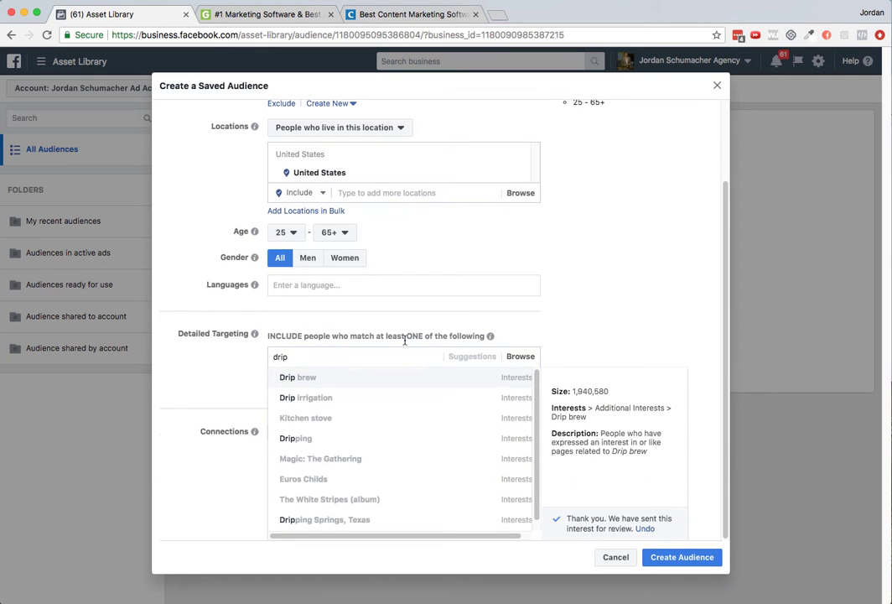
pyautogui.write('p soft')
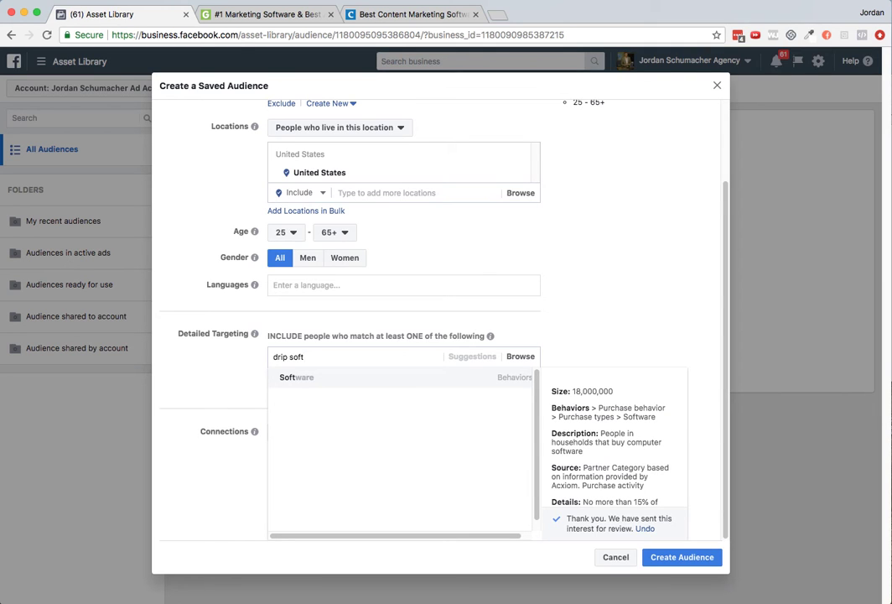
pyautogui.press('BackSpace')
pyautogui.press('BackSpace')
pyautogui.press('BackSpace')
pyautogui.press('BackSpace')
pyautogui.press('BackSpace')
pyautogui.press('BackSpace')
pyautogui.press('BackSpace')
pyautogui.press('BackSpace')
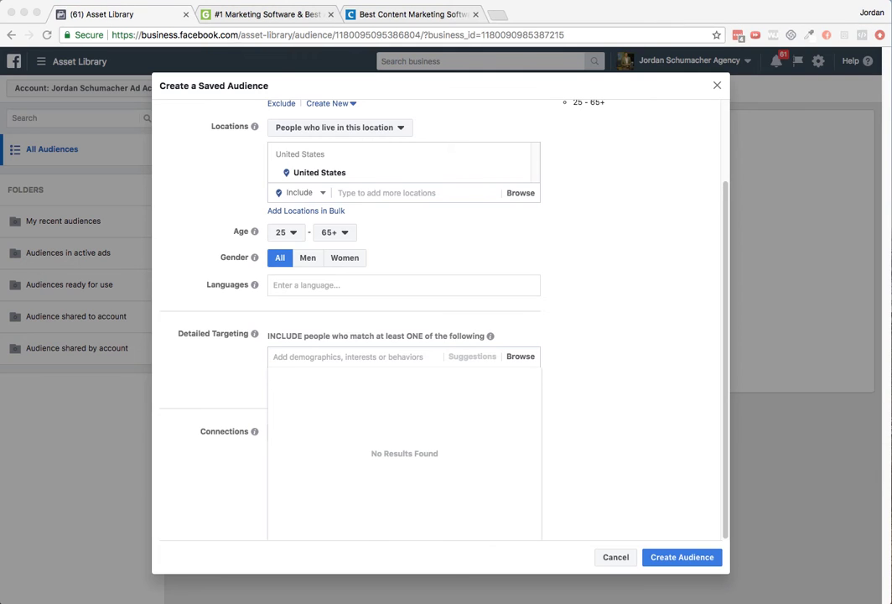
# Search the detailed targeting for "infusionsoft" and add the Infusionsoft interest
pyautogui.click(375, 357)
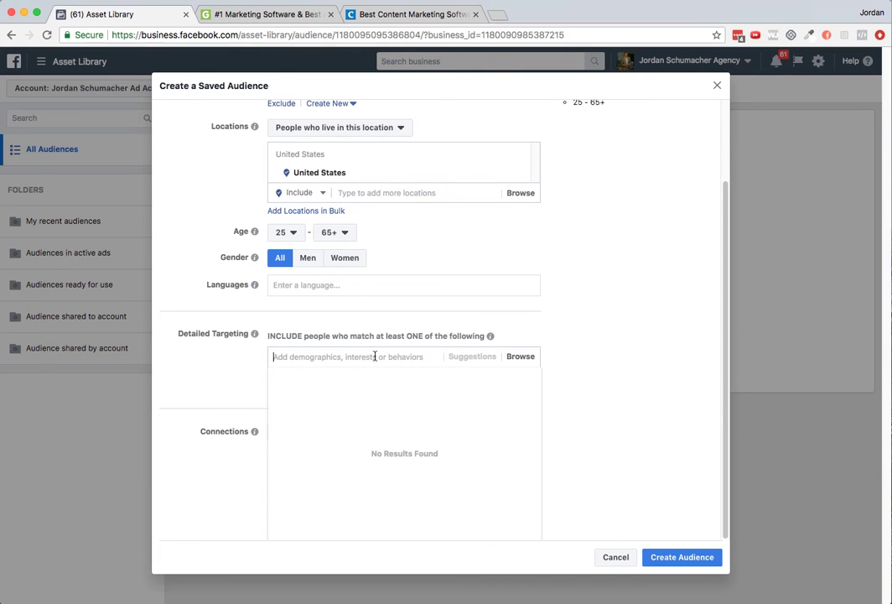
pyautogui.write('infusionsoft')
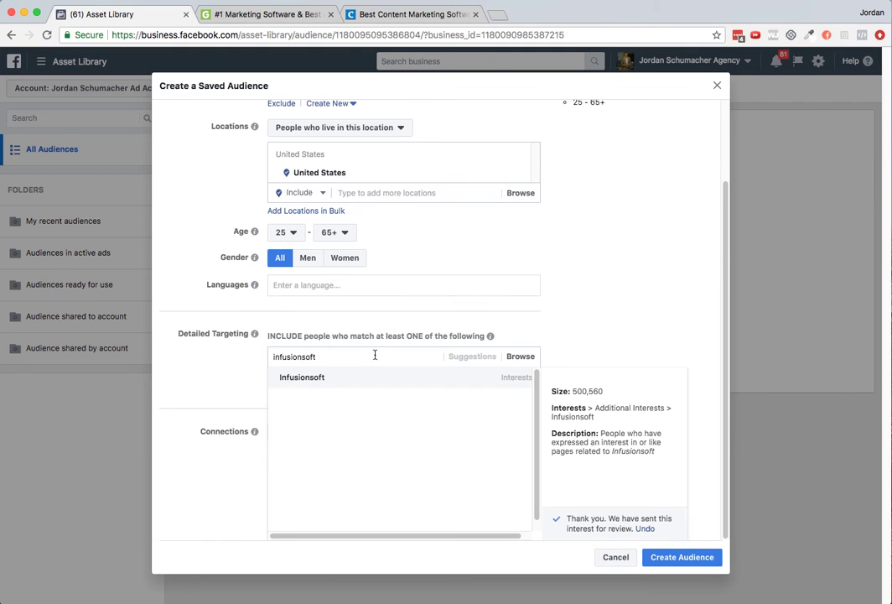
pyautogui.click(366, 382)
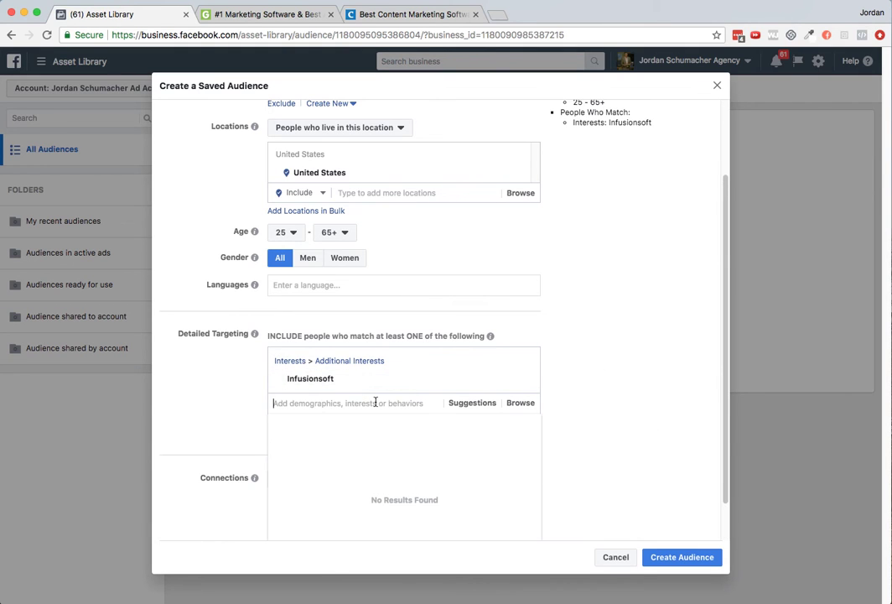
# Add the suggested interests MailChimp, Constant Contact and Unbounce to the detailed targeting, and check the audience summary
pyautogui.click(460, 406)
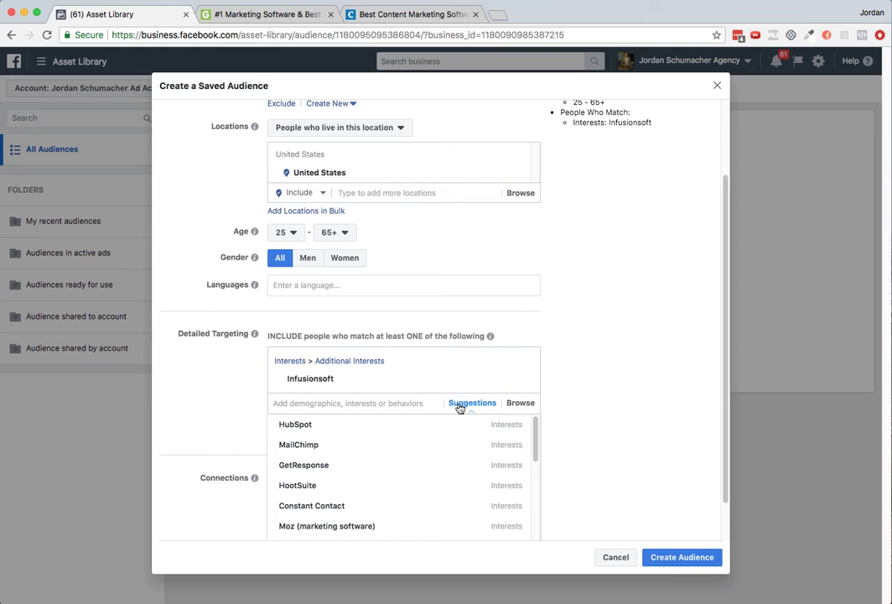
pyautogui.click(407, 452)
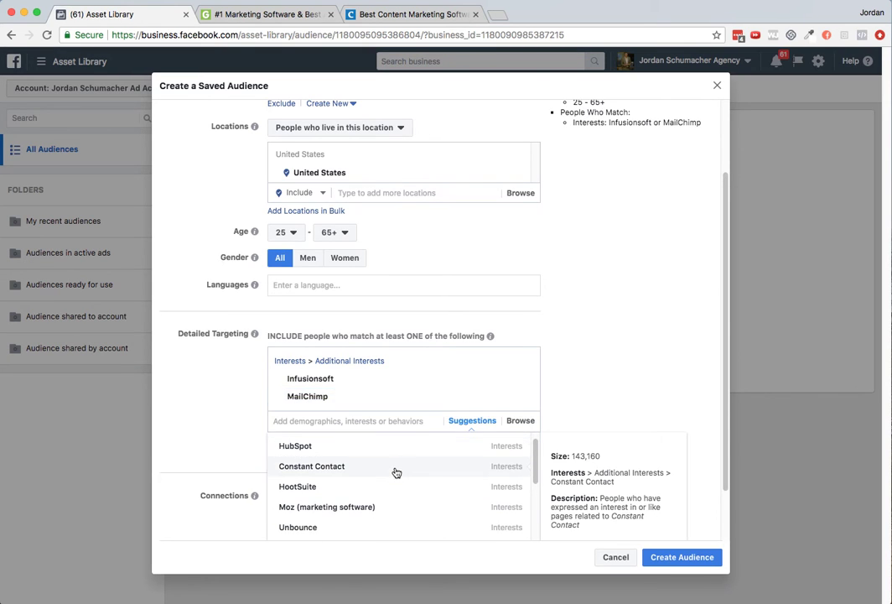
pyautogui.click(395, 471)
pyautogui.scroll(-3, 360, 485)
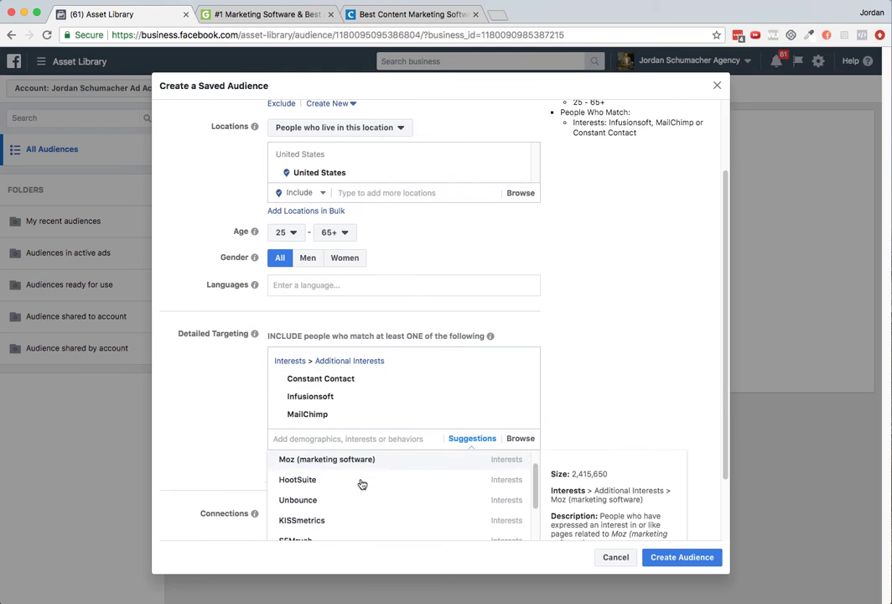
pyautogui.click(358, 478)
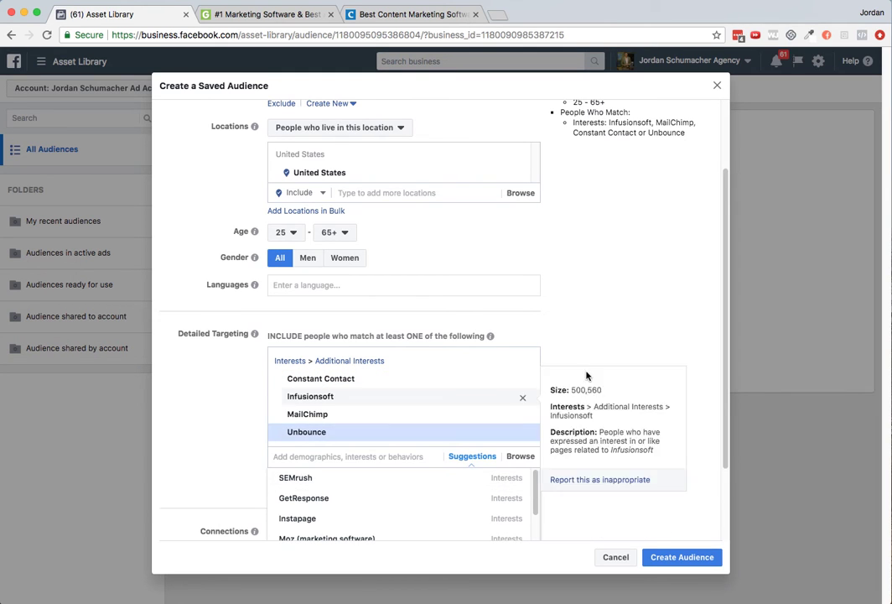
pyautogui.click(623, 330)
pyautogui.scroll(3, 624, 330)
pyautogui.scroll(-3, 623, 330)
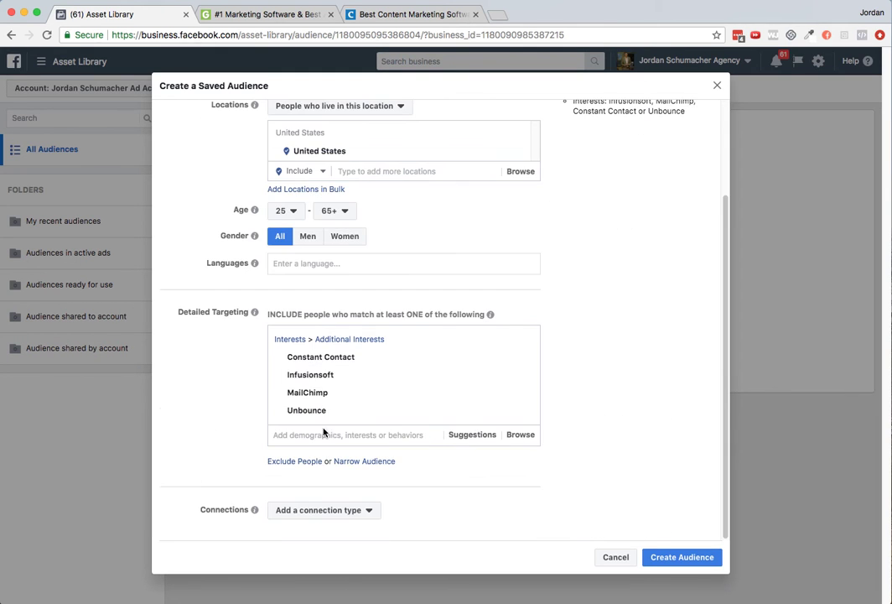
# Add Instapage, GetResponse and Marketo from the suggested interests to the detailed targeting
pyautogui.click(463, 440)
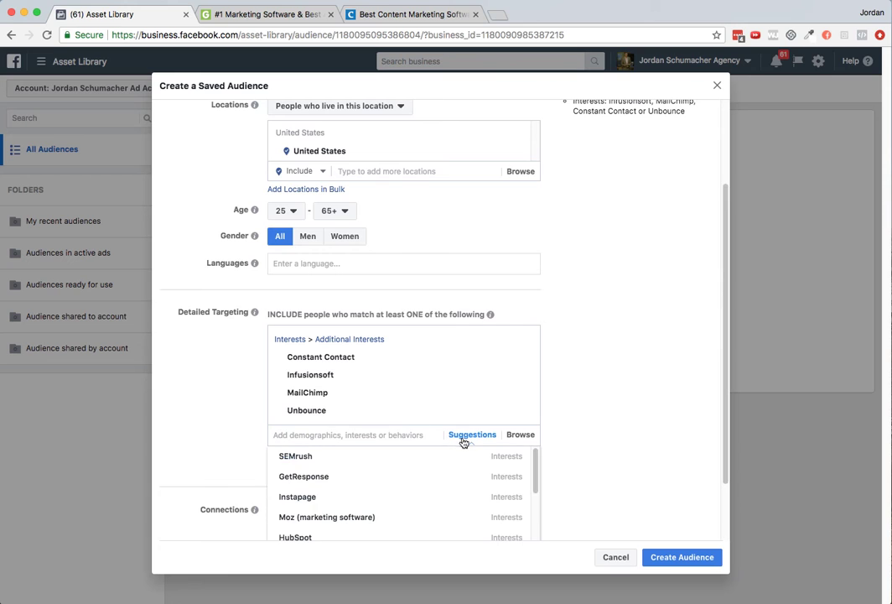
pyautogui.click(397, 498)
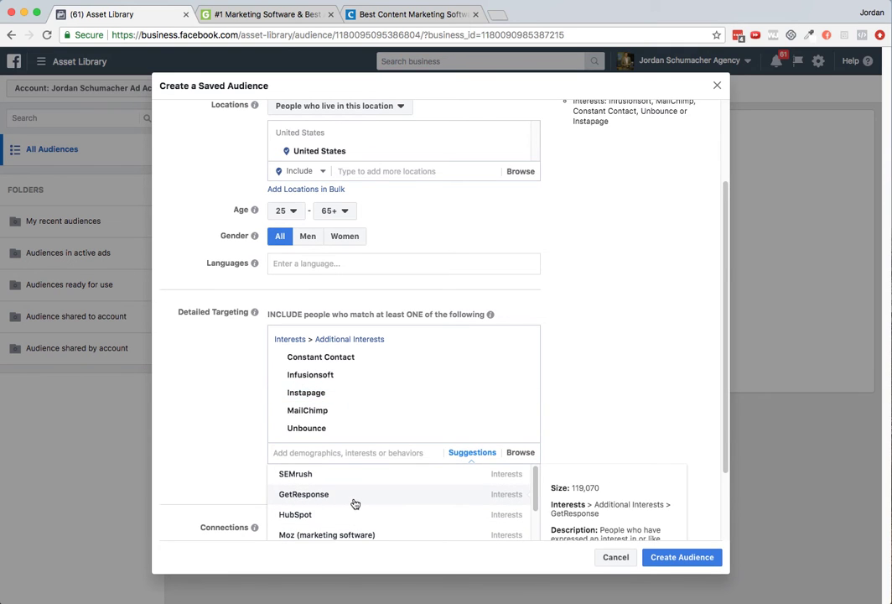
pyautogui.click(355, 503)
pyautogui.scroll(-3, 355, 502)
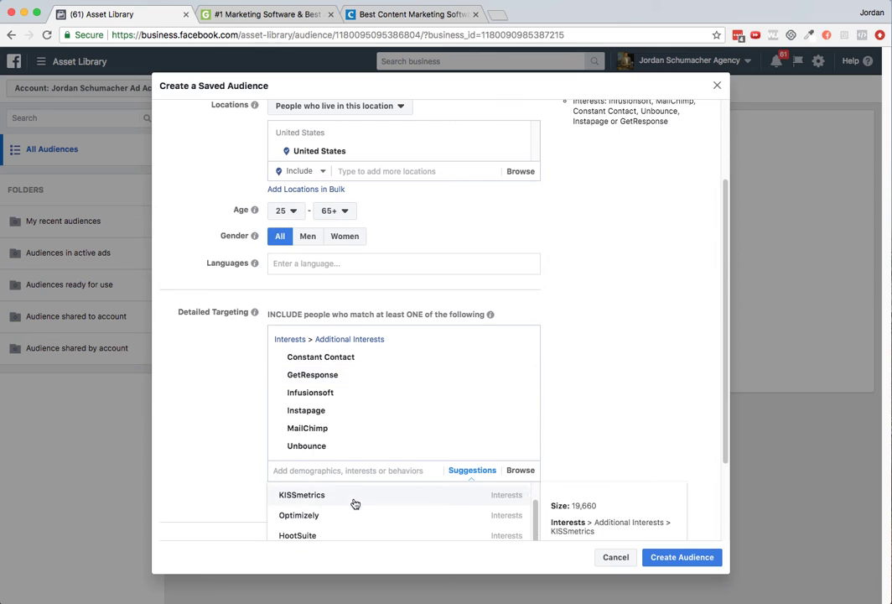
pyautogui.scroll(-3, 621, 408)
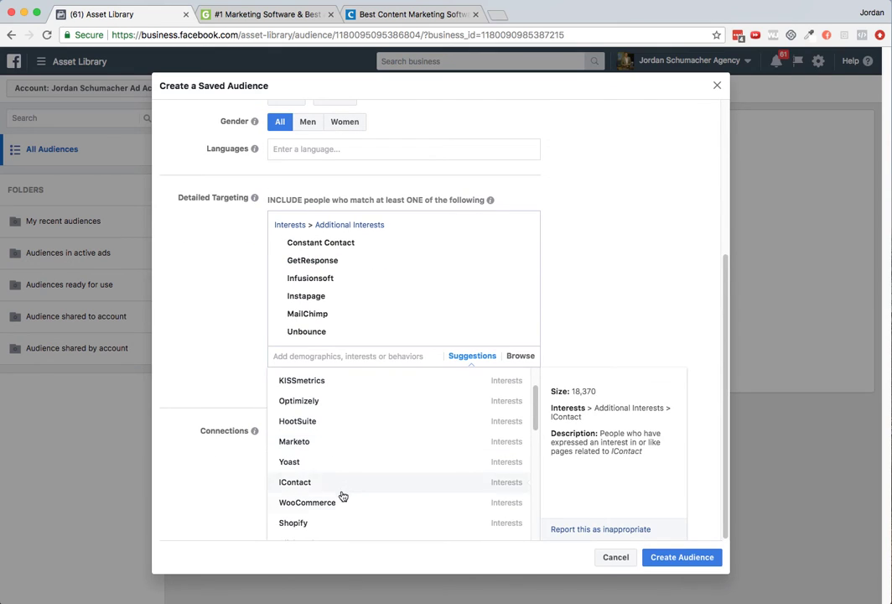
pyautogui.click(334, 442)
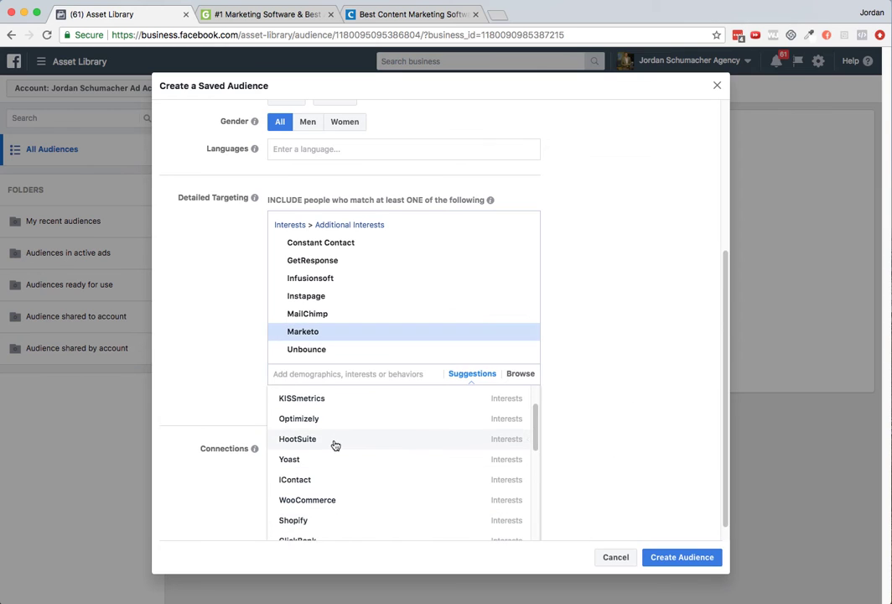
# Add the suggested interest SpyFu, look through the remaining suggestions and close the list
pyautogui.scroll(-3, 334, 447)
pyautogui.scroll(-2, 349, 490)
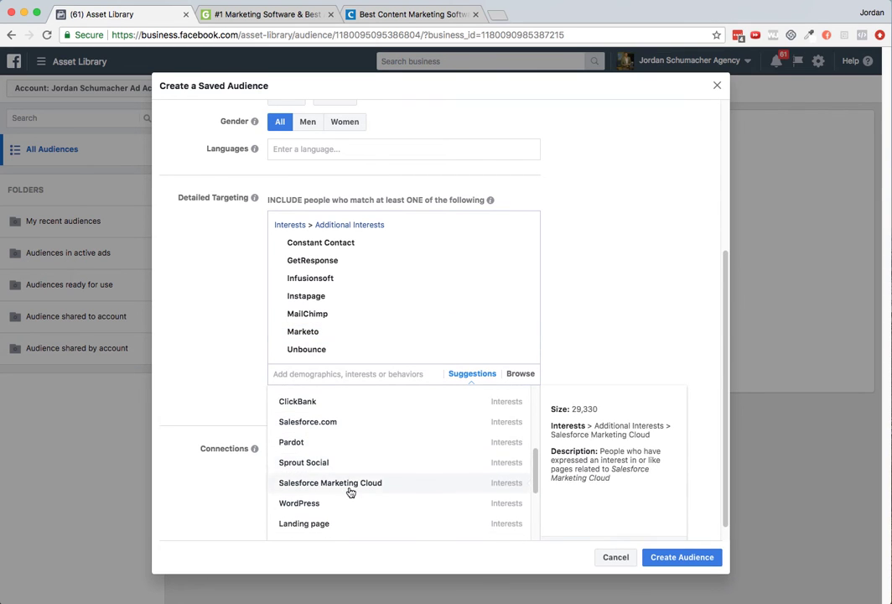
pyautogui.scroll(-1, 350, 492)
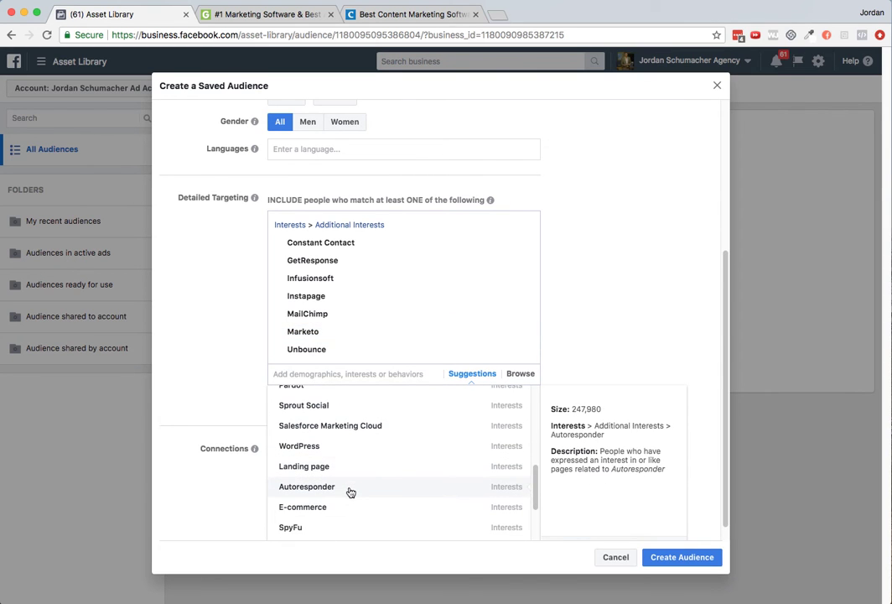
pyautogui.scroll(-2, 351, 492)
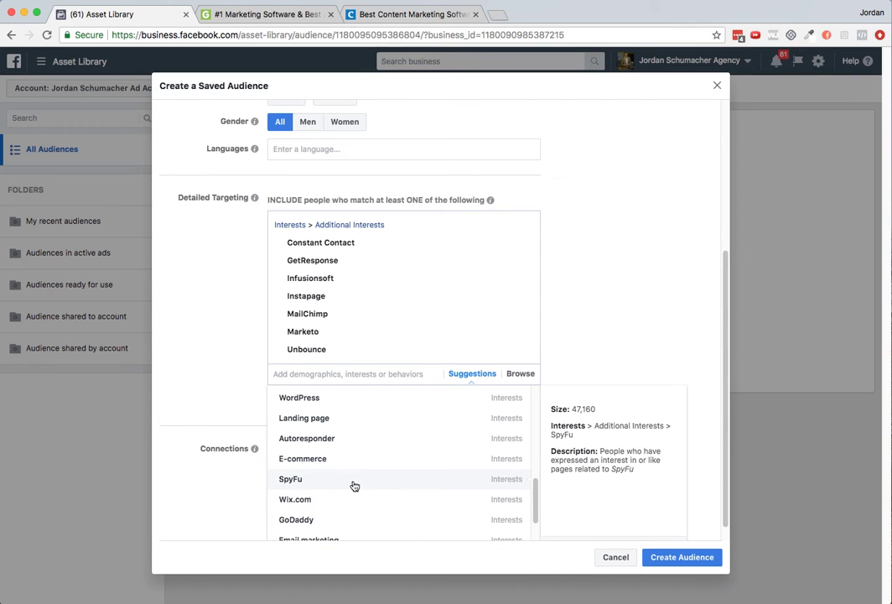
pyautogui.scroll(-1, 353, 485)
pyautogui.click(353, 474)
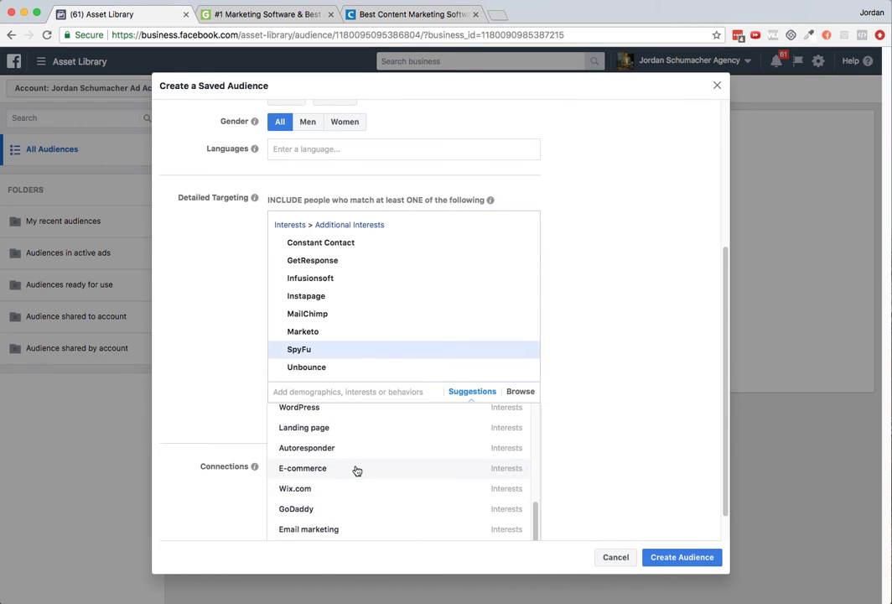
pyautogui.scroll(-5, 353, 489)
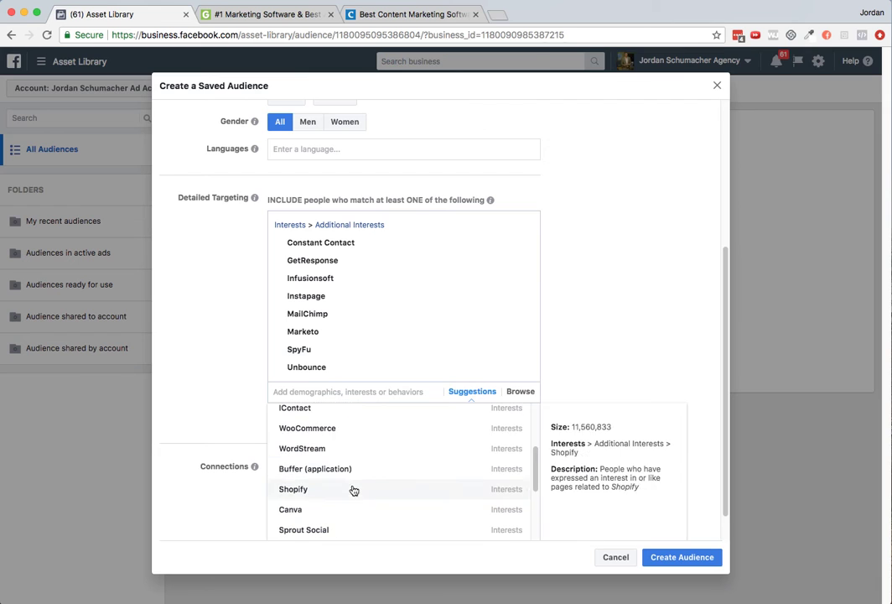
pyautogui.click(611, 409)
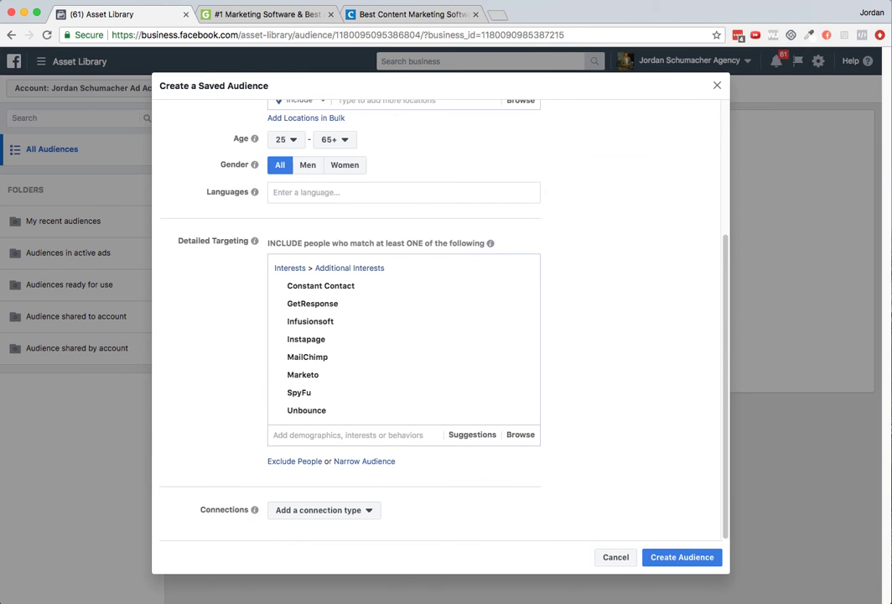
# Search the detailed targeting for "zoho", add the Zoho Office Suite interest and check the audience summary
pyautogui.scroll(5, 597, 362)
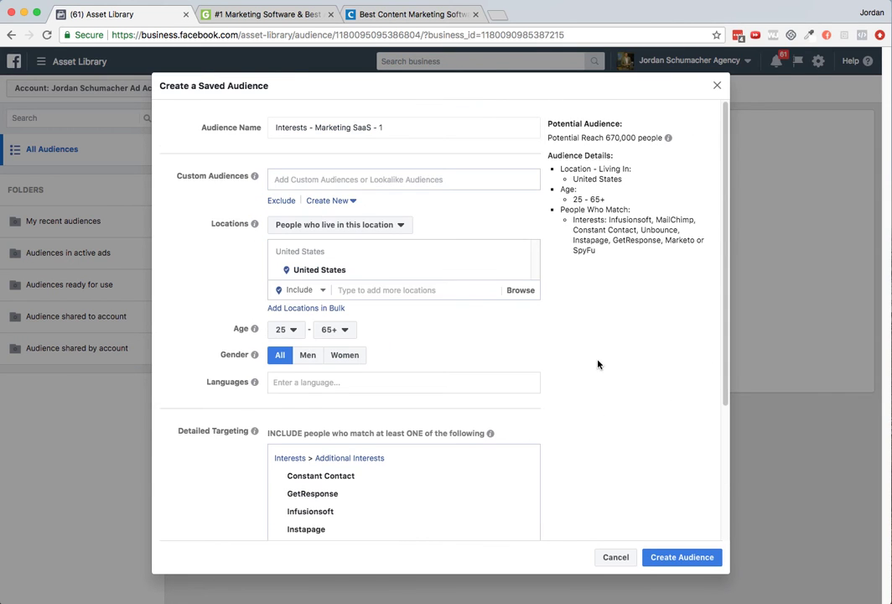
pyautogui.scroll(-5, 597, 363)
pyautogui.click(315, 434)
pyautogui.write('zoho')
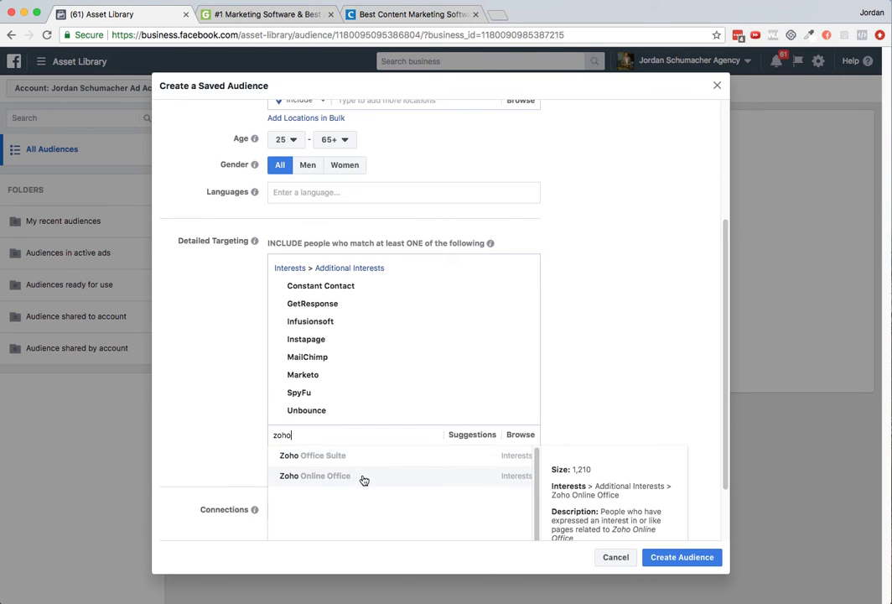
pyautogui.click(371, 464)
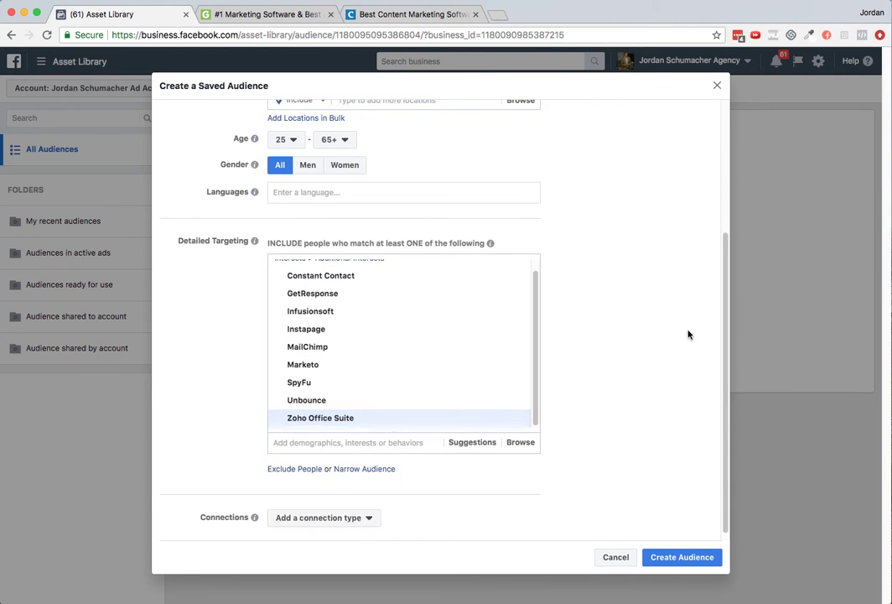
pyautogui.scroll(5, 679, 342)
pyautogui.scroll(-3, 673, 350)
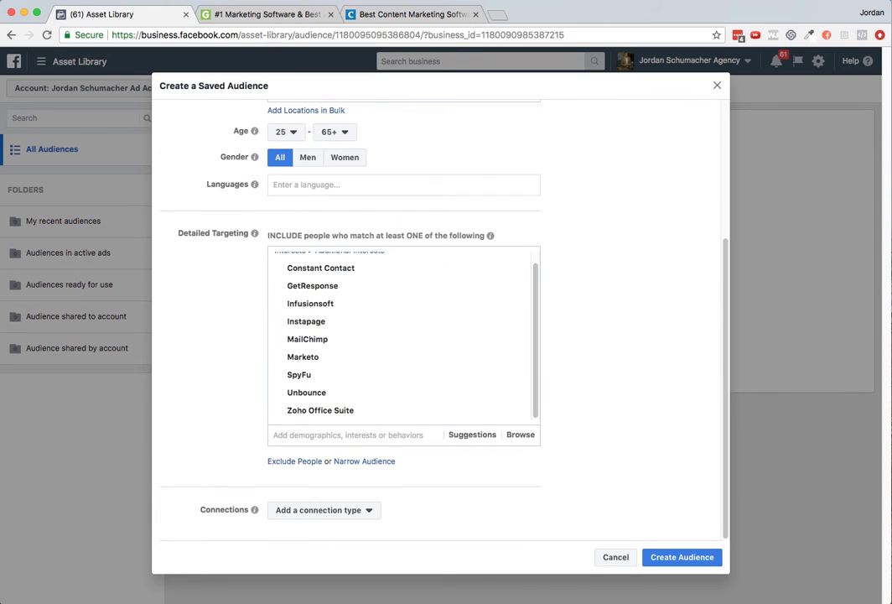
# Search the detailed targeting for "airtable" and clear the search
pyautogui.click(348, 434)
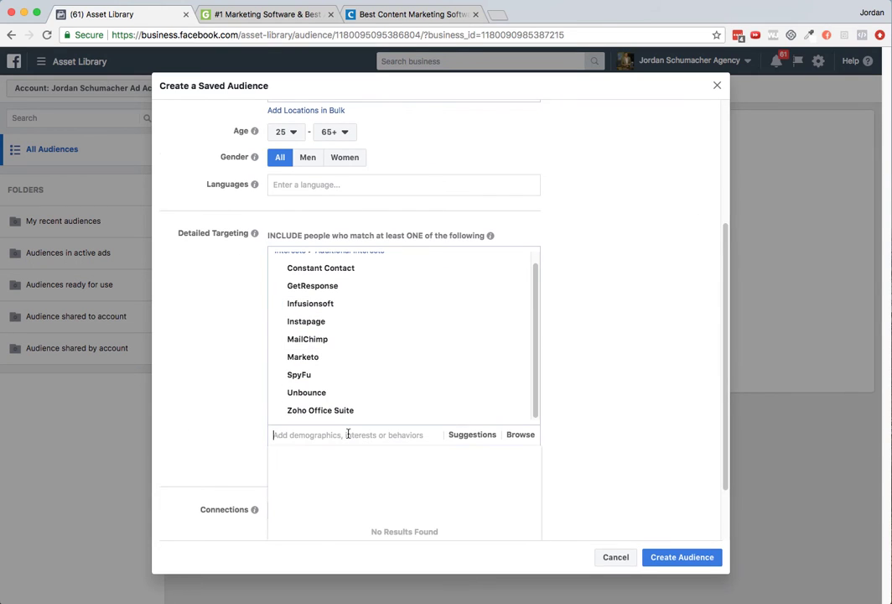
pyautogui.write('airtable')
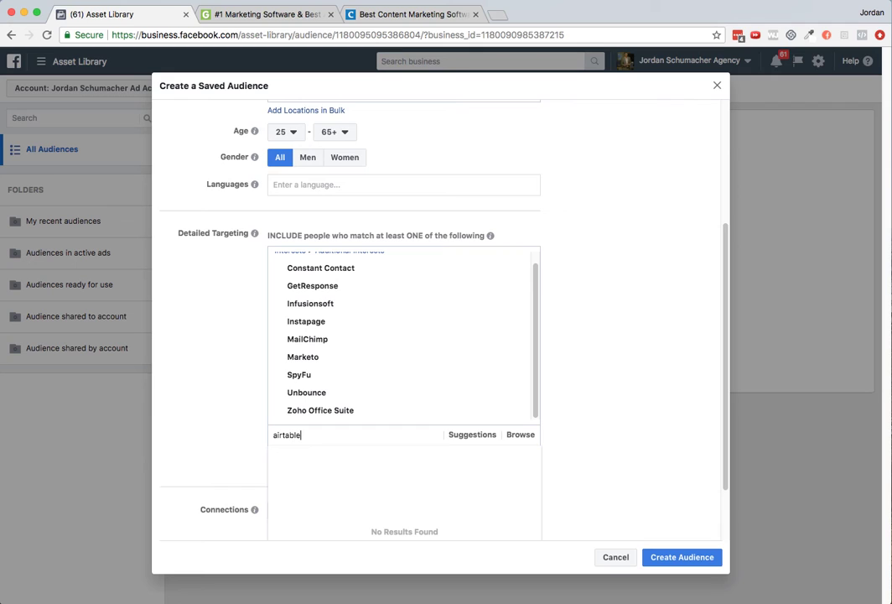
pyautogui.moveTo(345, 436); pyautogui.dragTo(257, 430)
pyautogui.press('BackSpace')
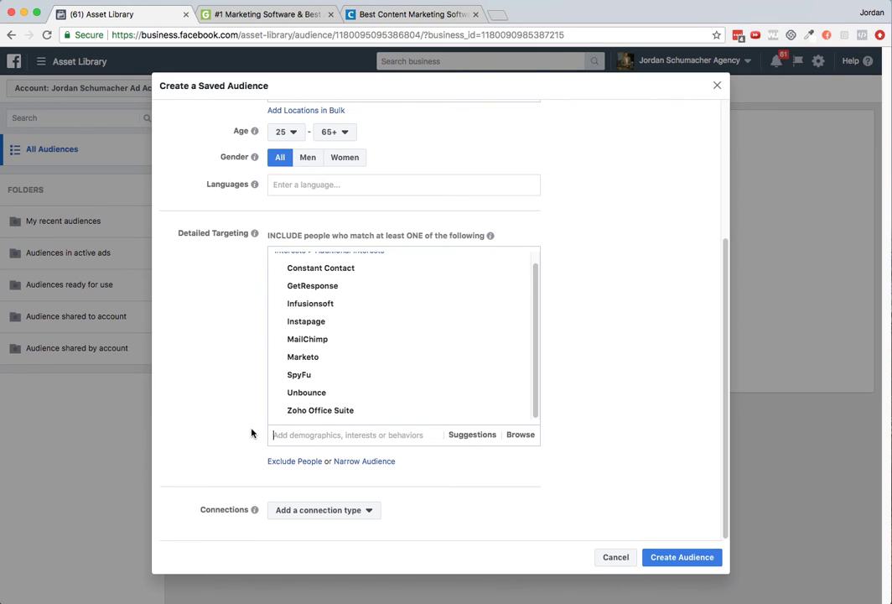
# Search the detailed targeting for "activecampaign" and for "active campaign" as two words, and clear the search
pyautogui.write('activecam')
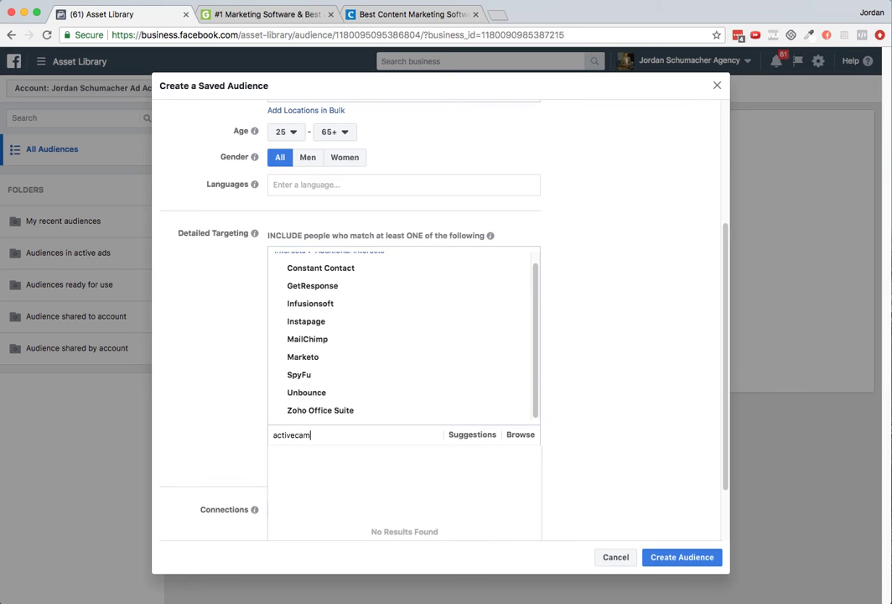
pyautogui.write('paign')
pyautogui.press('BackSpace')
pyautogui.press('BackSpace')
pyautogui.press('BackSpace')
pyautogui.press('BackSpace')
pyautogui.press('BackSpace')
pyautogui.write('campaig')
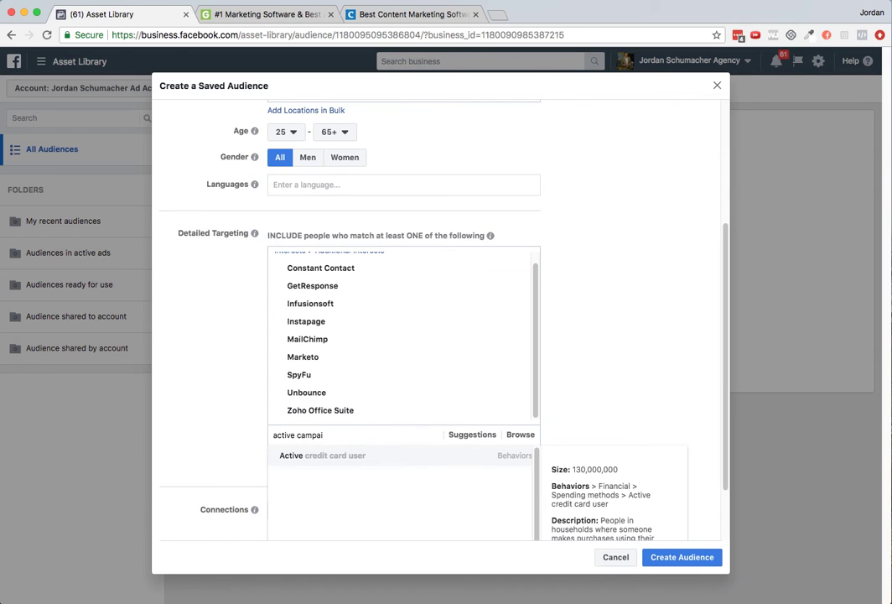
pyautogui.press('BackSpace')
pyautogui.press('BackSpace')
pyautogui.press('BackSpace')
pyautogui.press('BackSpace')
pyautogui.press('BackSpace')
pyautogui.press('BackSpace')
pyautogui.press('BackSpace')
pyautogui.press('BackSpace')
pyautogui.press('BackSpace')
pyautogui.press('BackSpace')
pyautogui.press('BackSpace')
pyautogui.press('BackSpace')
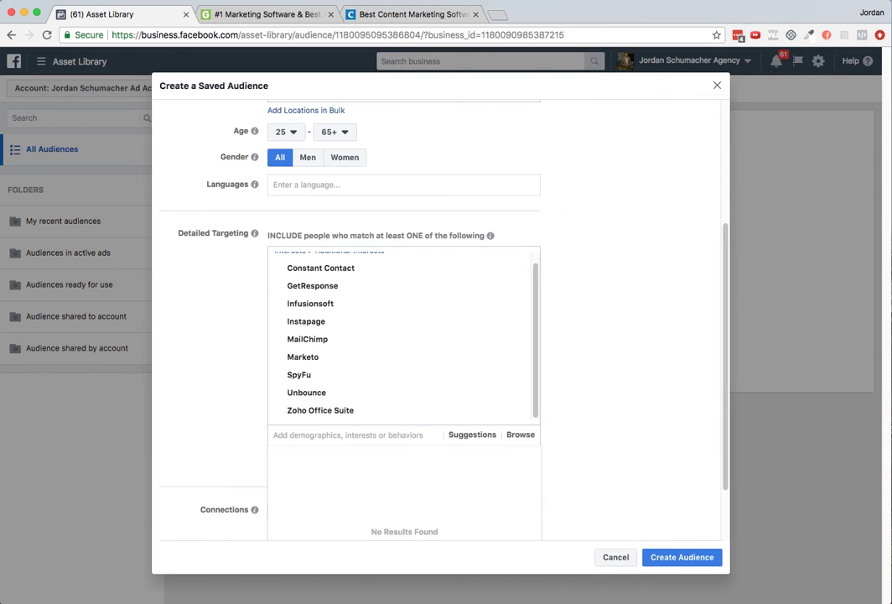
# Search the detailed targeting for "clickfunnels" and clear the search
pyautogui.write('clickfunnels')
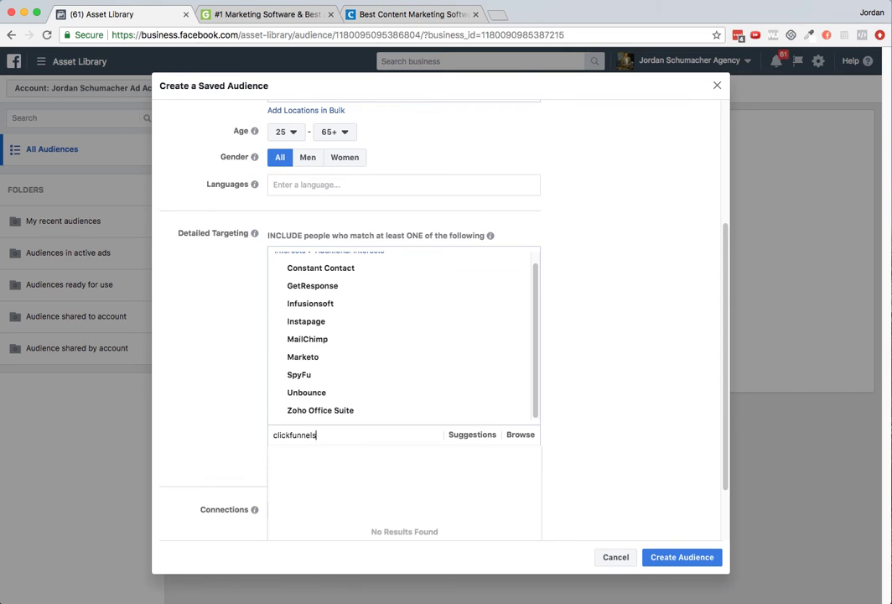
pyautogui.press('BackSpace')
pyautogui.press('BackSpace')
pyautogui.press('BackSpace')
pyautogui.press('BackSpace')
pyautogui.press('BackSpace')
pyautogui.press('BackSpace')
pyautogui.press('BackSpace')
pyautogui.press('BackSpace')
pyautogui.press('BackSpace')
pyautogui.press('BackSpace')
pyautogui.press('BackSpace')
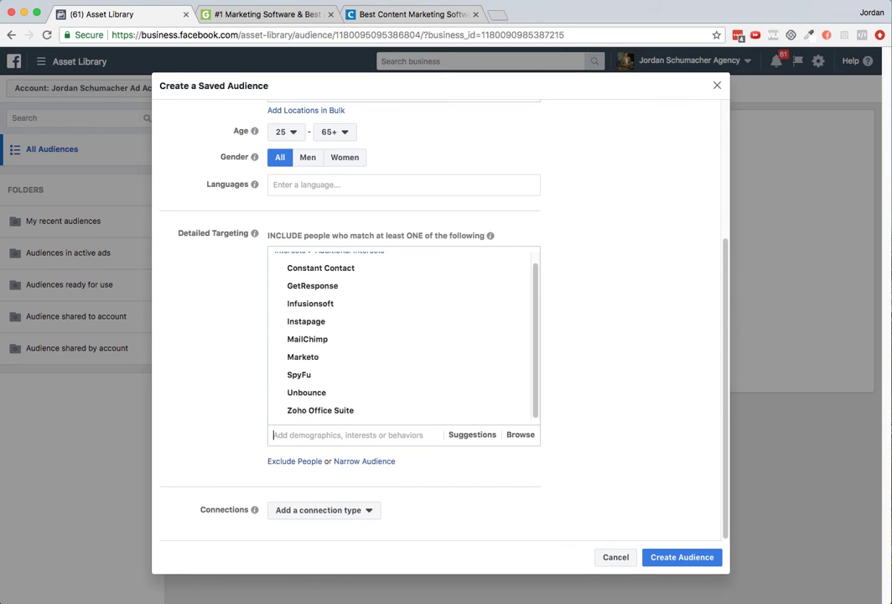
# Search the detailed targeting for "convertkit" and clear the search
pyautogui.write('cont')
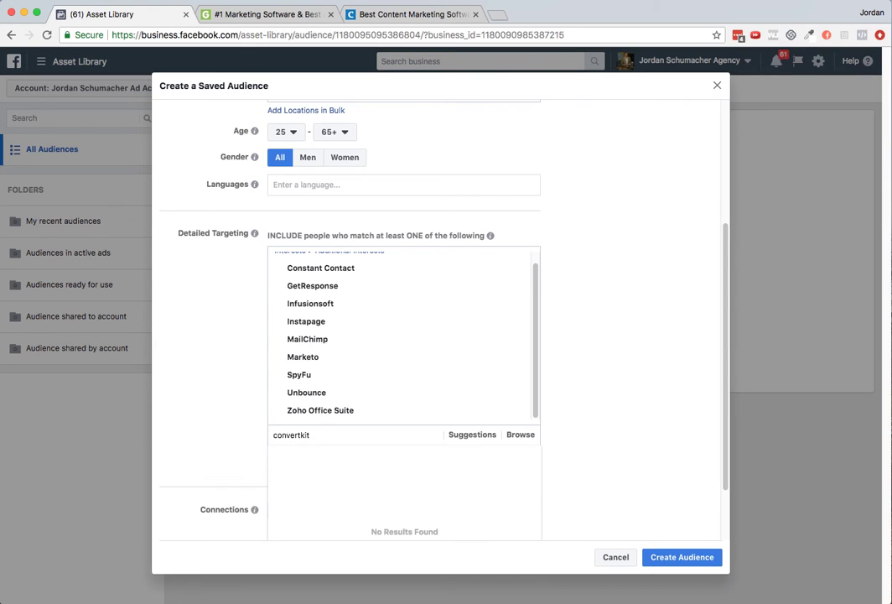
pyautogui.press('BackSpace')
pyautogui.press('BackSpace')
pyautogui.press('BackSpace')
pyautogui.press('BackSpace')
pyautogui.press('BackSpace')
pyautogui.press('BackSpace')
pyautogui.press('BackSpace')
pyautogui.press('BackSpace')
# Search the detailed targeting for "freshbook" and clear the search
pyautogui.write('freshbook')
pyautogui.press('BackSpace')
pyautogui.press('BackSpace')
pyautogui.press('BackSpace')
pyautogui.press('BackSpace')
pyautogui.press('BackSpace')
pyautogui.press('BackSpace')
pyautogui.press('BackSpace')
pyautogui.press('BackSpace')
pyautogui.press('BackSpace')
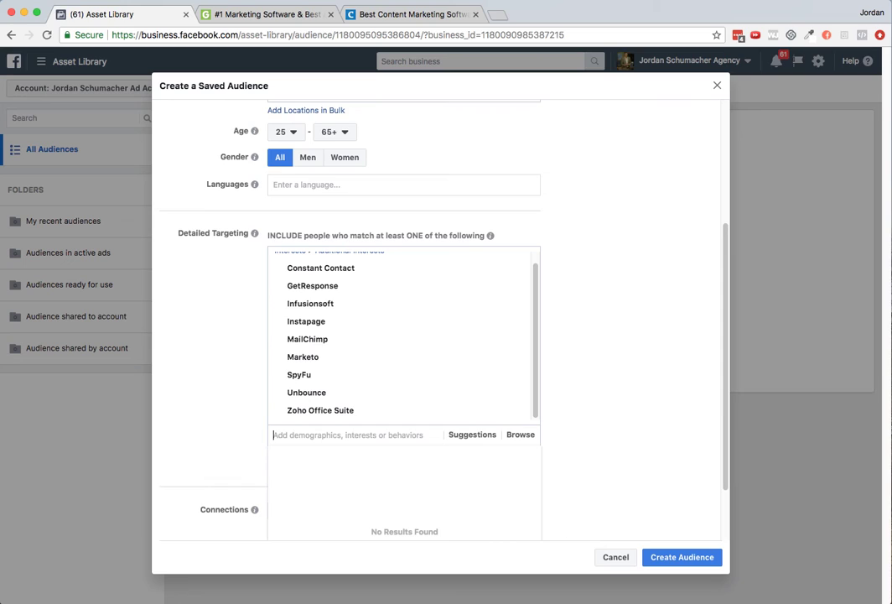
# Search the detailed targeting for "shopify" and clear the search
pyautogui.click(316, 435)
pyautogui.write('shop')
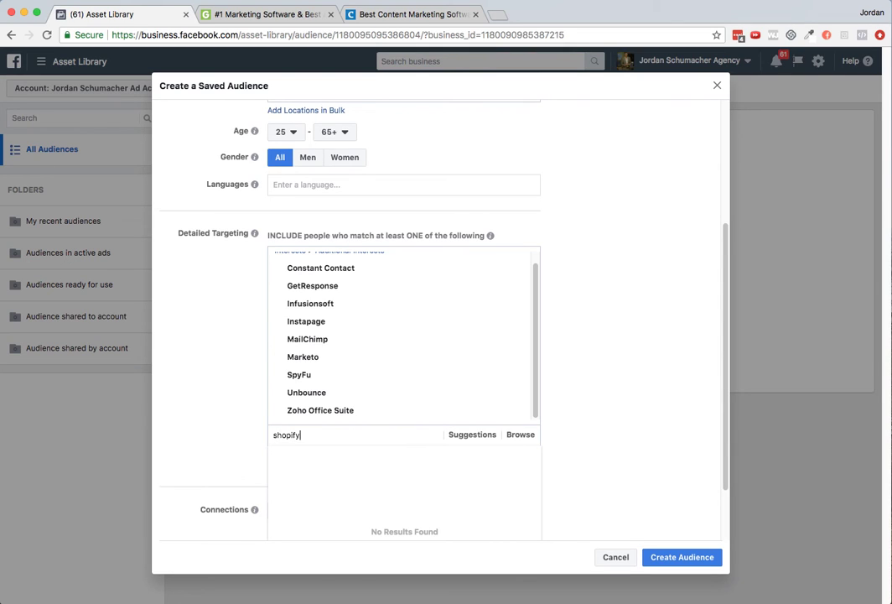
pyautogui.write('ify')
pyautogui.press('BackSpace')
pyautogui.press('BackSpace')
pyautogui.press('BackSpace')
pyautogui.press('BackSpace')
pyautogui.press('BackSpace')
pyautogui.press('BackSpace')
pyautogui.press('BackSpace')
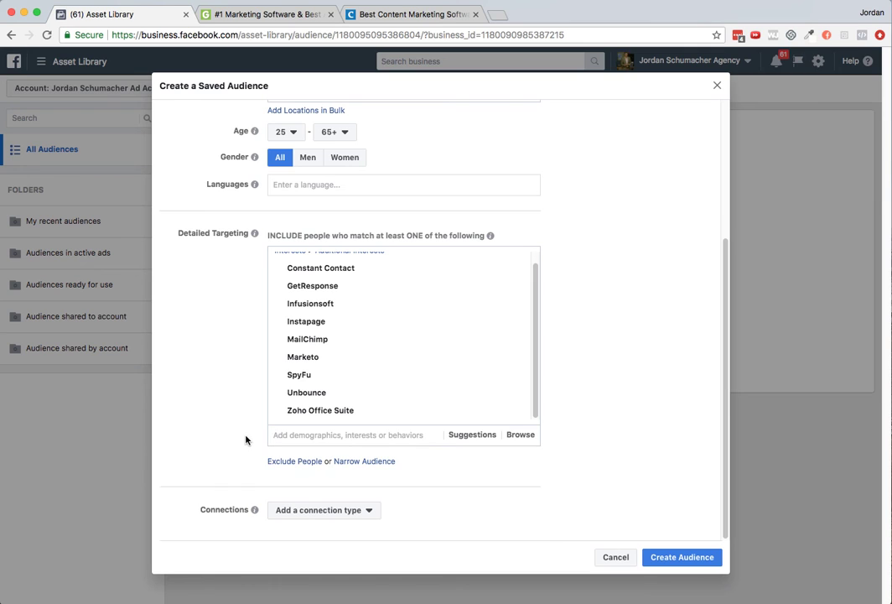
# Narrow the audience by adding a second condition that people must also match
pyautogui.click(374, 460)
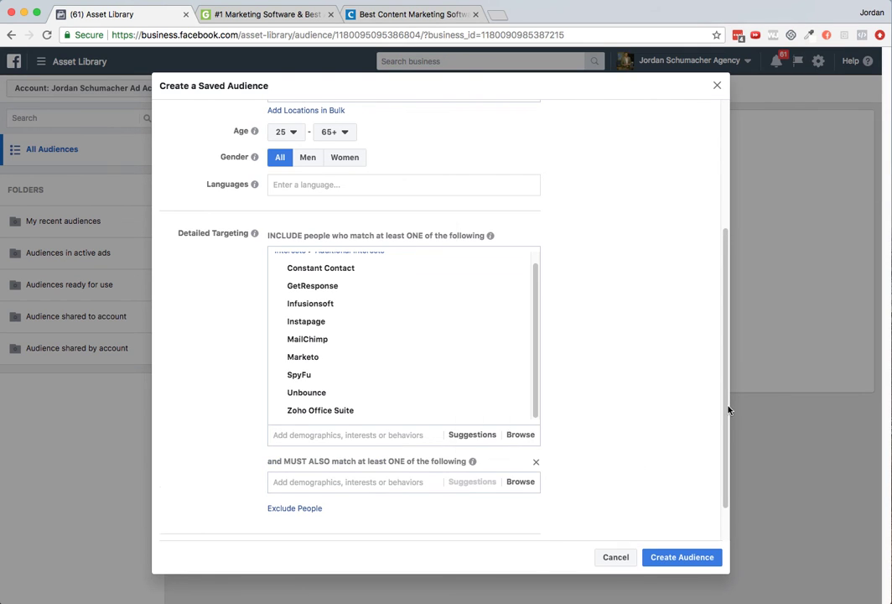
pyautogui.scroll(-1, 721, 441)
pyautogui.scroll(-2, 721, 441)
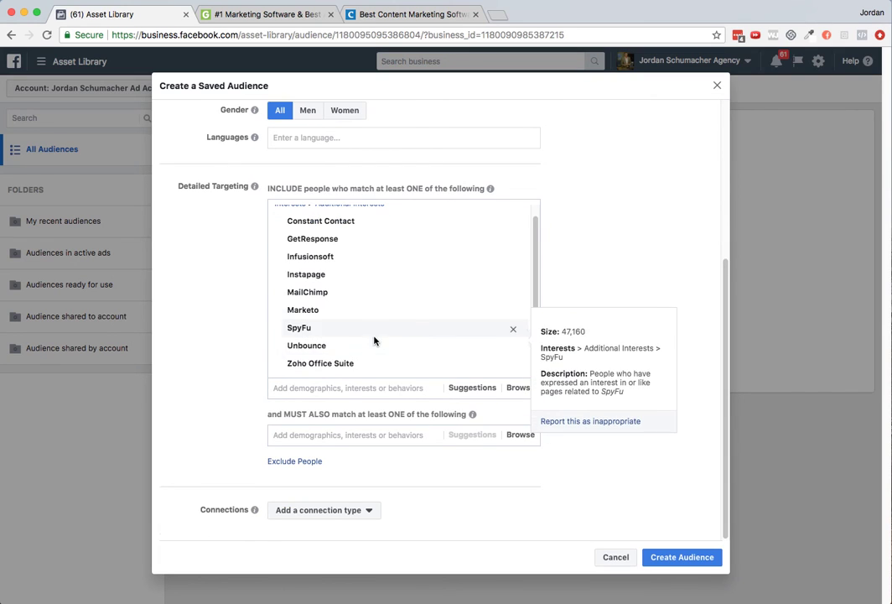
# Search the must-also-match condition for "facebook advert", add the Facebook Page admins behavior and check the audience summary
pyautogui.click(323, 433)
pyautogui.write('facebo')
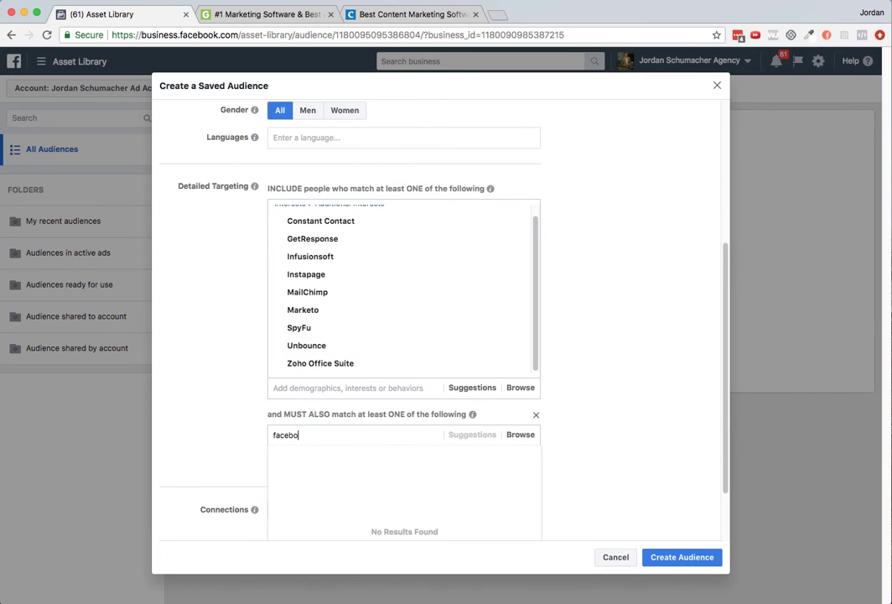
pyautogui.write('ok advert')
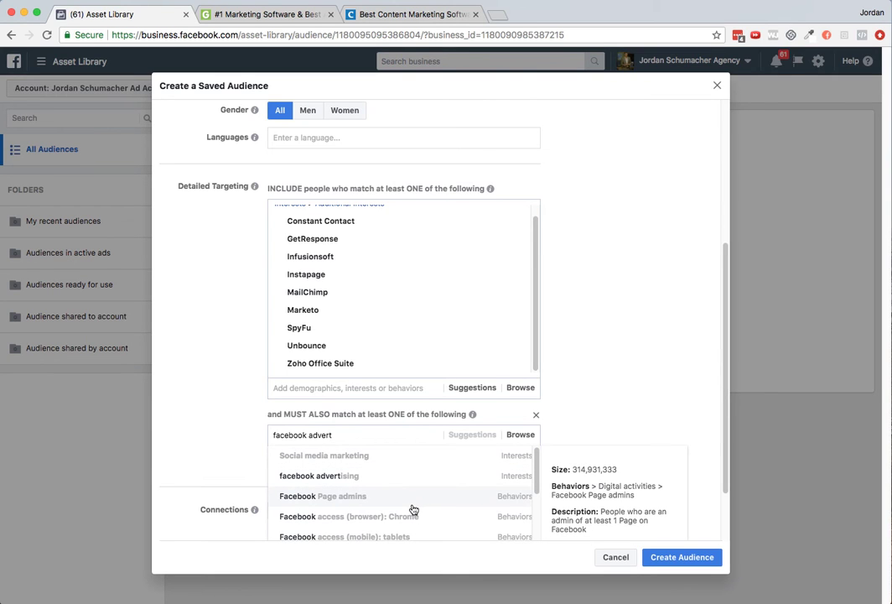
pyautogui.scroll(-5, 424, 520)
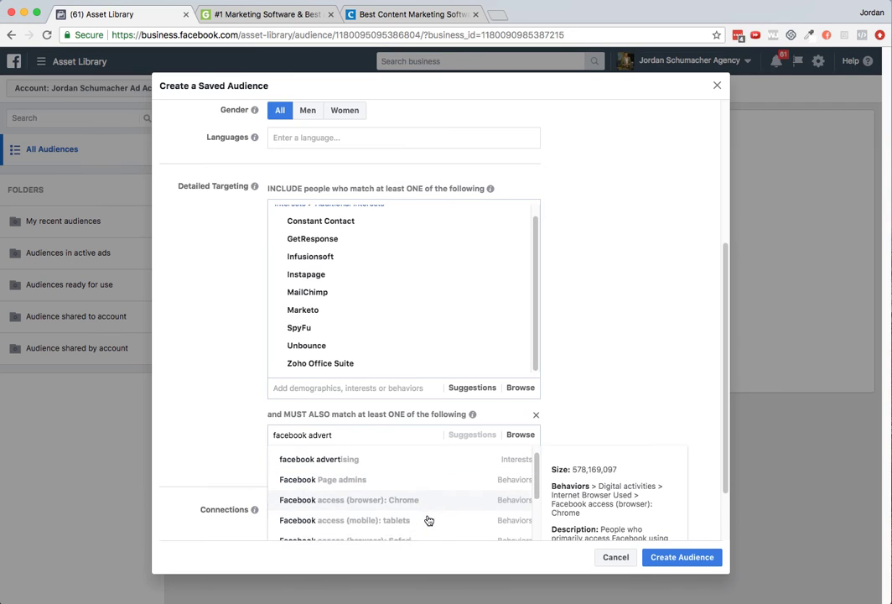
pyautogui.scroll(-2, 428, 520)
pyautogui.scroll(2, 428, 520)
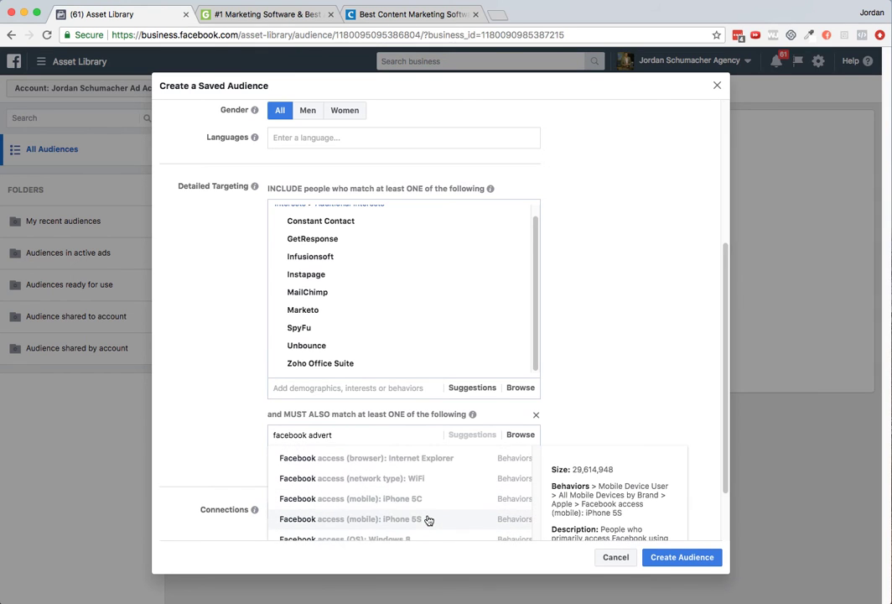
pyautogui.scroll(5, 428, 519)
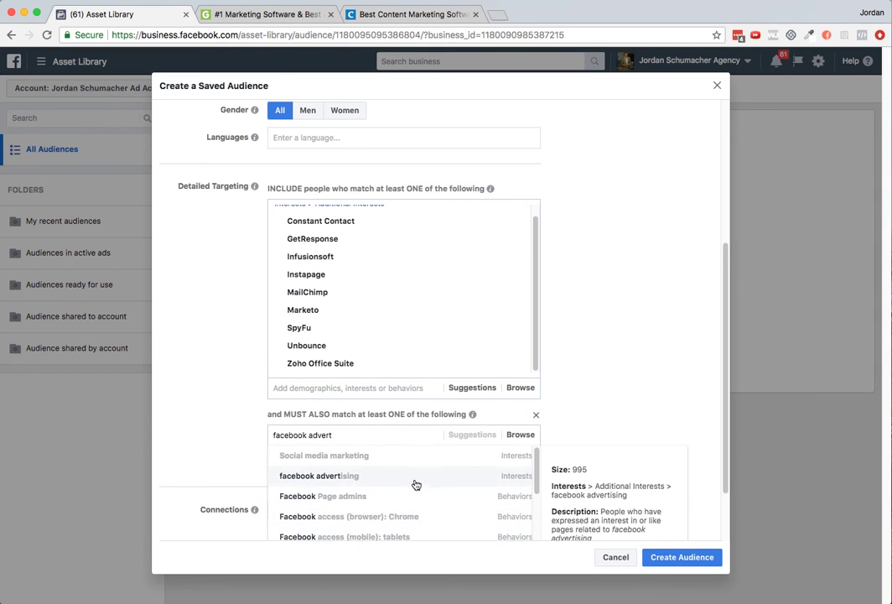
pyautogui.click(416, 498)
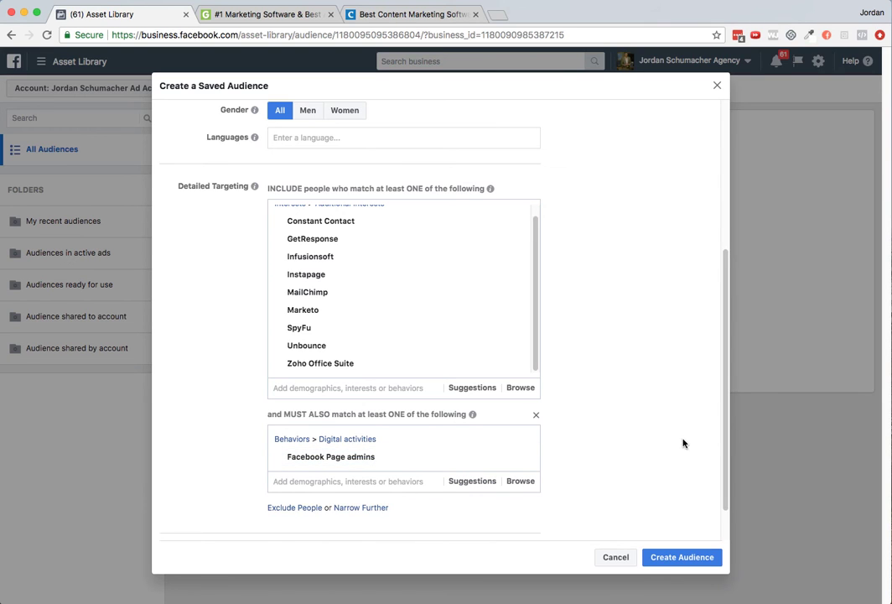
pyautogui.scroll(5, 686, 439)
pyautogui.scroll(-4, 688, 437)
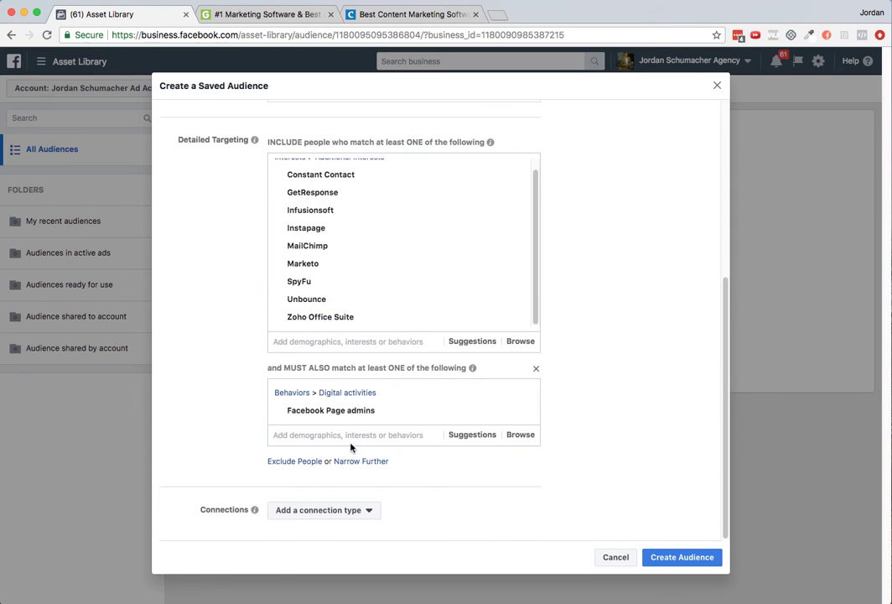
# Remove Facebook Page admins from the must-also-match condition and check the potential reach
pyautogui.moveTo(510, 418)
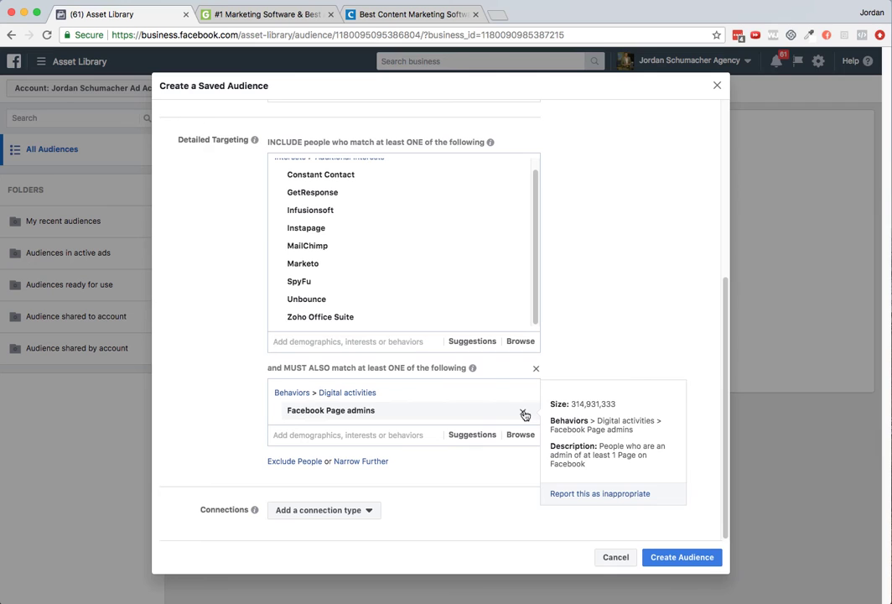
pyautogui.click(524, 414)
pyautogui.scroll(5, 584, 373)
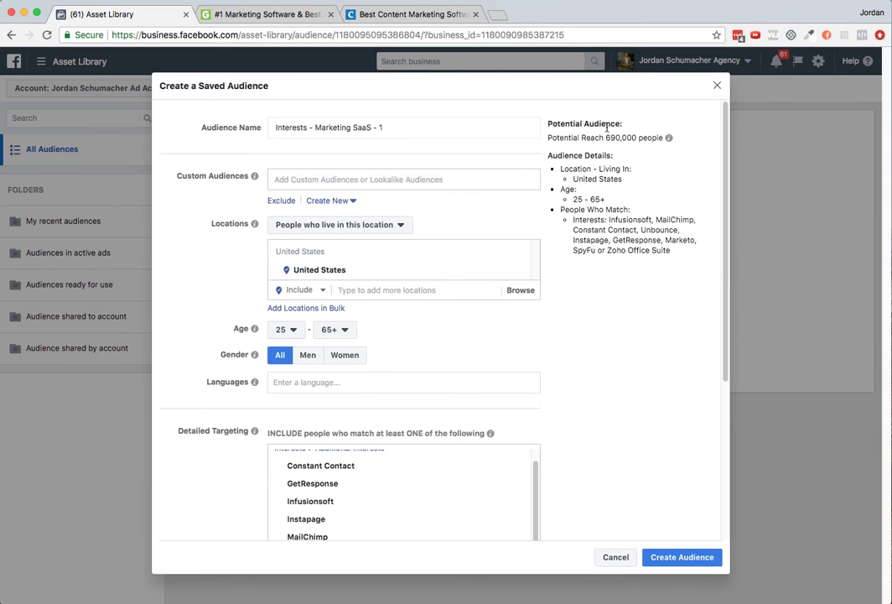
pyautogui.scroll(-3, 584, 289)
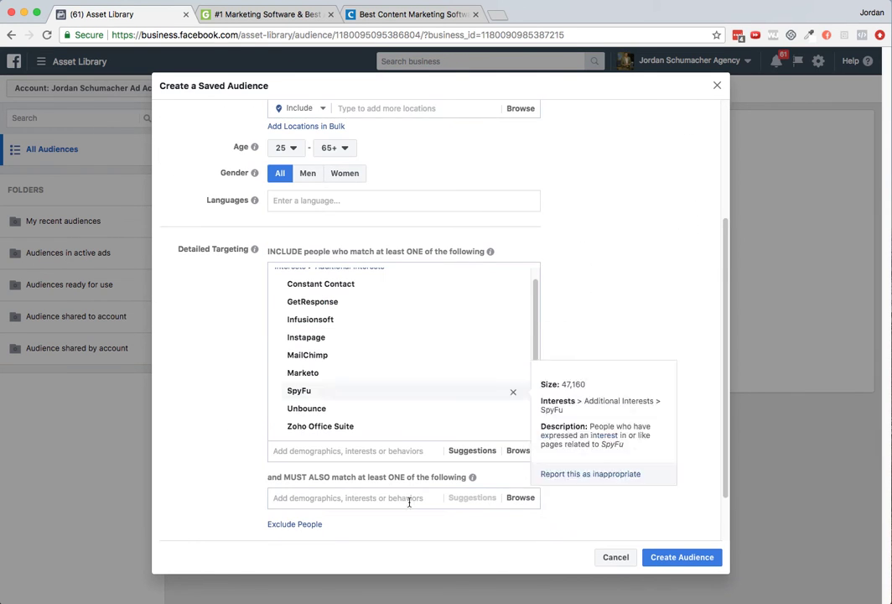
pyautogui.click(367, 497)
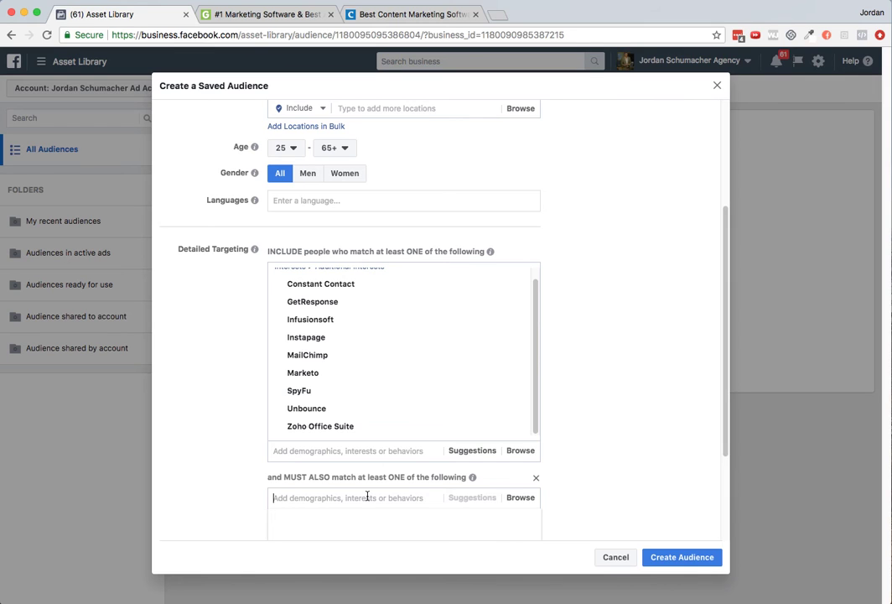
pyautogui.scroll(1, 345, 391)
pyautogui.scroll(-1, 345, 391)
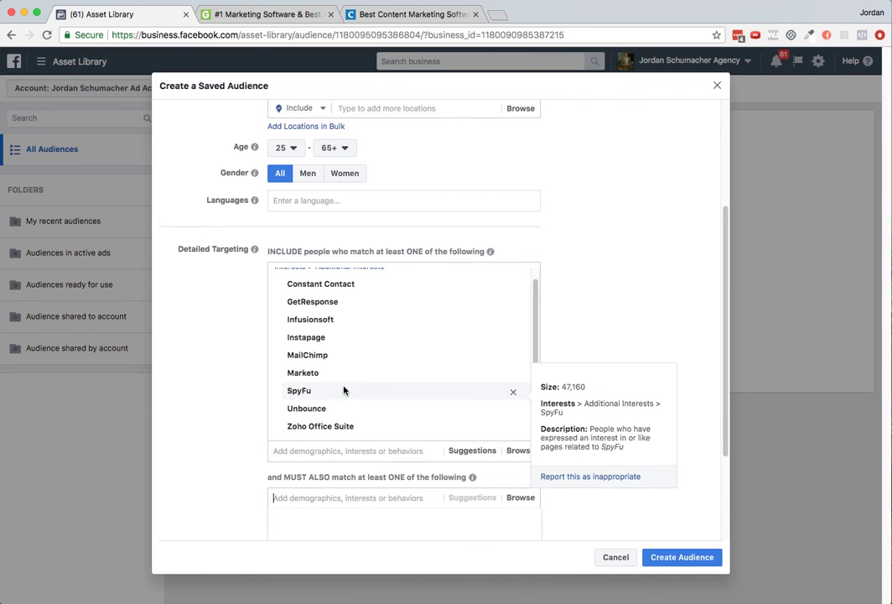
pyautogui.click(600, 251)
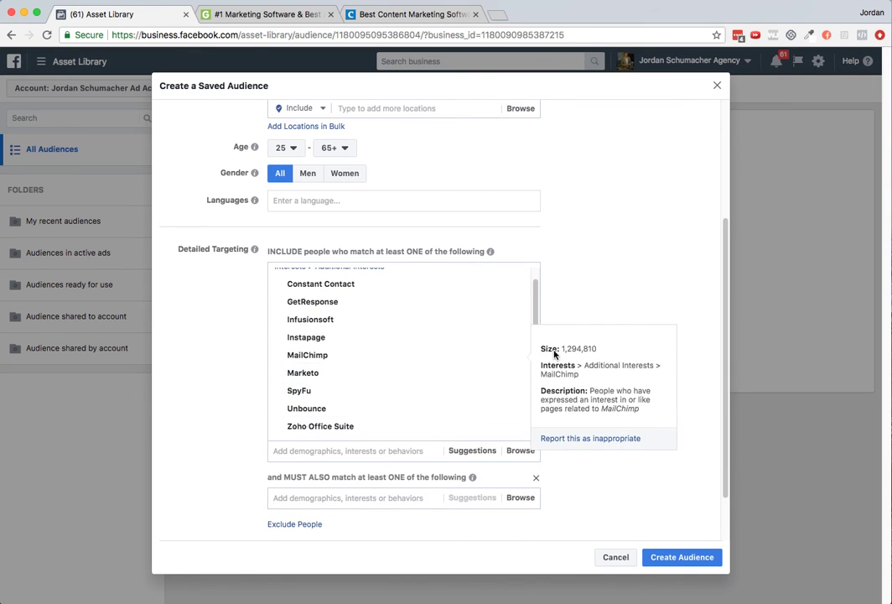
# Search the included detailed targeting for "shopify", add the Shopify interest and check the audience summary
pyautogui.click(370, 449)
pyautogui.write('shopify')
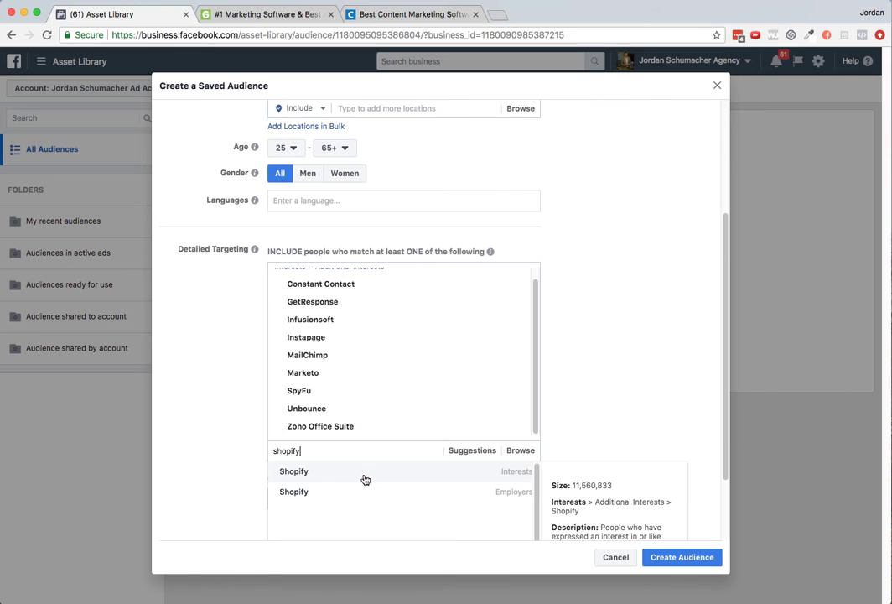
pyautogui.click(364, 472)
pyautogui.scroll(-5, 617, 353)
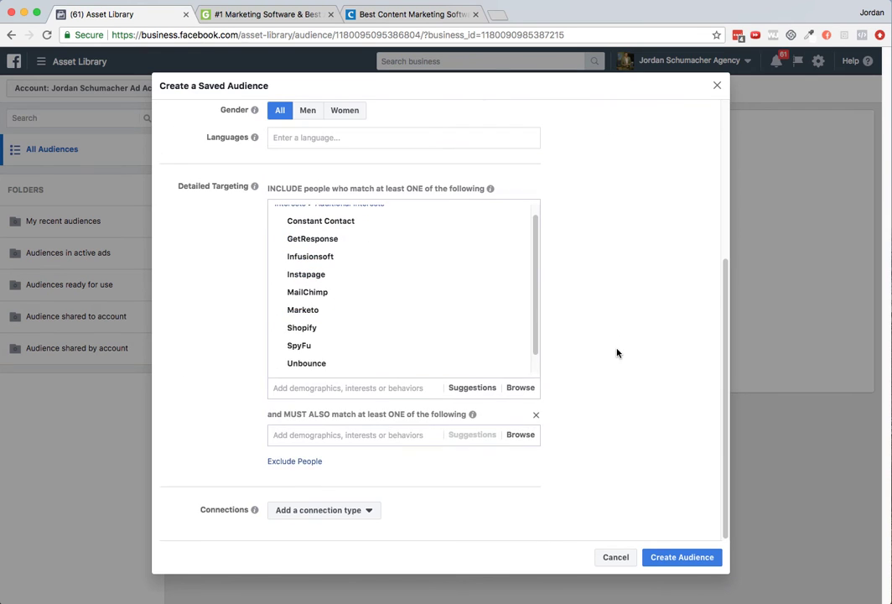
pyautogui.scroll(3, 584, 275)
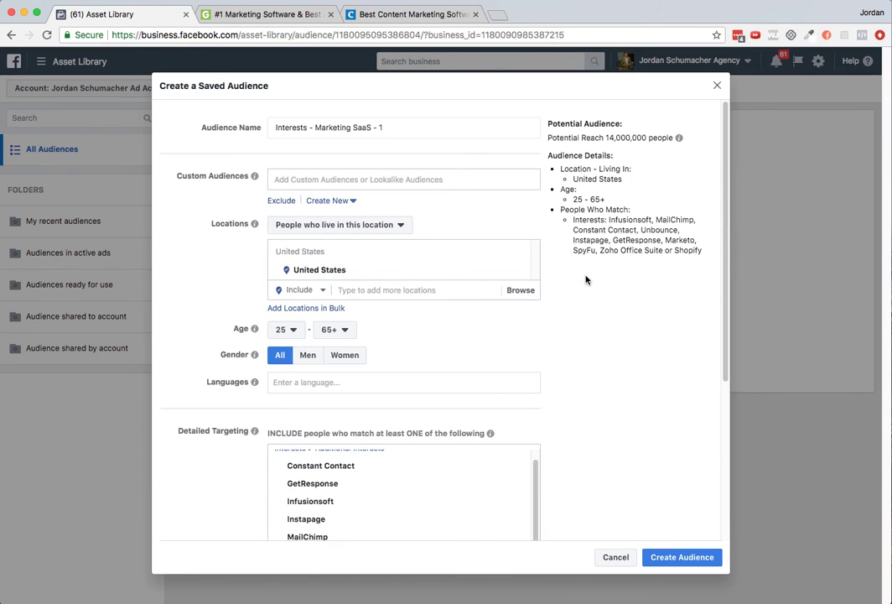
pyautogui.scroll(-3, 382, 405)
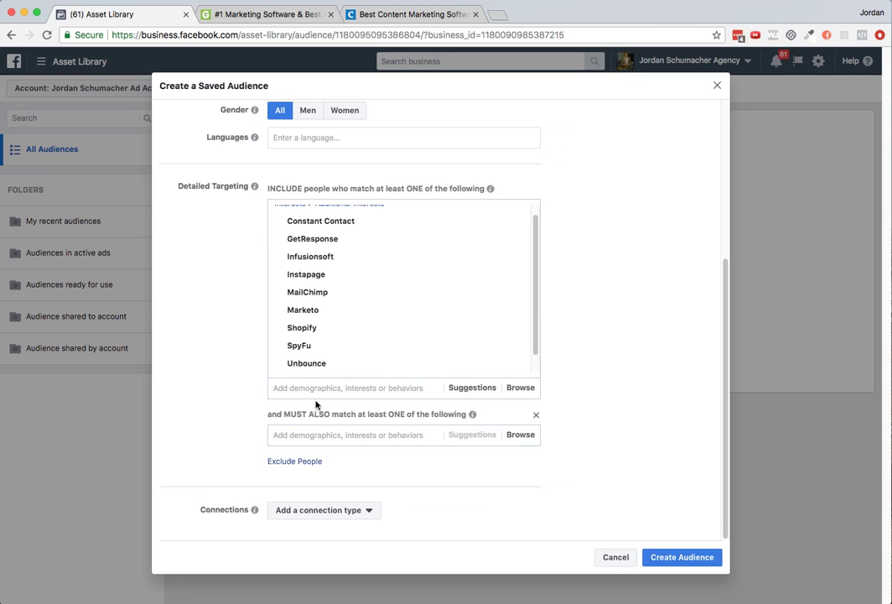
# Remove the Shopify interest from the included detailed targeting and bring up the suggested interests
pyautogui.click(512, 329)
pyautogui.press('super+Tab')
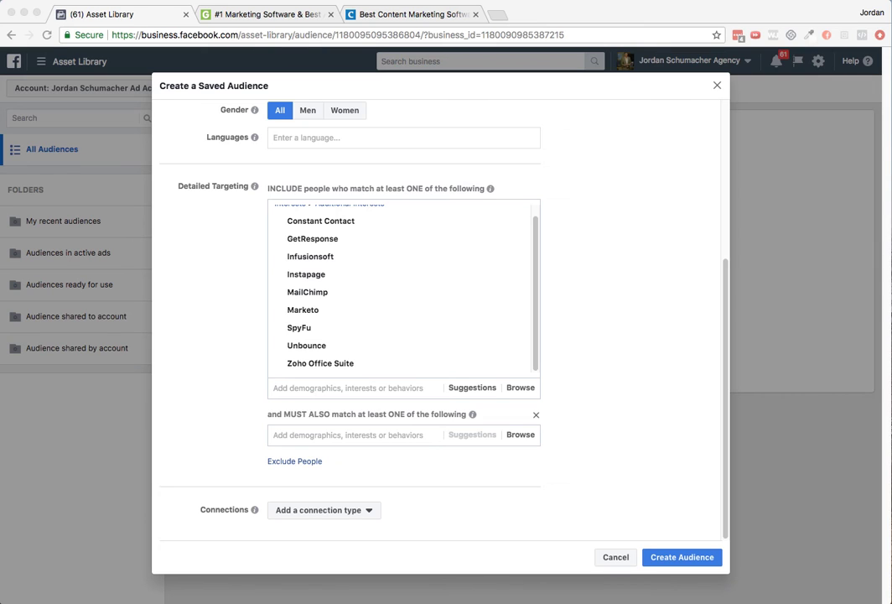
pyautogui.click(469, 394)
pyautogui.click(468, 390)
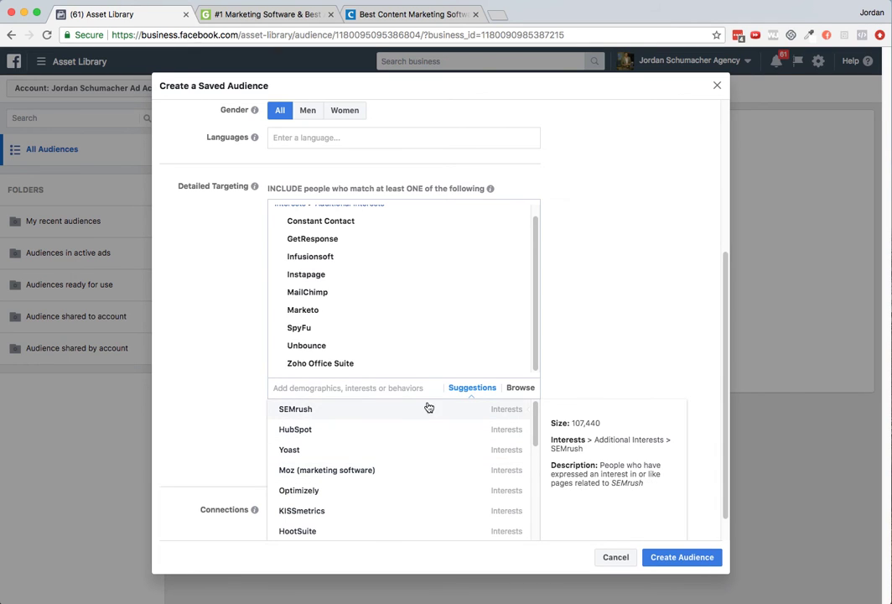
# Add the suggested HootSuite, Buffer (application) and WordStream interests to the included targeting and check the potential reach
pyautogui.scroll(-1, 426, 484)
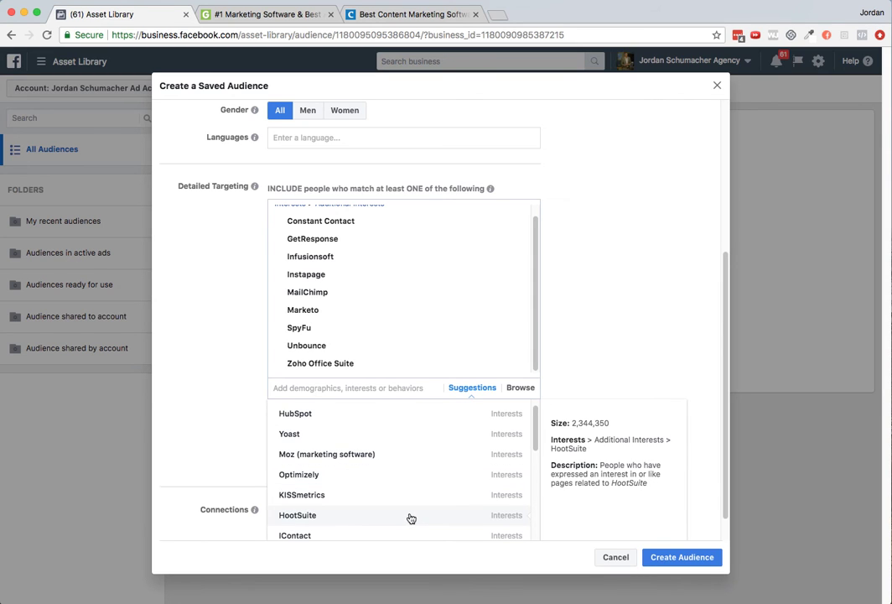
pyautogui.click(411, 514)
pyautogui.scroll(-2, 411, 518)
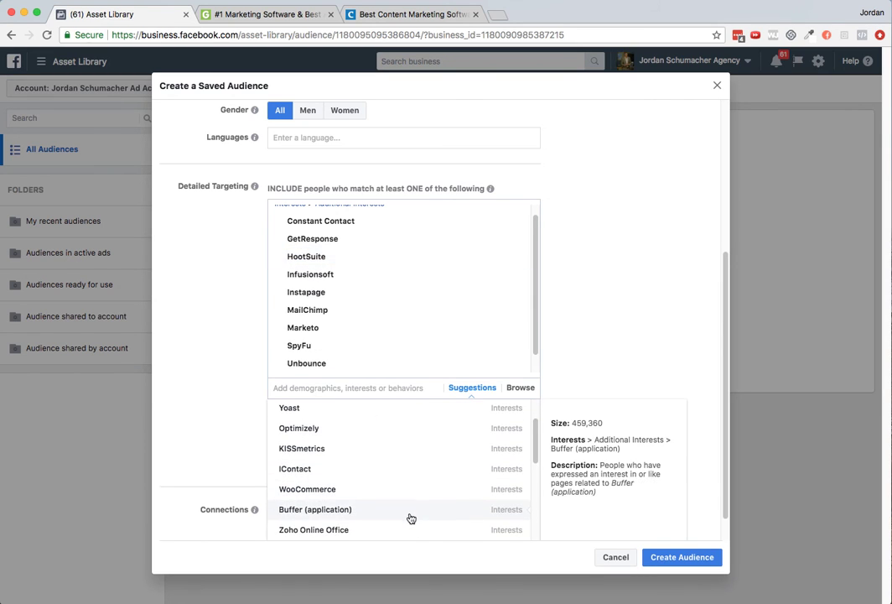
pyautogui.click(411, 518)
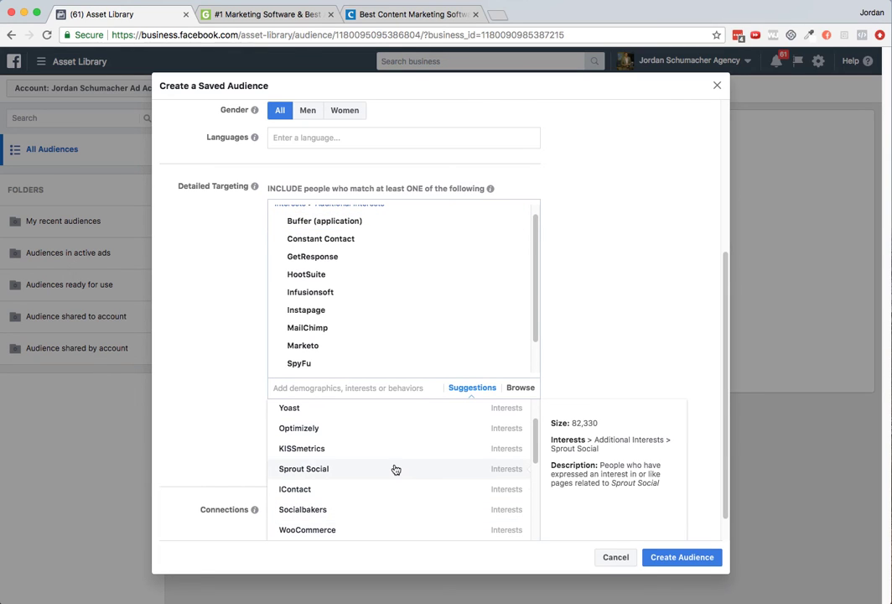
pyautogui.scroll(-2, 394, 470)
pyautogui.click(384, 506)
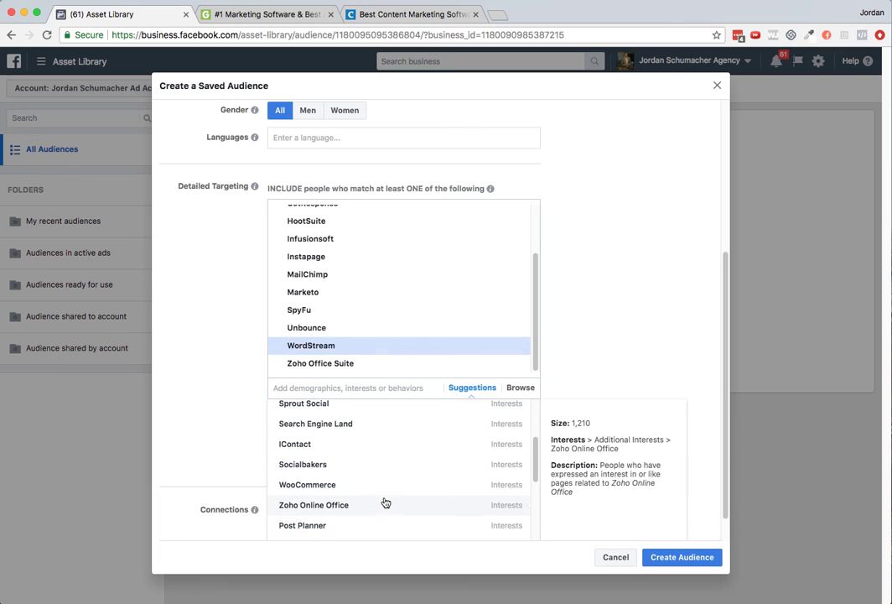
pyautogui.scroll(-2, 384, 503)
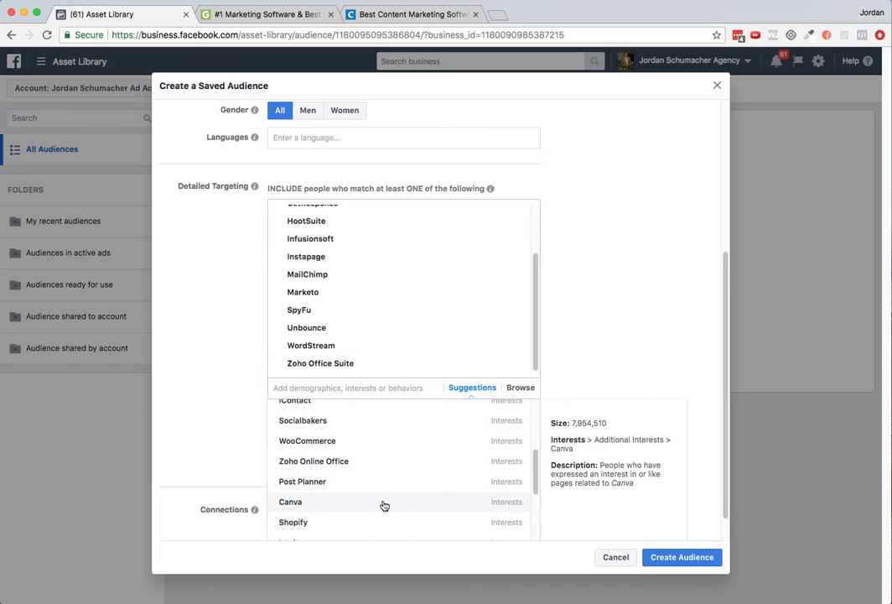
pyautogui.click(628, 313)
pyautogui.scroll(5, 624, 320)
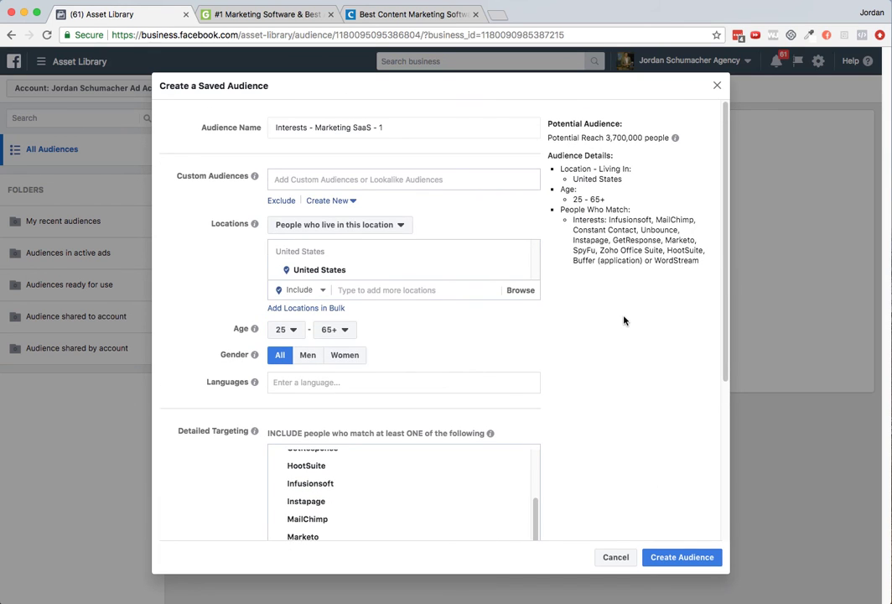
# Review the full list of included interests and their individual sizes against the audience summary
pyautogui.scroll(-3, 623, 320)
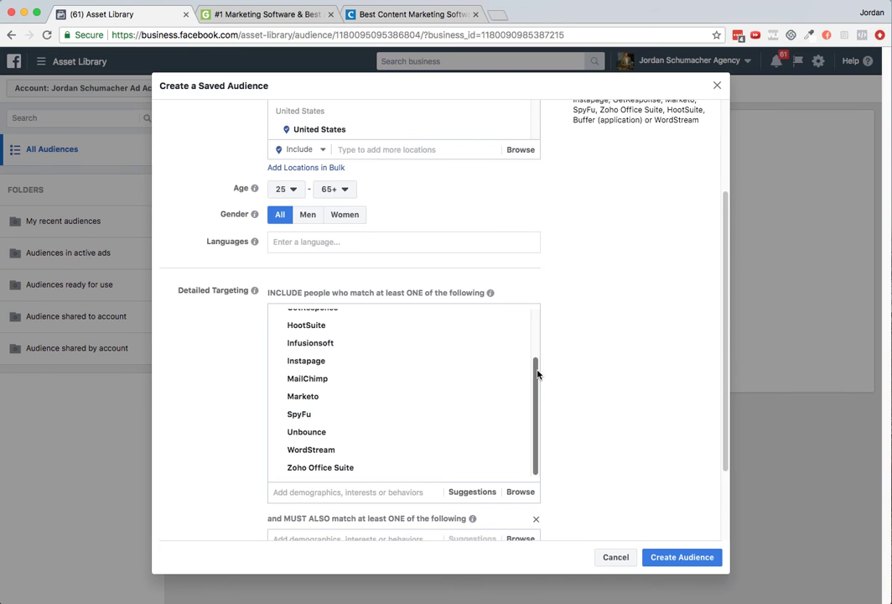
pyautogui.moveTo(537, 374); pyautogui.dragTo(536, 323)
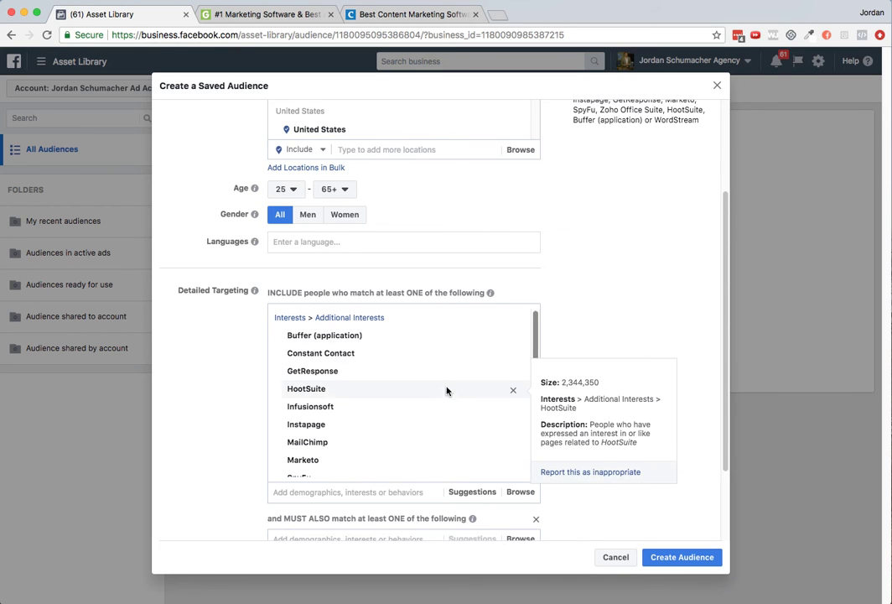
pyautogui.scroll(-2, 436, 390)
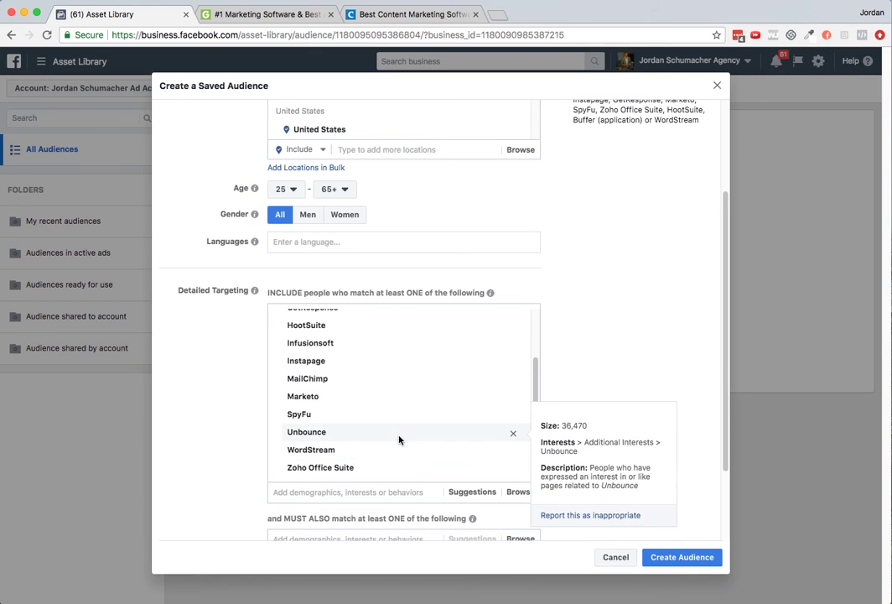
pyautogui.scroll(1, 399, 440)
pyautogui.scroll(3, 395, 415)
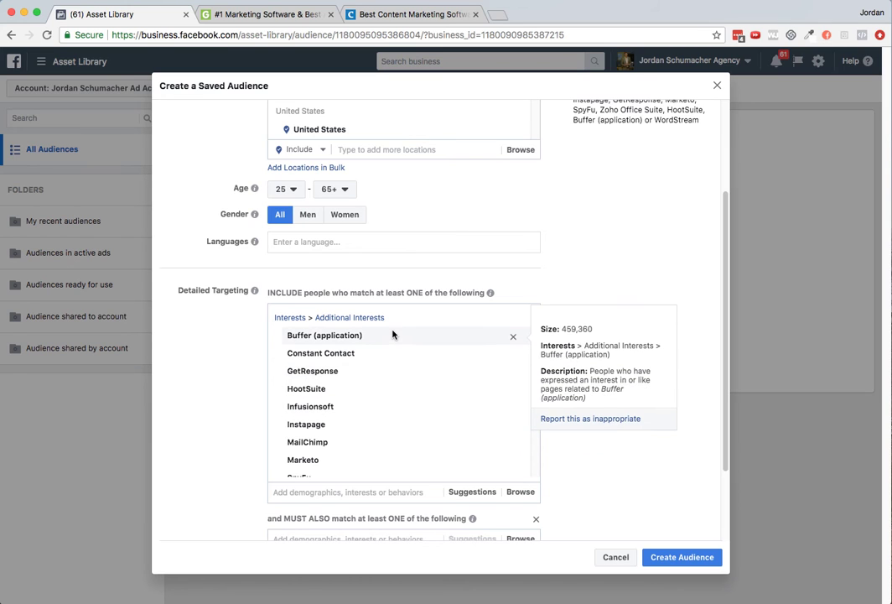
pyautogui.scroll(4, 667, 285)
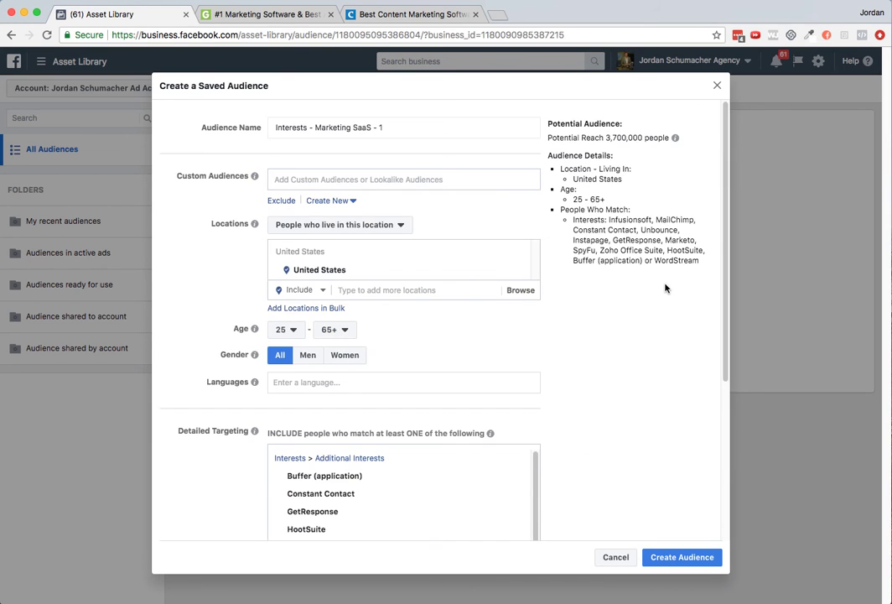
pyautogui.scroll(-1, 664, 289)
pyautogui.scroll(1, 665, 289)
pyautogui.scroll(-6, 518, 348)
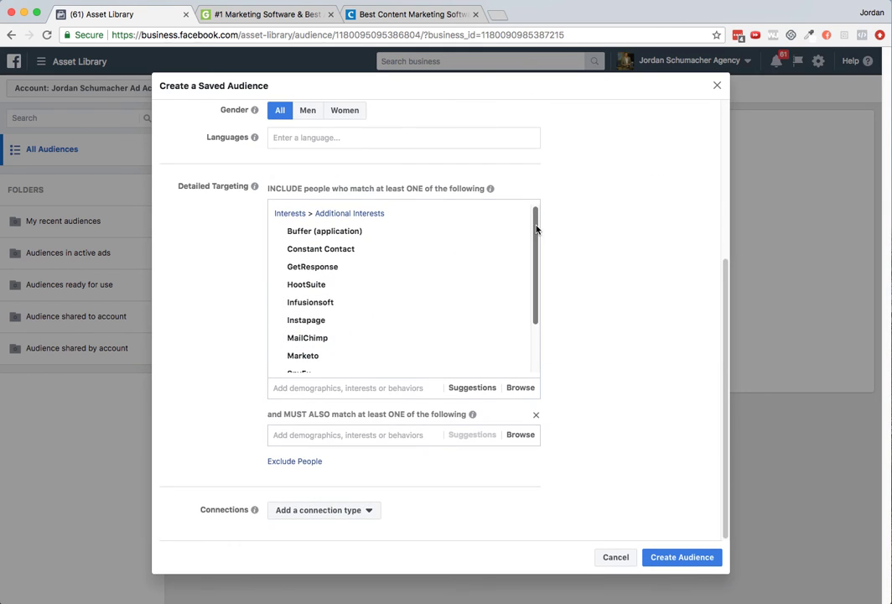
pyautogui.moveTo(537, 228); pyautogui.dragTo(537, 298)
pyautogui.moveTo(476, 344)
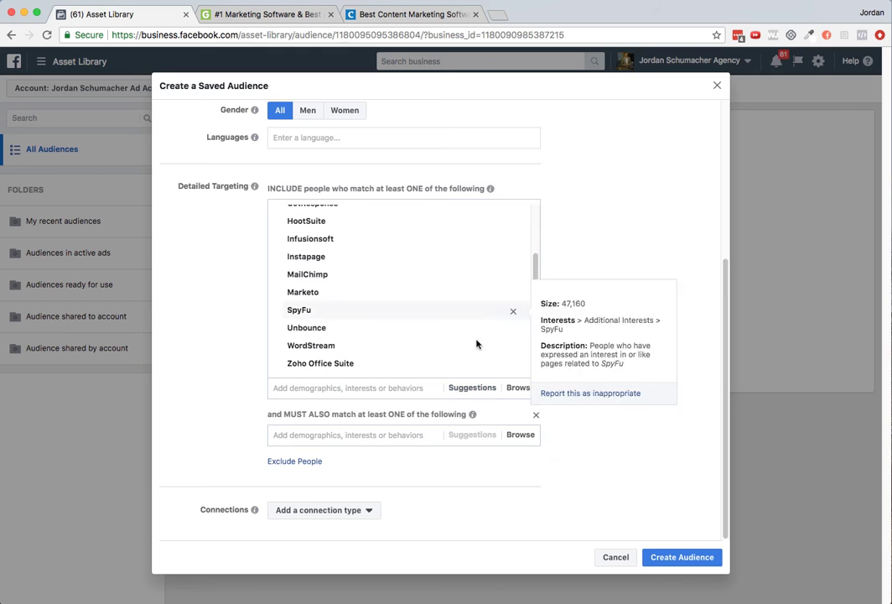
# Create the saved audience Interests - Marketing SaaS - 1
pyautogui.scroll(6, 658, 420)
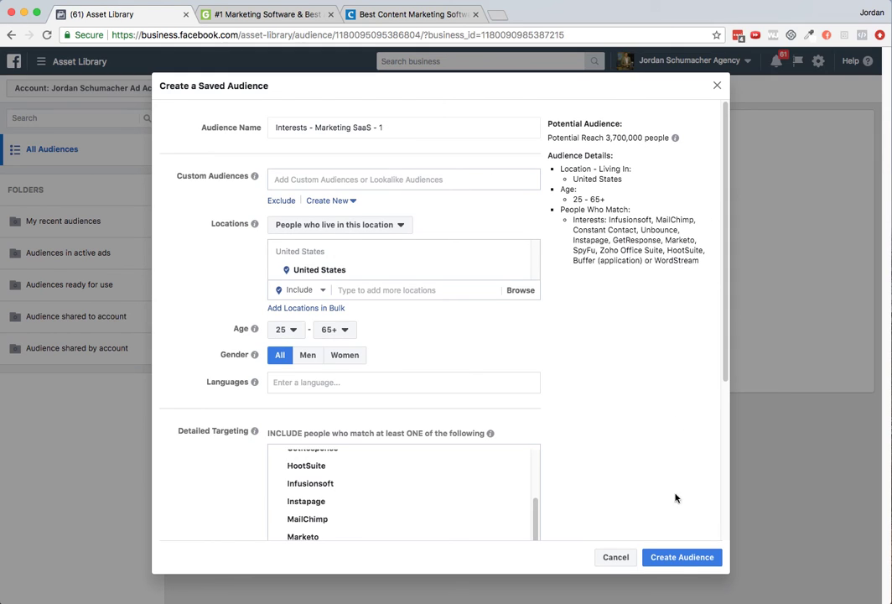
pyautogui.click(685, 563)
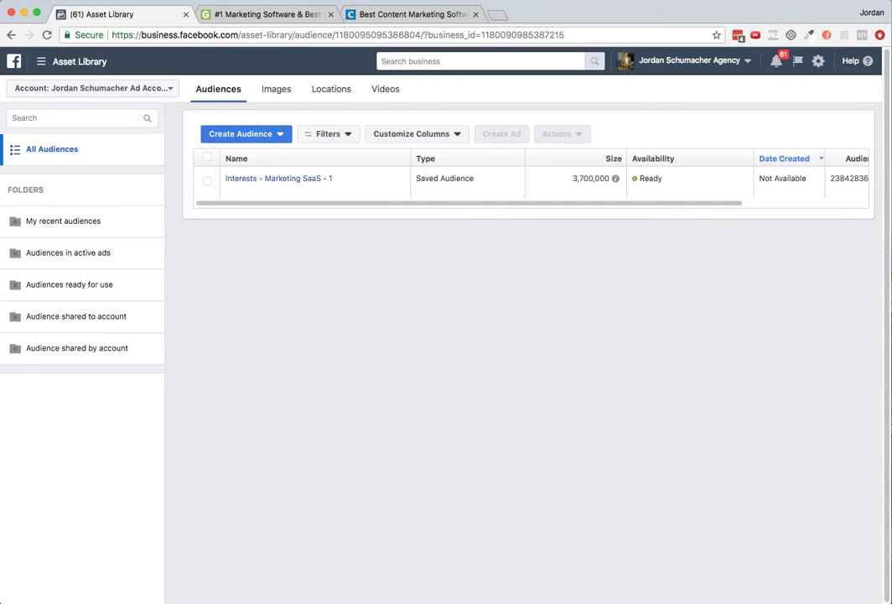
# Switch to the keyword notes in the text editor and look through the software, influencer and job title lists
pyautogui.moveTo(891, 143); pyautogui.dragTo(857, 156)
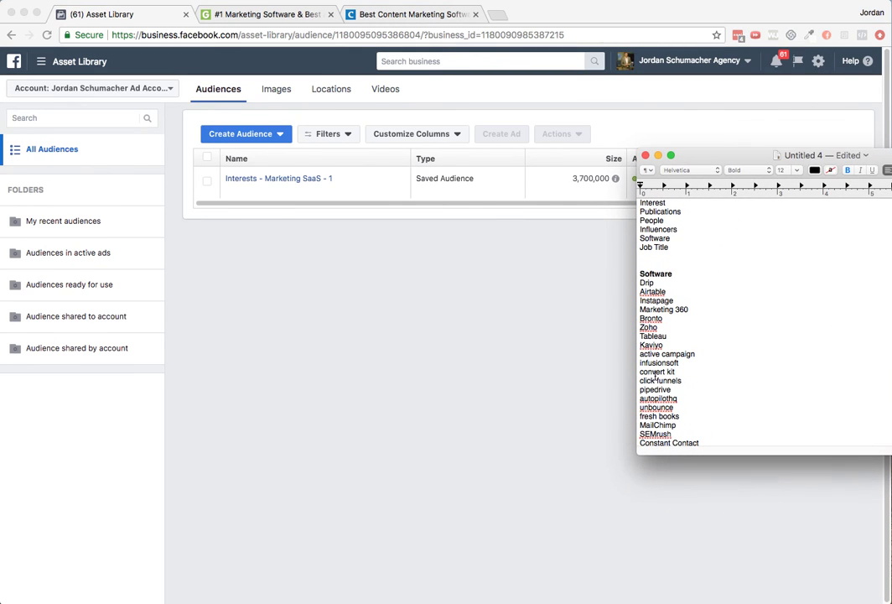
pyautogui.scroll(-10, 712, 306)
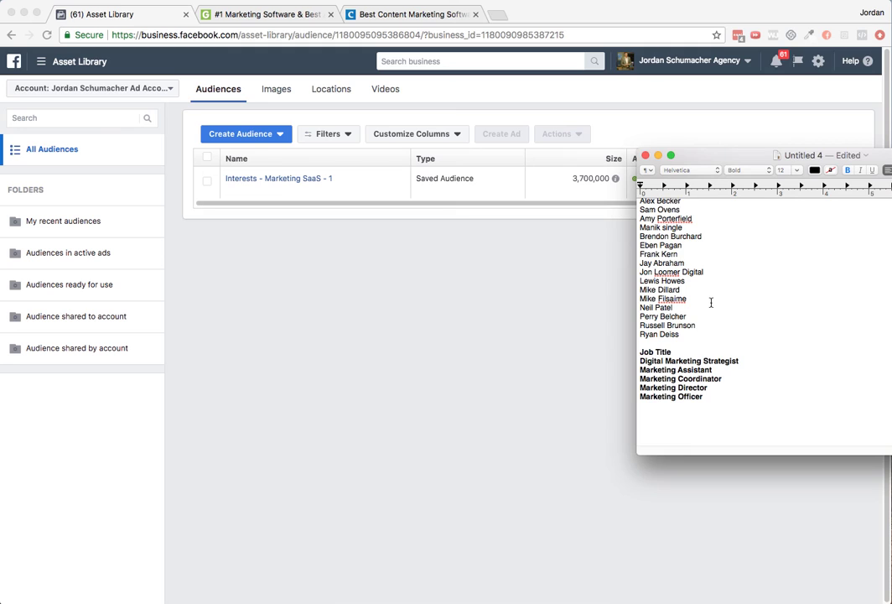
pyautogui.scroll(4, 711, 303)
pyautogui.moveTo(711, 156); pyautogui.dragTo(891, 150)
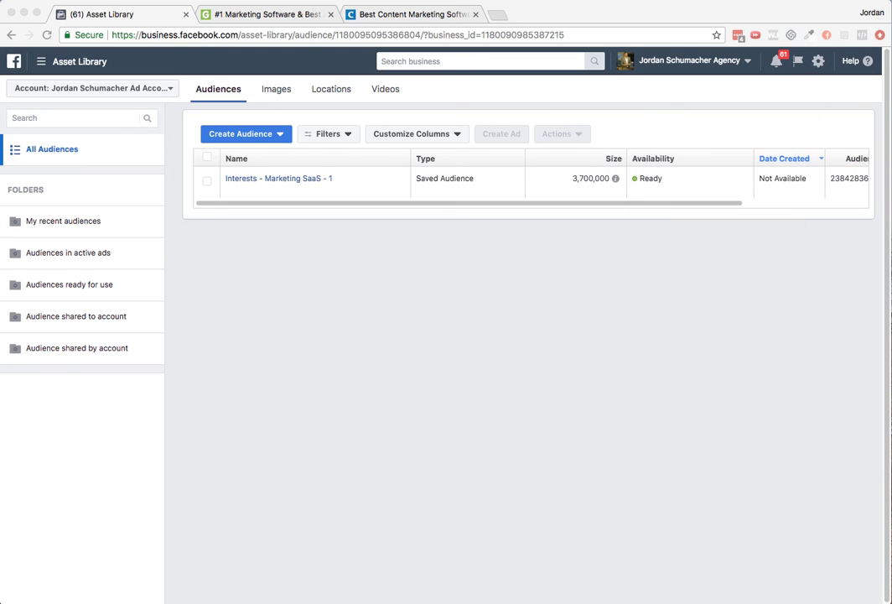
# Start another saved audience and set its minimum age to 25
pyautogui.click(266, 135)
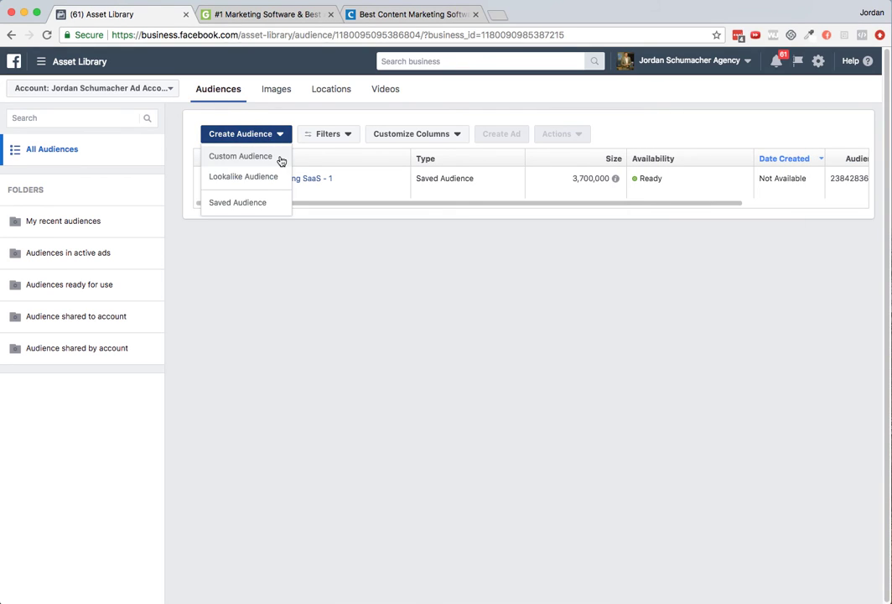
pyautogui.click(235, 203)
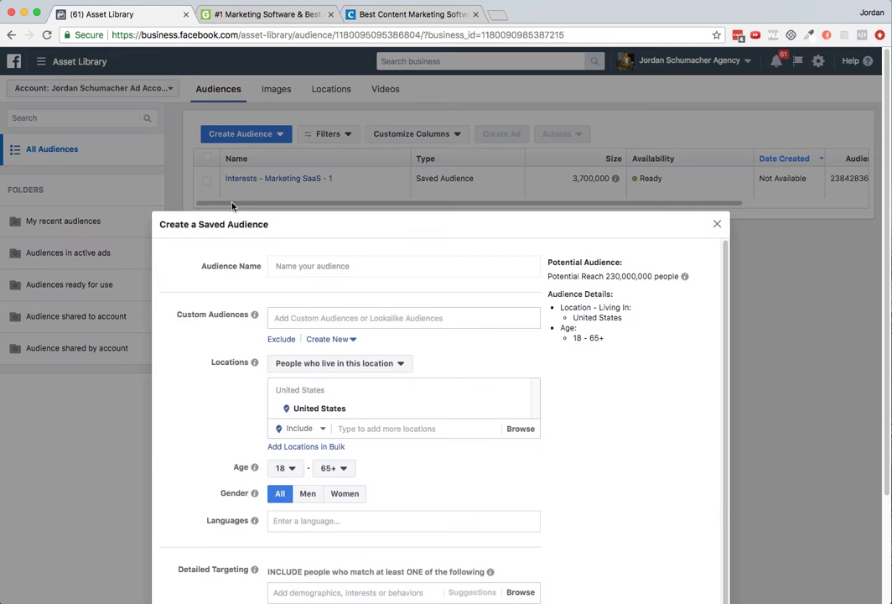
pyautogui.scroll(-1, 403, 394)
pyautogui.click(285, 449)
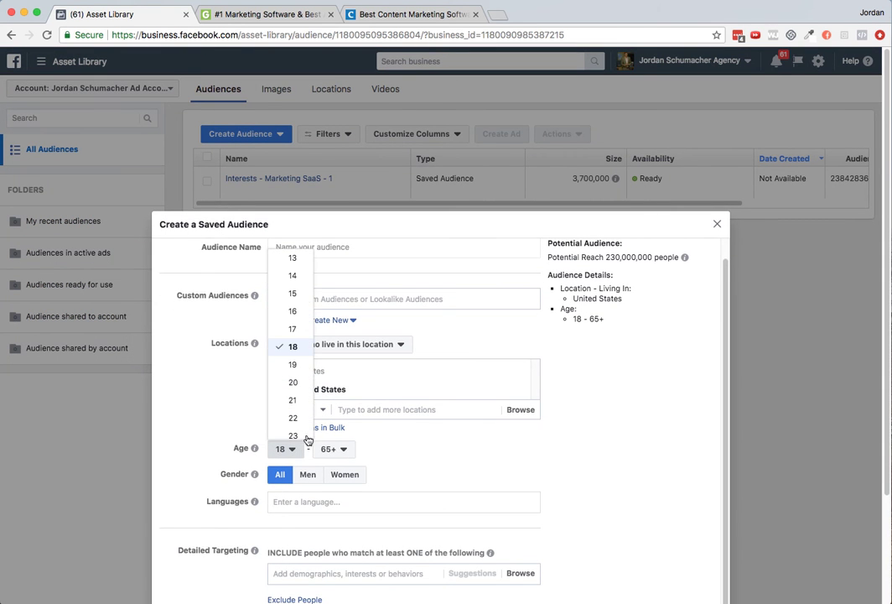
pyautogui.scroll(-3, 285, 369)
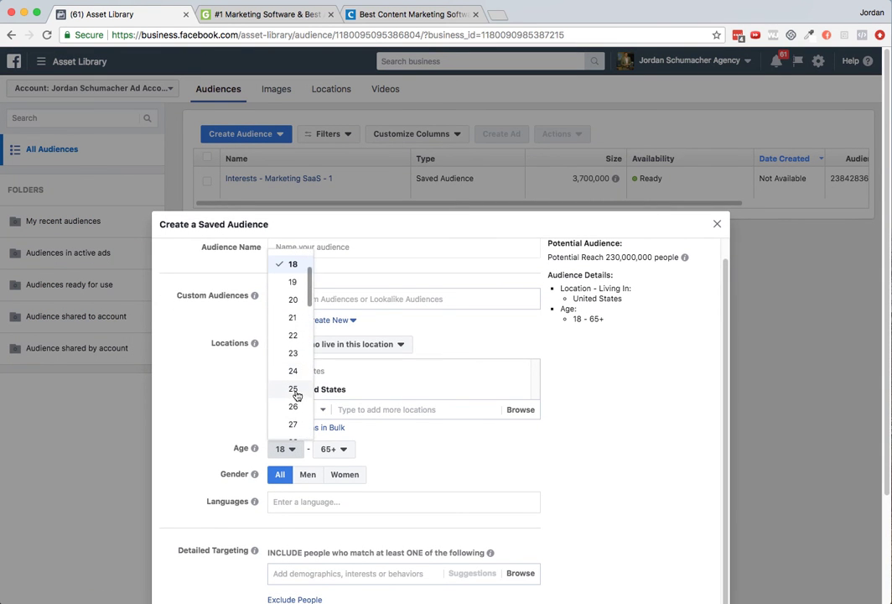
pyautogui.click(285, 387)
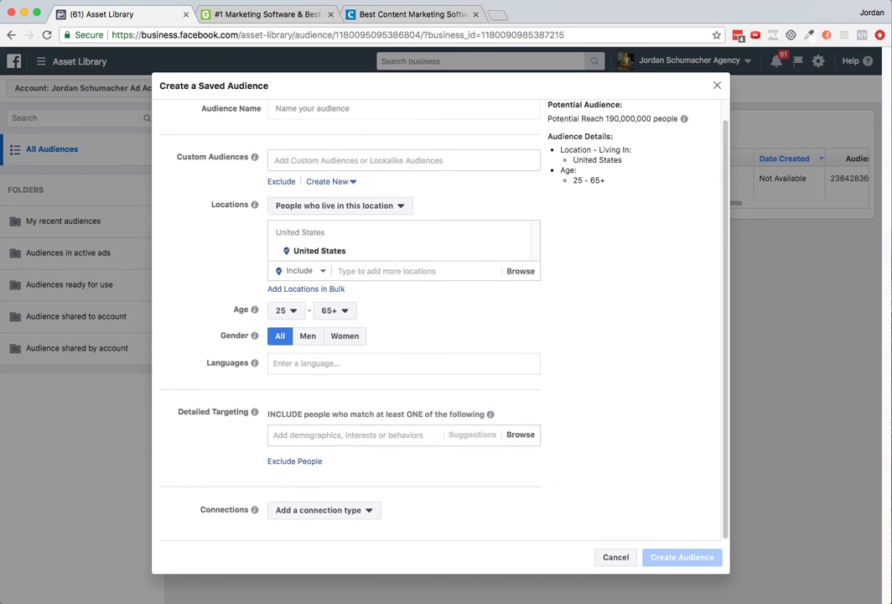
# Consult the influencer notes, add the Gary Vaynerchuk interest to the included detailed targeting and check the potential reach
pyautogui.moveTo(891, 117); pyautogui.dragTo(877, 169)
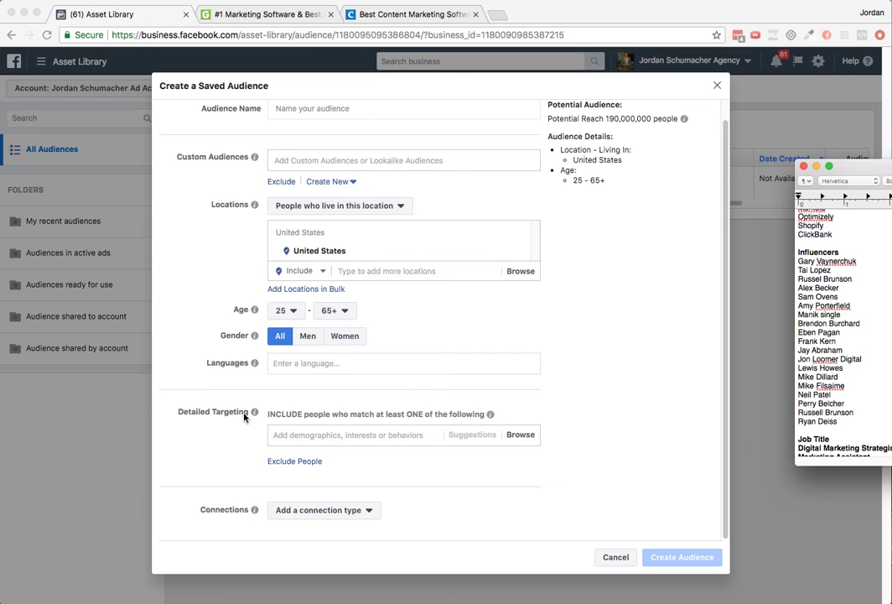
pyautogui.click(345, 437)
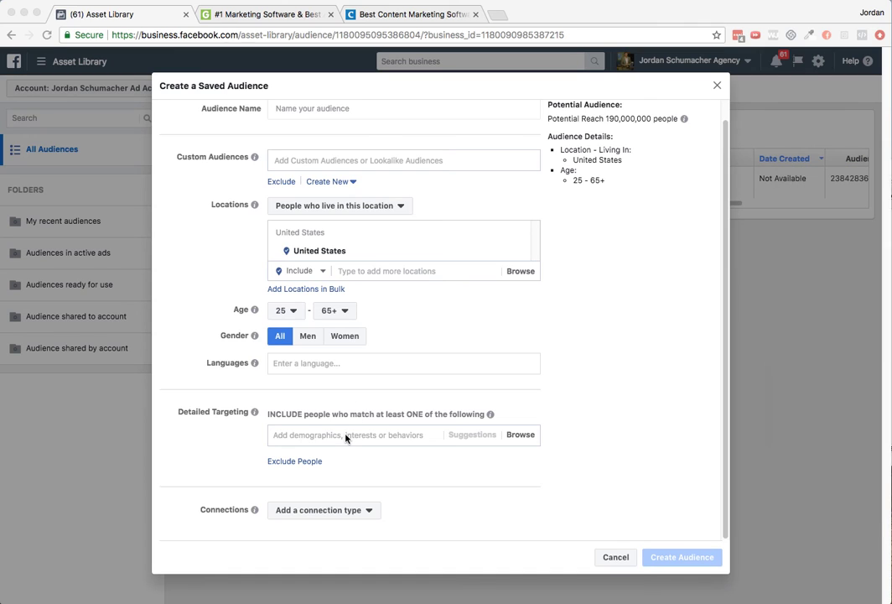
pyautogui.write('gary vaynerchuk')
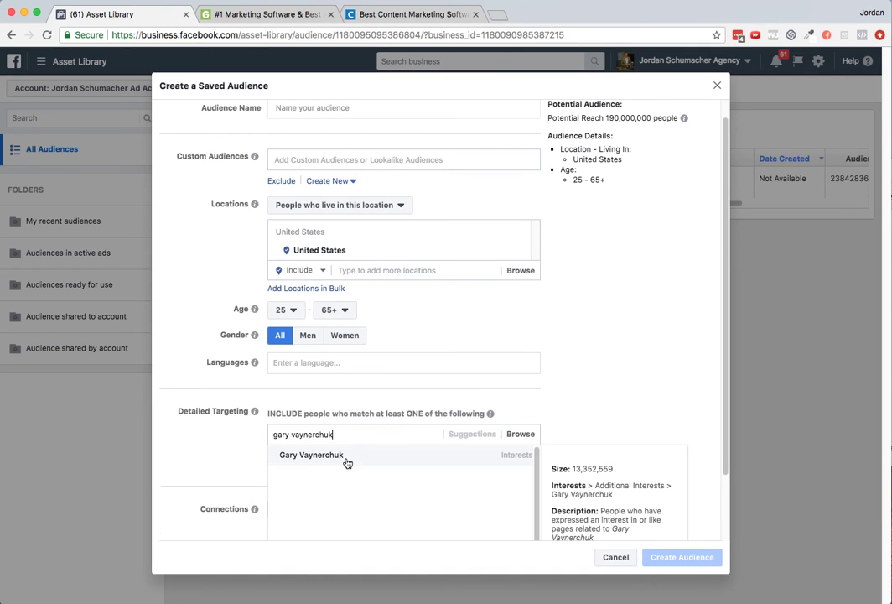
pyautogui.click(344, 402)
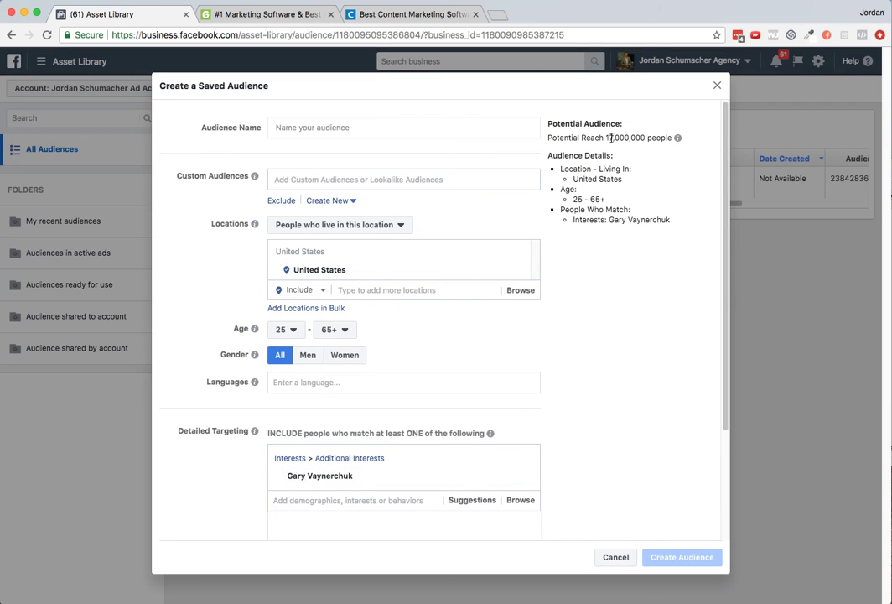
pyautogui.moveTo(607, 138); pyautogui.dragTo(667, 136)
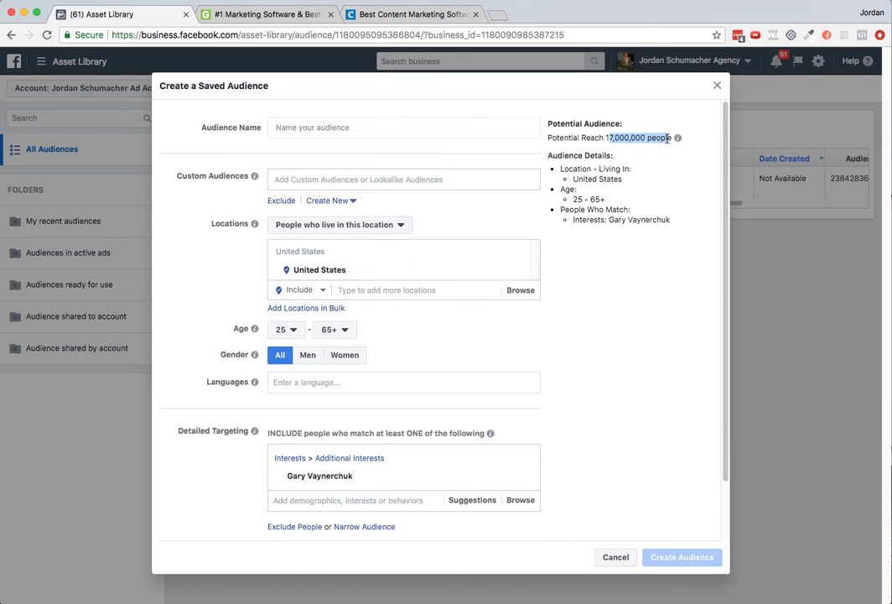
pyautogui.scroll(-2, 602, 285)
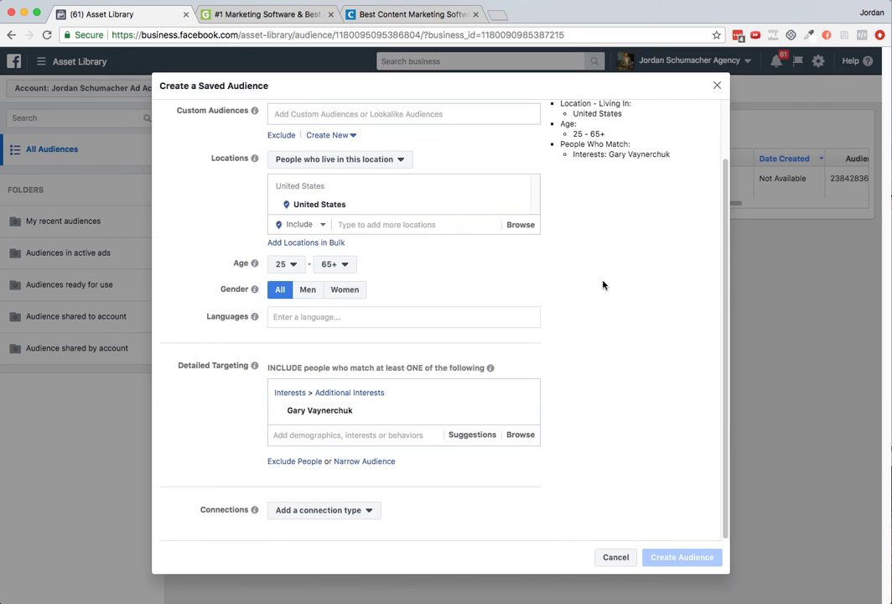
# Narrow the audience so people must also match the Tai Lopez interest, and check the potential reach
pyautogui.click(359, 461)
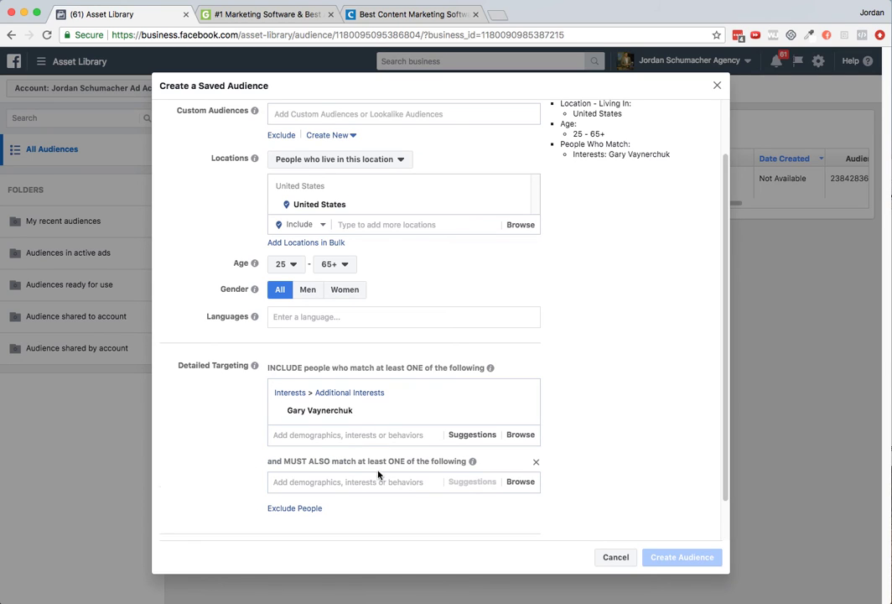
pyautogui.click(374, 481)
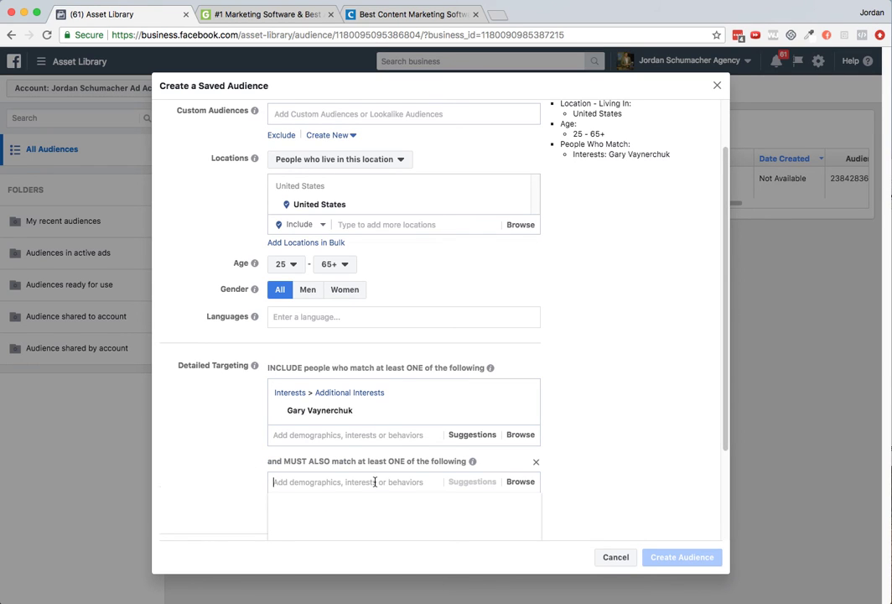
pyautogui.write('tai ')
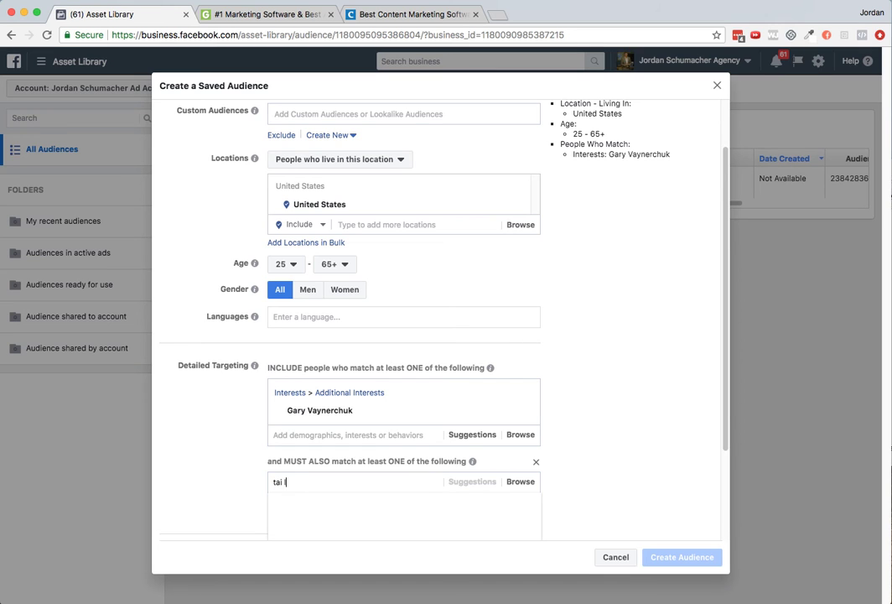
pyautogui.write('lope')
pyautogui.scroll(-3, 361, 480)
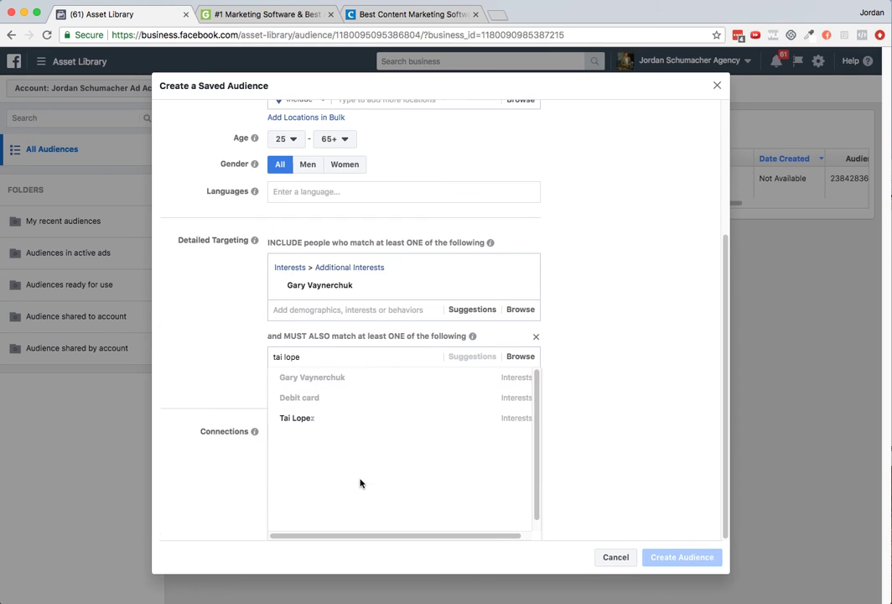
pyautogui.click(339, 416)
pyautogui.scroll(5, 639, 394)
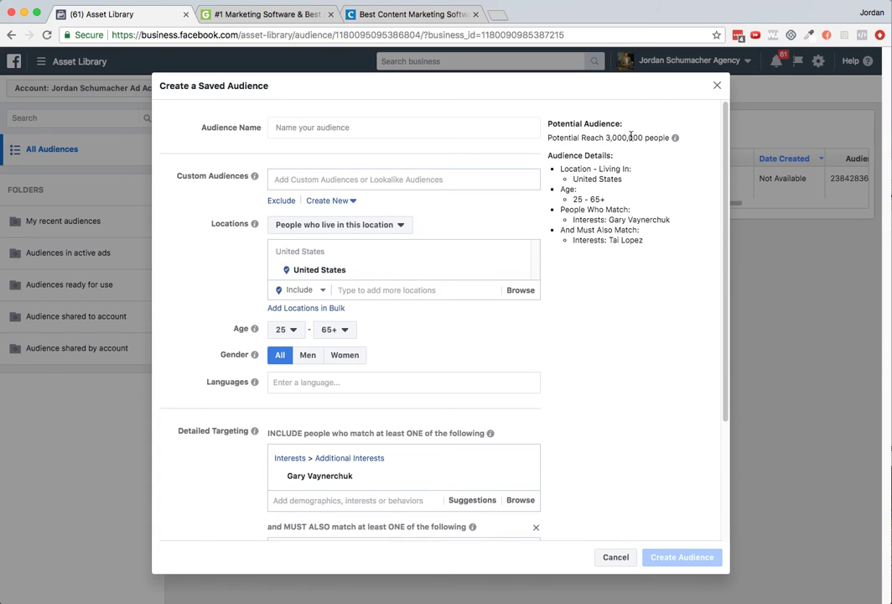
pyautogui.scroll(-4, 634, 369)
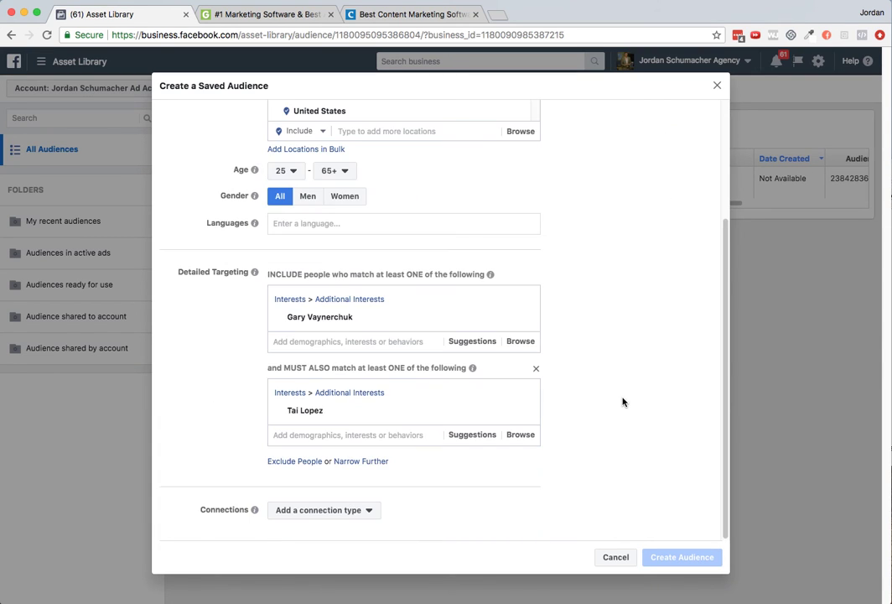
pyautogui.scroll(4, 618, 399)
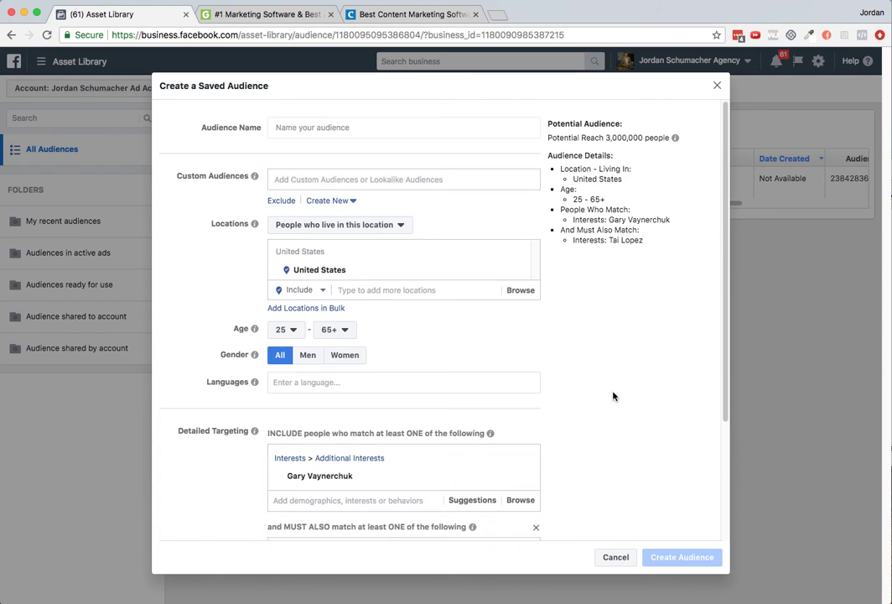
# Name the audience Interests - Influencers - 1 and create it
pyautogui.click(335, 127)
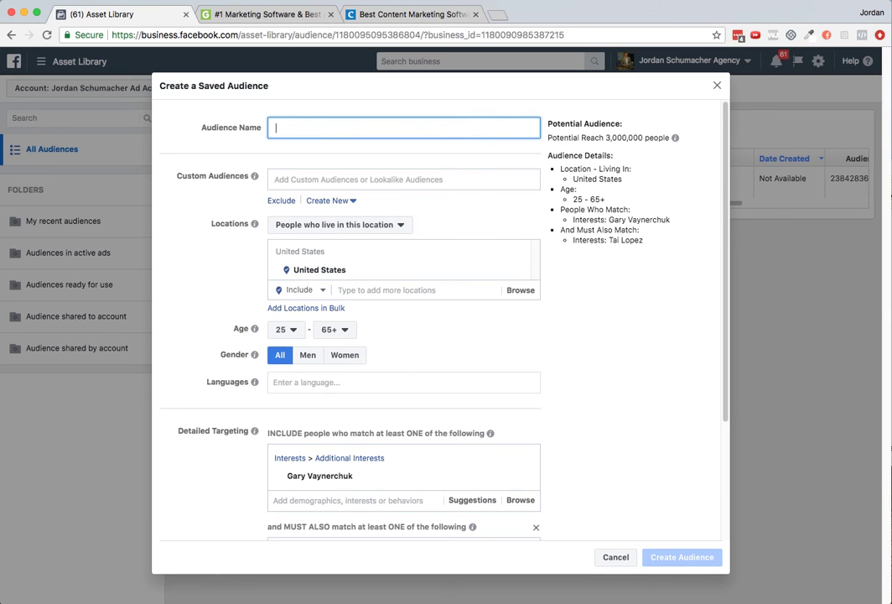
pyautogui.click(890, 168)
pyautogui.click(302, 128)
pyautogui.write('Interests')
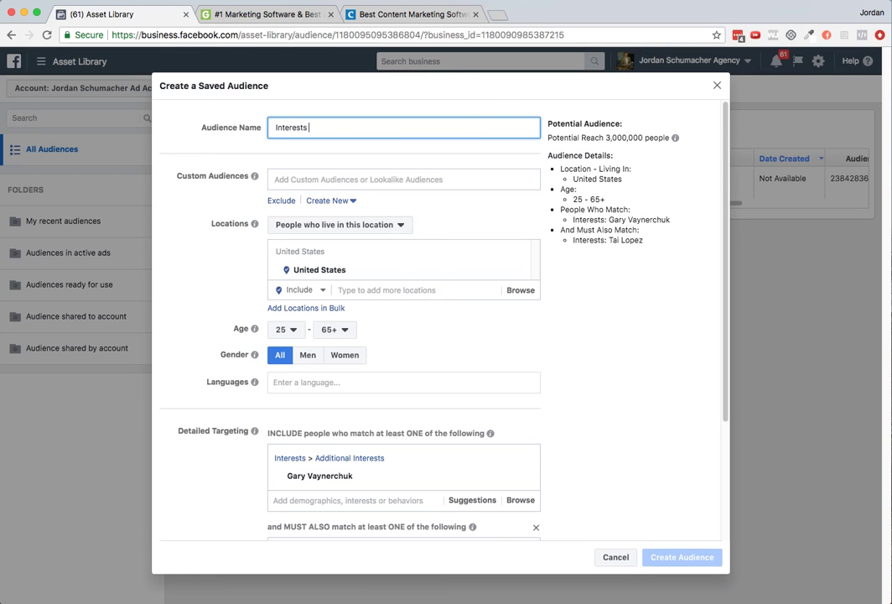
pyautogui.write(' - Influencers - 1')
pyautogui.scroll(-4, 616, 435)
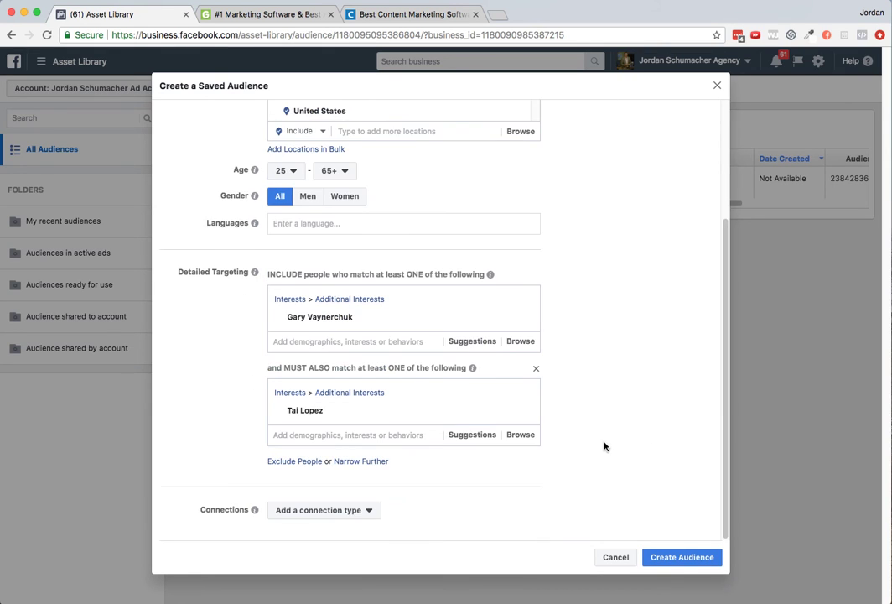
pyautogui.click(711, 558)
# Start another saved audience, include the Russell Brunson interest in the detailed targeting and check the potential reach
pyautogui.click(267, 134)
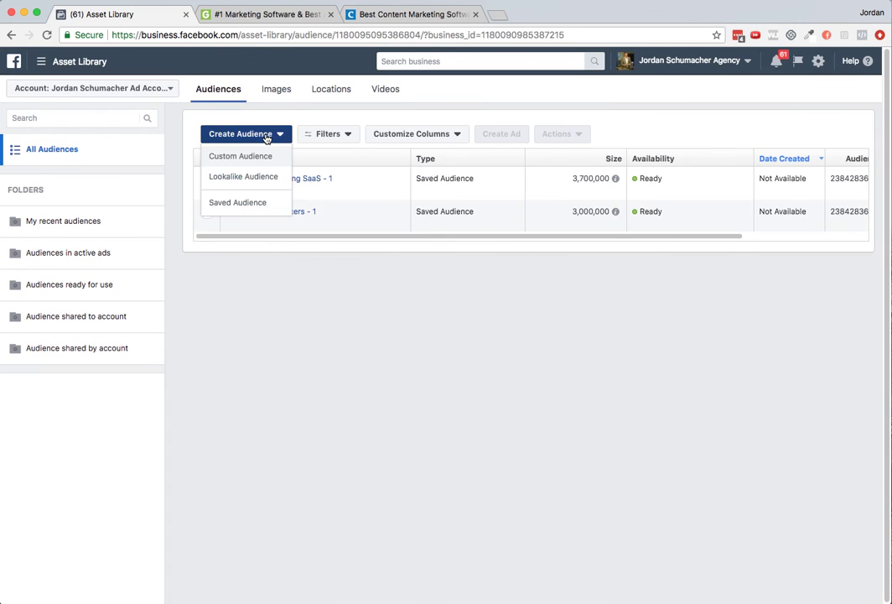
pyautogui.click(255, 203)
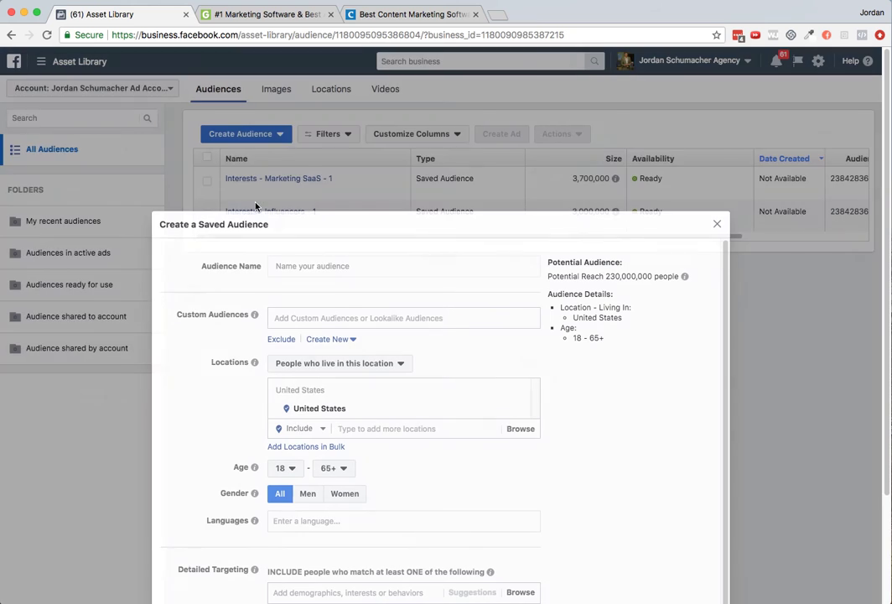
pyautogui.scroll(-1, 624, 441)
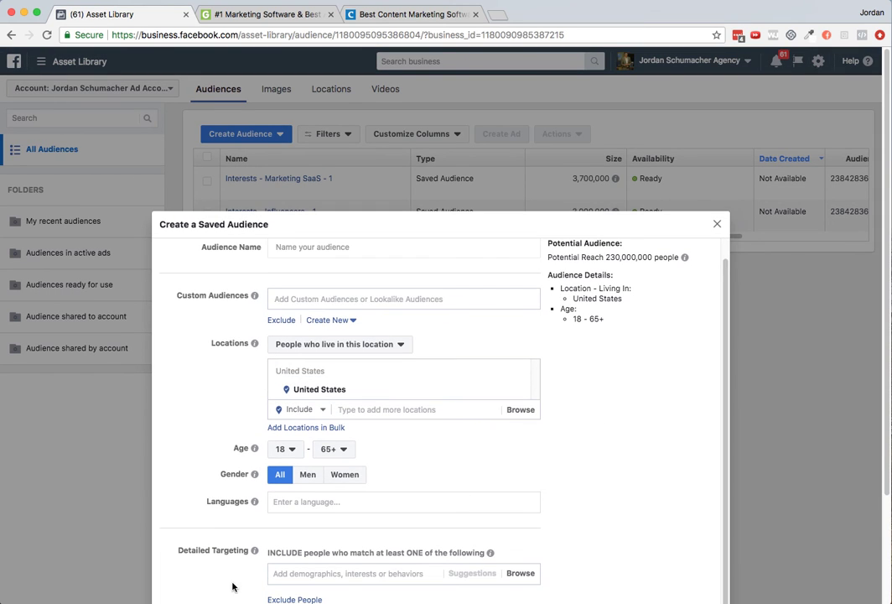
pyautogui.click(280, 572)
pyautogui.write('russ')
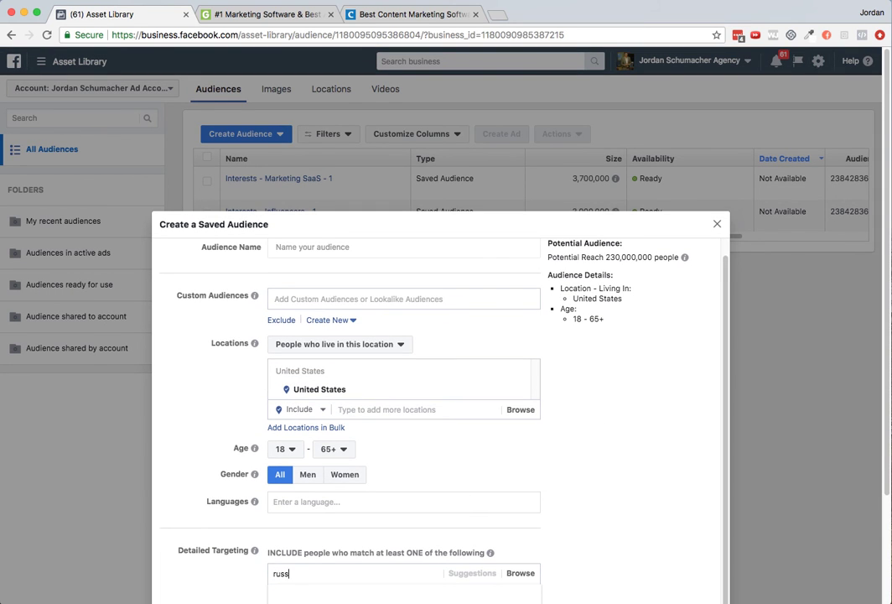
pyautogui.write('ell brunson')
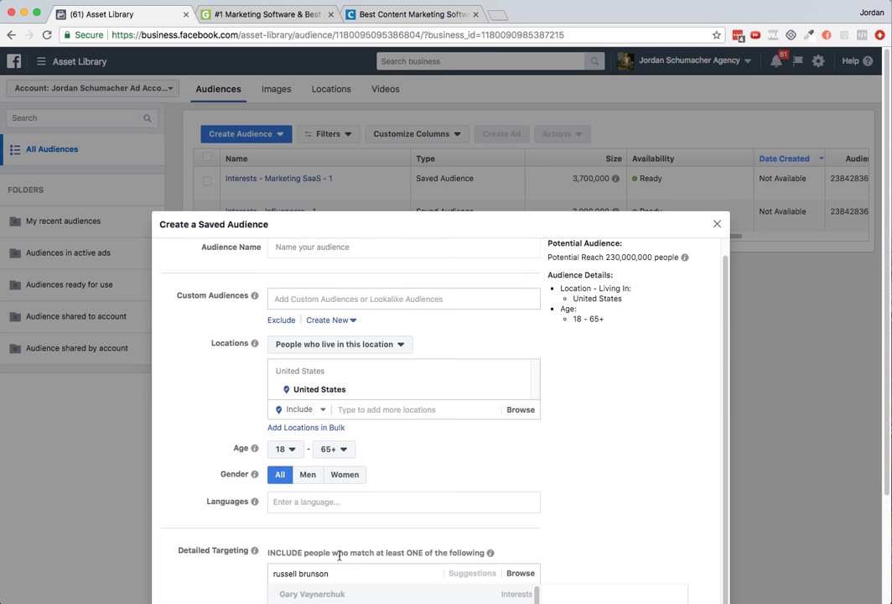
pyautogui.scroll(-2, 332, 457)
pyautogui.click(334, 536)
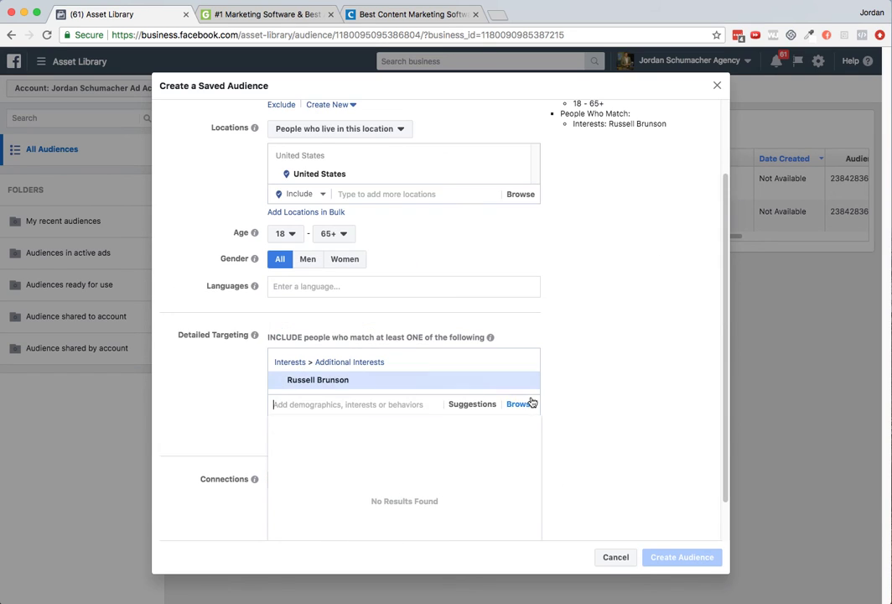
pyautogui.scroll(2, 554, 207)
pyautogui.scroll(-3, 587, 370)
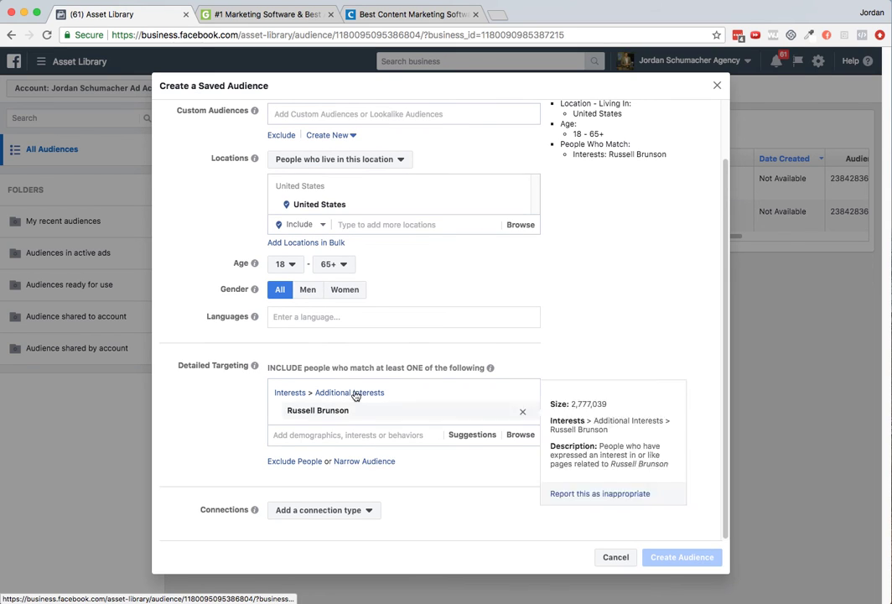
pyautogui.scroll(1, 576, 313)
pyautogui.scroll(2, 576, 313)
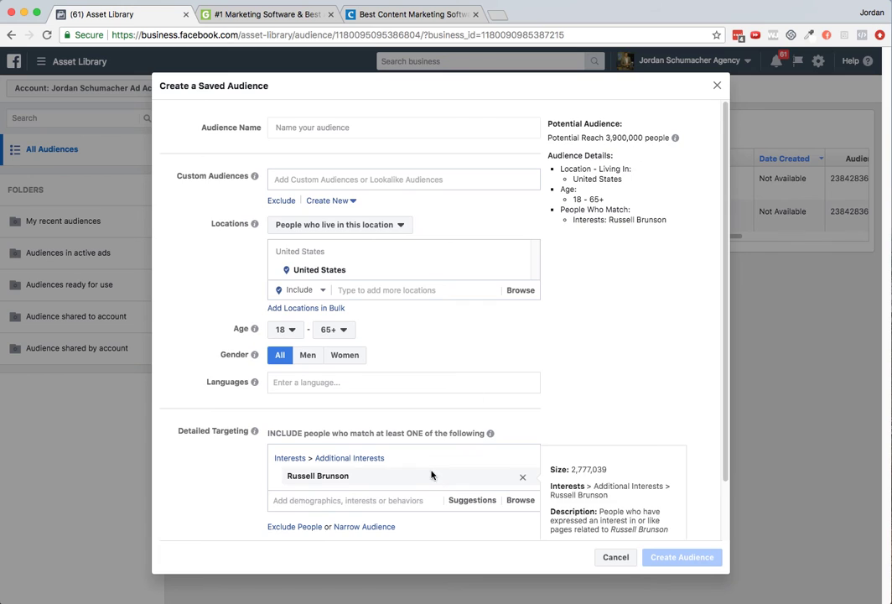
# Narrow the Russell Brunson audience to people who must also match the Tai Lopez interest, and review the potential reach
pyautogui.scroll(-1, 432, 475)
pyautogui.click(355, 503)
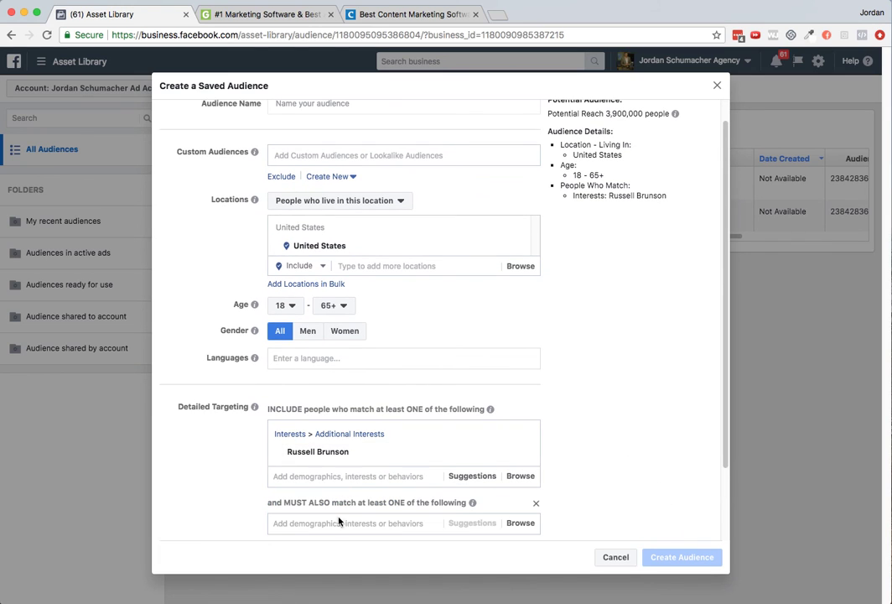
pyautogui.moveTo(472, 503)
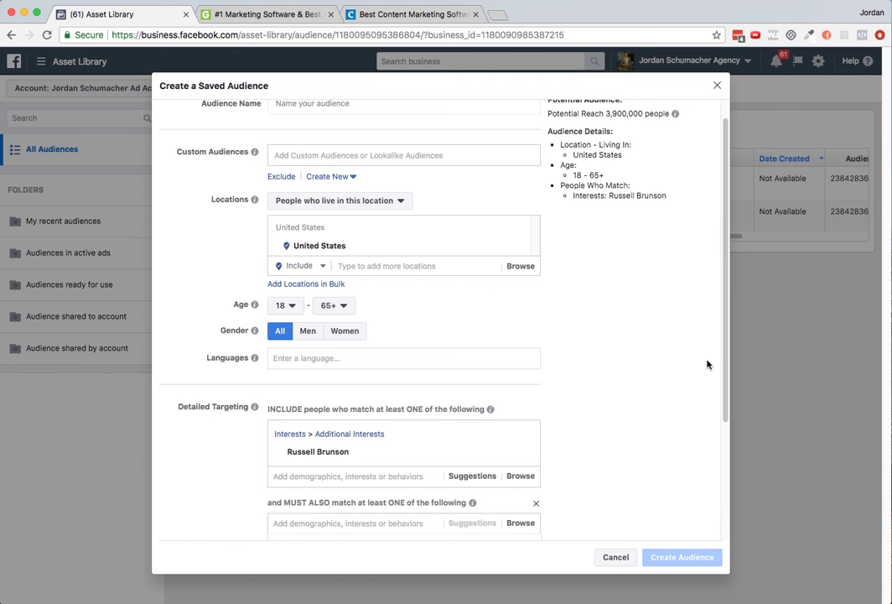
pyautogui.scroll(-1, 718, 390)
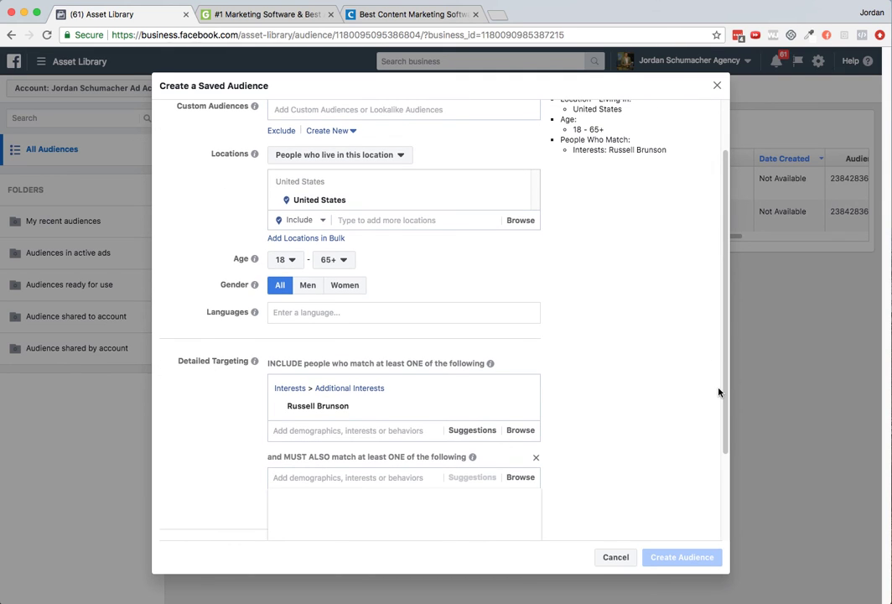
pyautogui.write('tai l')
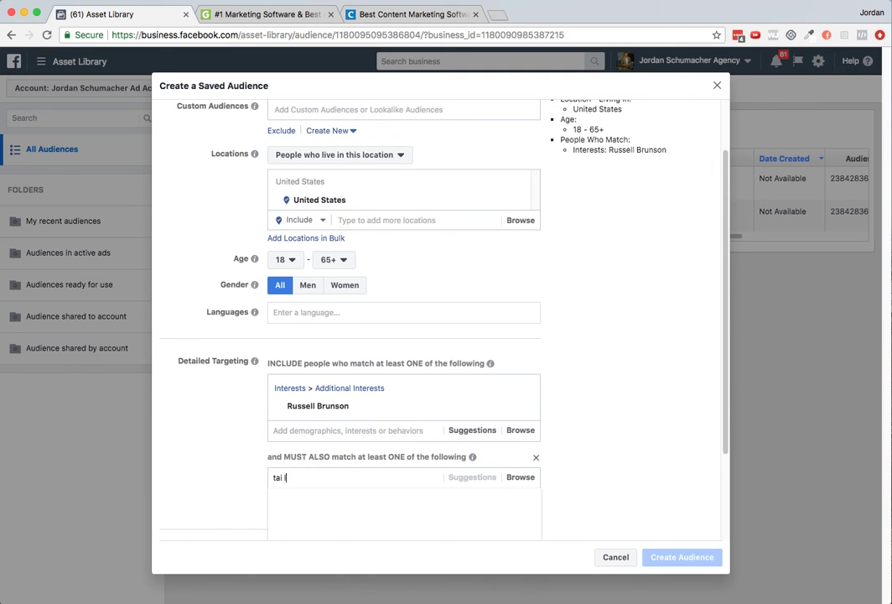
pyautogui.write('opez')
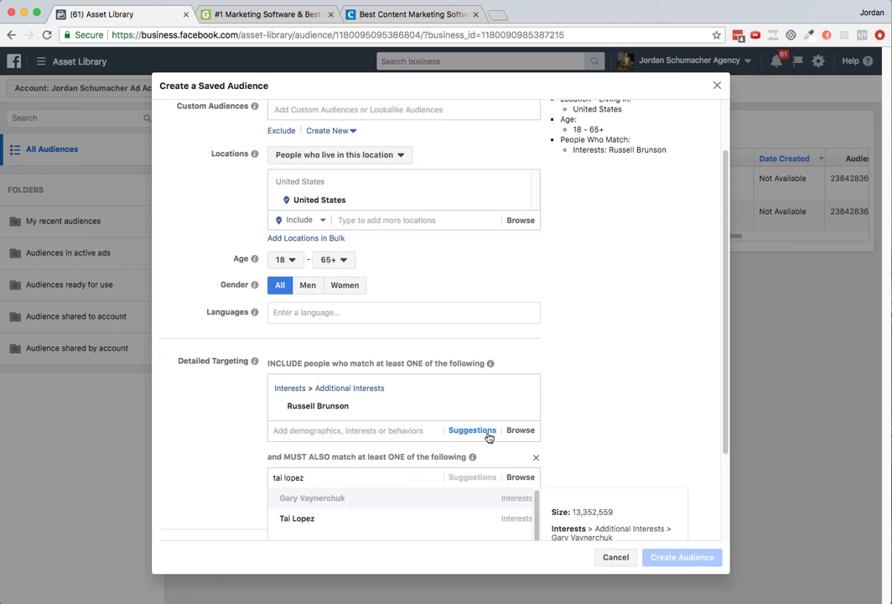
pyautogui.click(378, 524)
pyautogui.scroll(2, 638, 409)
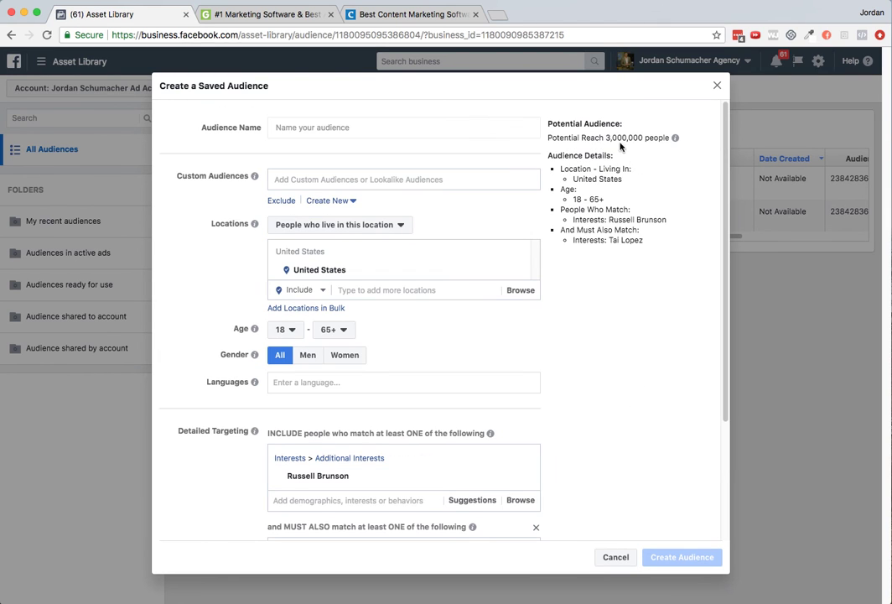
pyautogui.scroll(-3, 681, 386)
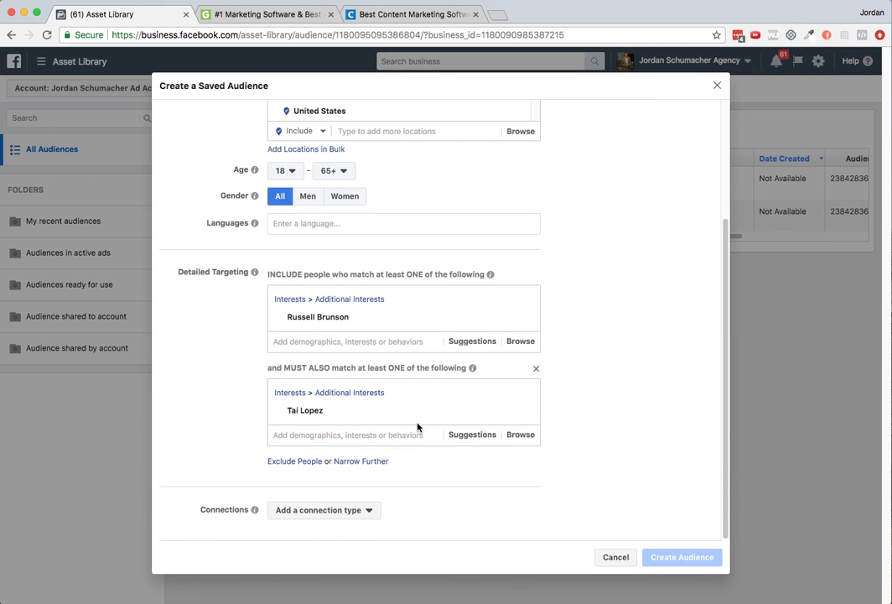
pyautogui.scroll(3, 580, 354)
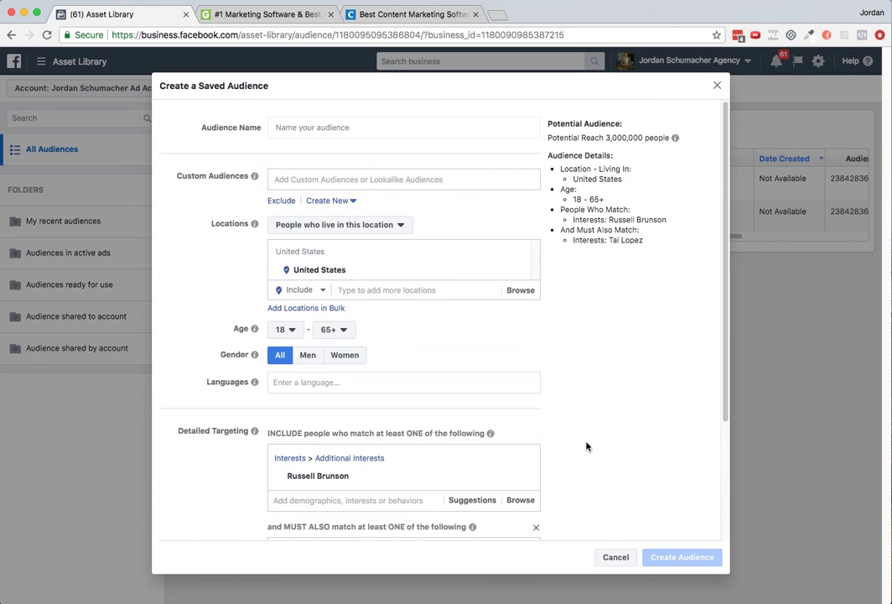
# Name the audience Interests - Influencers - 2 and create it
pyautogui.click(337, 127)
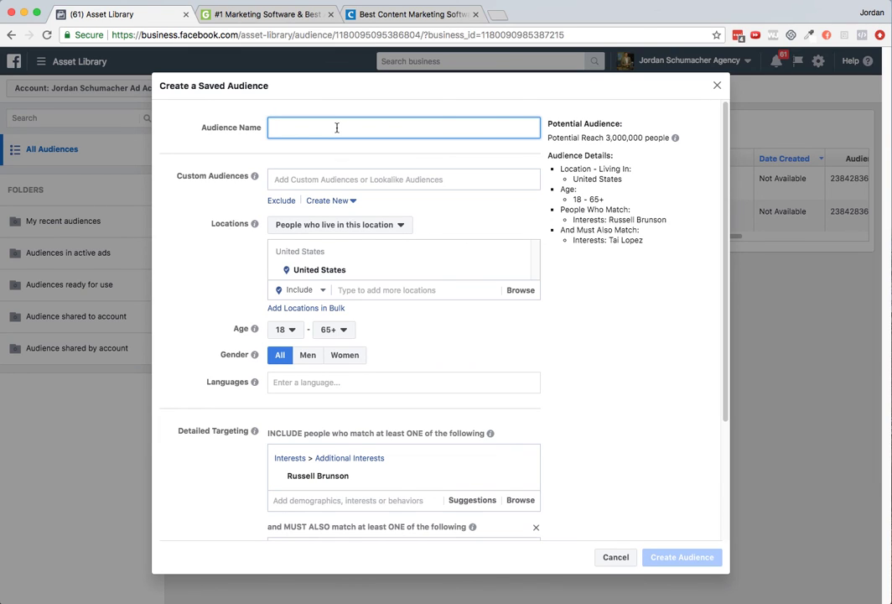
pyautogui.write('Interests - Influencers - 2')
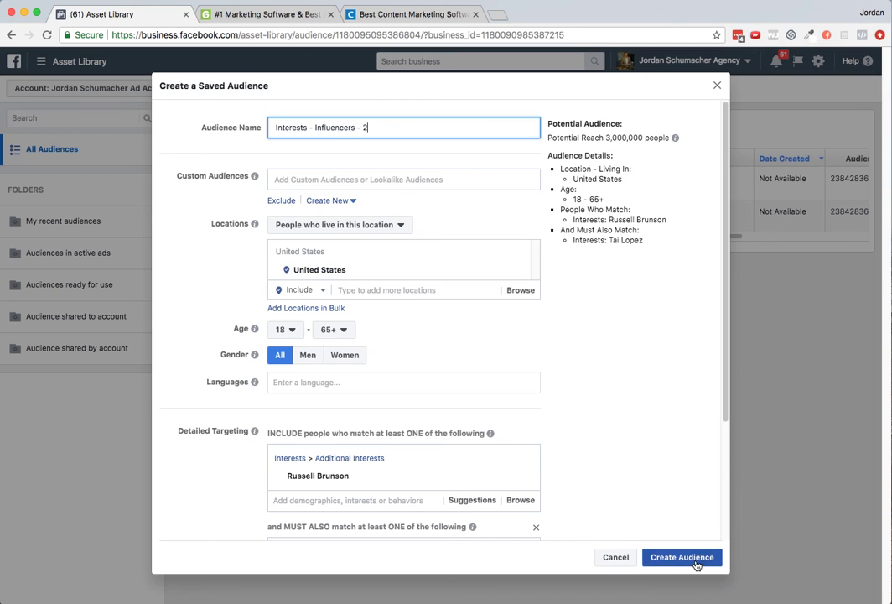
pyautogui.click(696, 559)
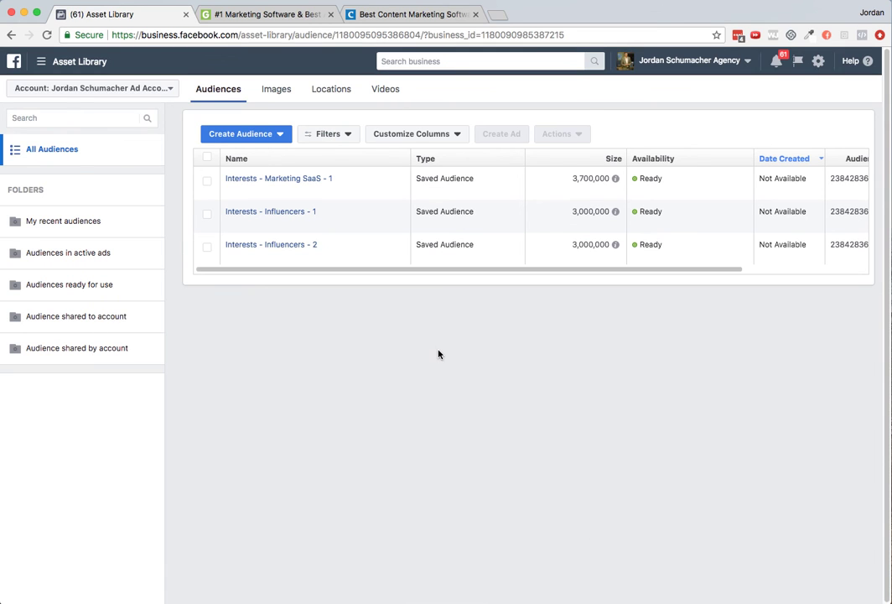
# Switch to the keyword notes in the text editor, review the influencer and job title lists, and move the notes window aside
pyautogui.press('super+Tab')
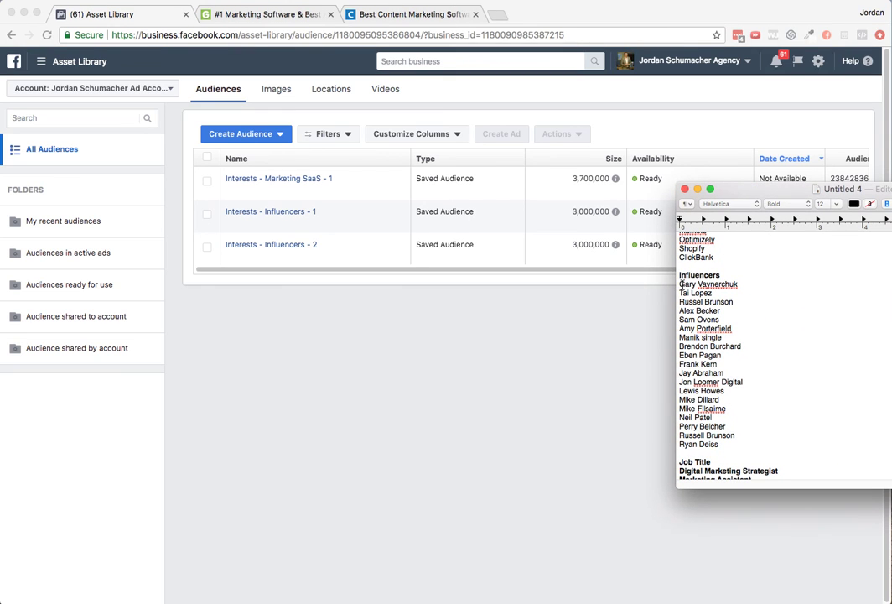
pyautogui.moveTo(680, 285)
pyautogui.mouseDown()
pyautogui.moveTo(731, 329)
pyautogui.moveTo(725, 447)
pyautogui.moveTo(680, 342)
pyautogui.moveTo(680, 283)
pyautogui.mouseUp()
pyautogui.click(725, 446)
pyautogui.click(680, 283)
pyautogui.scroll(-3, 762, 431)
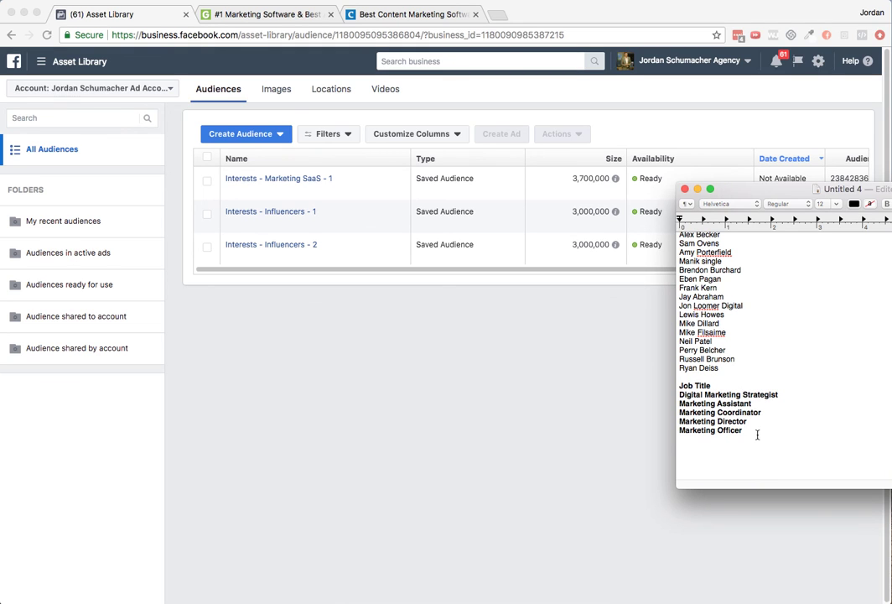
pyautogui.scroll(10, 757, 434)
pyautogui.scroll(-10, 725, 387)
pyautogui.moveTo(743, 430); pyautogui.dragTo(680, 394)
pyautogui.click(687, 387)
pyautogui.moveTo(739, 191); pyautogui.dragTo(890, 191)
# Return to the Facebook Asset Library in the browser, start a new saved audience and set its minimum age to 25
pyautogui.click(246, 137)
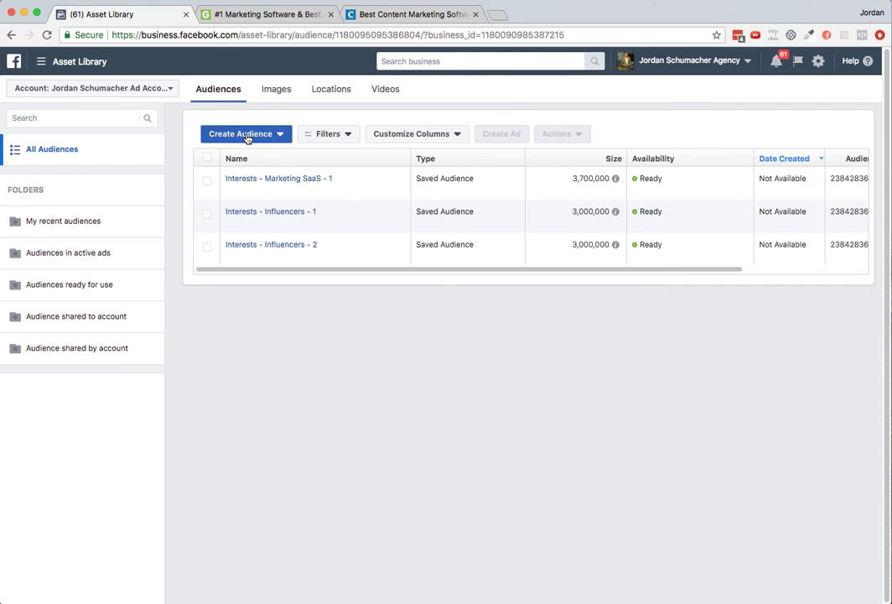
pyautogui.click(249, 139)
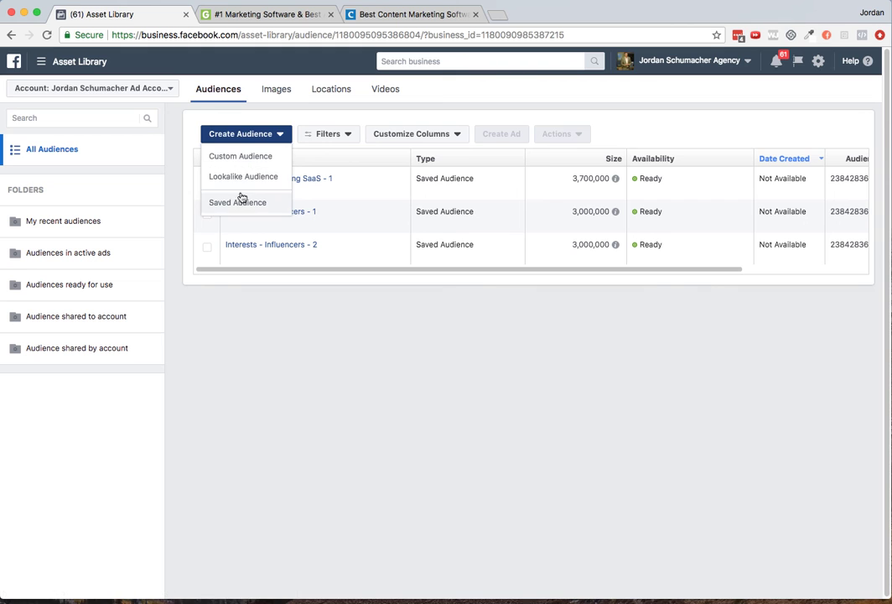
pyautogui.click(238, 202)
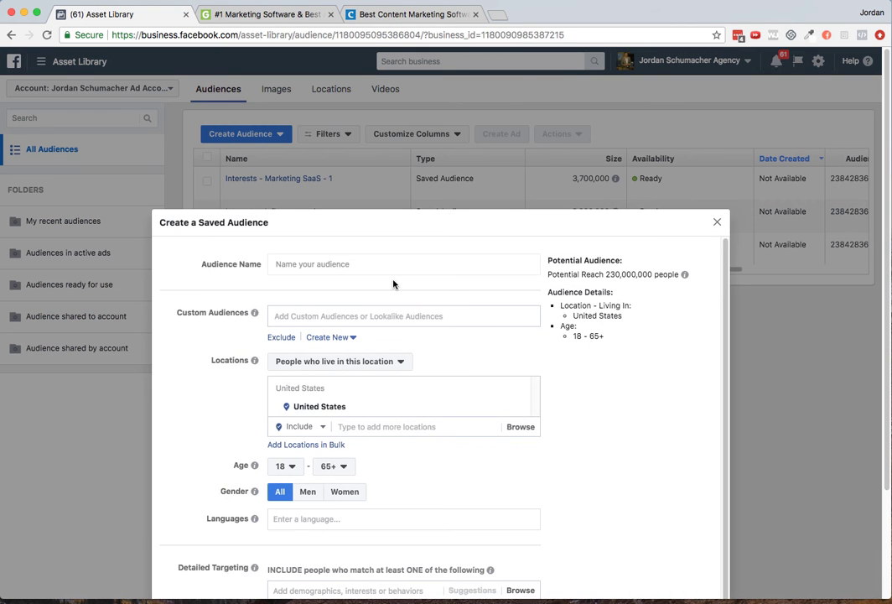
pyautogui.scroll(-1, 472, 478)
pyautogui.click(280, 444)
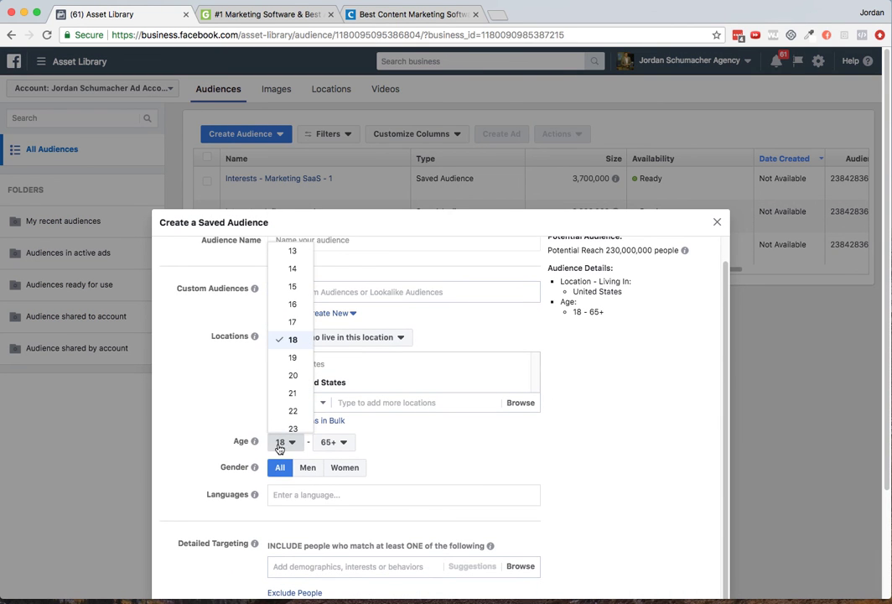
pyautogui.scroll(-2, 282, 415)
pyautogui.click(281, 352)
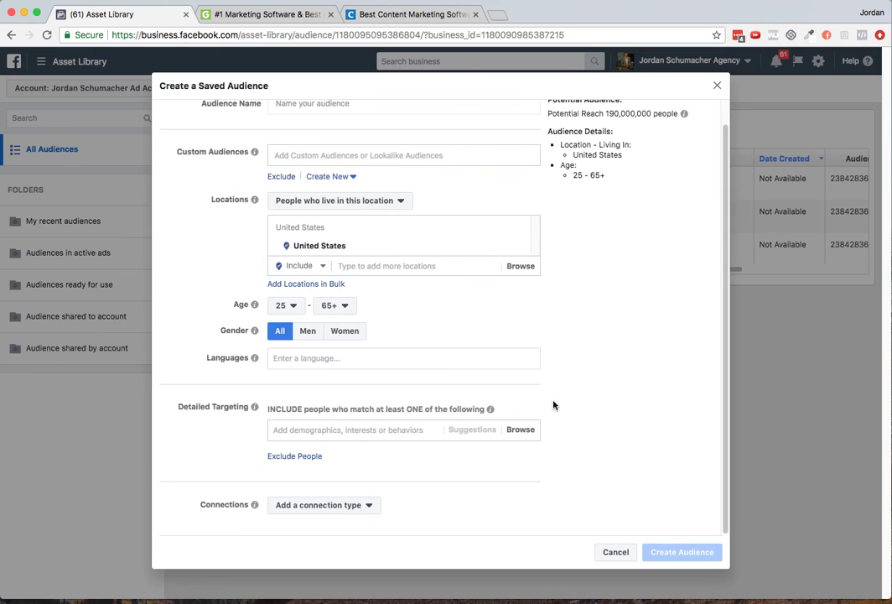
# Include the job titles Digital Marketing Strategist, Marketing Assistant and Marketing Coordinator in the detailed targeting
pyautogui.click(358, 429)
pyautogui.write('digital ma')
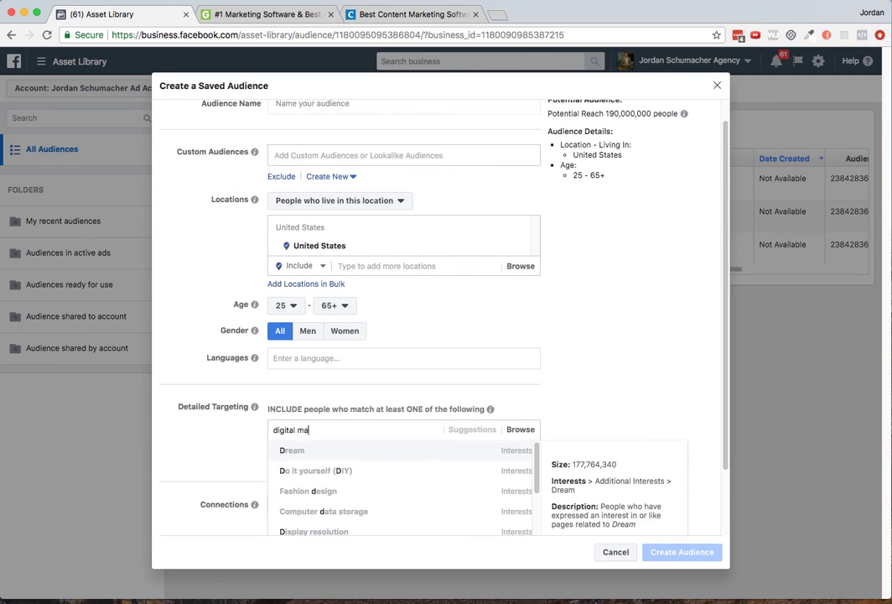
pyautogui.write('rketing strategist')
pyautogui.click(373, 452)
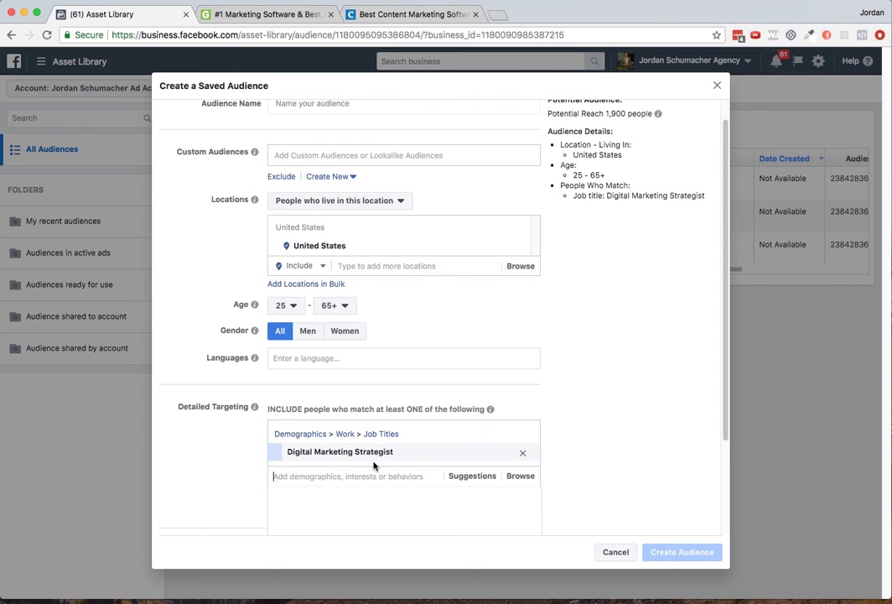
pyautogui.write('marketing assistant')
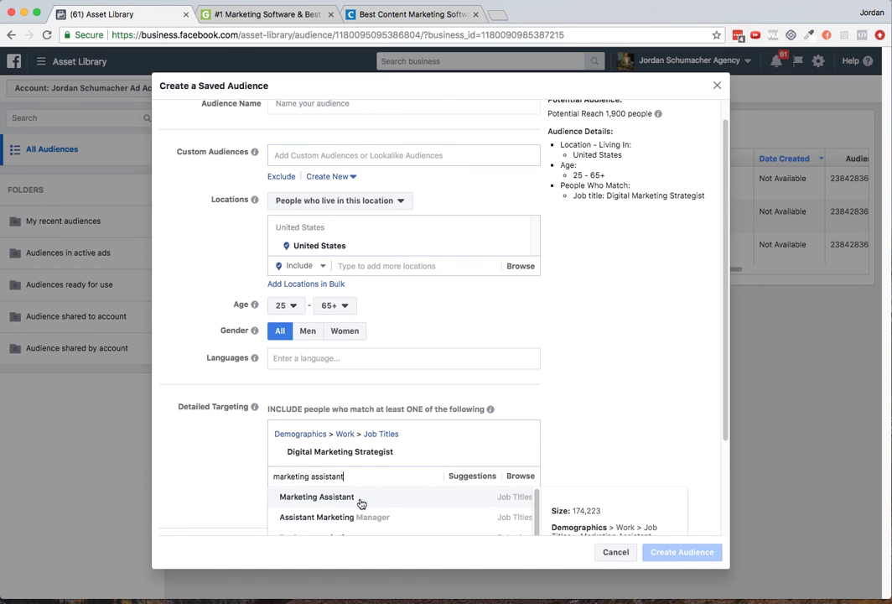
pyautogui.click(360, 499)
pyautogui.write('mark')
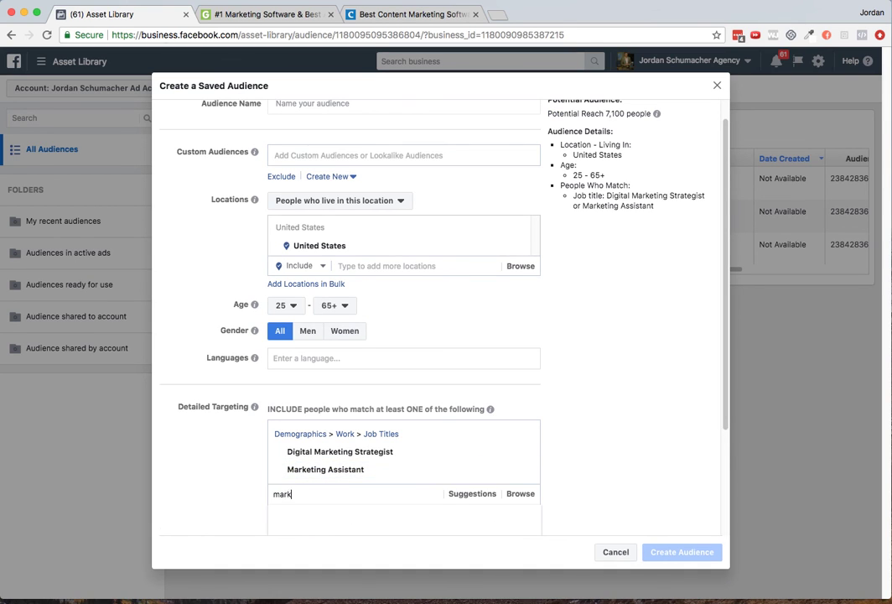
pyautogui.write('eting coordinator')
pyautogui.click(366, 514)
# Search the detailed targeting for marketing strategist and include the Online Marketing Strategist job title
pyautogui.scroll(-2, 680, 437)
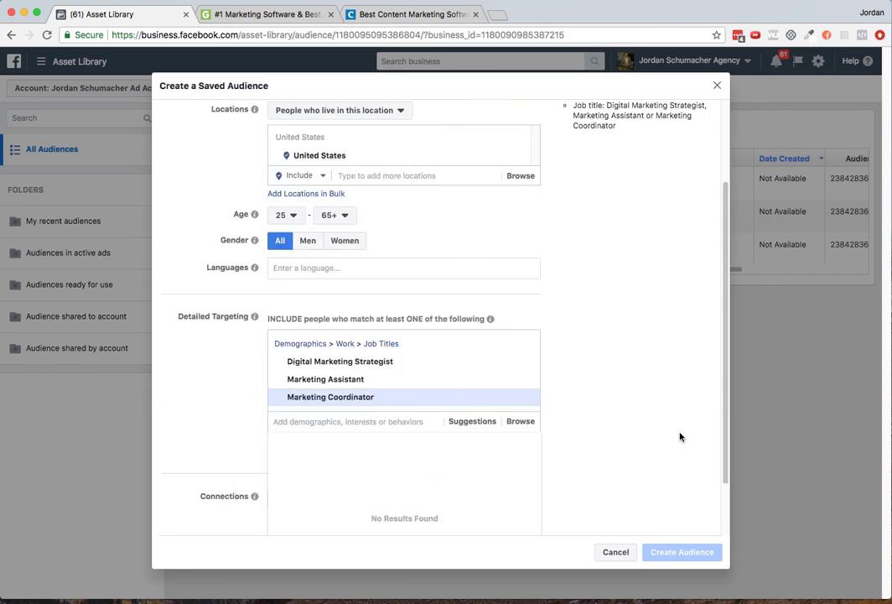
pyautogui.scroll(-2, 680, 437)
pyautogui.click(346, 352)
pyautogui.write('marketin')
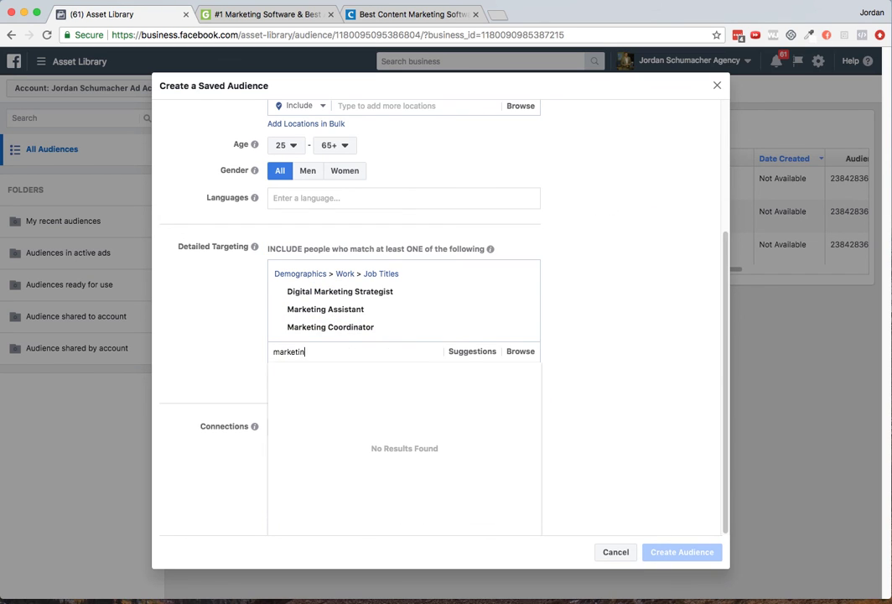
pyautogui.write('g strategist')
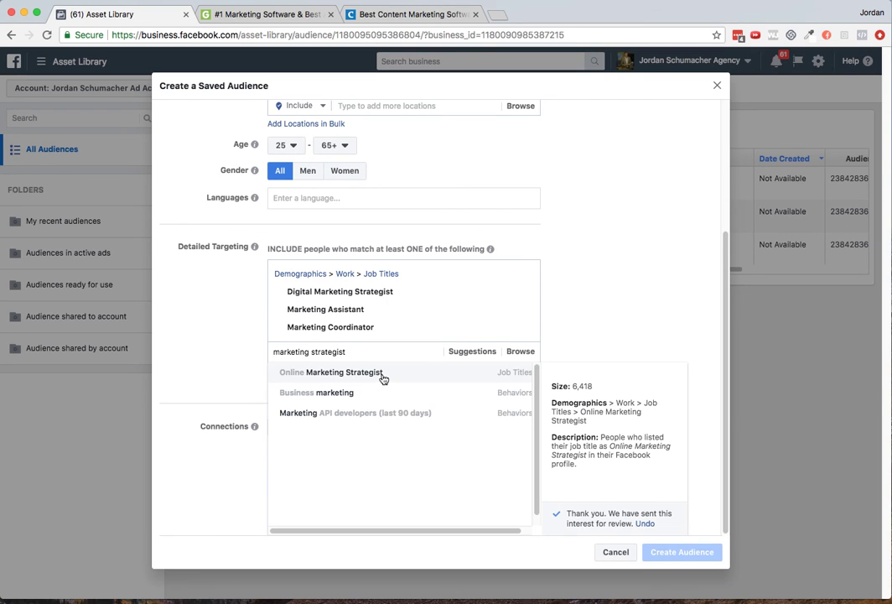
pyautogui.click(383, 374)
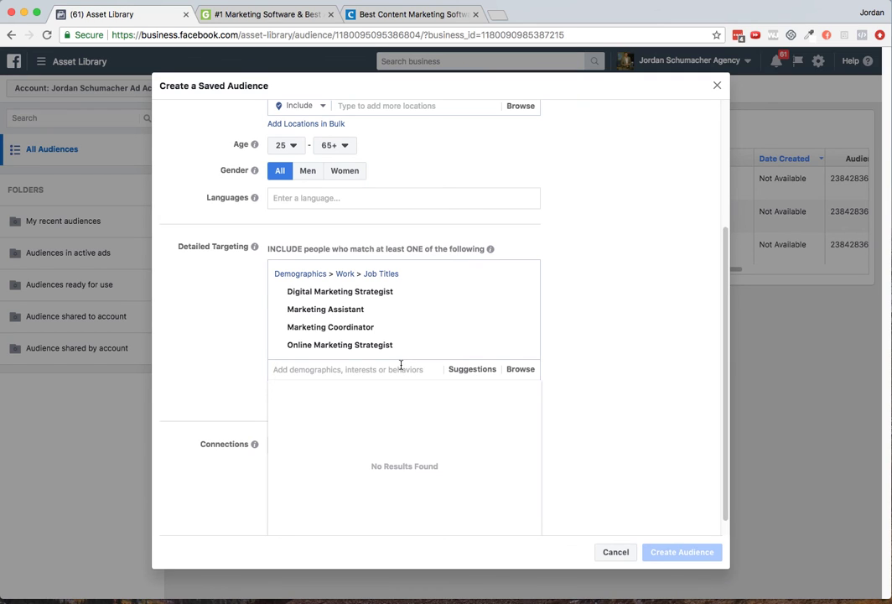
# Include the Marketing Consultant job title in the detailed targeting and close the suggestions
pyautogui.write('marketing cons')
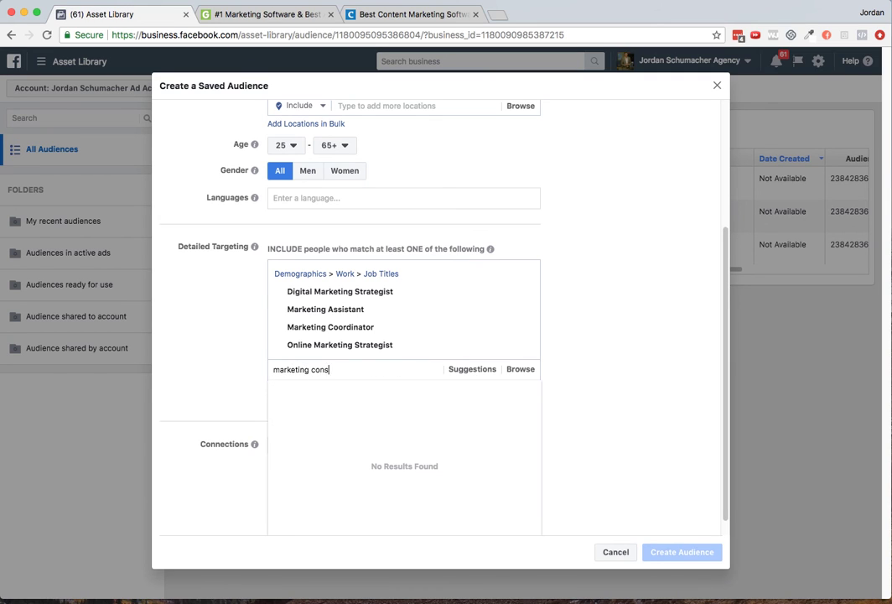
pyautogui.write('ultna')
pyautogui.write('t')
pyautogui.press('BackSpace')
pyautogui.press('BackSpace')
pyautogui.press('BackSpace')
pyautogui.write('ant')
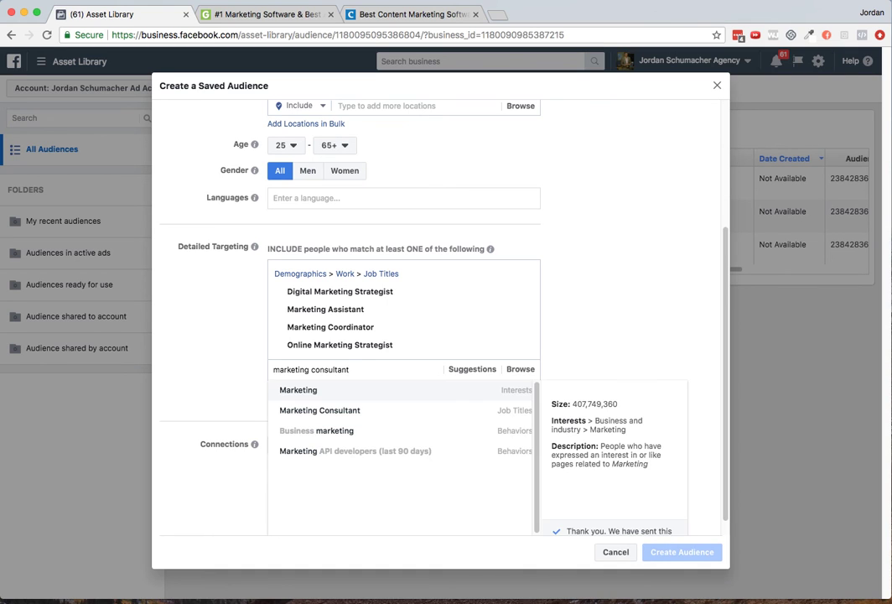
pyautogui.click(369, 417)
pyautogui.click(681, 426)
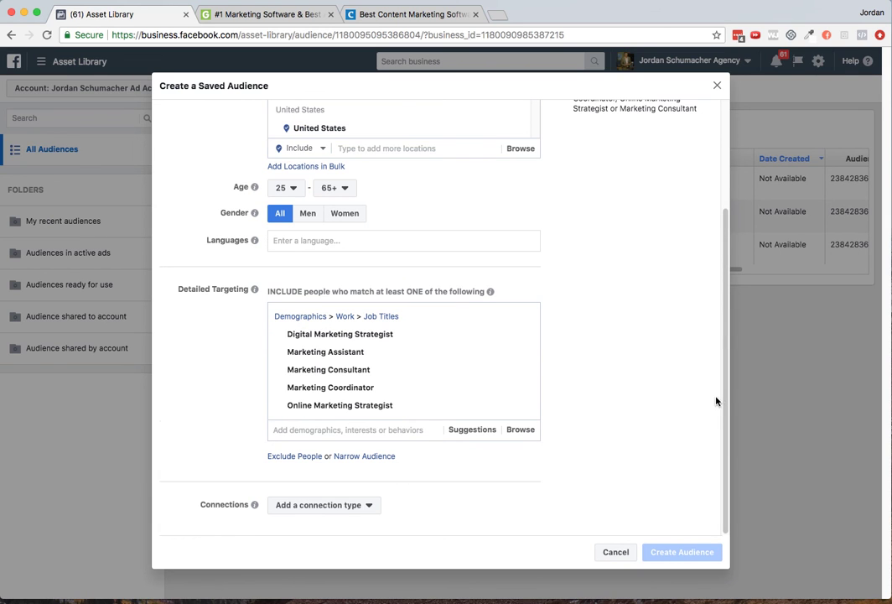
# Check the potential reach and audience details against the list of included job titles
pyautogui.scroll(5, 662, 353)
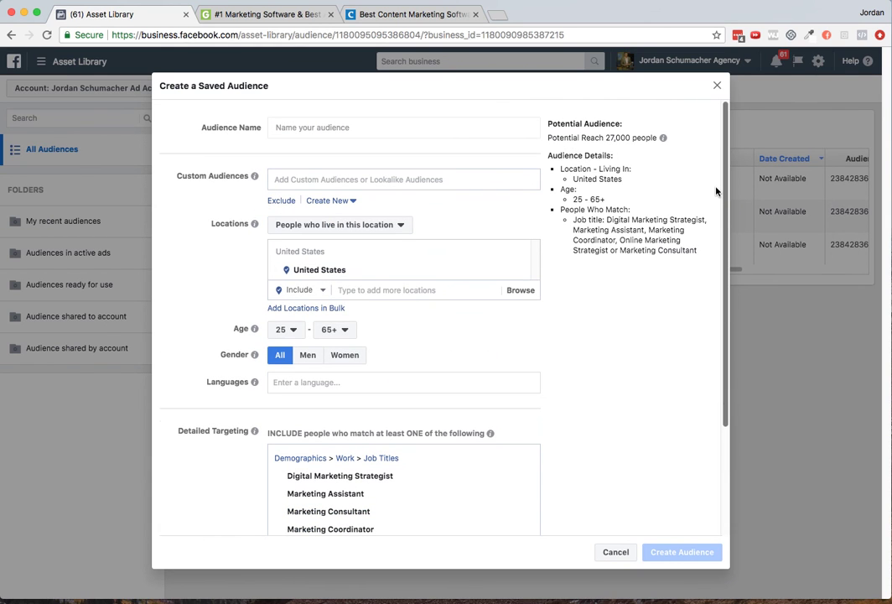
pyautogui.moveTo(613, 141)
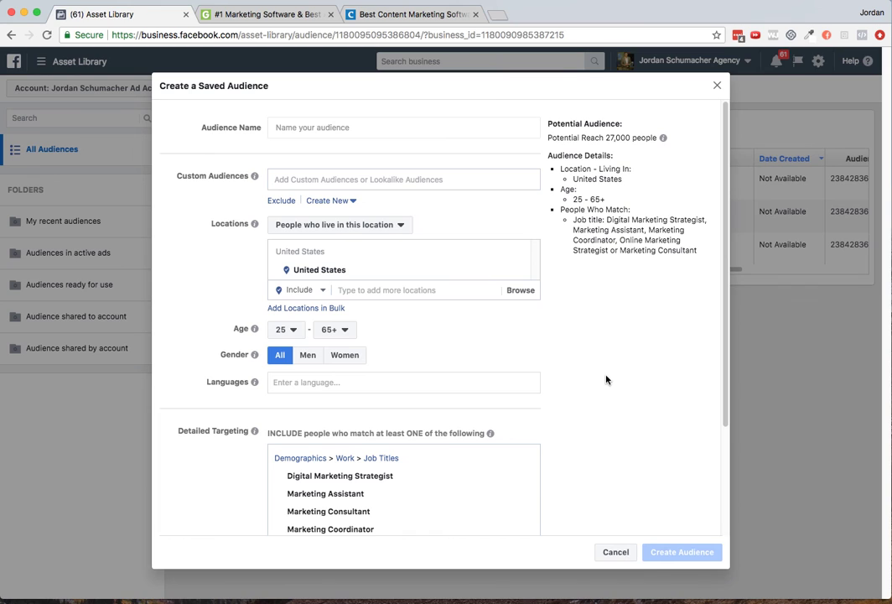
pyautogui.scroll(-4, 660, 381)
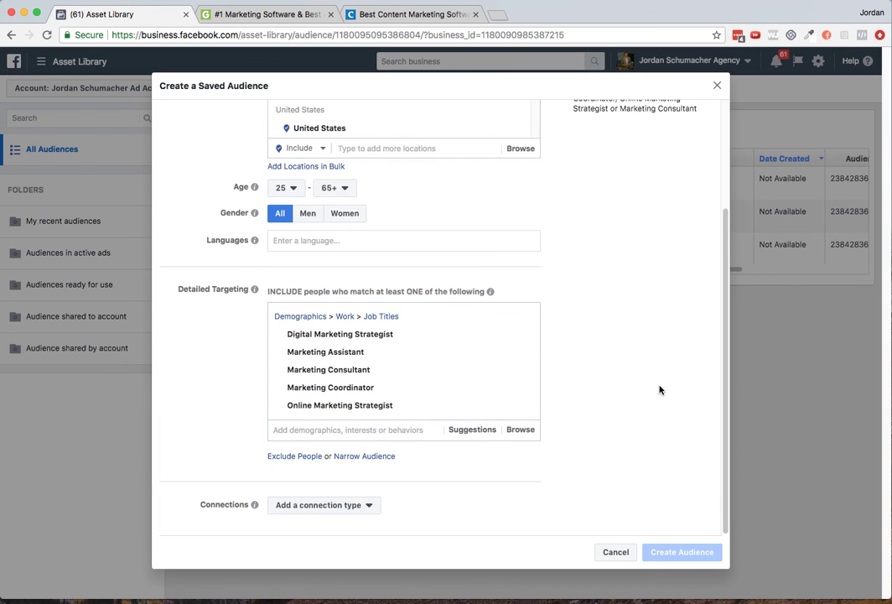
pyautogui.click(383, 430)
pyautogui.scroll(4, 624, 403)
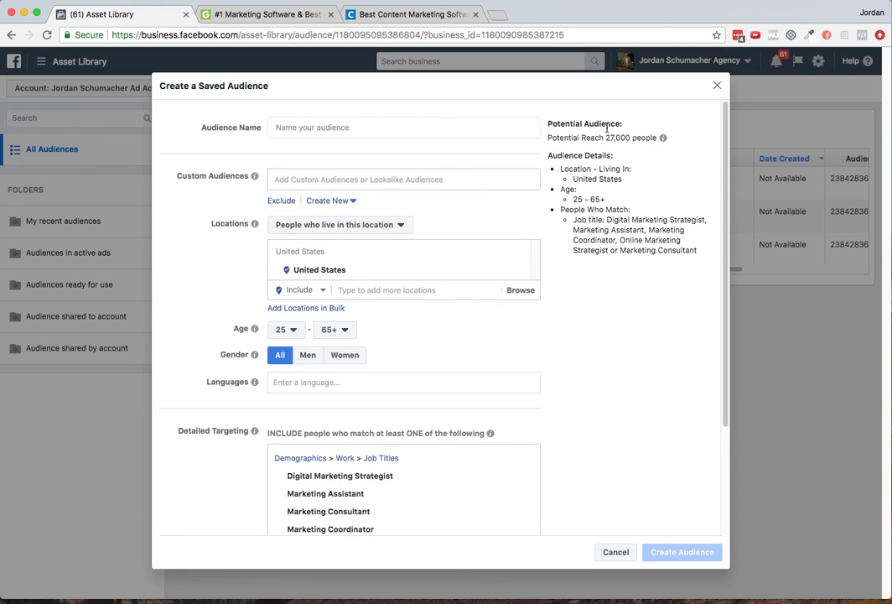
# Name the audience Interests - Job Titles - 1 and create it
pyautogui.click(446, 131)
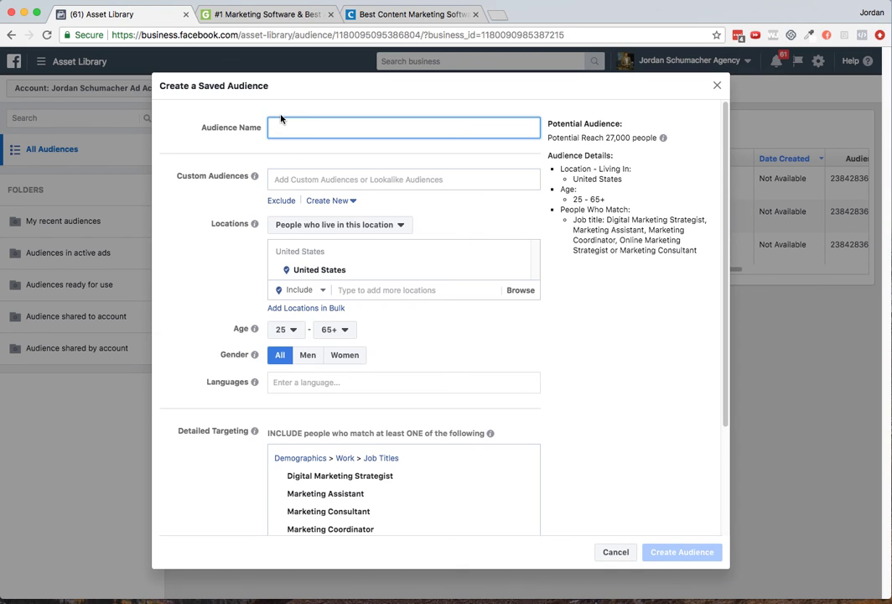
pyautogui.write('Interests')
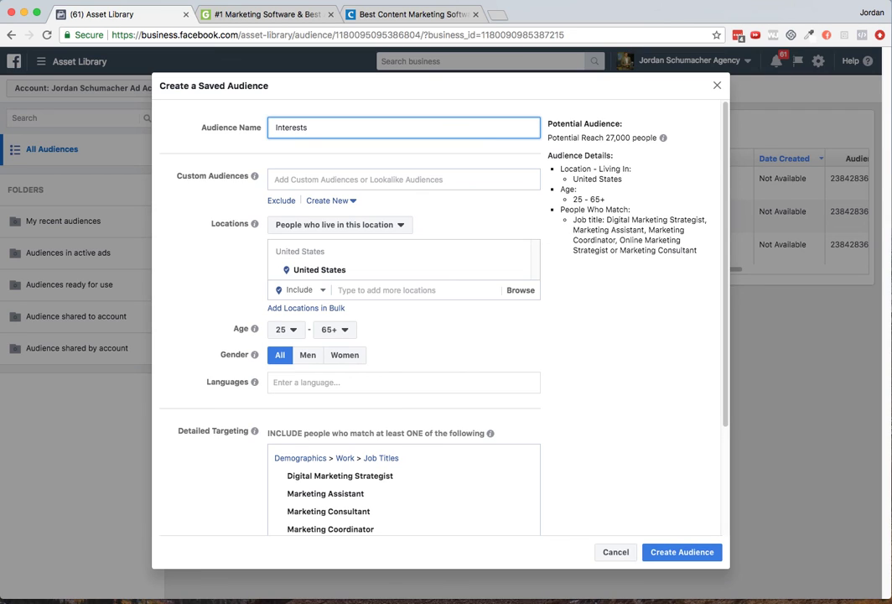
pyautogui.write('- Job Titles - 1')
pyautogui.click(682, 552)
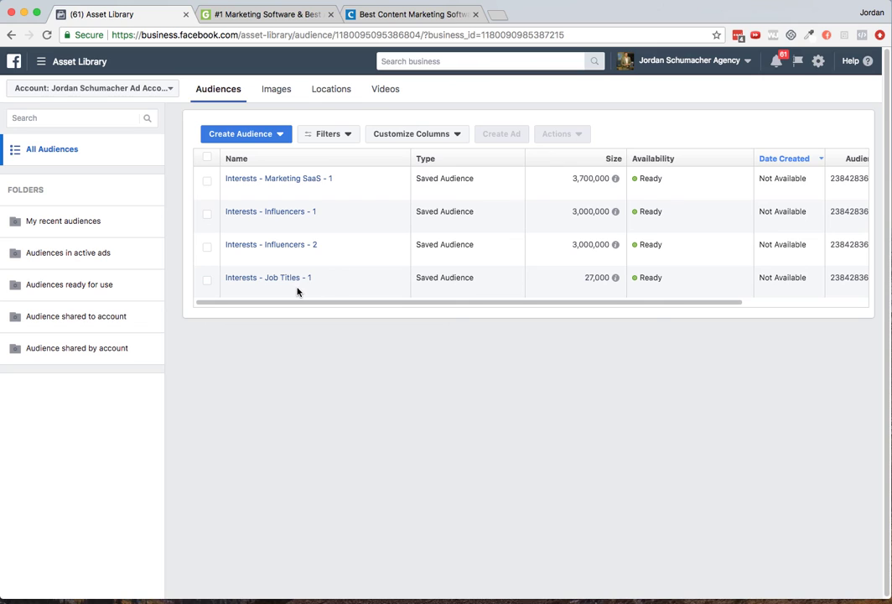
# Switch to the keyword notes in the text editor, review the software and influencer lists, and move the notes window out of the way
pyautogui.moveTo(298, 277)
pyautogui.moveTo(615, 239)
pyautogui.press('super+Tab')
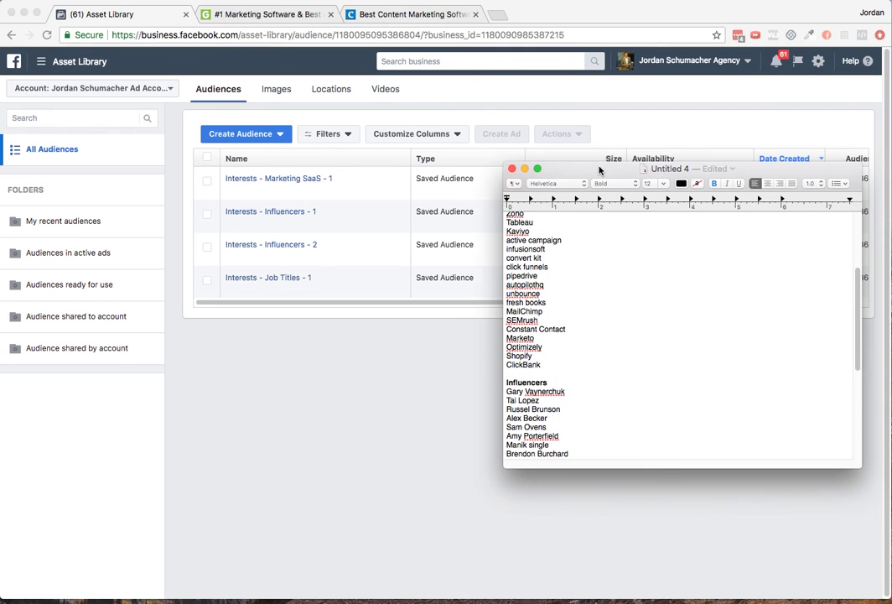
pyautogui.scroll(4, 598, 363)
pyautogui.scroll(-10, 599, 363)
pyautogui.scroll(6, 593, 358)
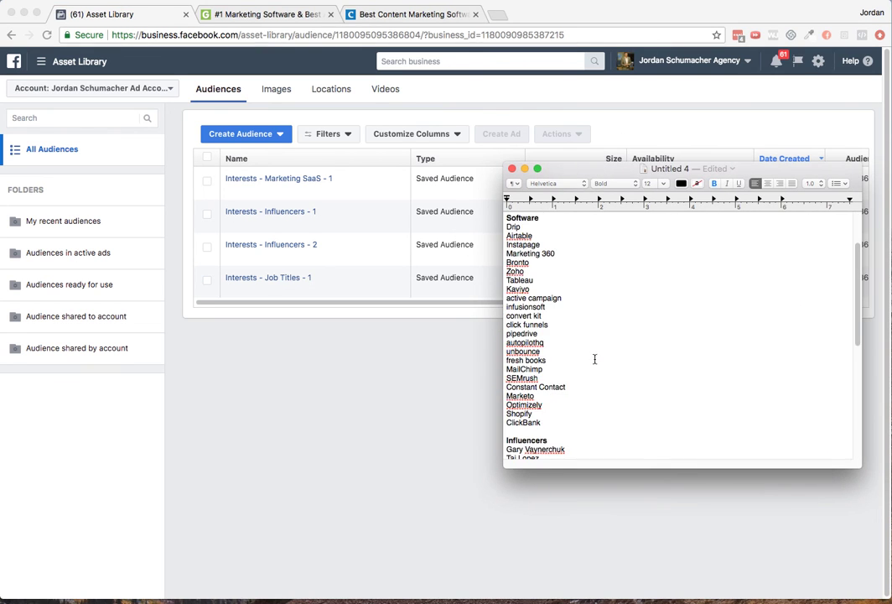
pyautogui.moveTo(577, 173); pyautogui.dragTo(891, 184)
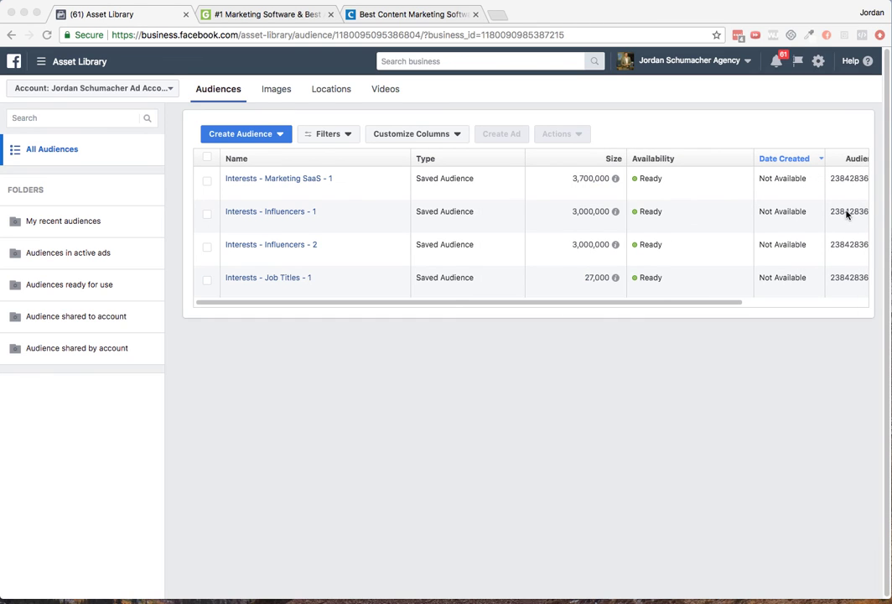